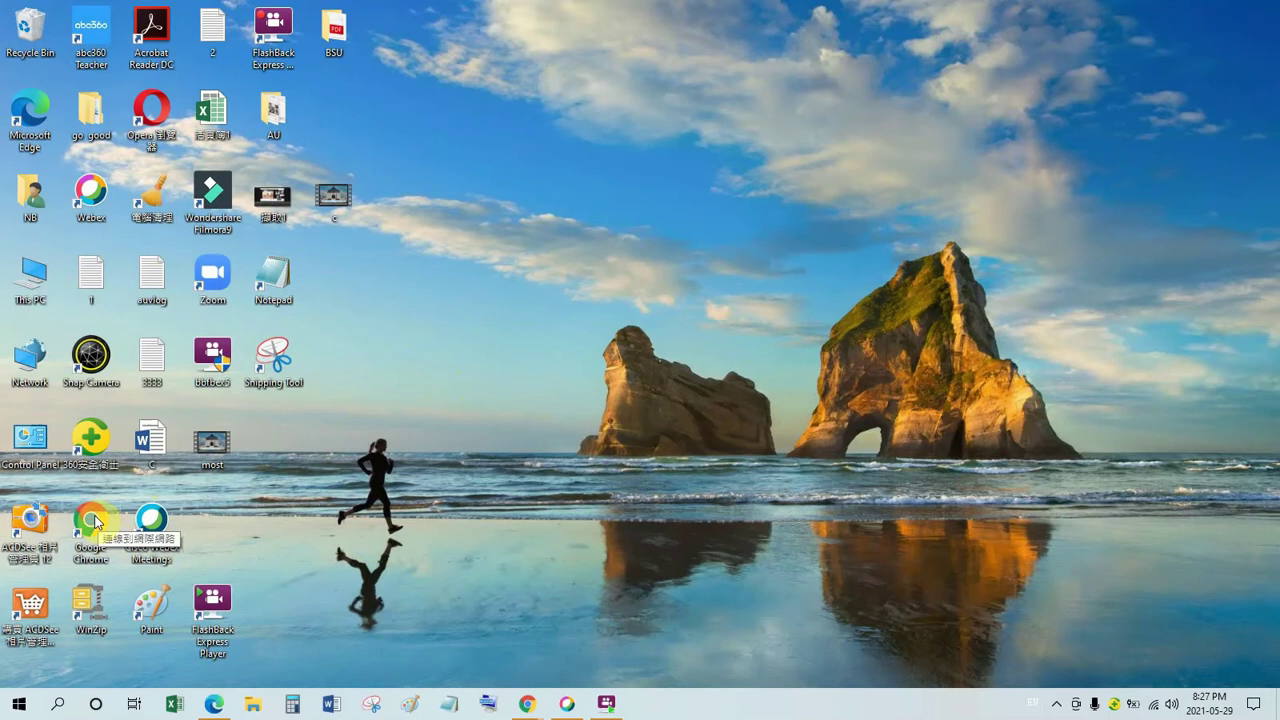
Open Google Chrome in a maximized window and go to canva.com.
double_click(94, 520)
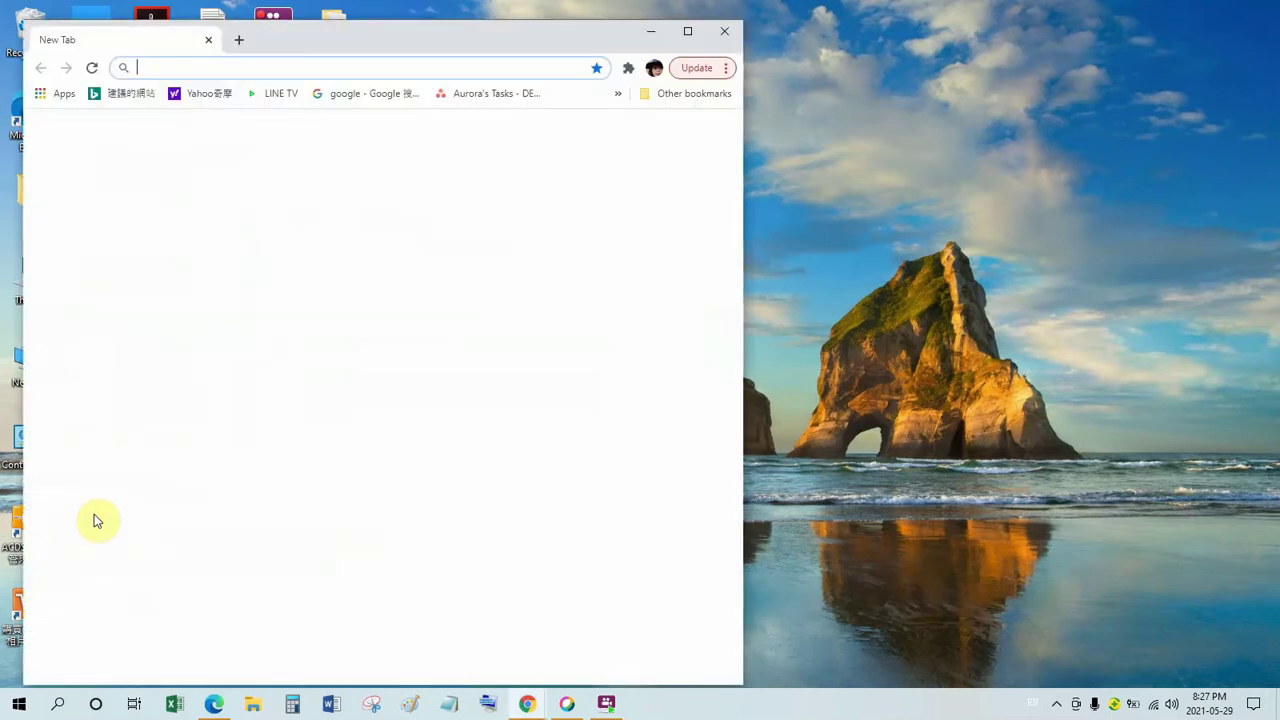
click(688, 35)
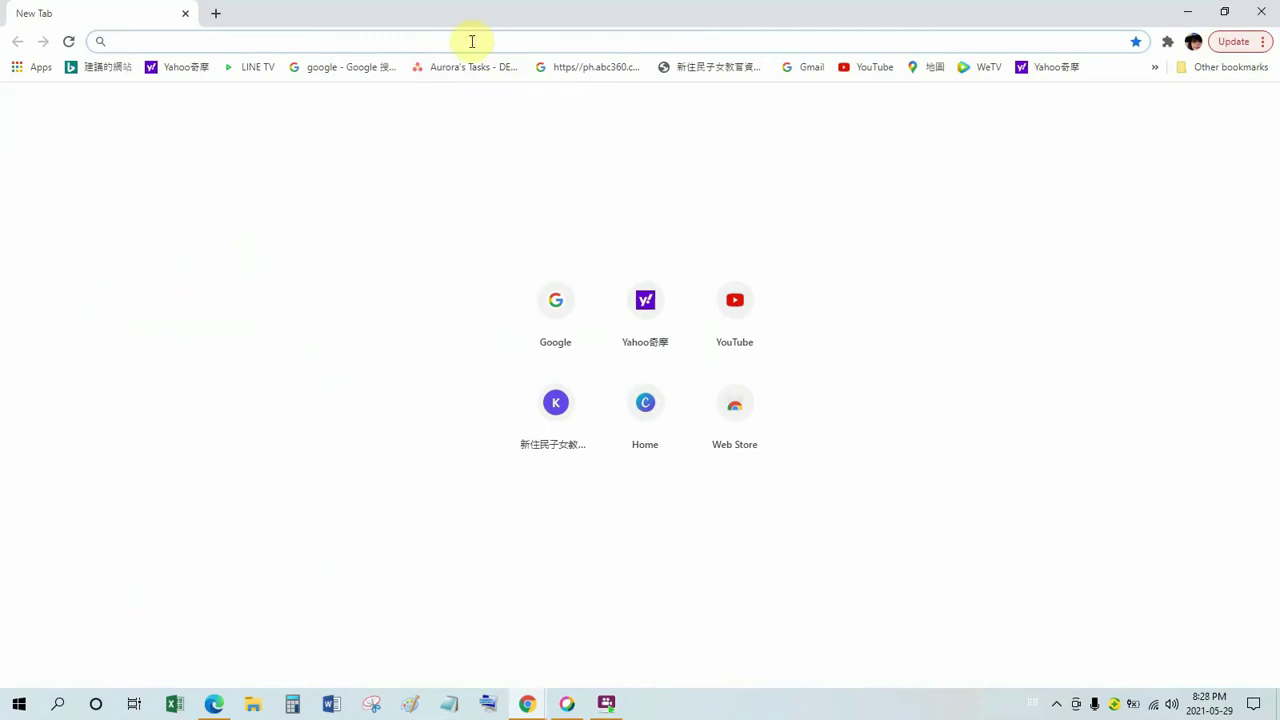
text(cA)
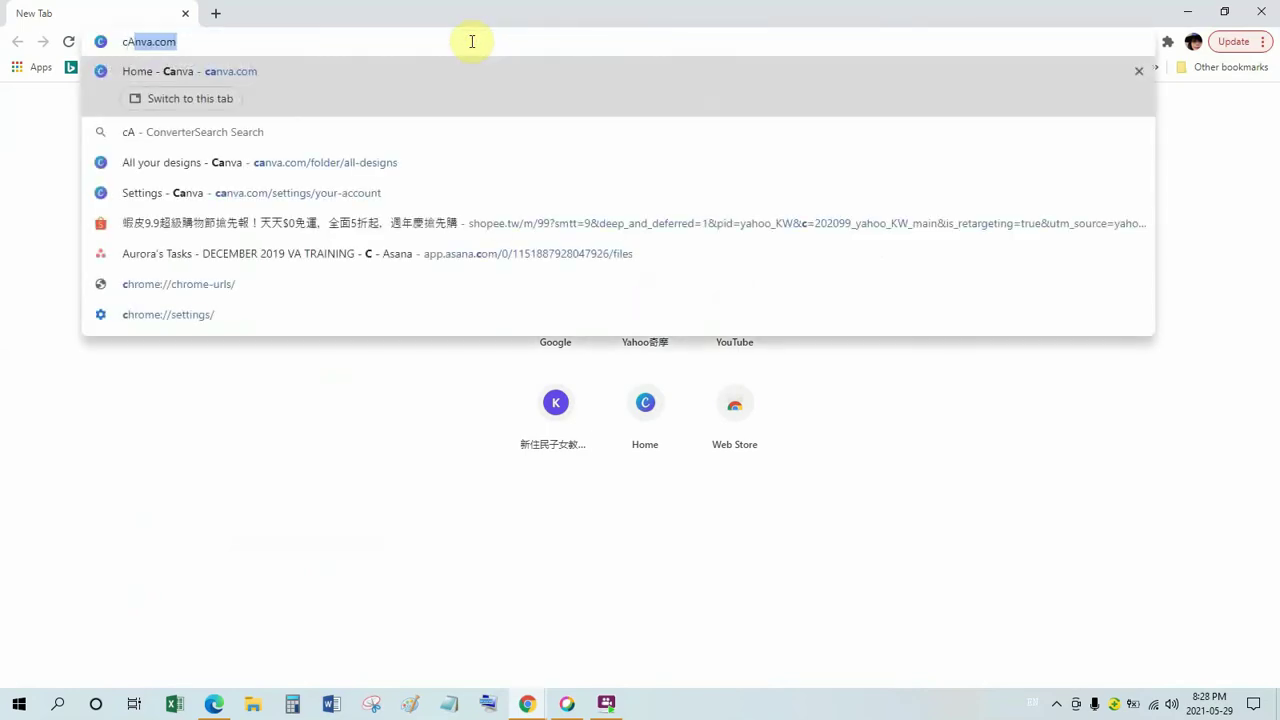
text(NVA.)
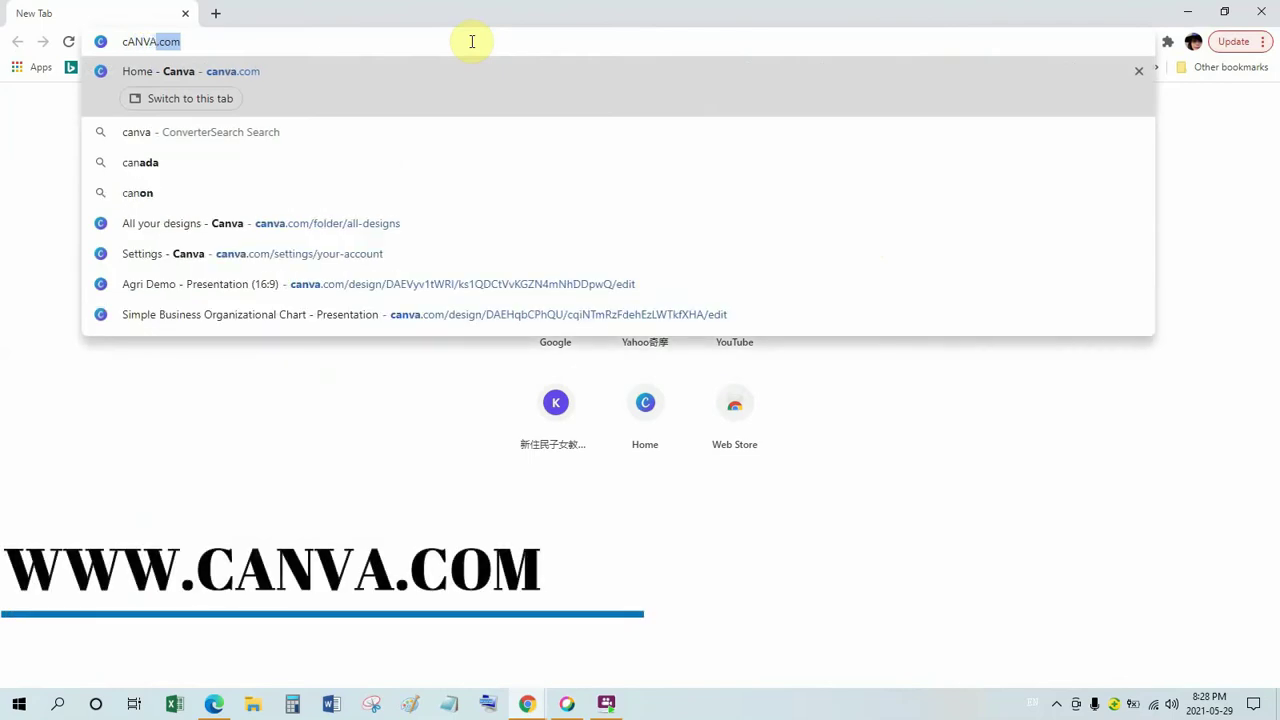
text(COM)
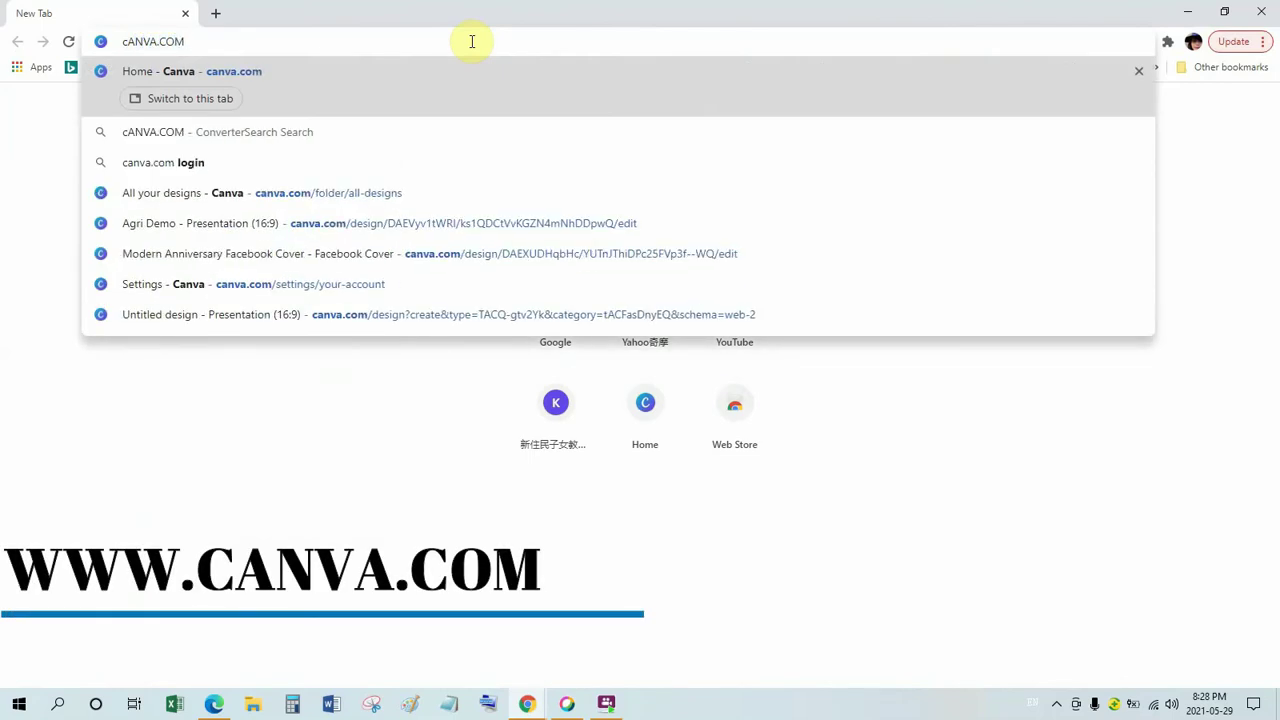
key(Return)
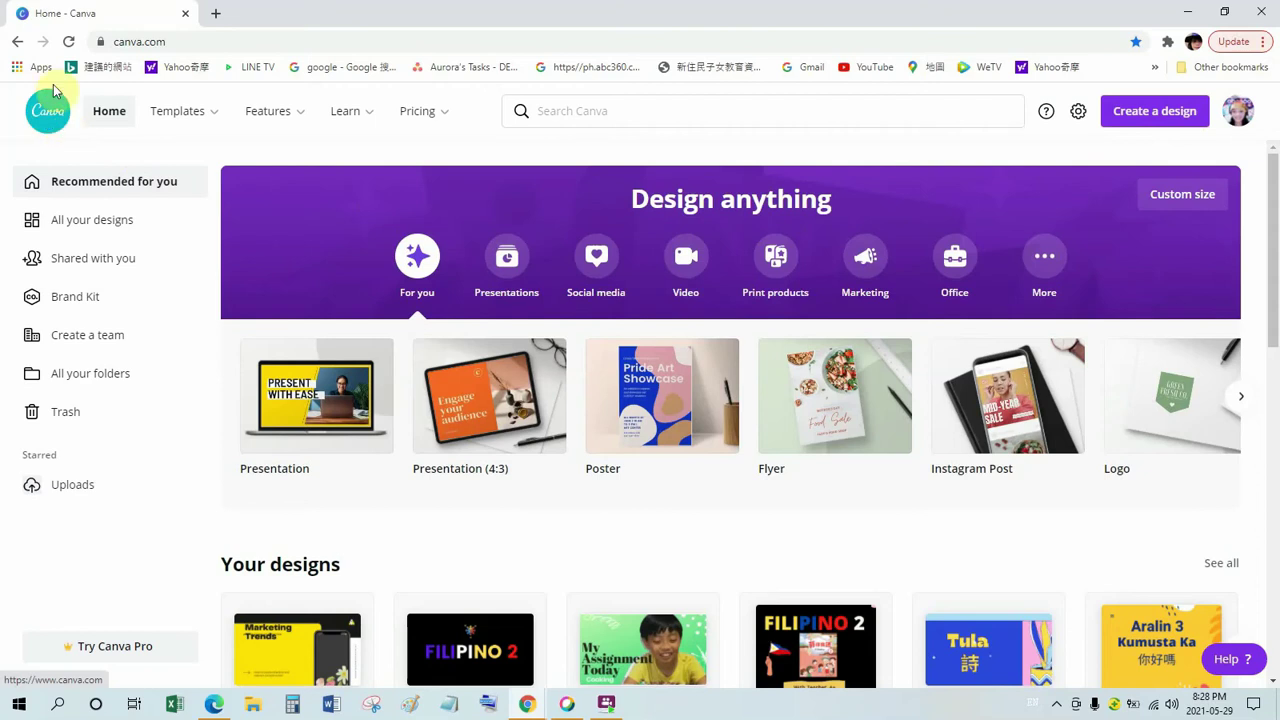
Look through the template categories offered on the Canva home page, from Social Media to Trending.
click(553, 110)
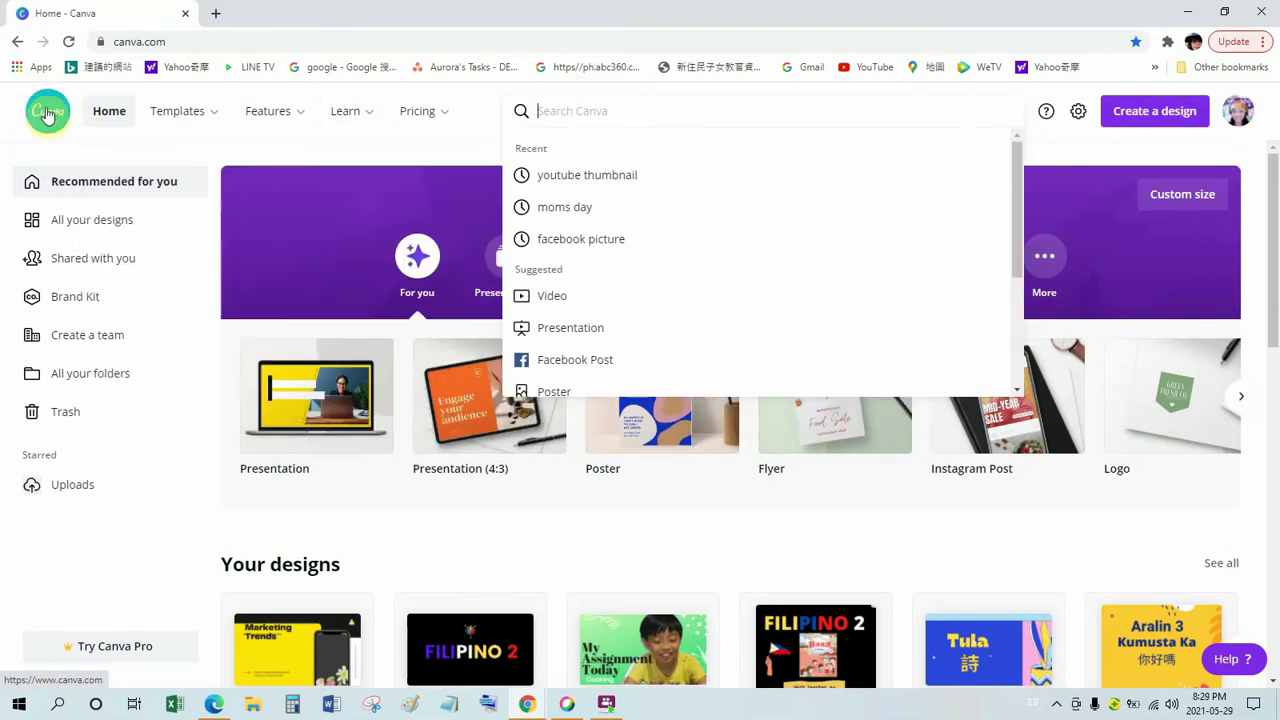
click(48, 116)
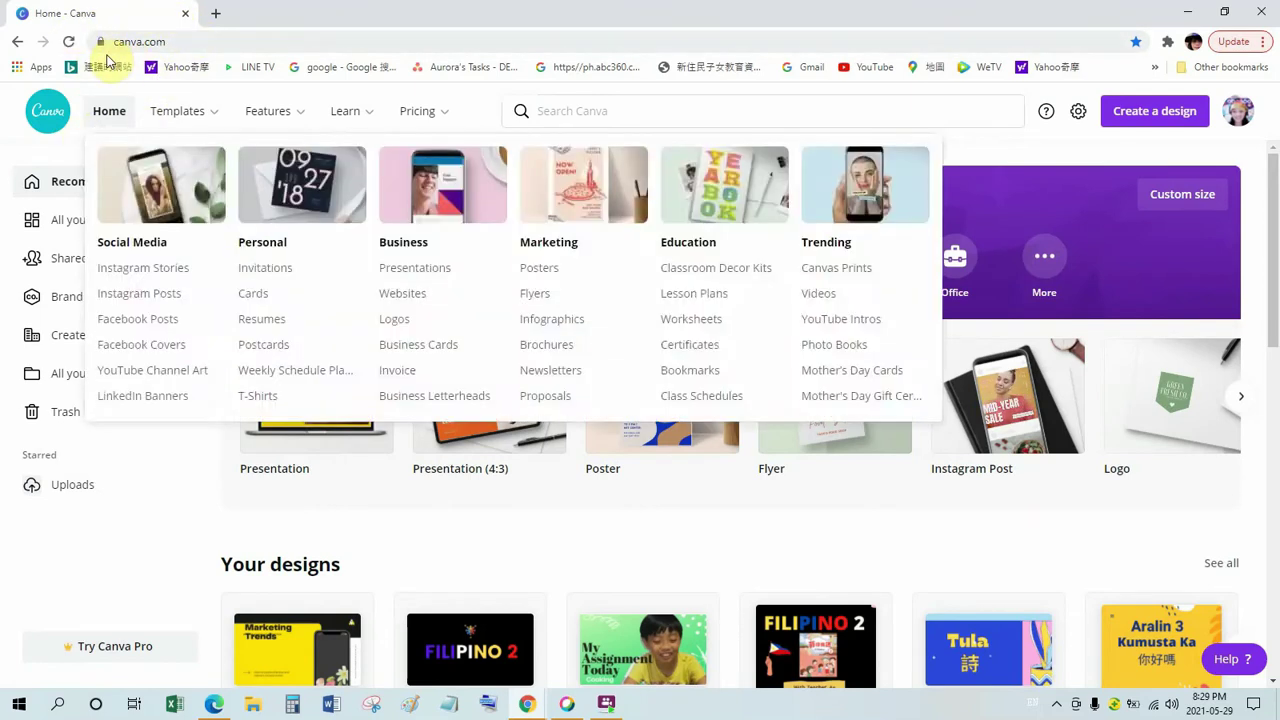
mouse_move(168, 140)
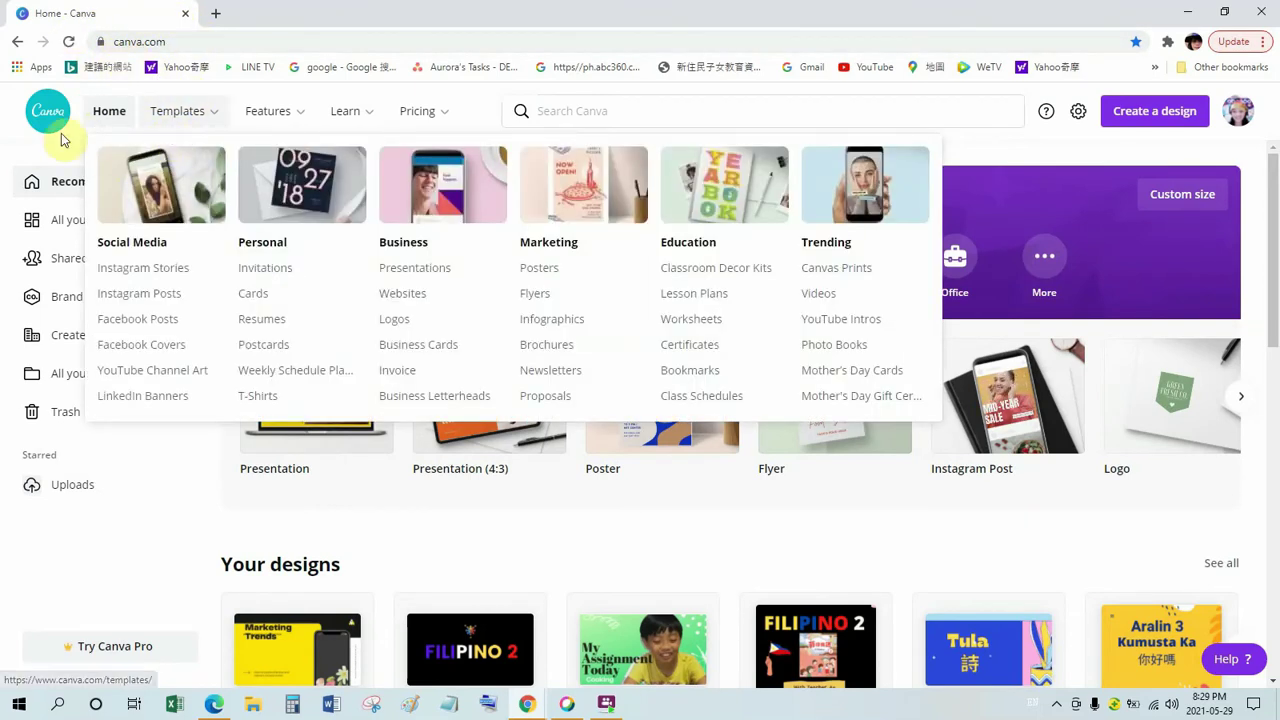
mouse_move(198, 116)
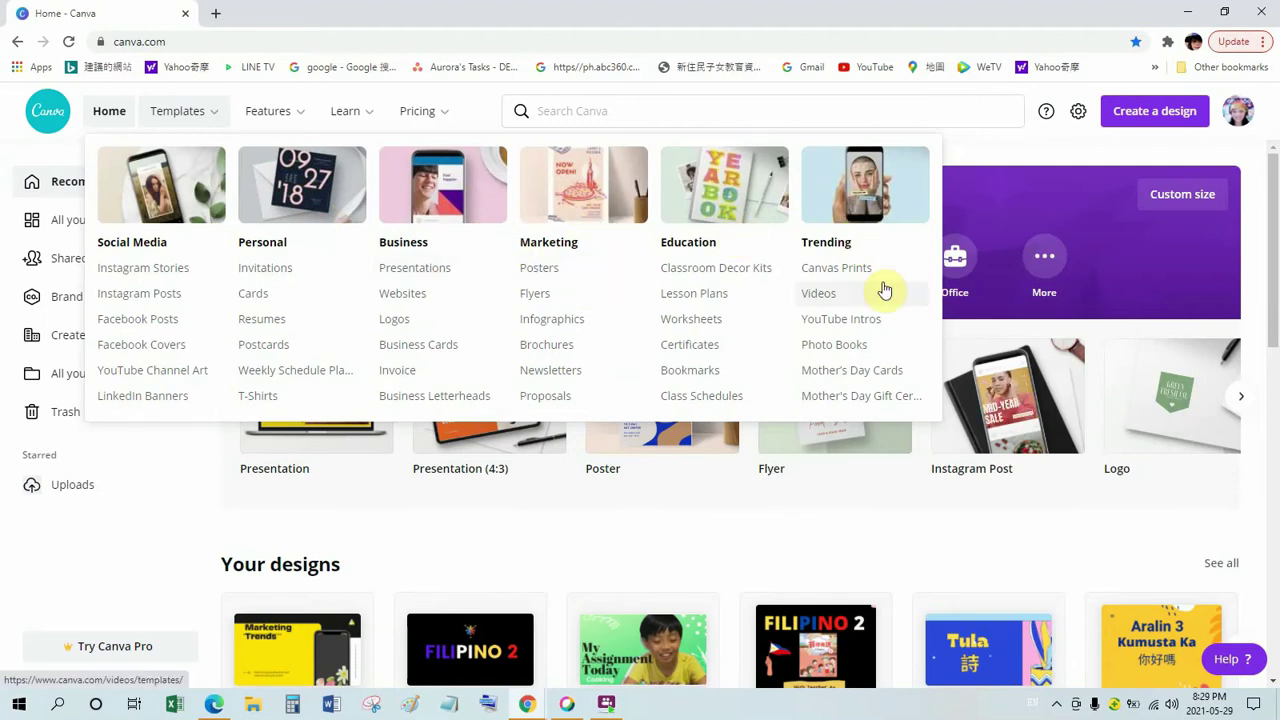
Open the Features overview page and look through the listed features and learning options.
mouse_move(285, 122)
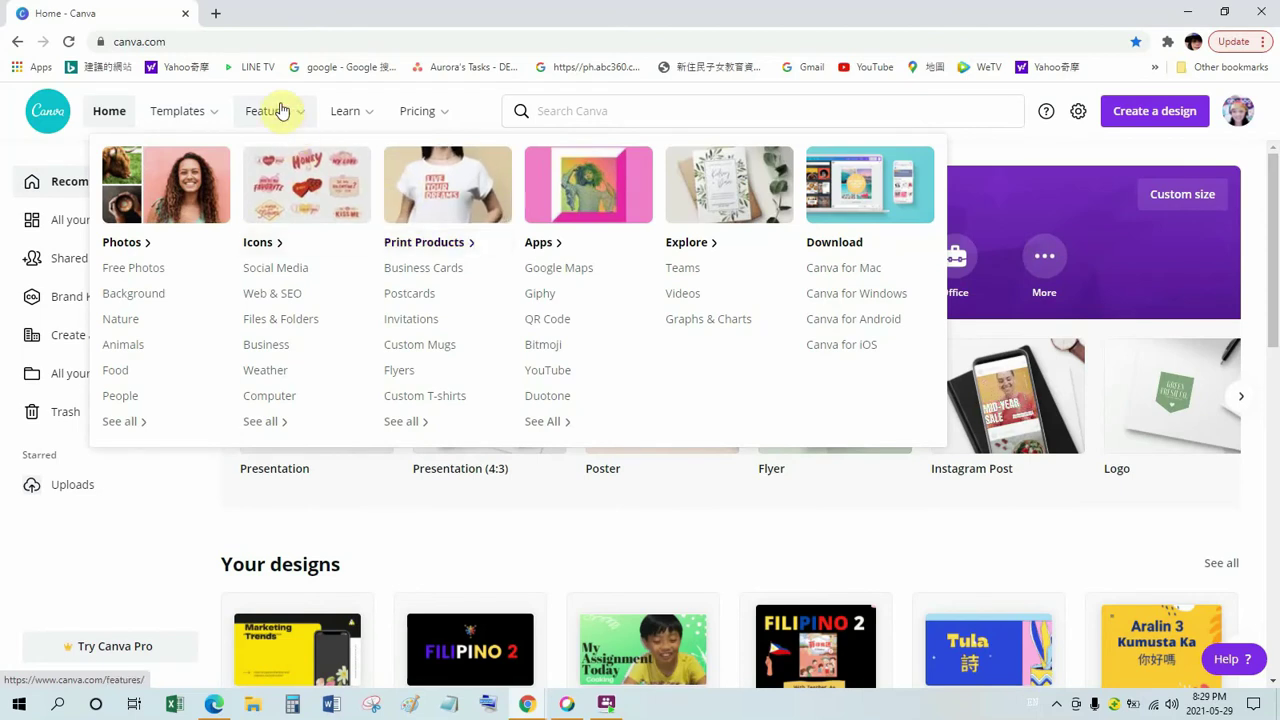
click(280, 111)
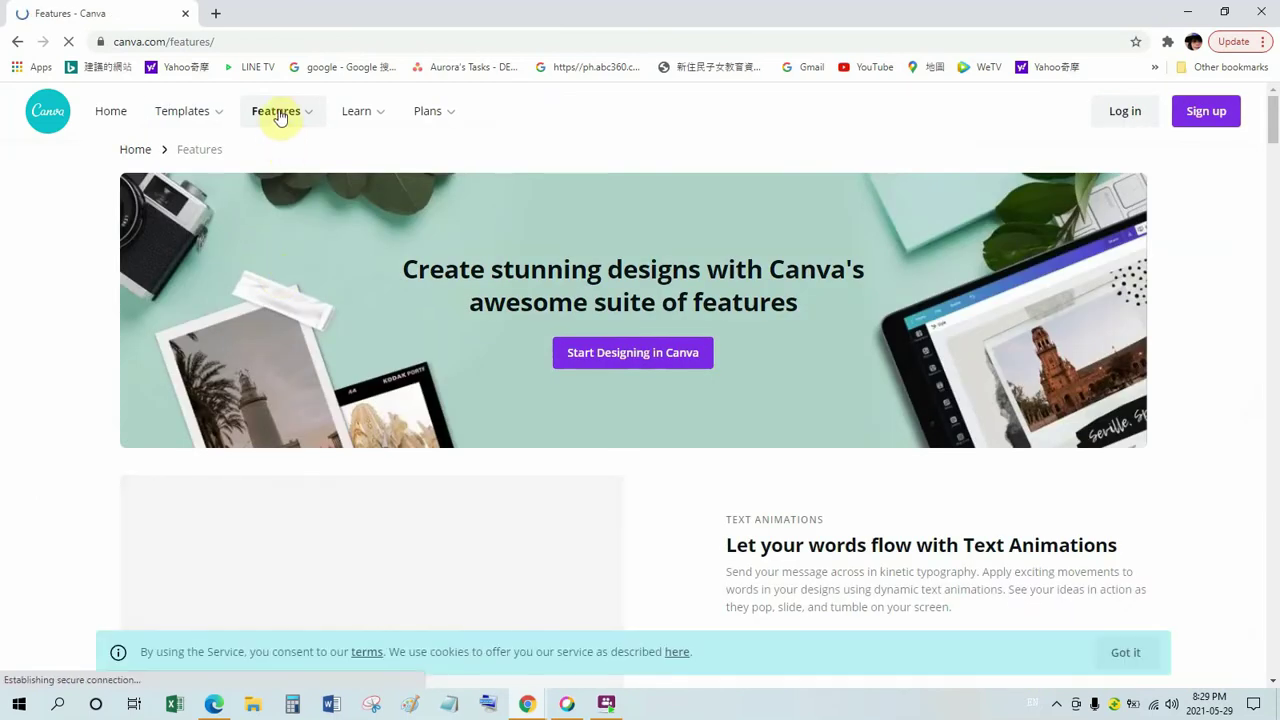
click(279, 111)
mouse_move(280, 112)
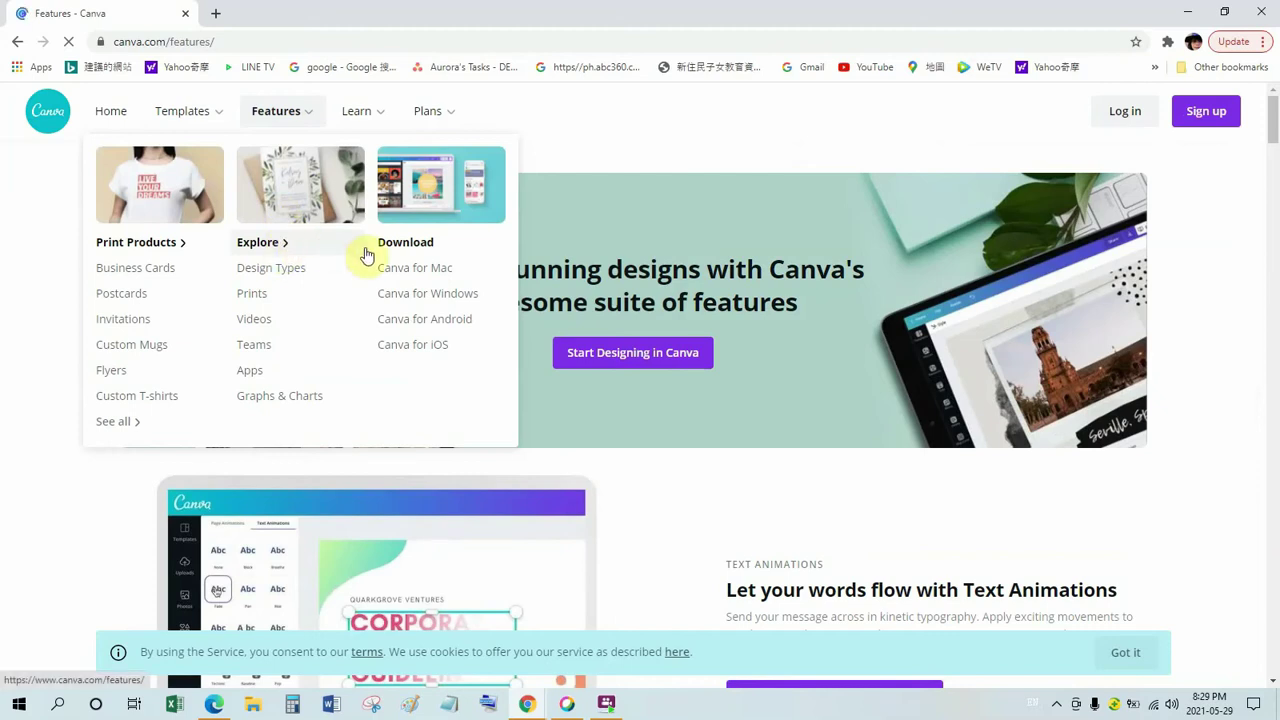
mouse_move(362, 120)
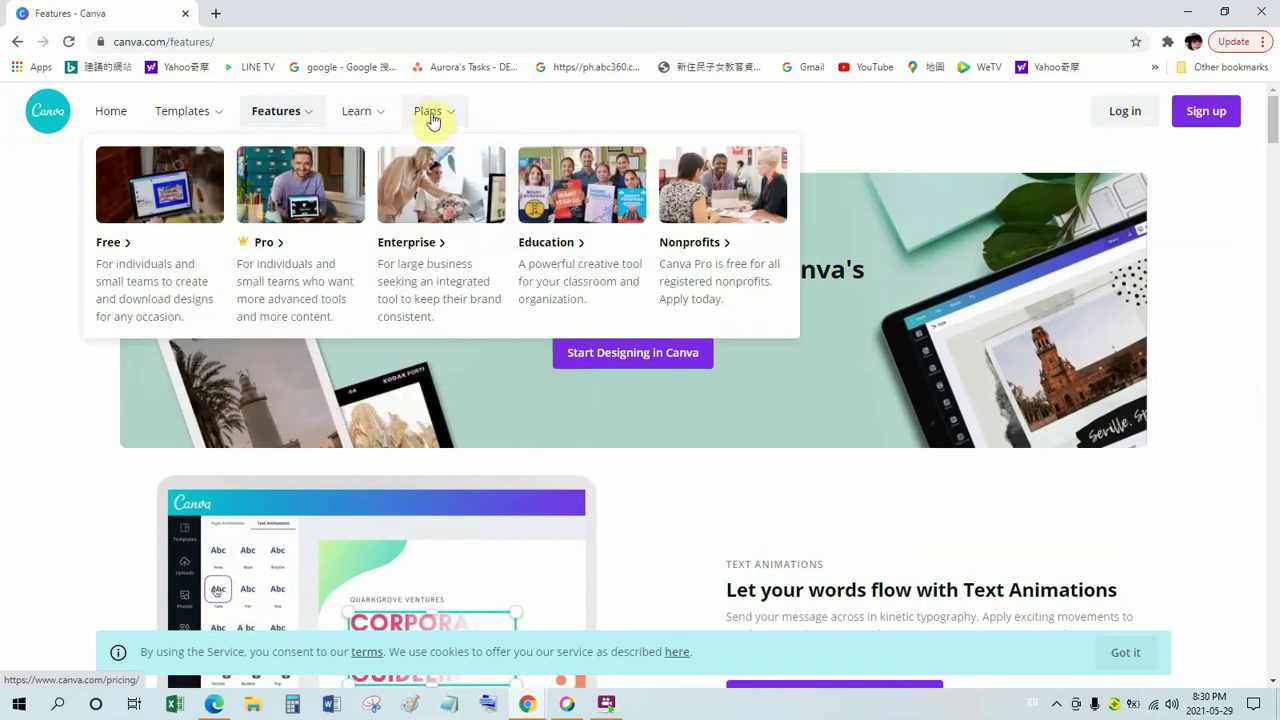
Open the plans and pricing page and read the Free plan's features, highlighting the line about free photos and graphics.
click(437, 114)
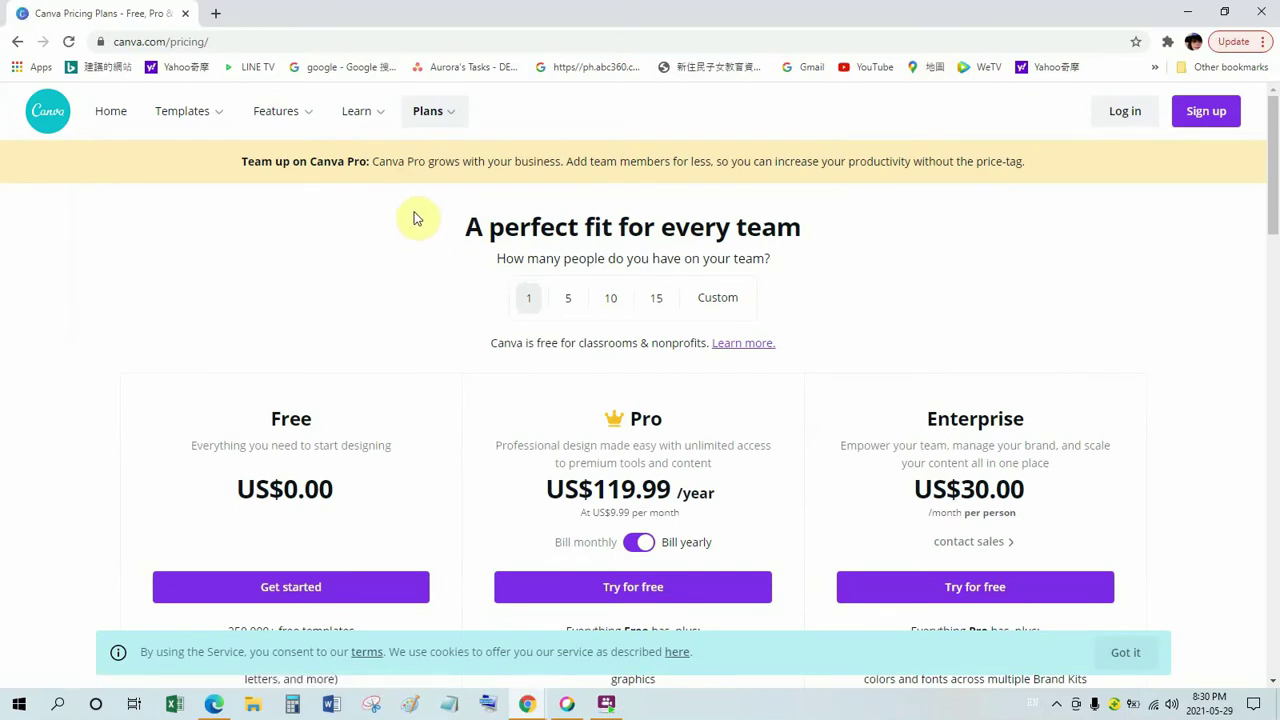
scroll(671, 420, down, 1)
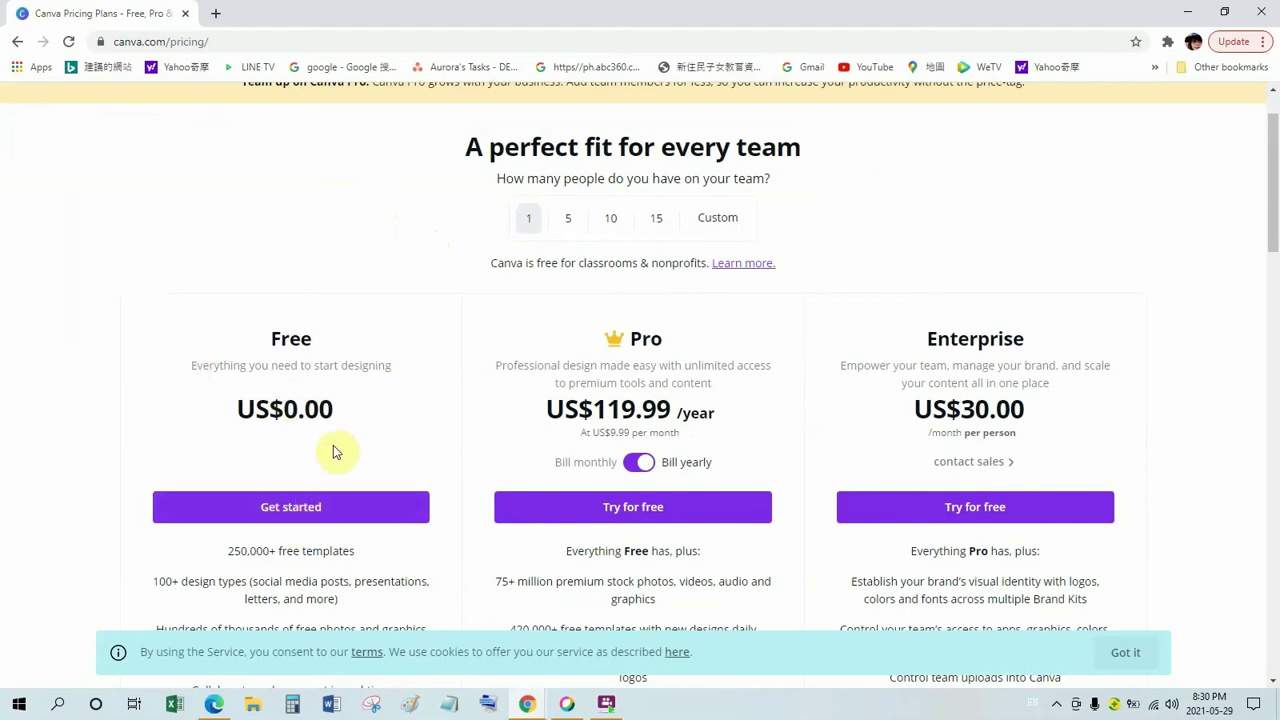
scroll(348, 418, down, 1)
scroll(348, 418, down, 2)
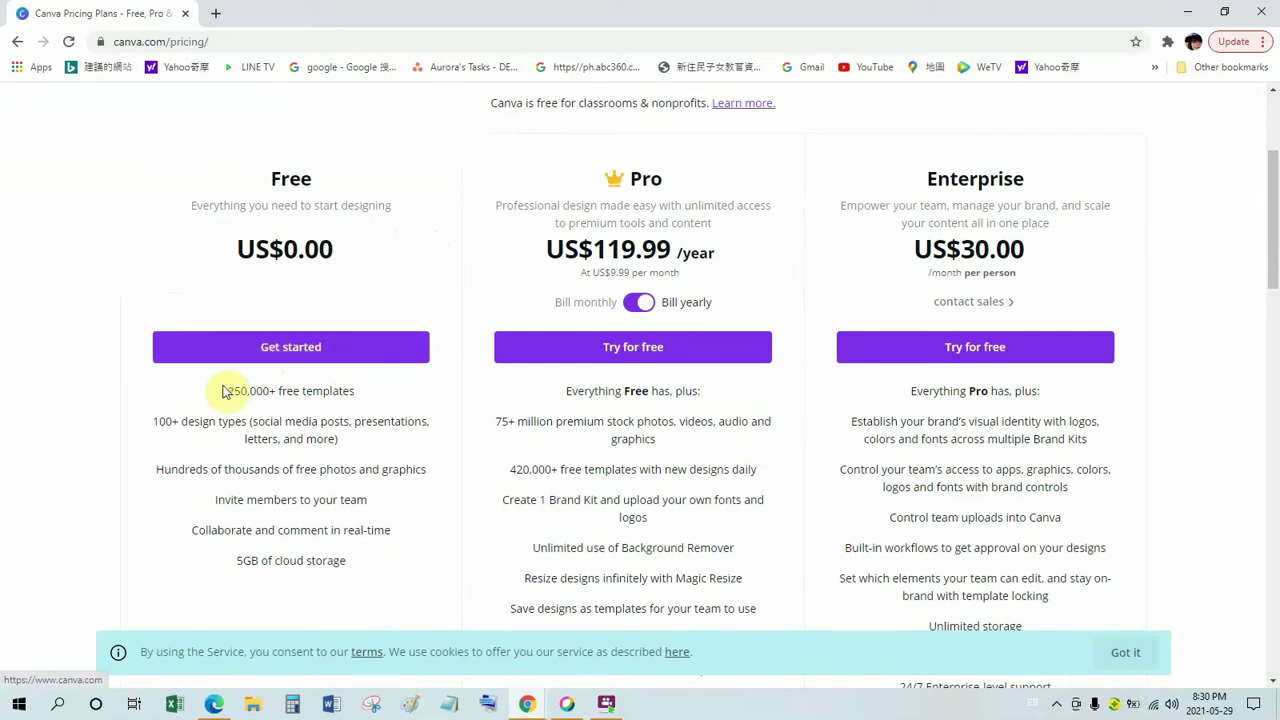
scroll(219, 385, down, 1)
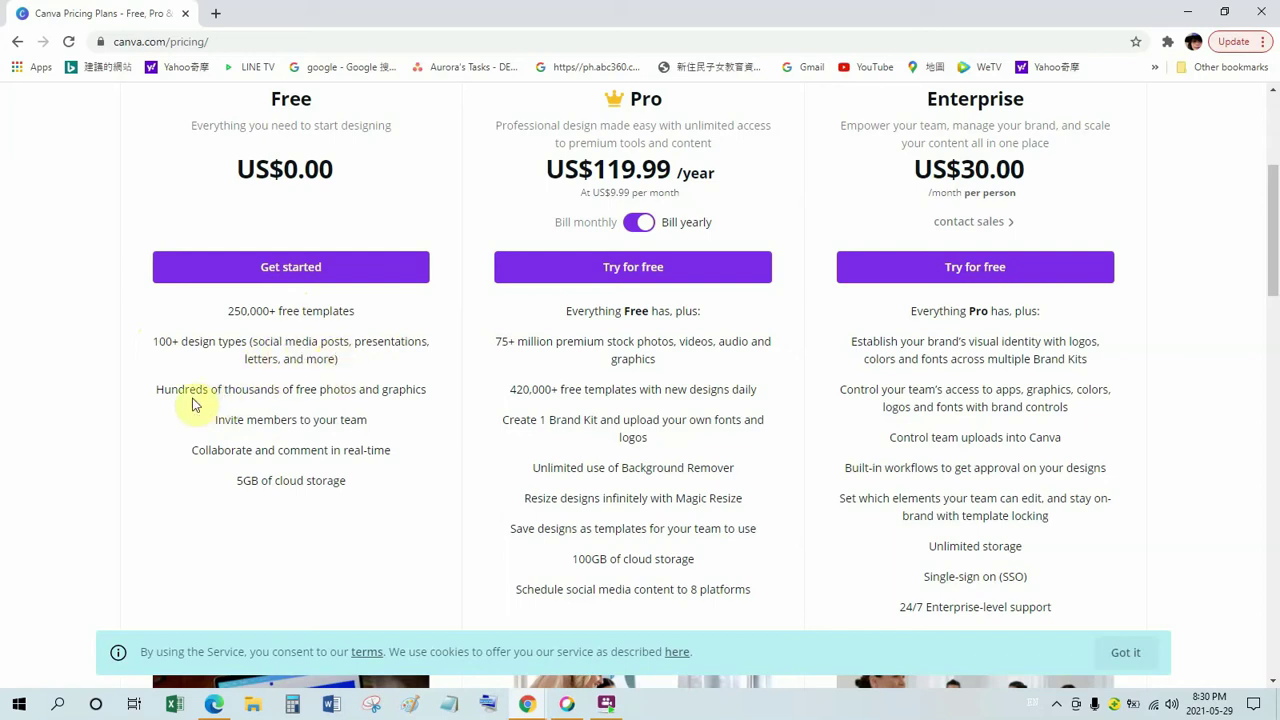
drag(155, 390, 434, 400)
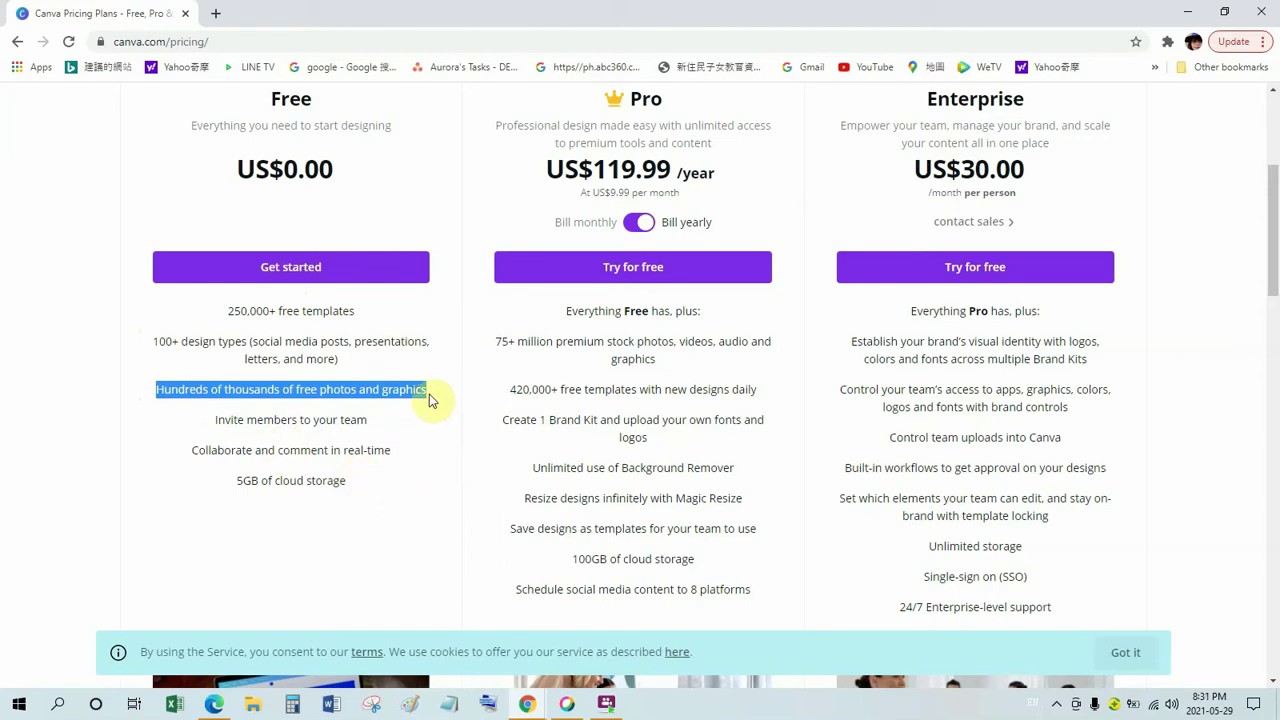
click(545, 277)
Review the Pro plan's price and features, highlighting its name and the lines on free templates and the Brand Kit.
scroll(545, 277, up, 2)
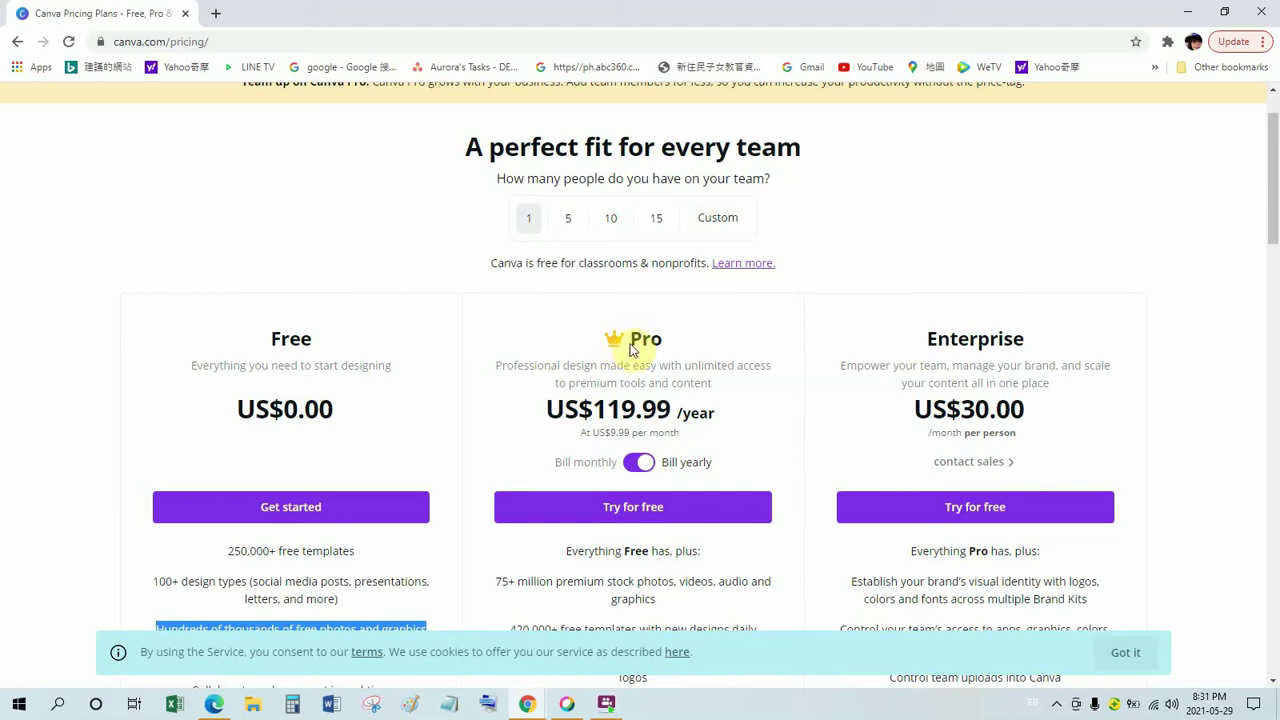
drag(630, 345, 690, 340)
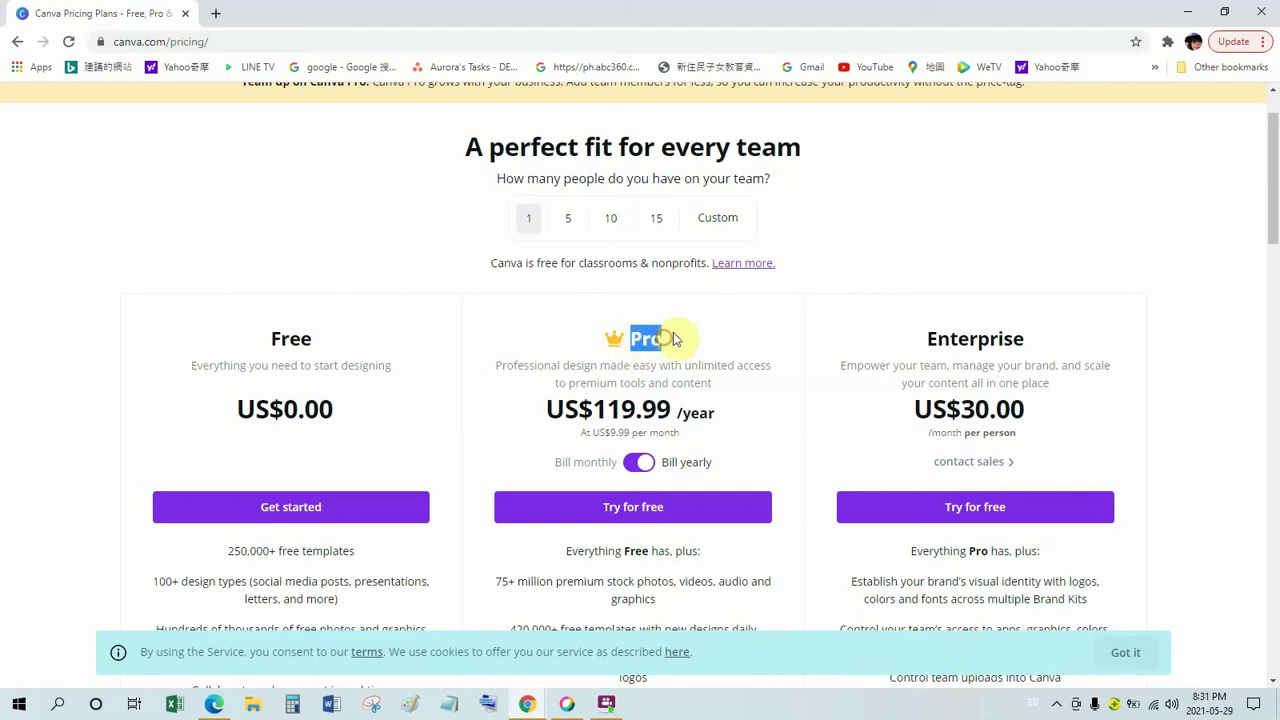
scroll(752, 387, down, 1)
scroll(752, 387, down, 1)
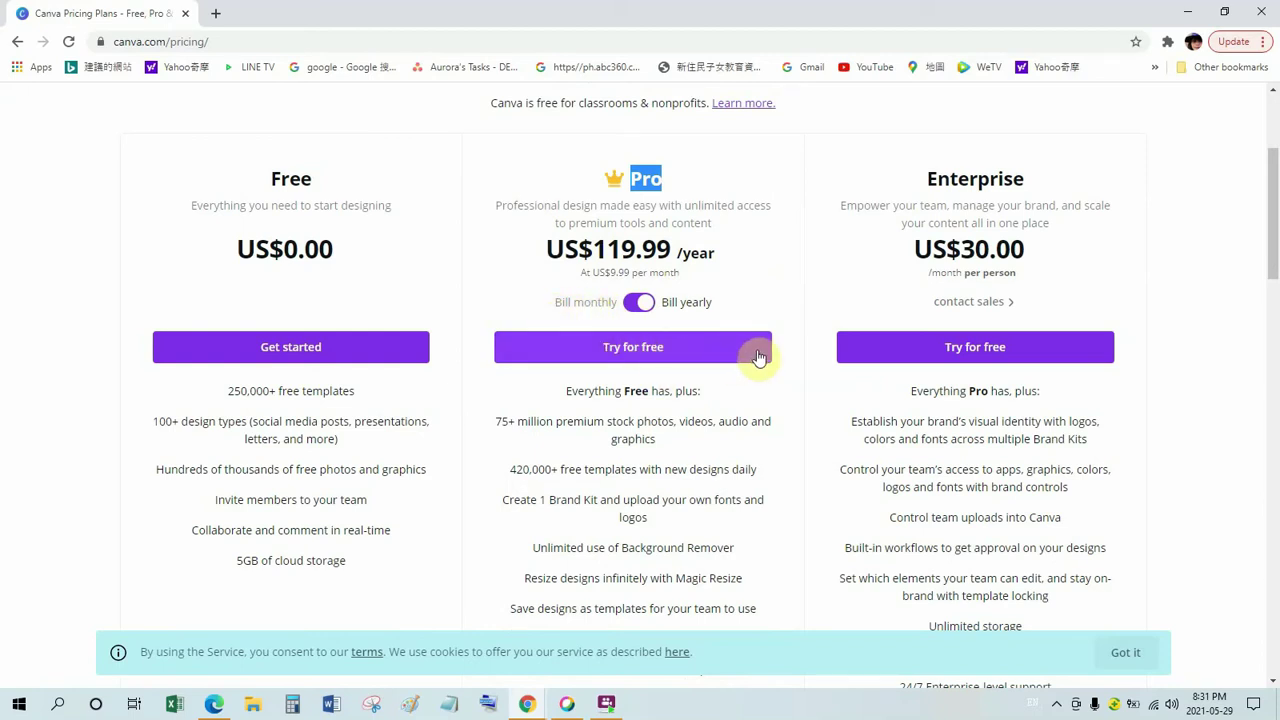
scroll(808, 366, down, 2)
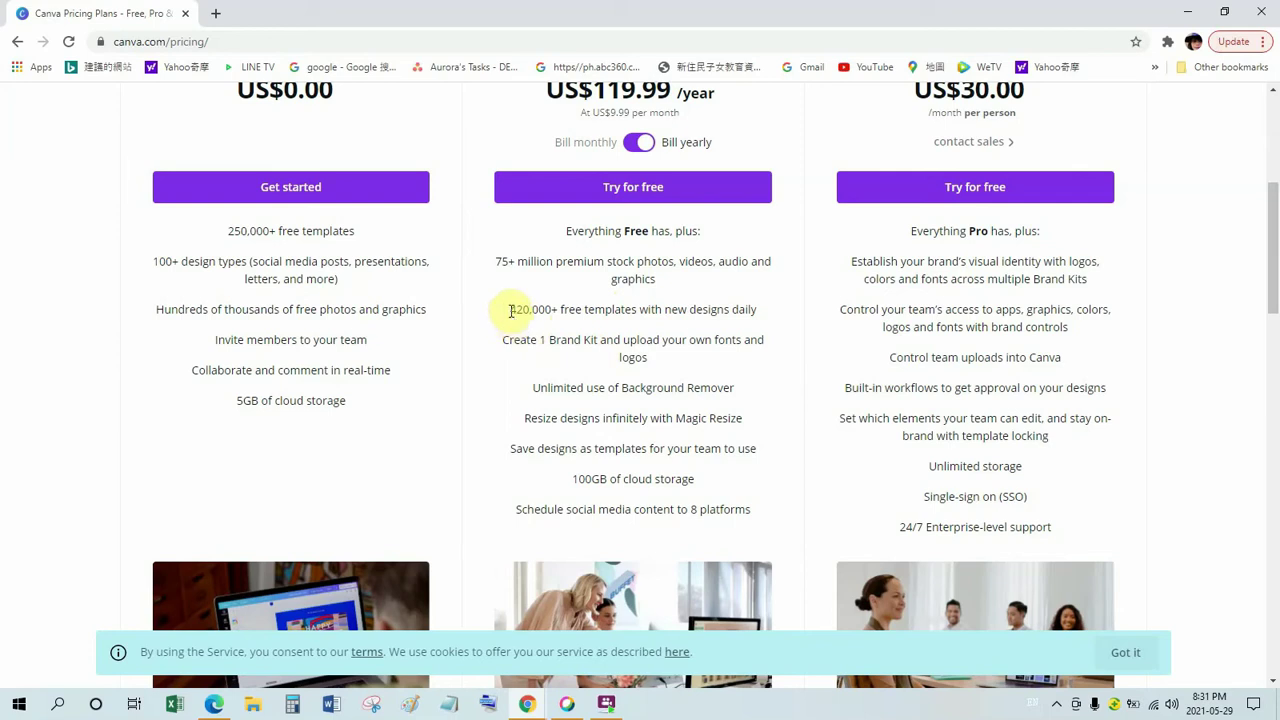
drag(512, 310, 772, 348)
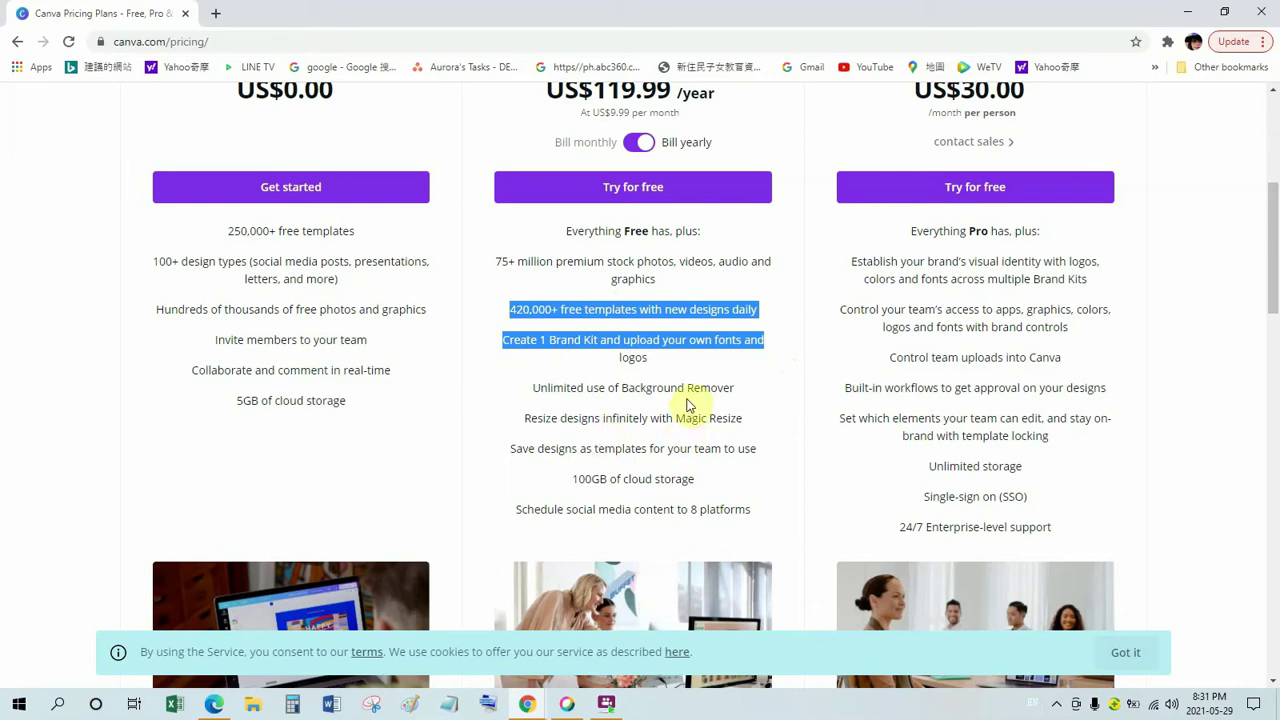
click(803, 425)
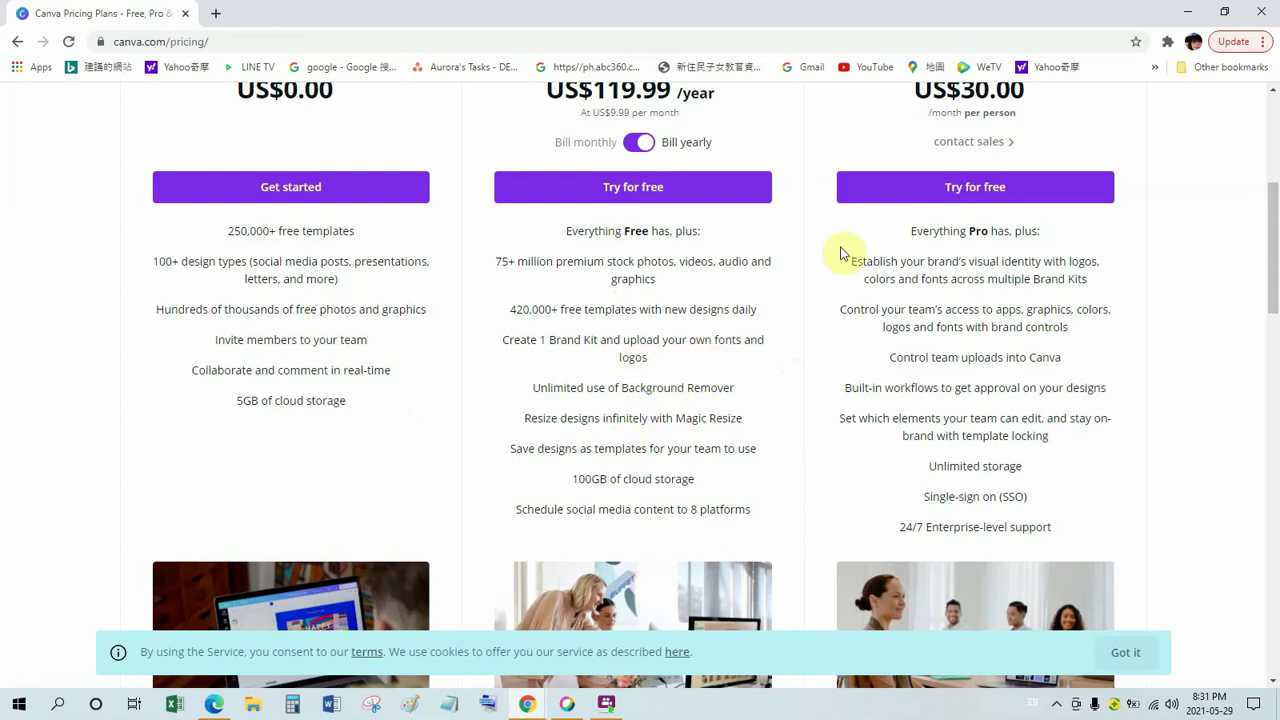
Review the Enterprise plan, highlighting its name and its features from "Everything Pro has" through the built-in approval workflows.
scroll(837, 457, up, 2)
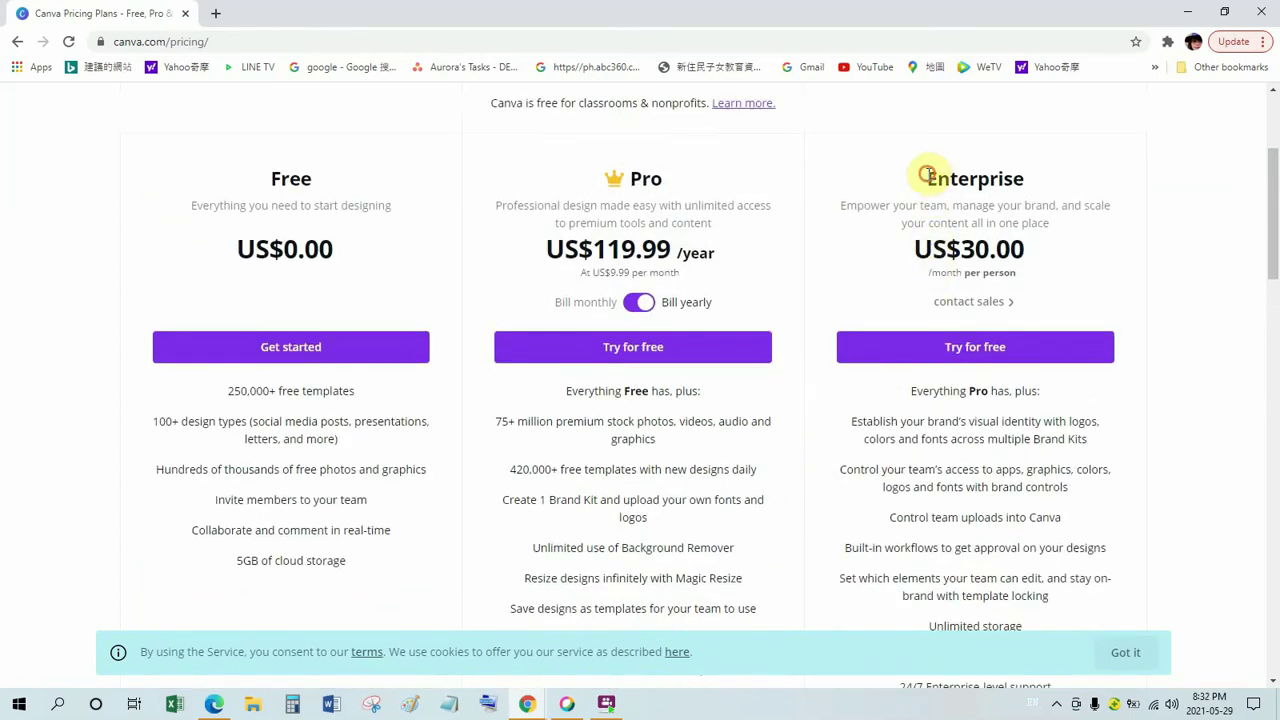
drag(926, 176, 1014, 177)
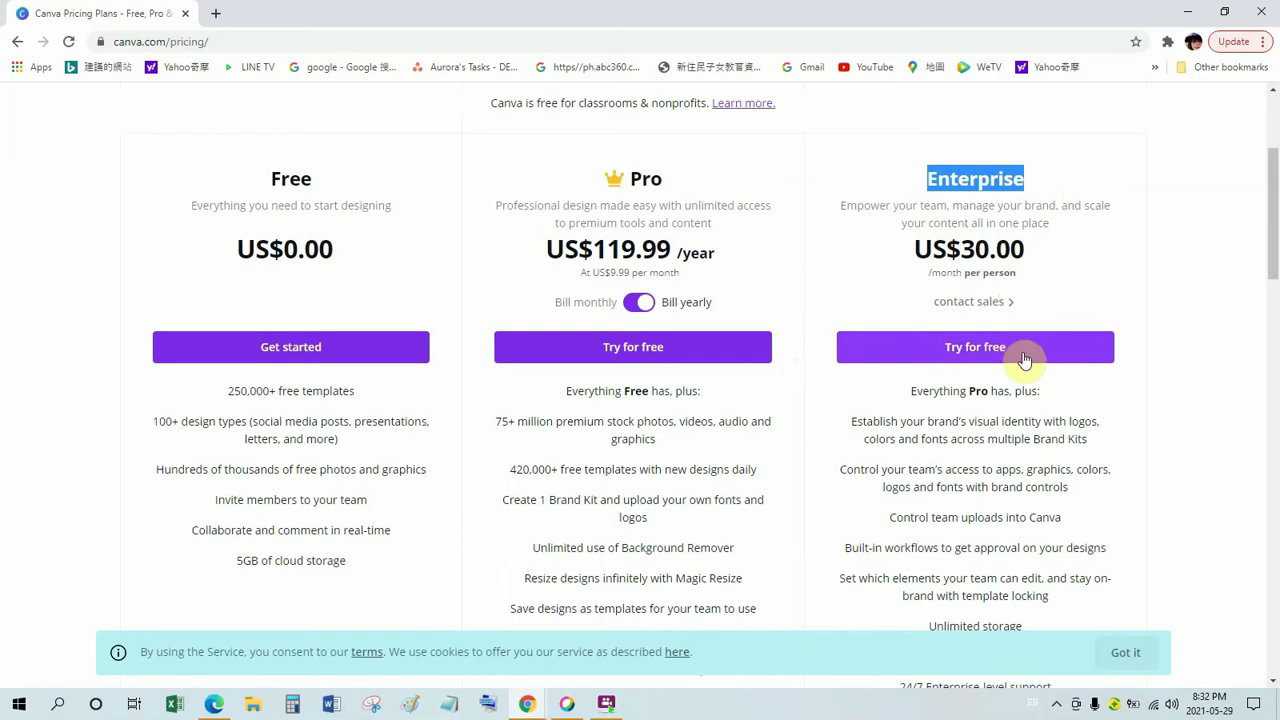
scroll(1027, 348, down, 2)
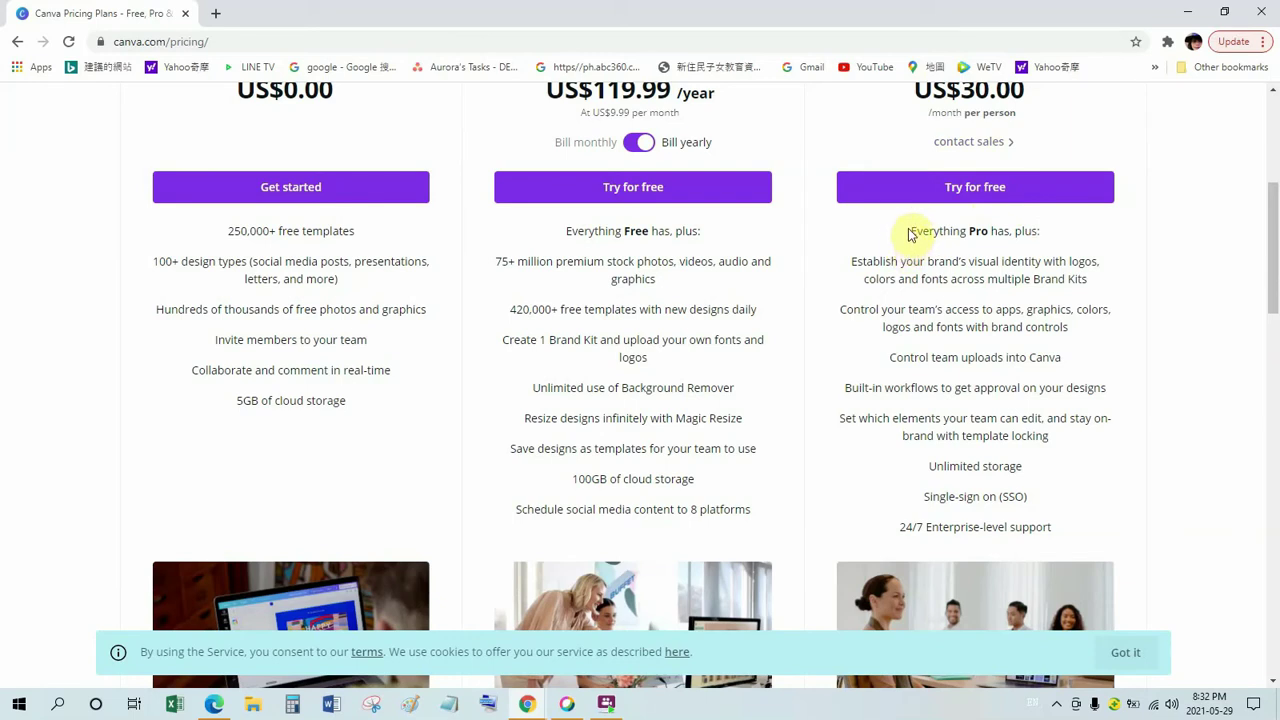
drag(910, 232, 1118, 387)
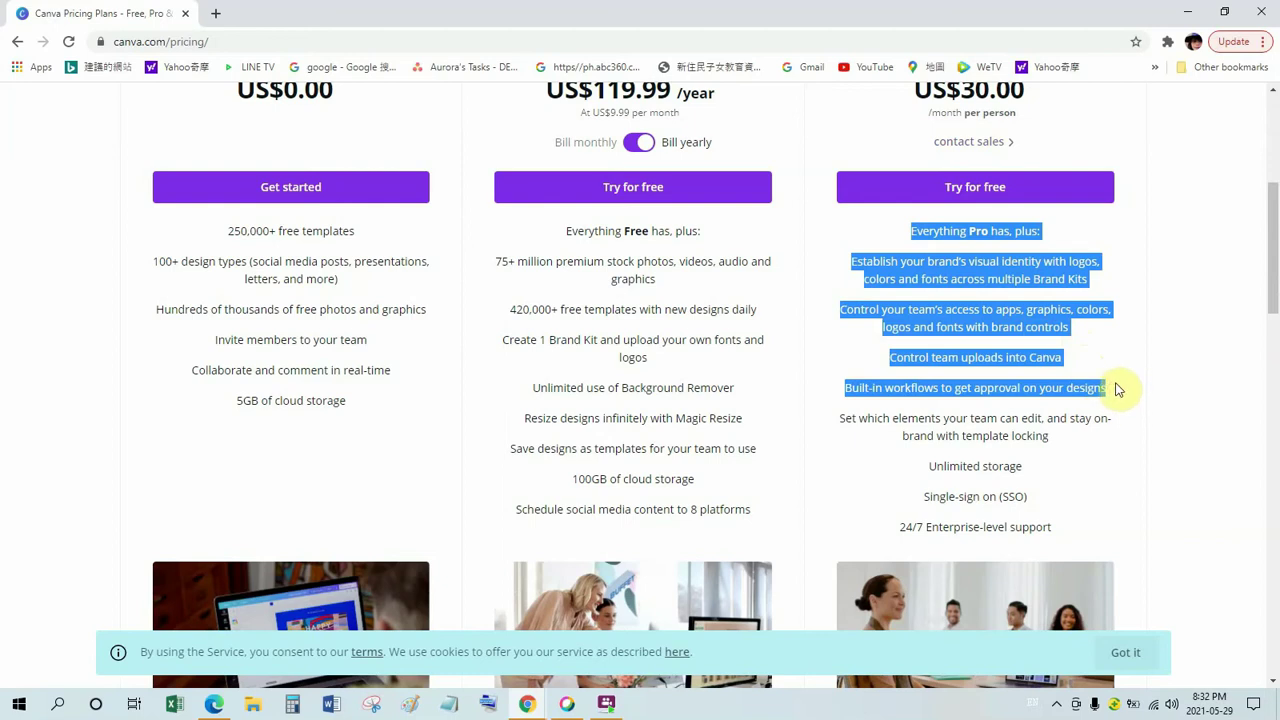
Look over the rest of the pricing page, including the nonprofit and education offers and the Frequently Asked Questions, and return to its start.
scroll(1134, 411, down, 4)
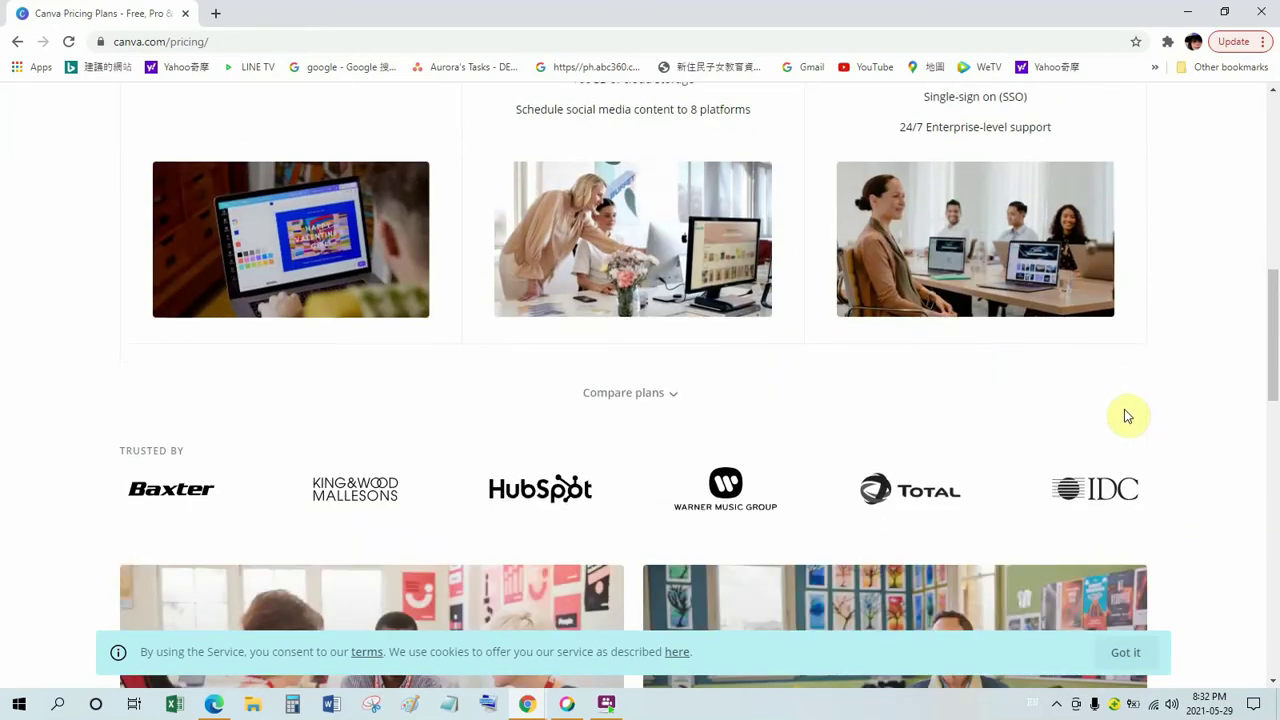
scroll(1127, 416, down, 5)
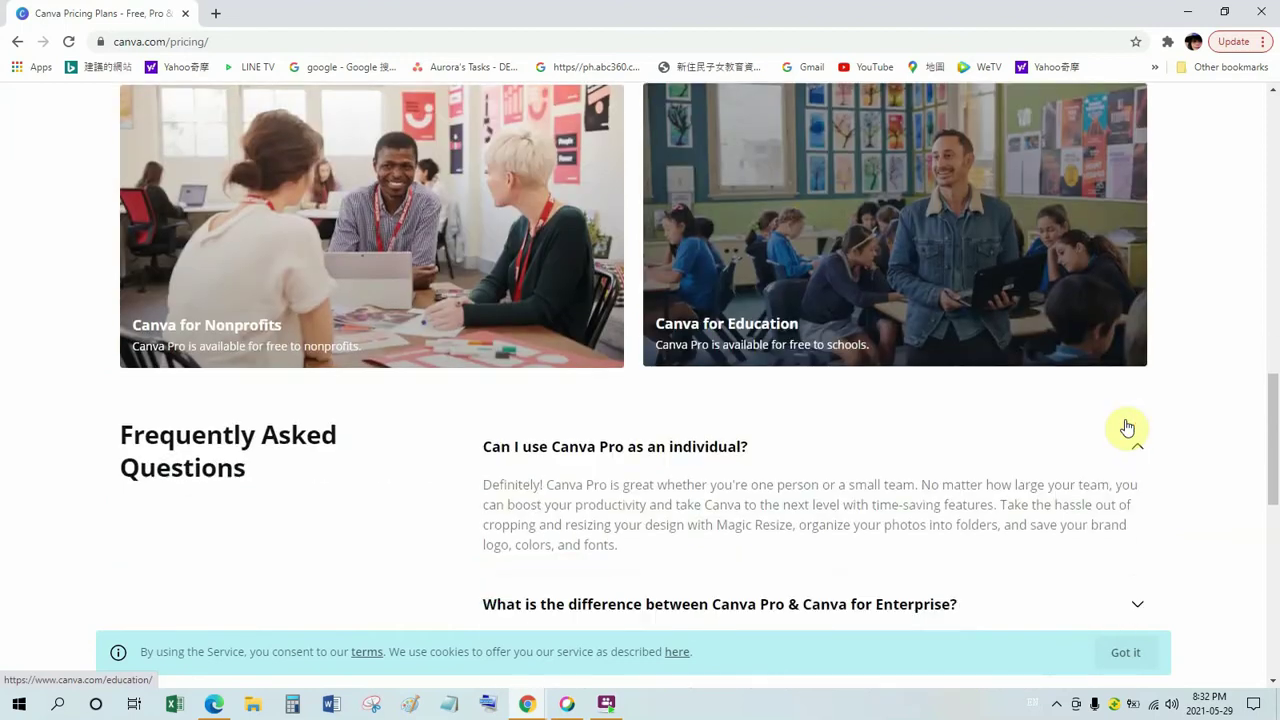
scroll(1127, 428, down, 1)
scroll(1127, 428, down, 2)
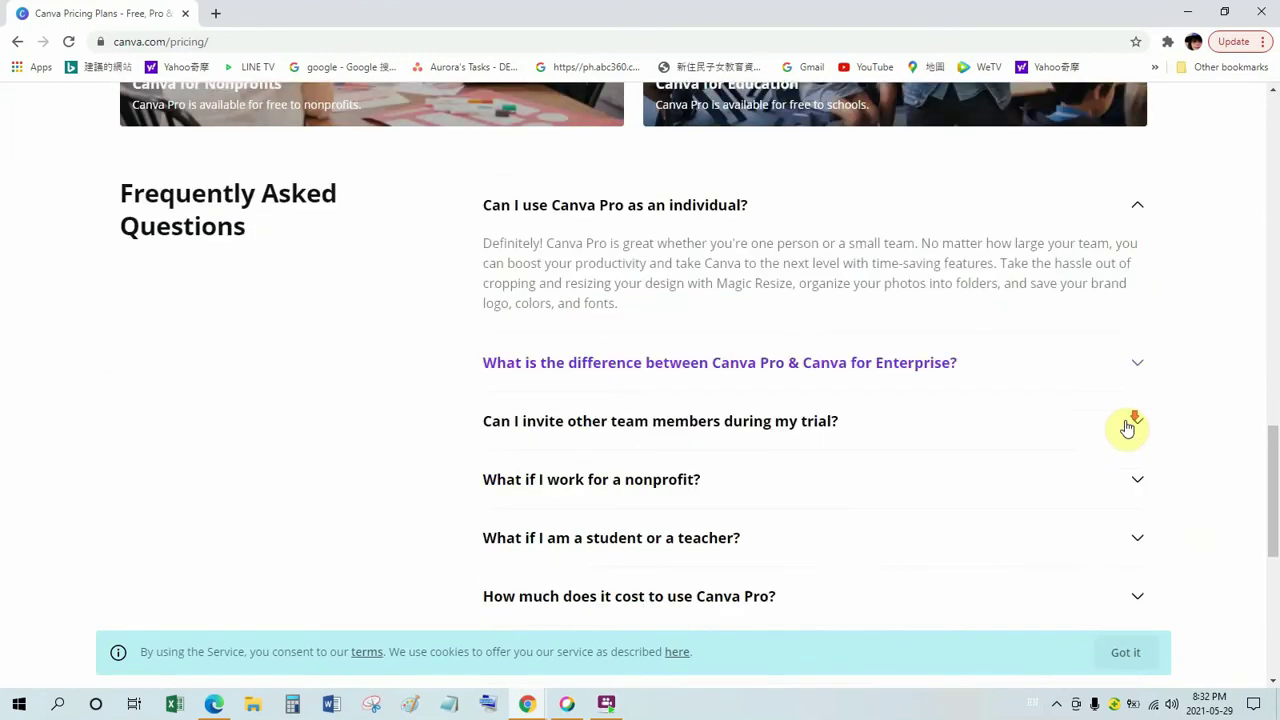
scroll(1127, 428, down, 4)
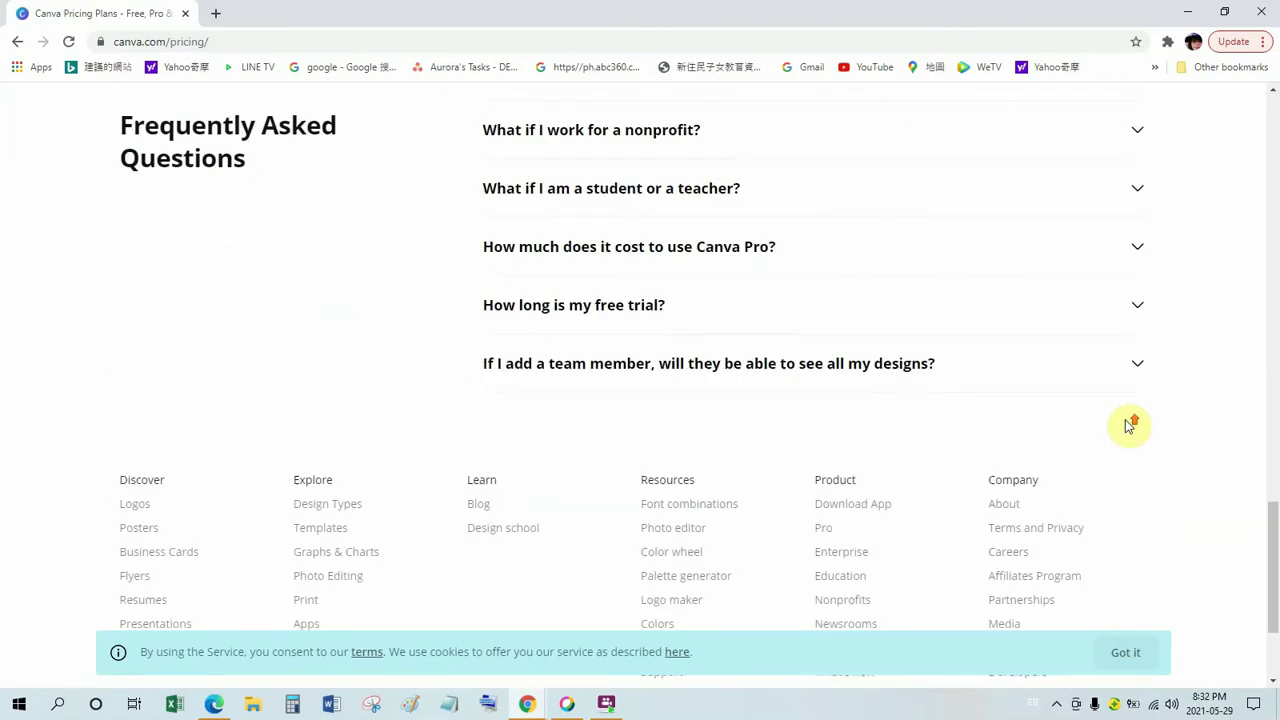
scroll(1127, 422, up, 6)
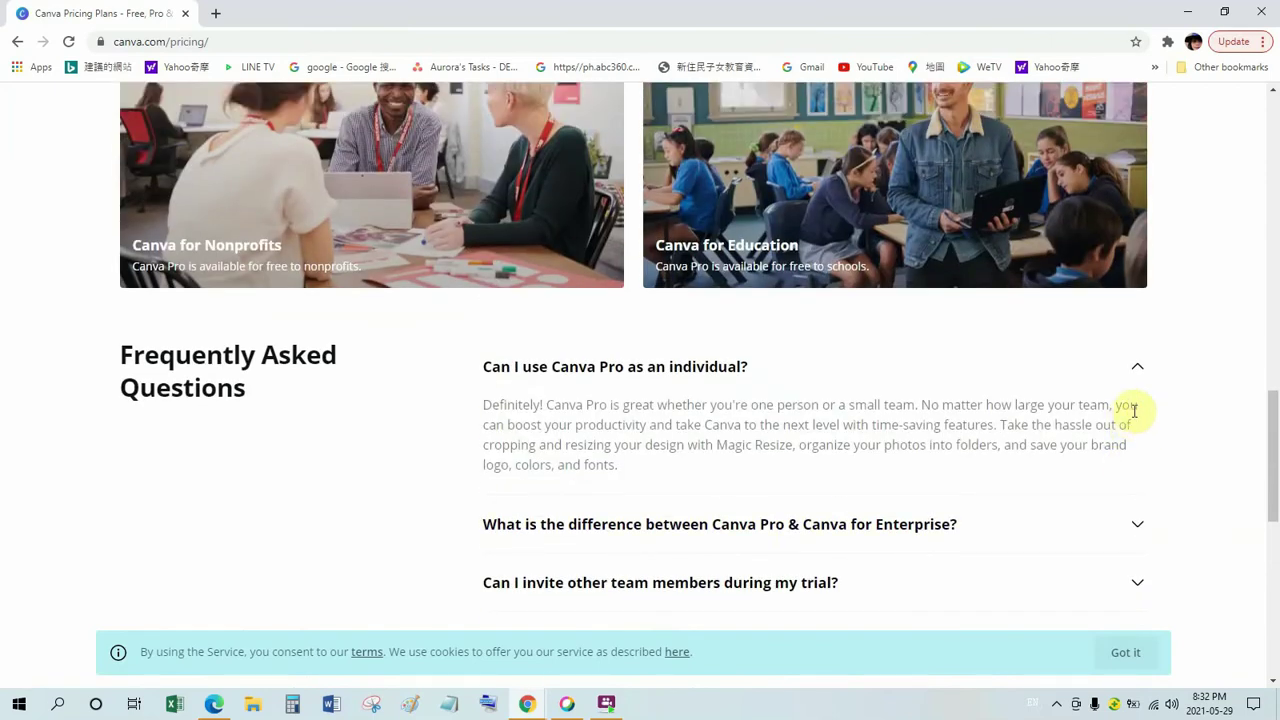
scroll(1275, 375, up, 3)
scroll(1275, 375, up, 15)
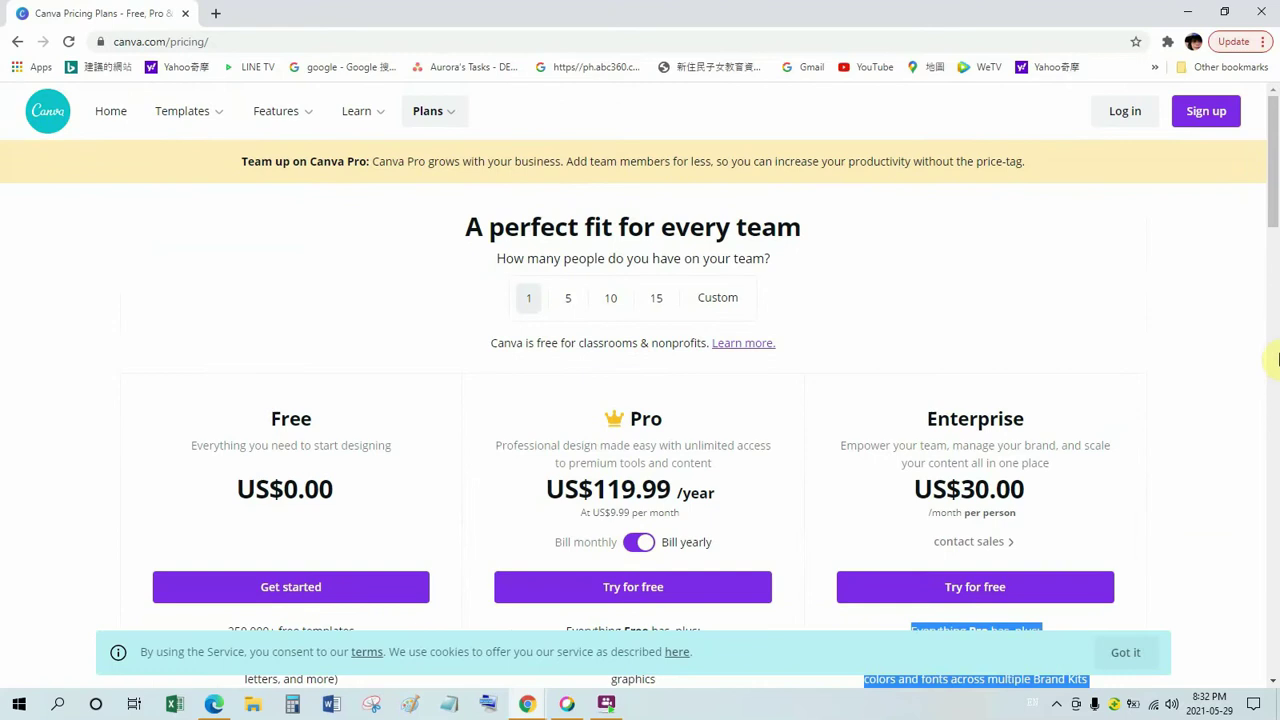
Return to the signed-in home page and look through the collection of all your designs.
click(106, 112)
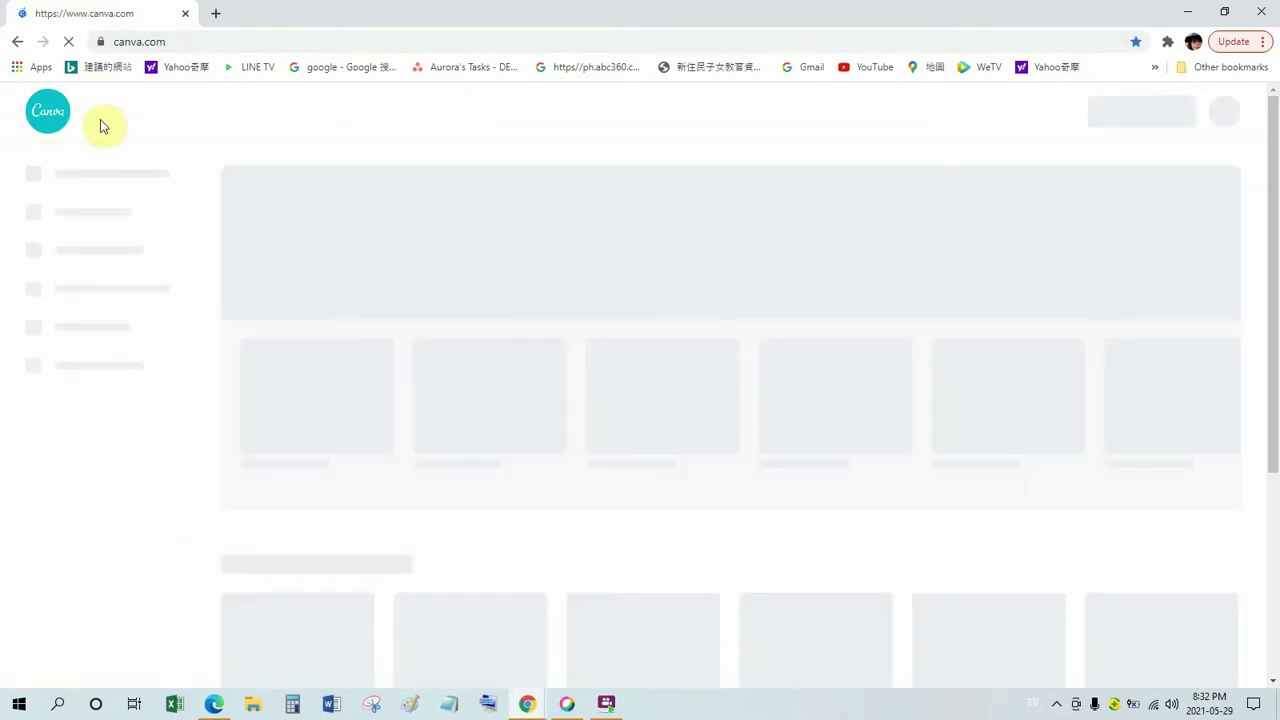
mouse_move(144, 122)
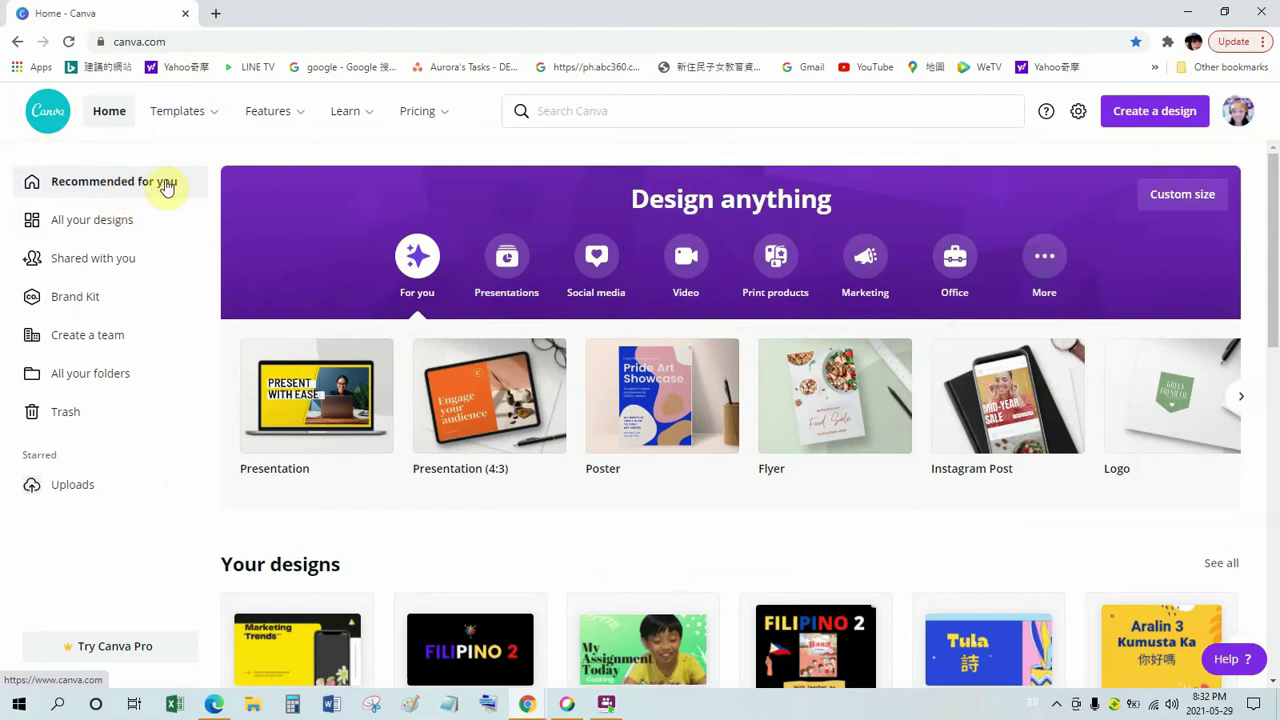
click(83, 228)
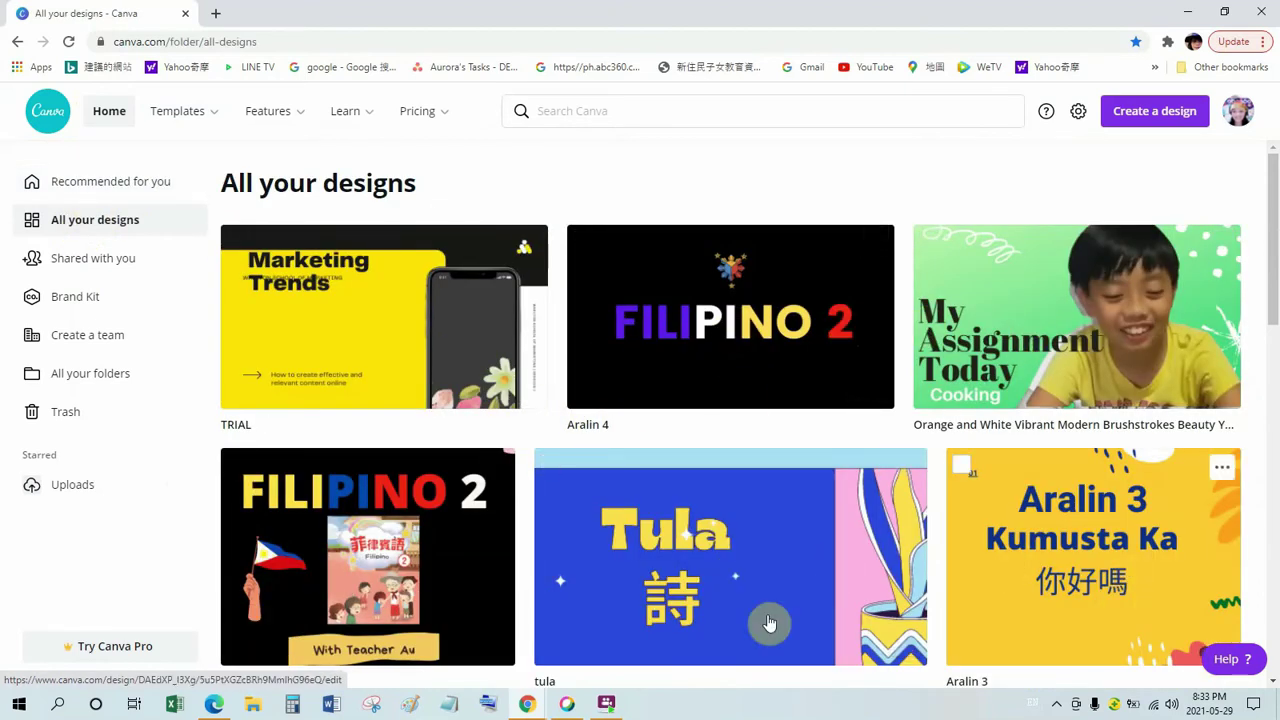
scroll(740, 600, down, 3)
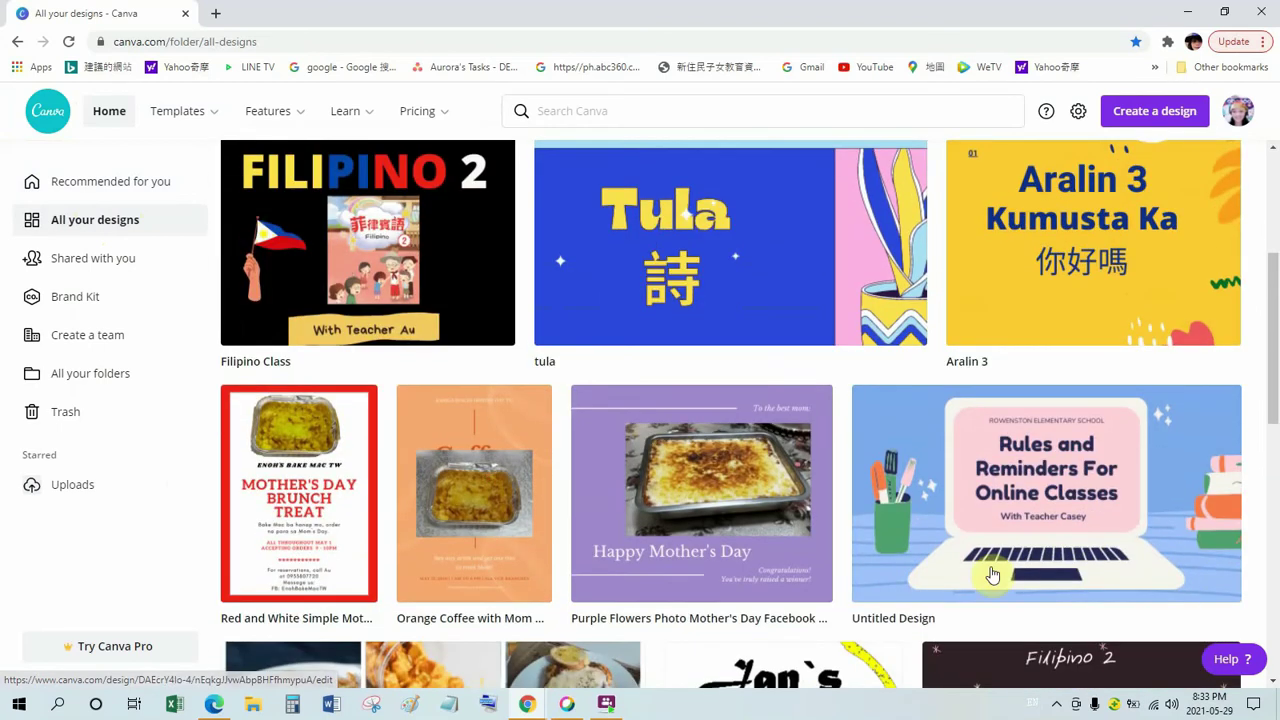
scroll(983, 571, up, 4)
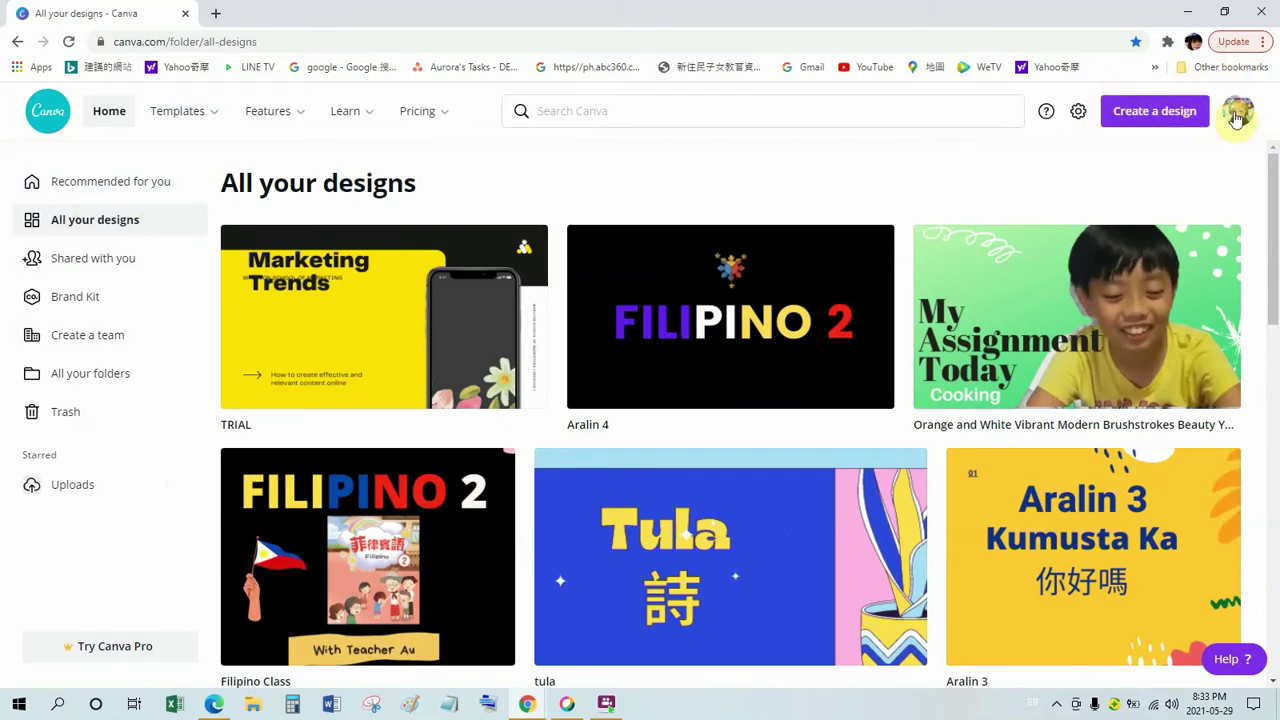
Create a new 1920 × 1080 px Presentation design and name it TRIAL.
click(1158, 115)
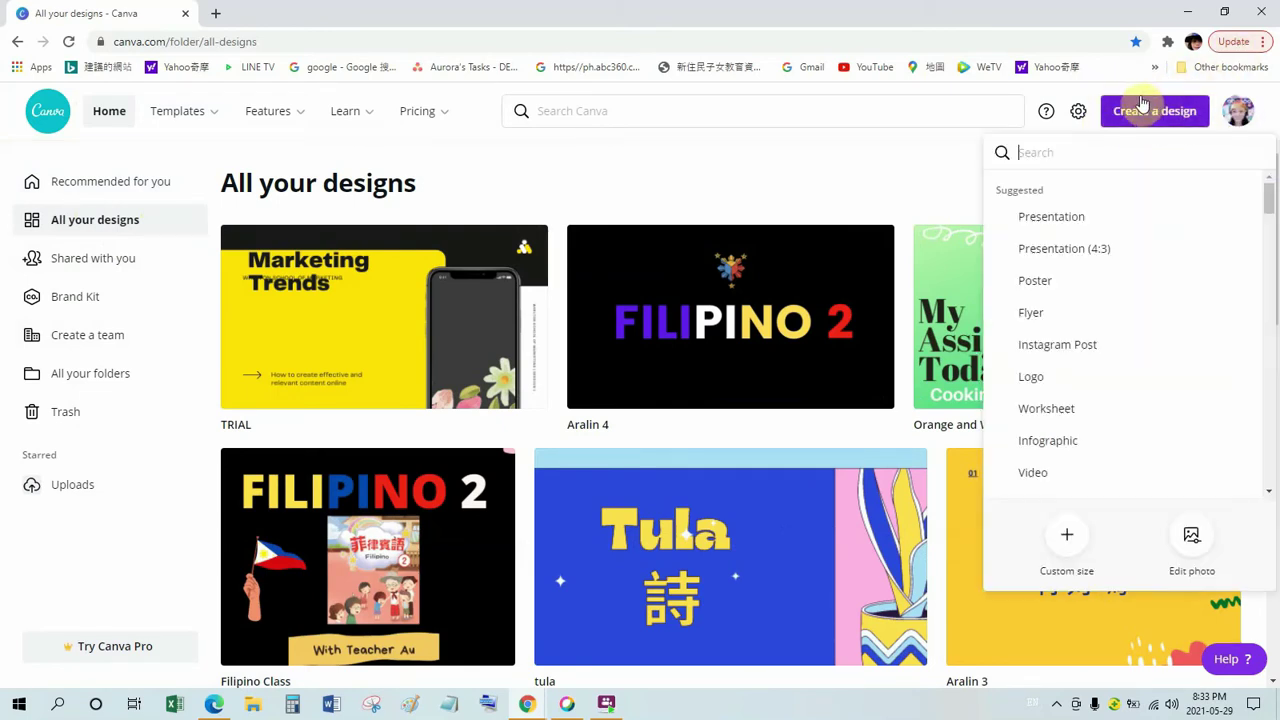
click(1137, 110)
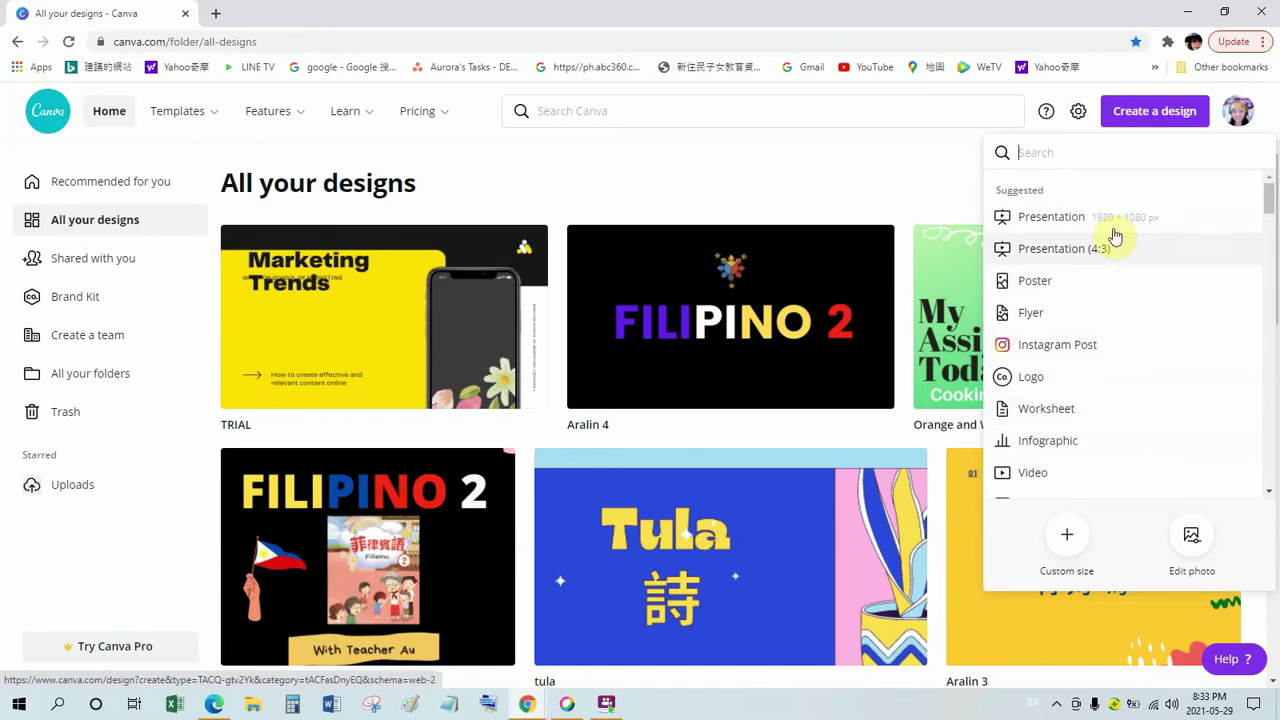
click(1081, 218)
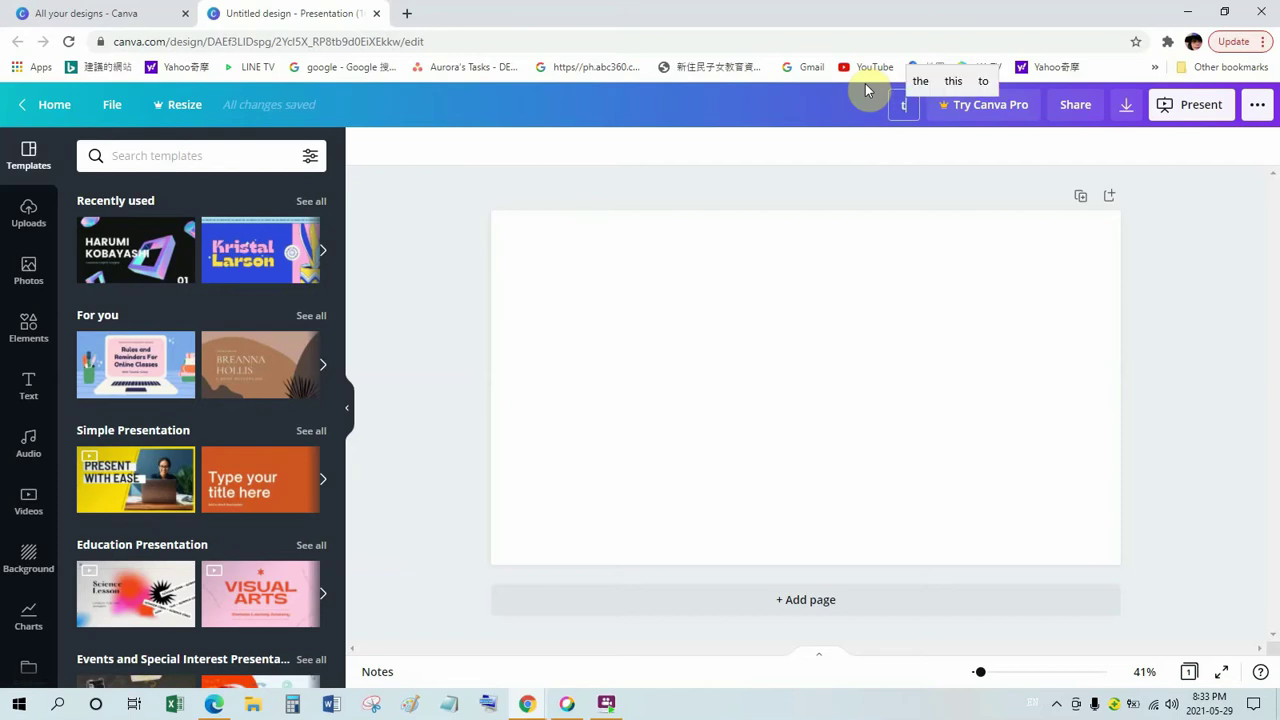
text(TRIAL)
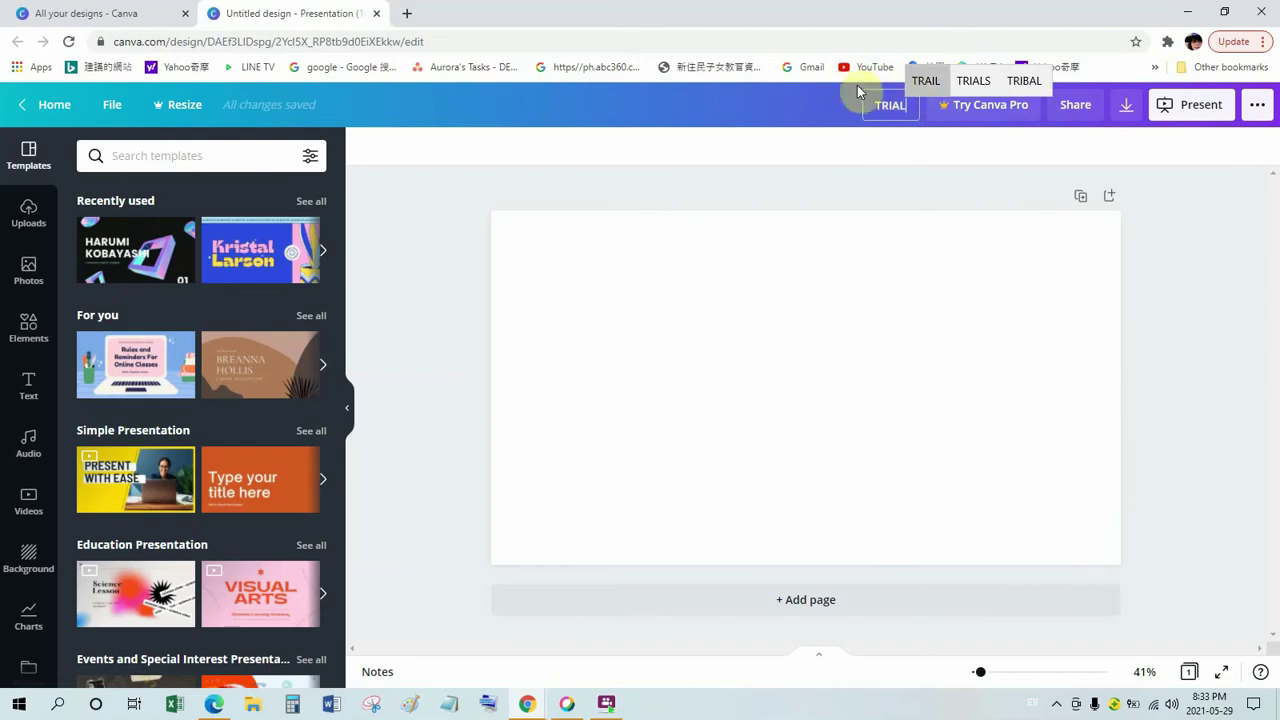
click(859, 145)
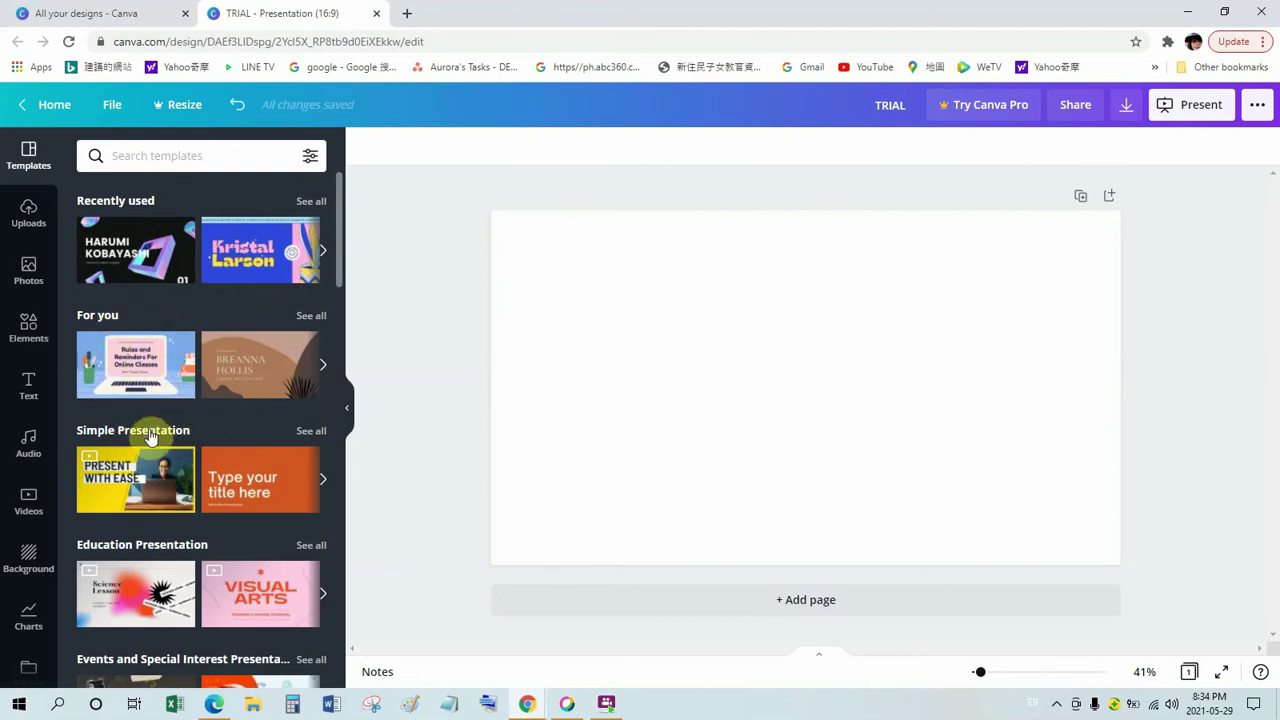
Find the Colorful Liquid Gradient Science Lesson template among the education presentations and apply all 16 of its pages to the design.
scroll(152, 436, down, 1)
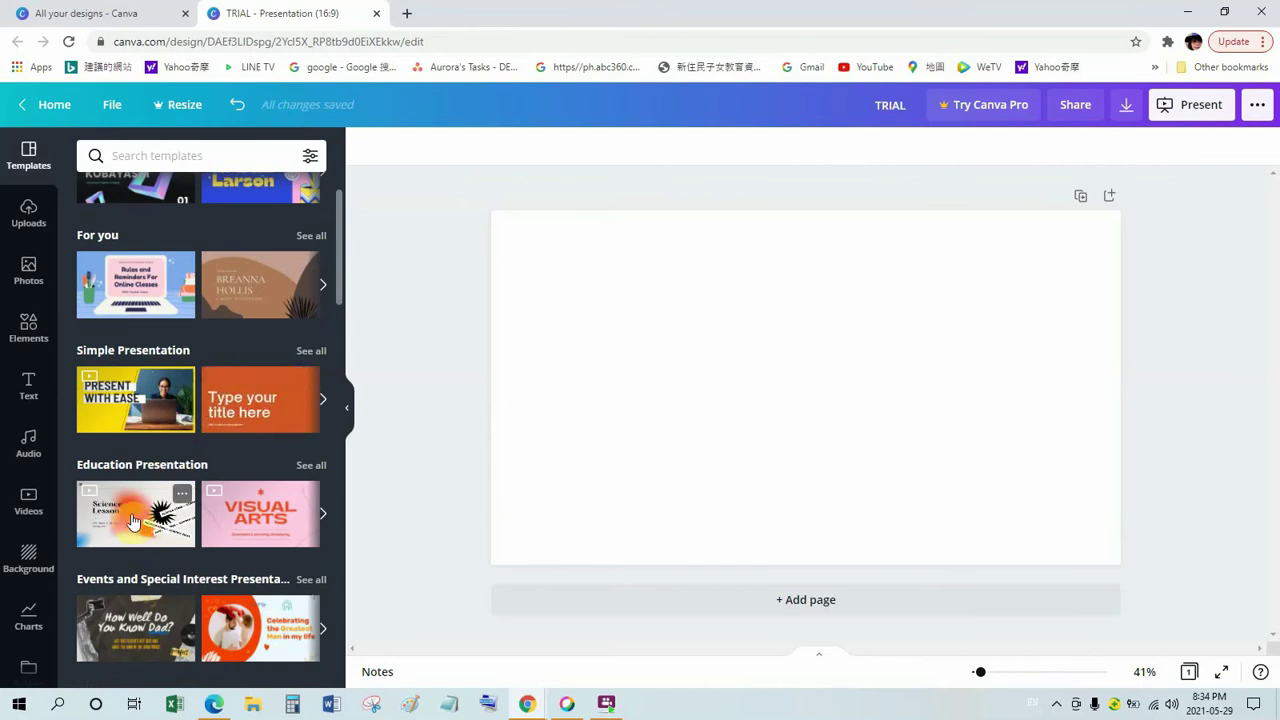
scroll(150, 520, down, 1)
scroll(177, 420, down, 1)
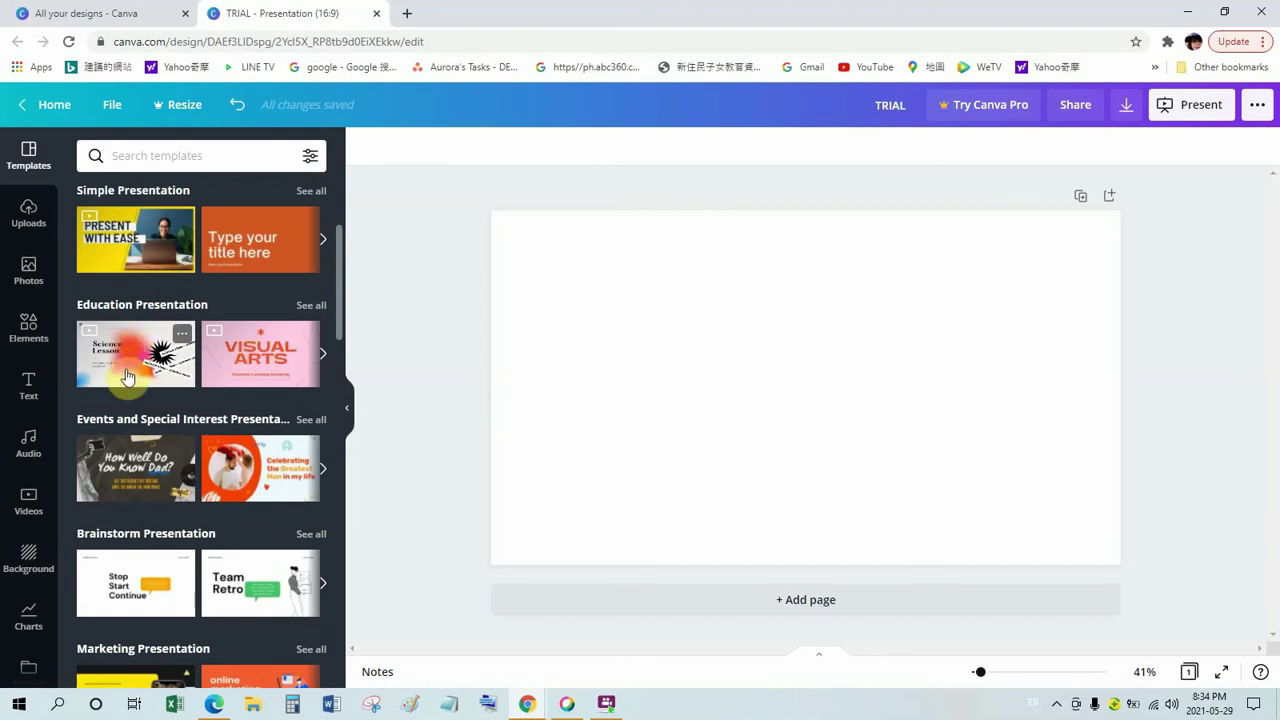
scroll(128, 374, down, 2)
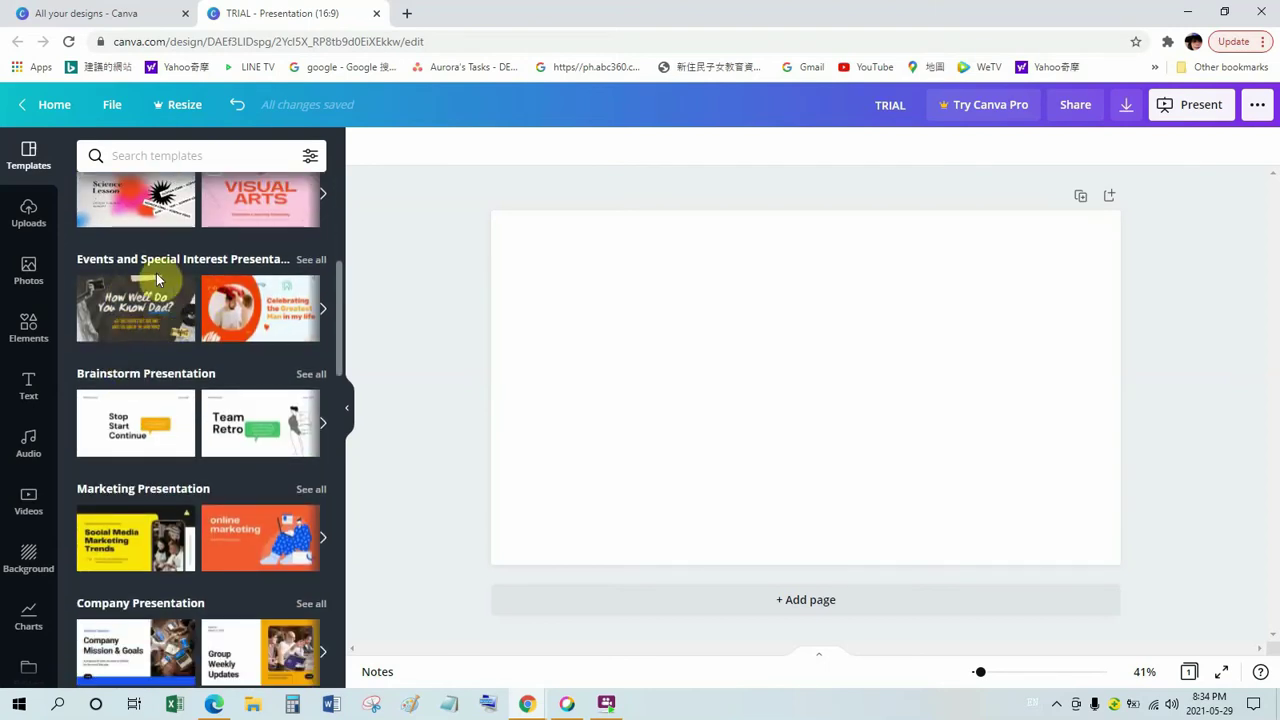
scroll(177, 335, up, 2)
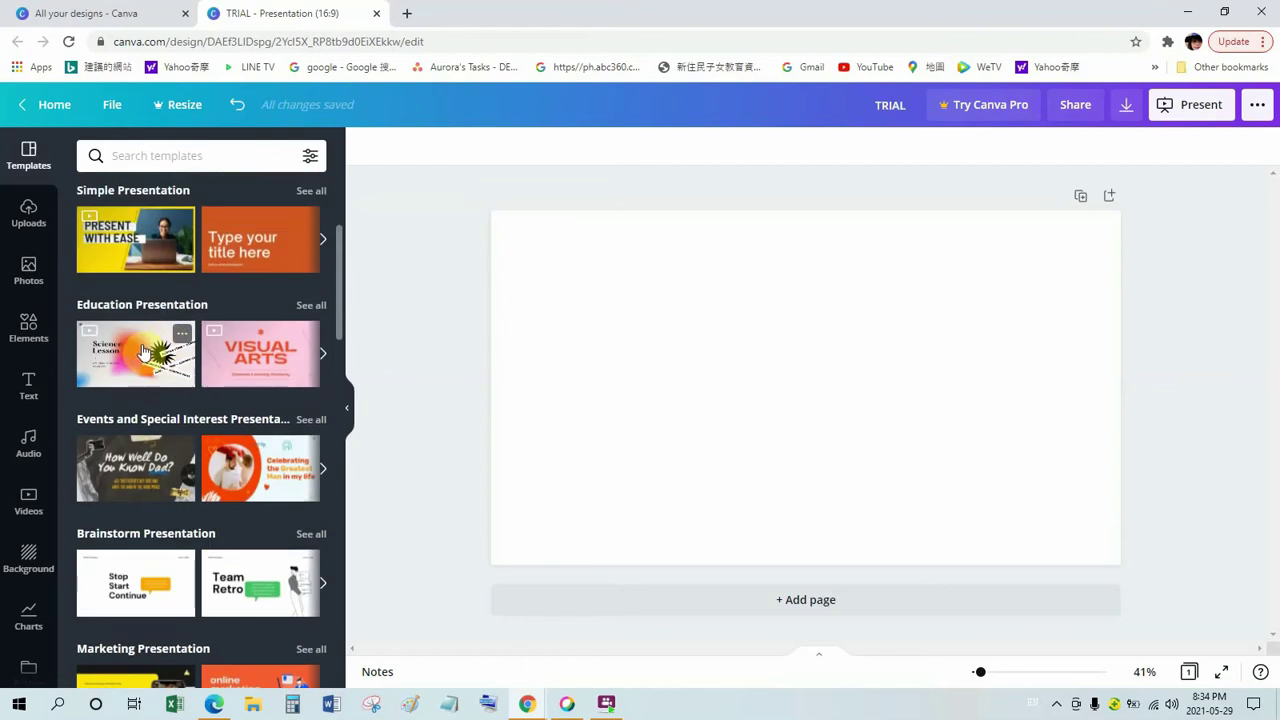
click(92, 371)
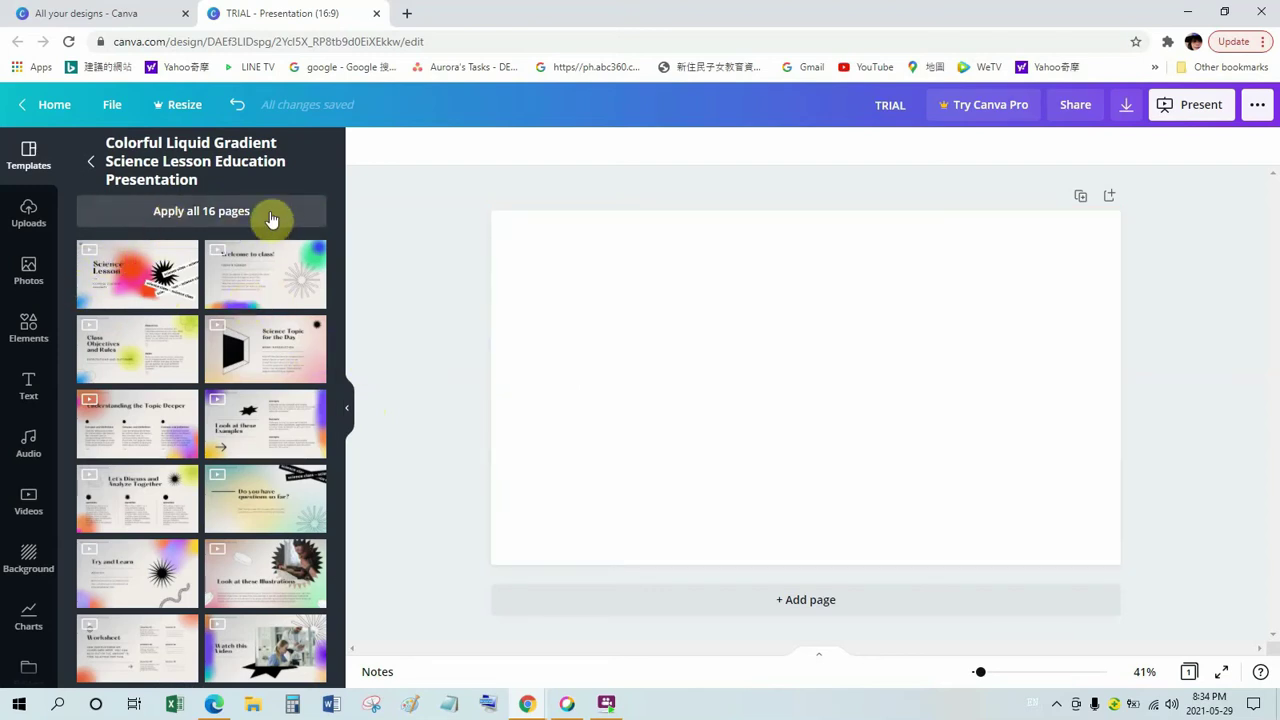
click(144, 215)
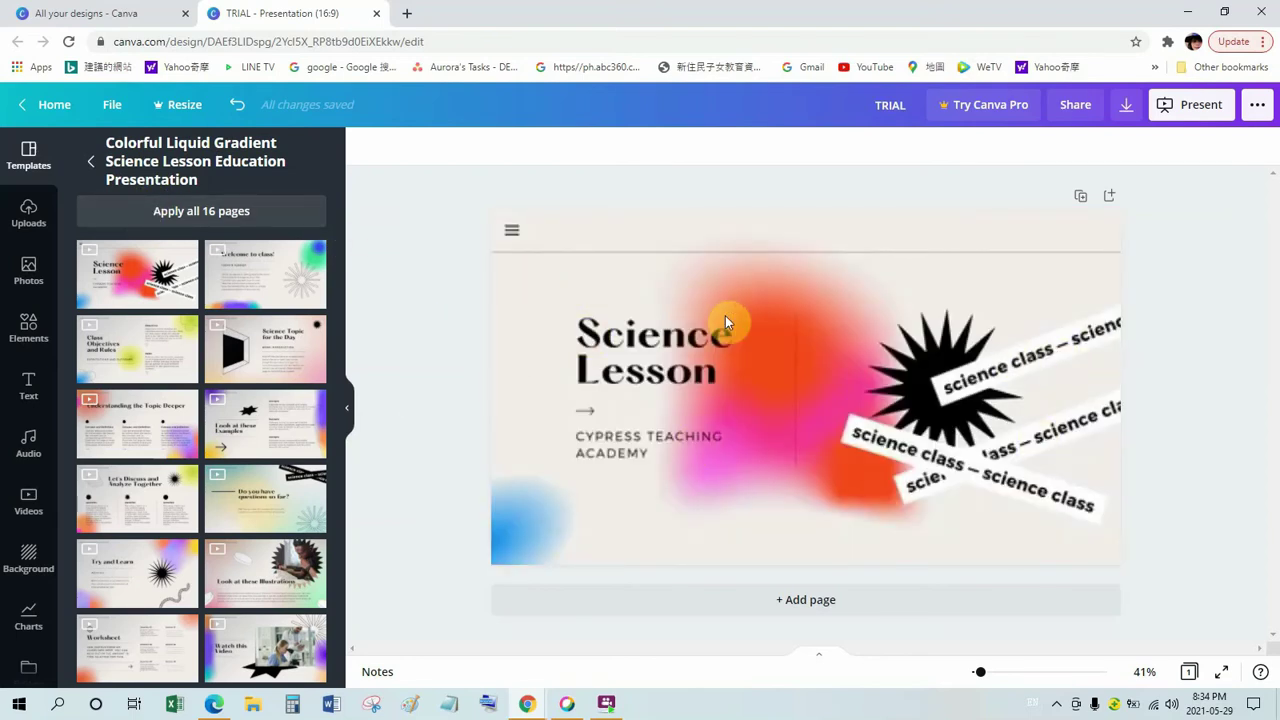
click(423, 350)
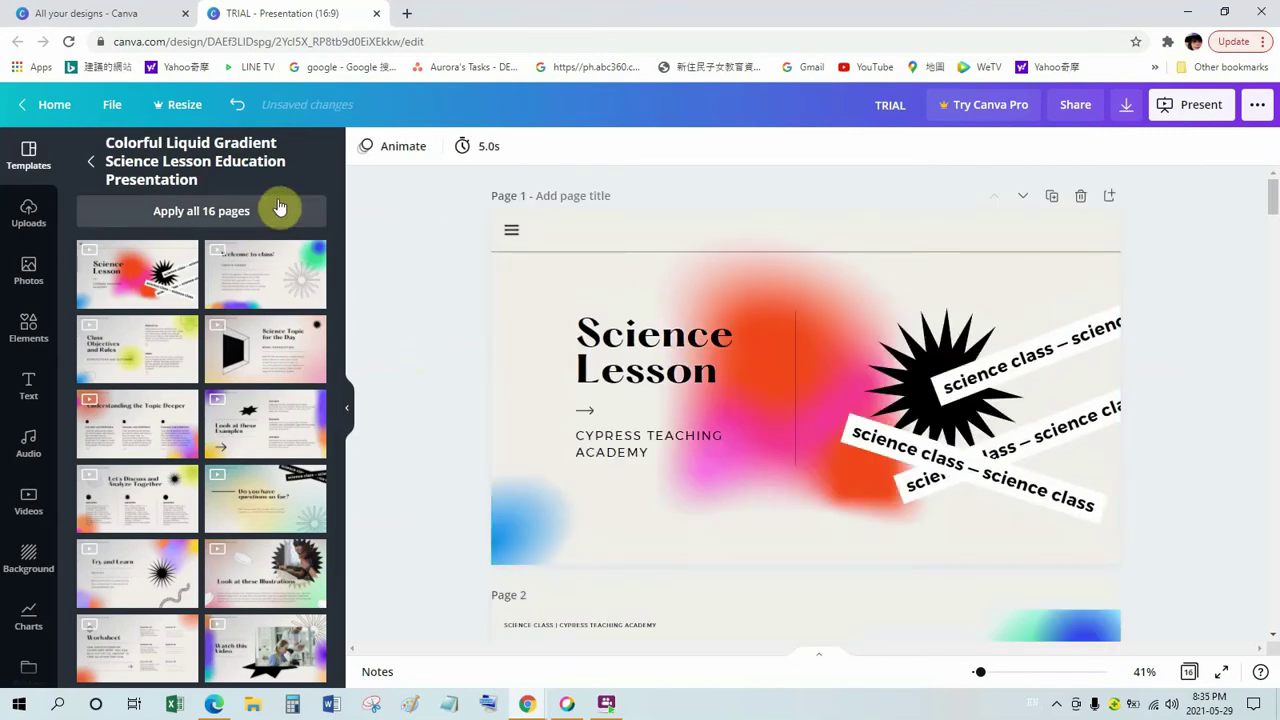
Move the Science Lesson title page down one position, below the Welcome to class! page.
click(586, 243)
click(1023, 197)
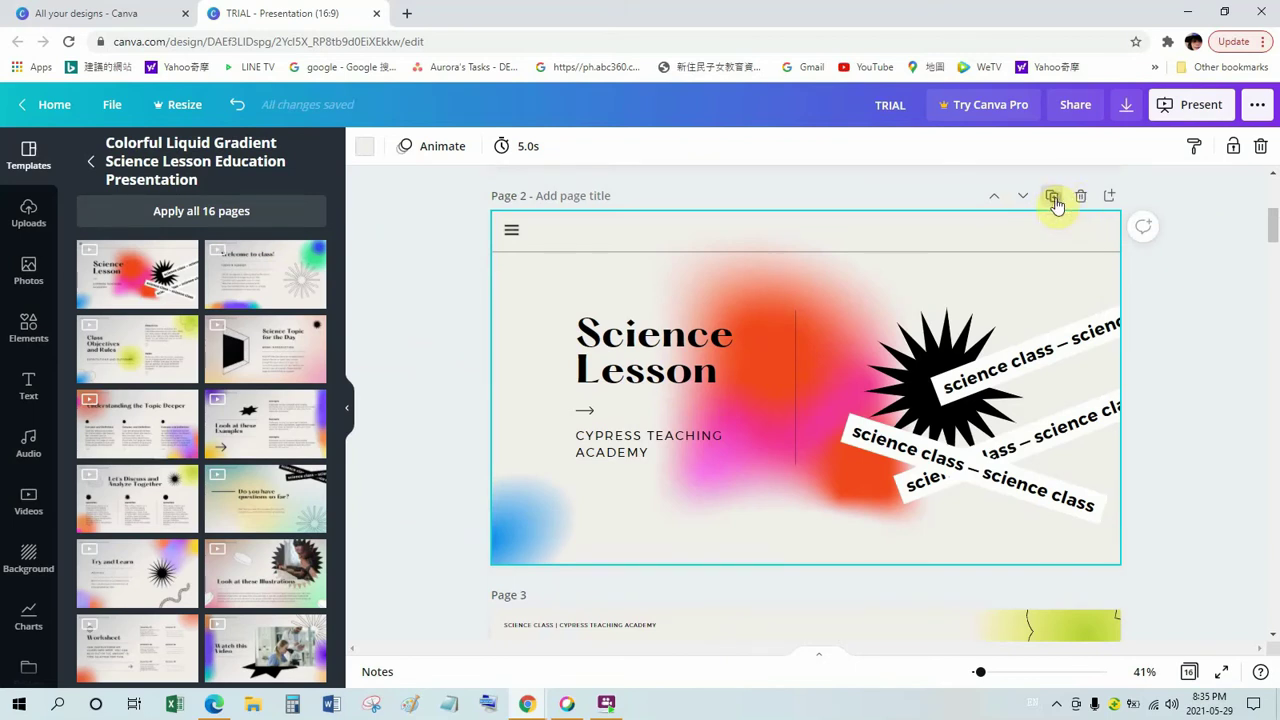
Duplicate the Science Lesson page on page 2, compare the two pages, and delete the copy on page 3.
click(1053, 197)
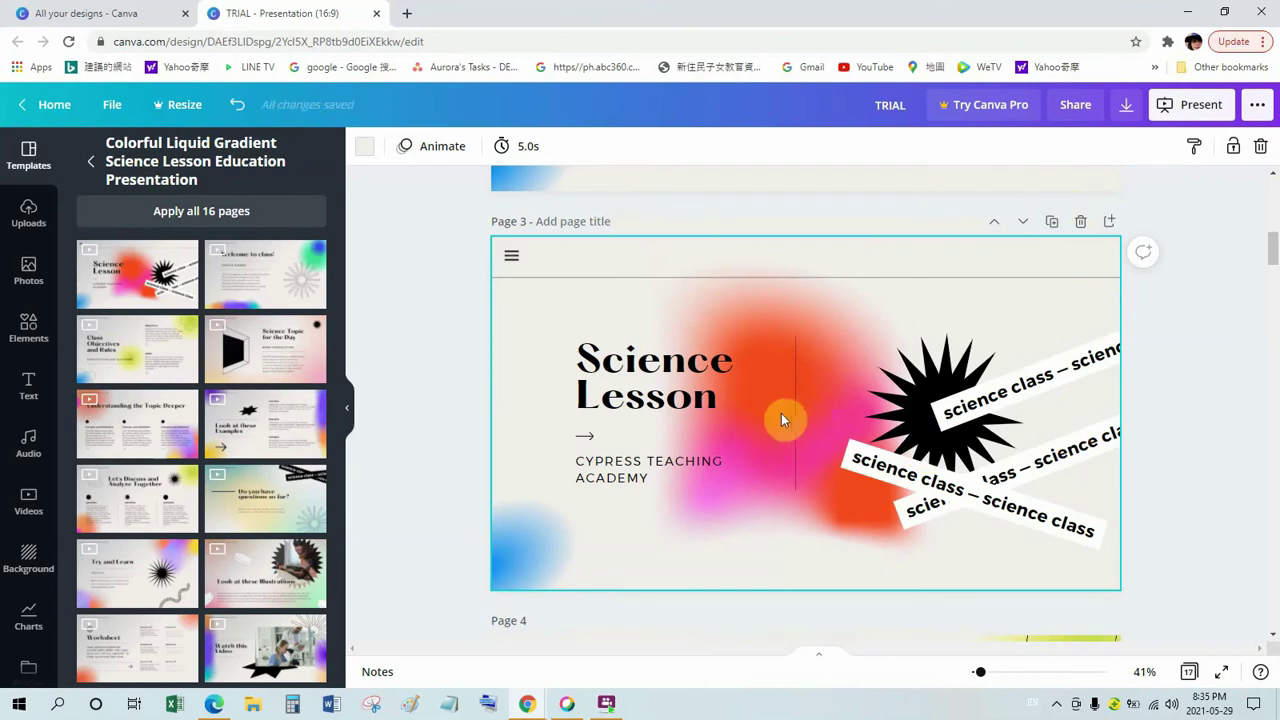
scroll(788, 415, up, 3)
scroll(913, 350, down, 5)
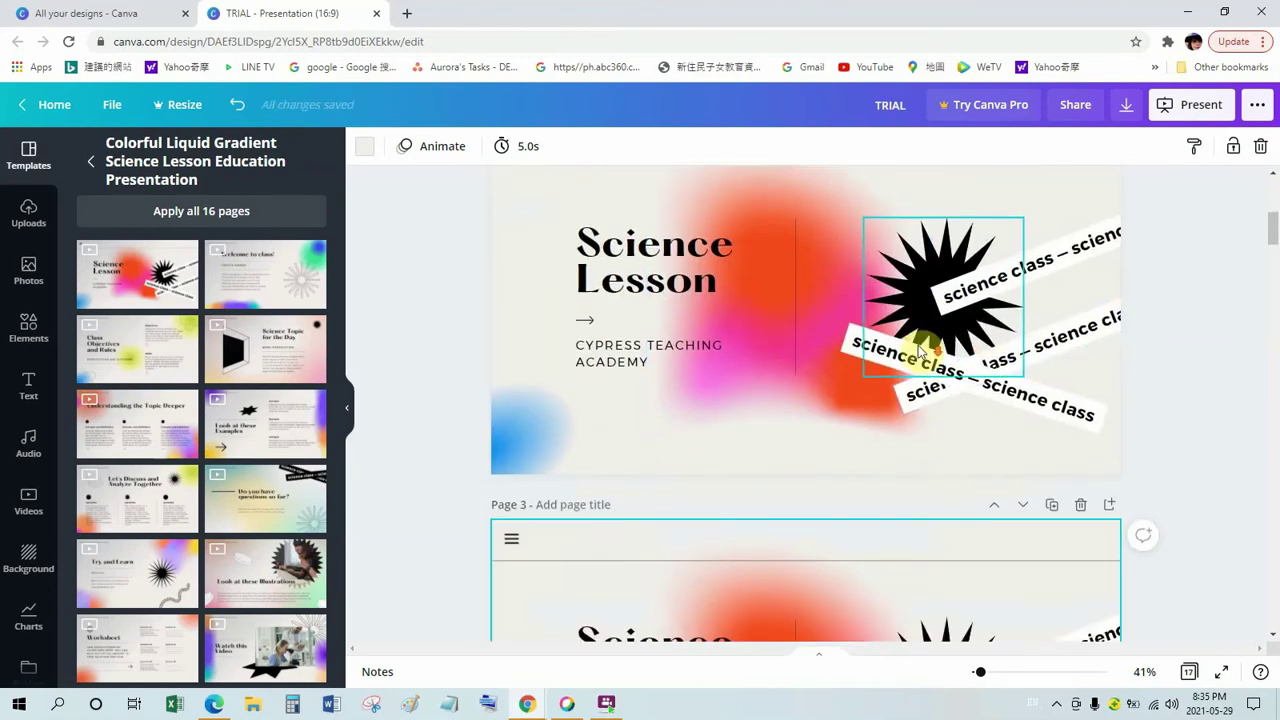
scroll(1050, 348, up, 3)
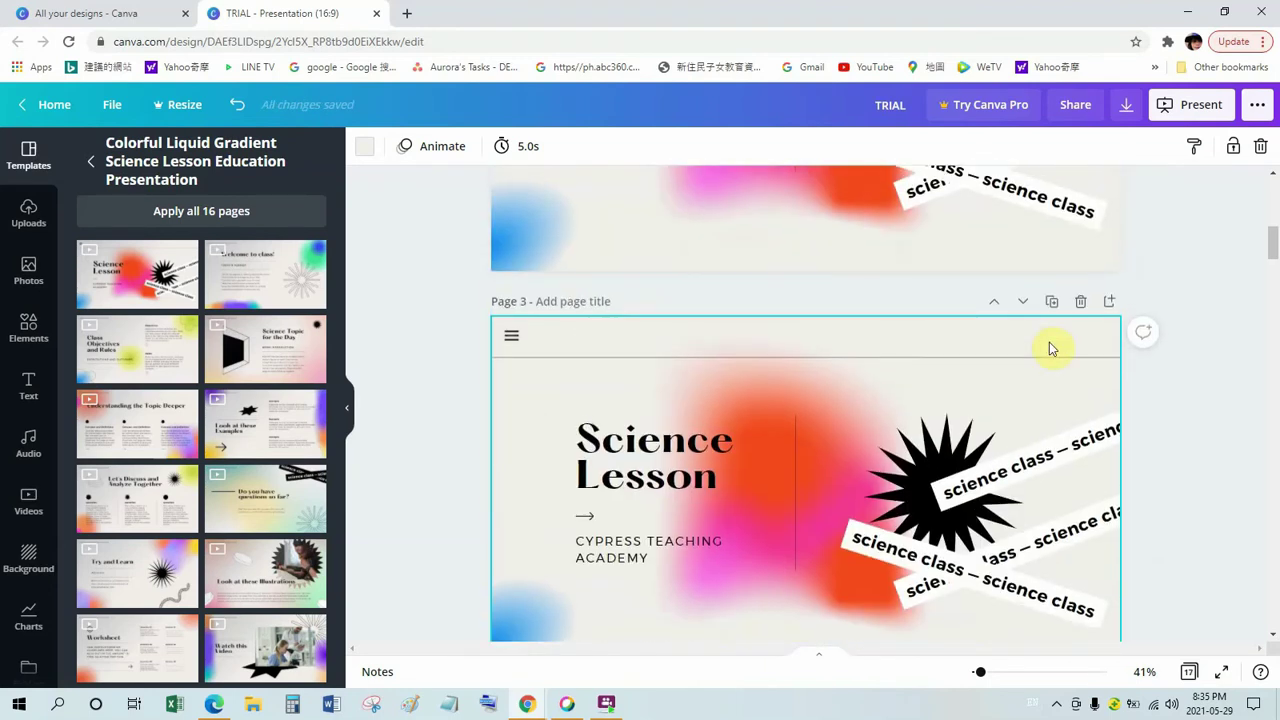
click(1081, 304)
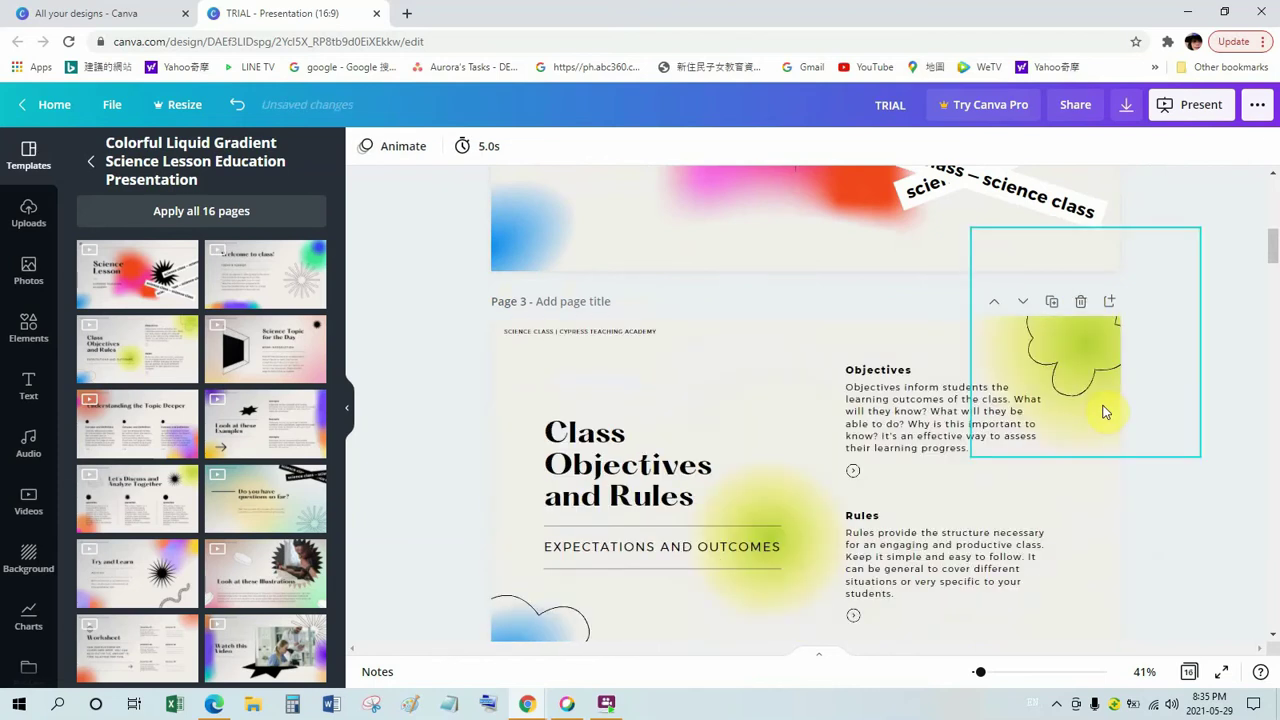
Try several template layouts on page 1, including Class Objectives and Rules and Science Topic for the Day, and finish with the Science Lesson layout.
scroll(1262, 498, up, 9)
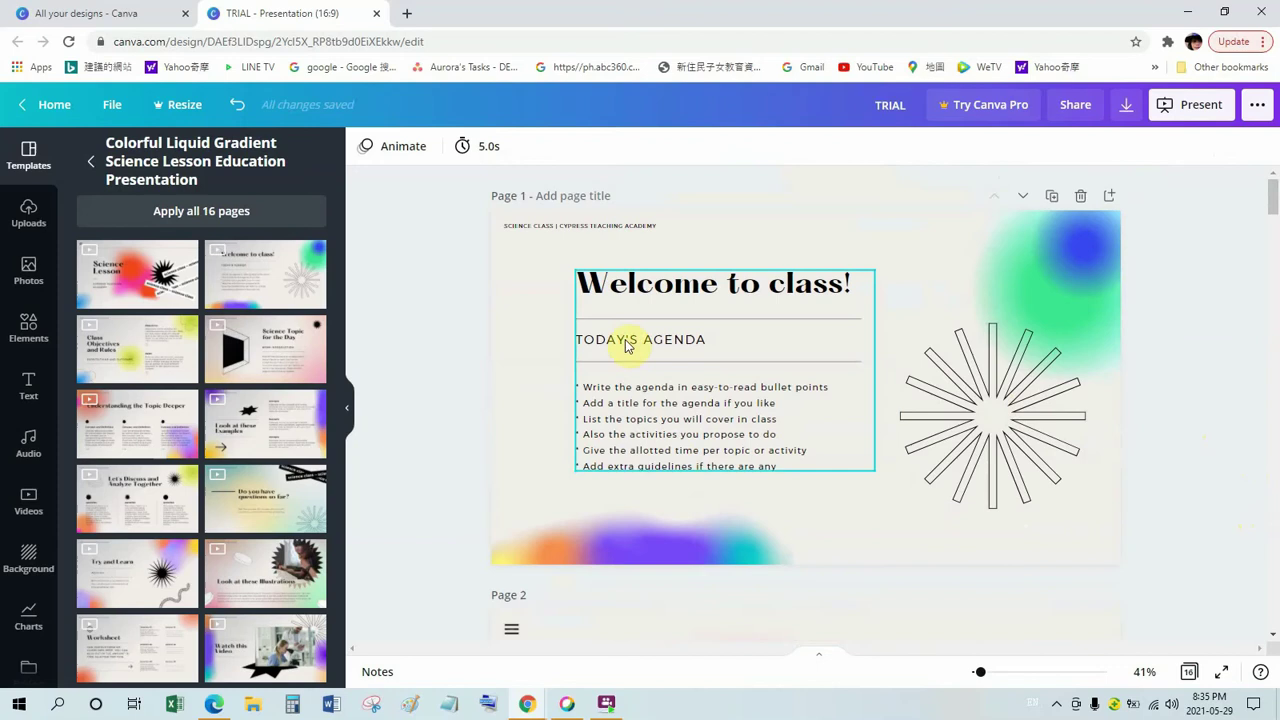
click(120, 280)
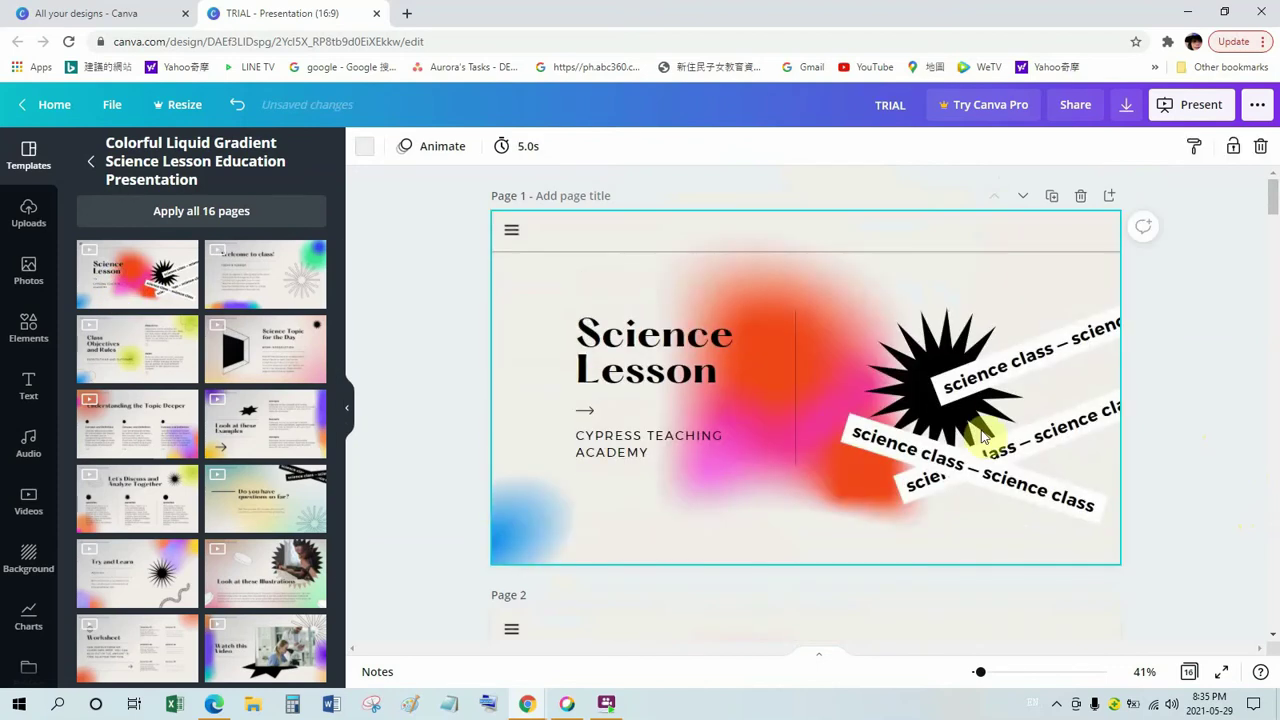
click(258, 277)
click(180, 362)
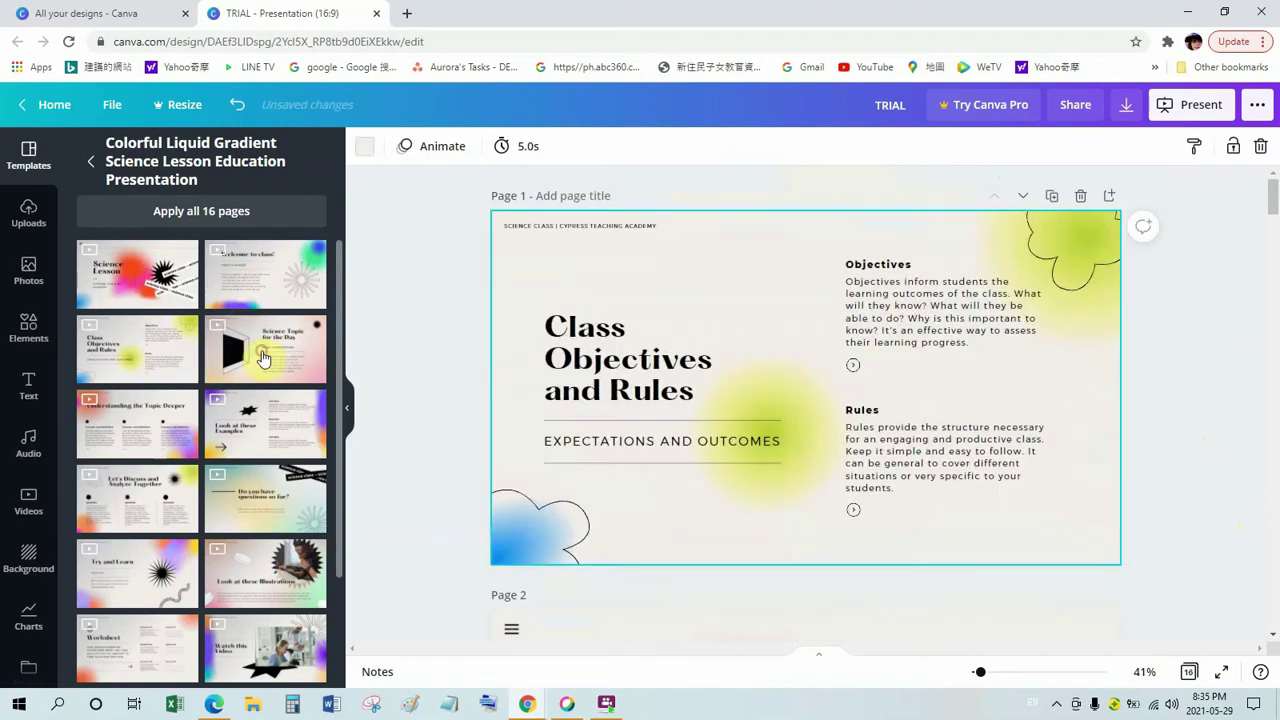
click(262, 358)
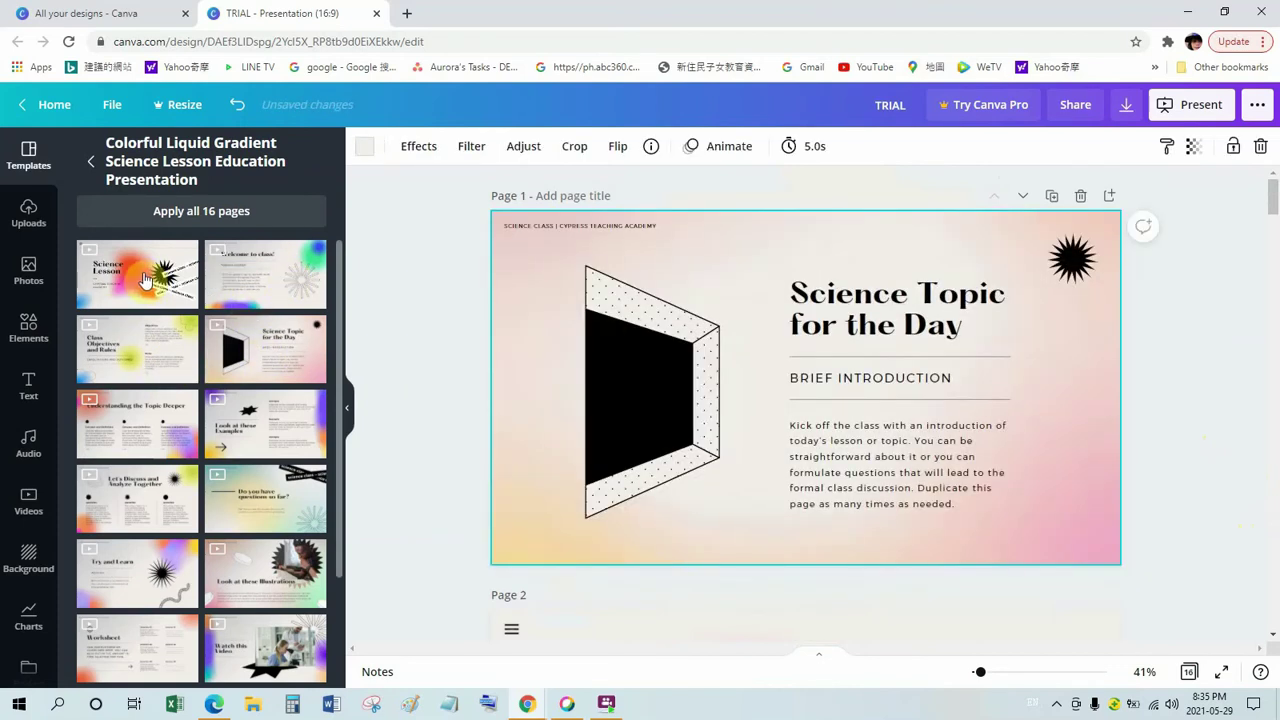
click(145, 281)
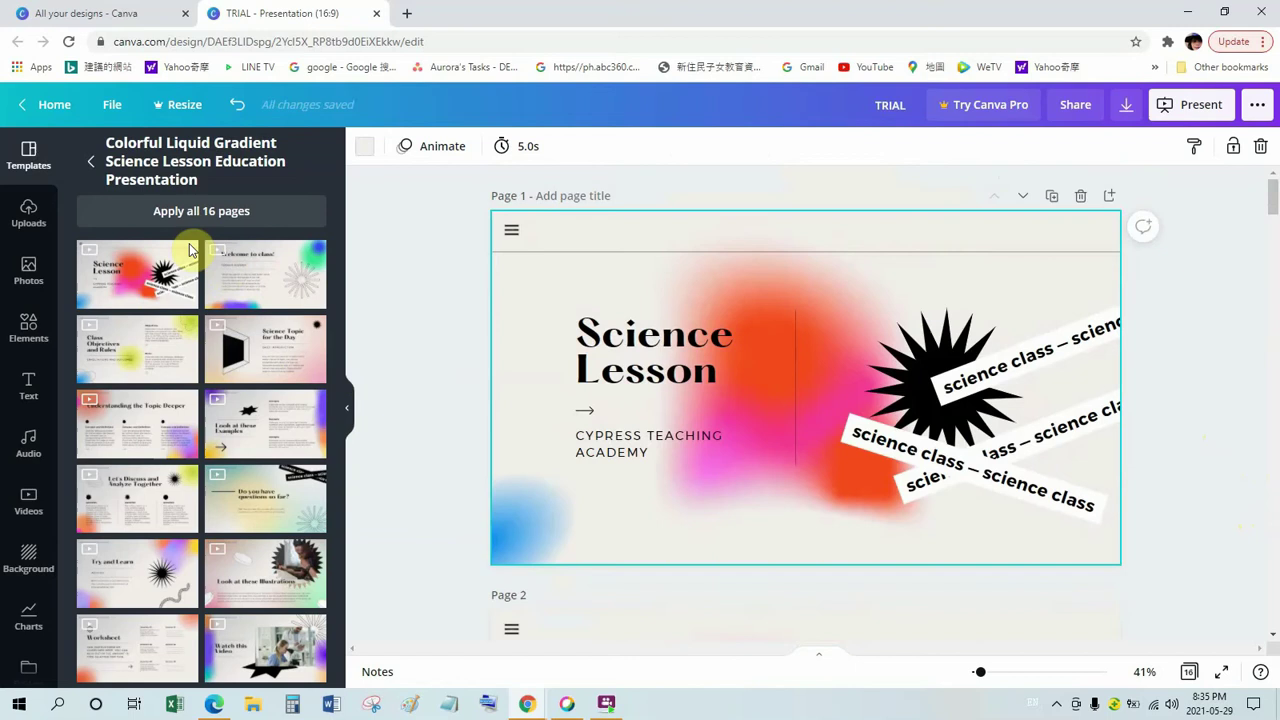
Hide the template list and try to replace the "Science Lesson" title on page 1, entering the text "AGA".
click(348, 415)
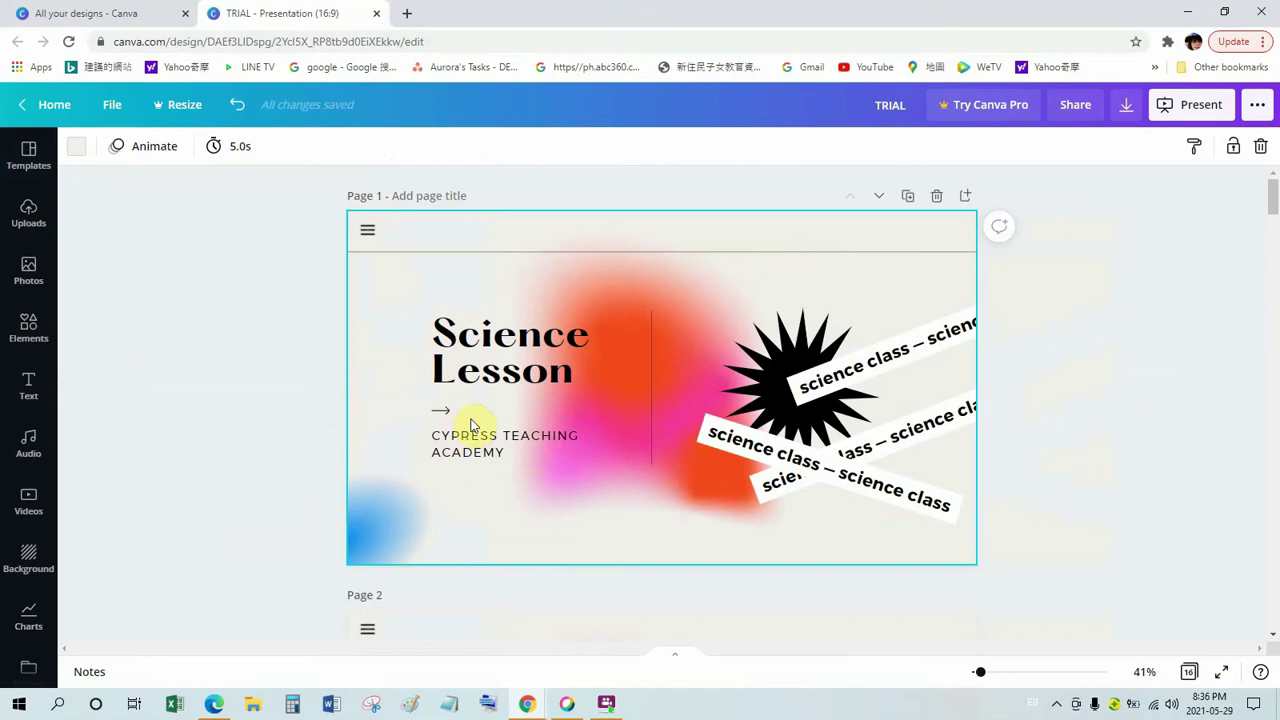
click(528, 362)
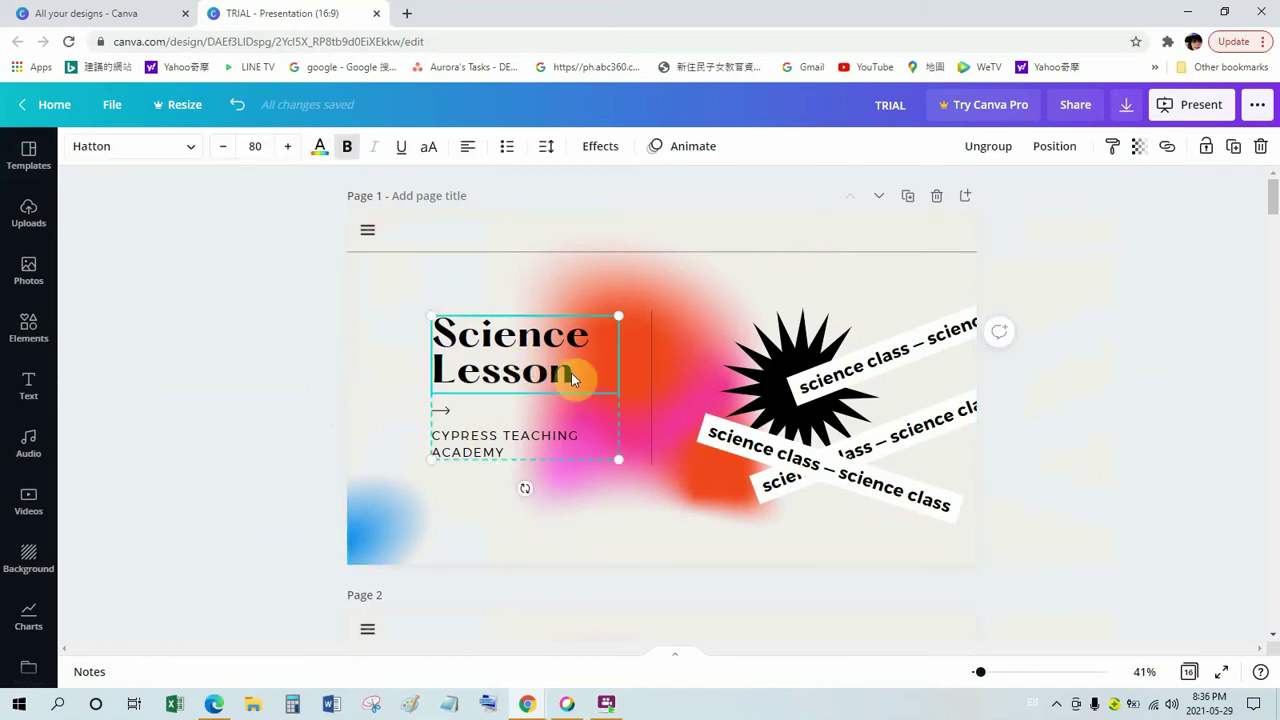
double_click(572, 374)
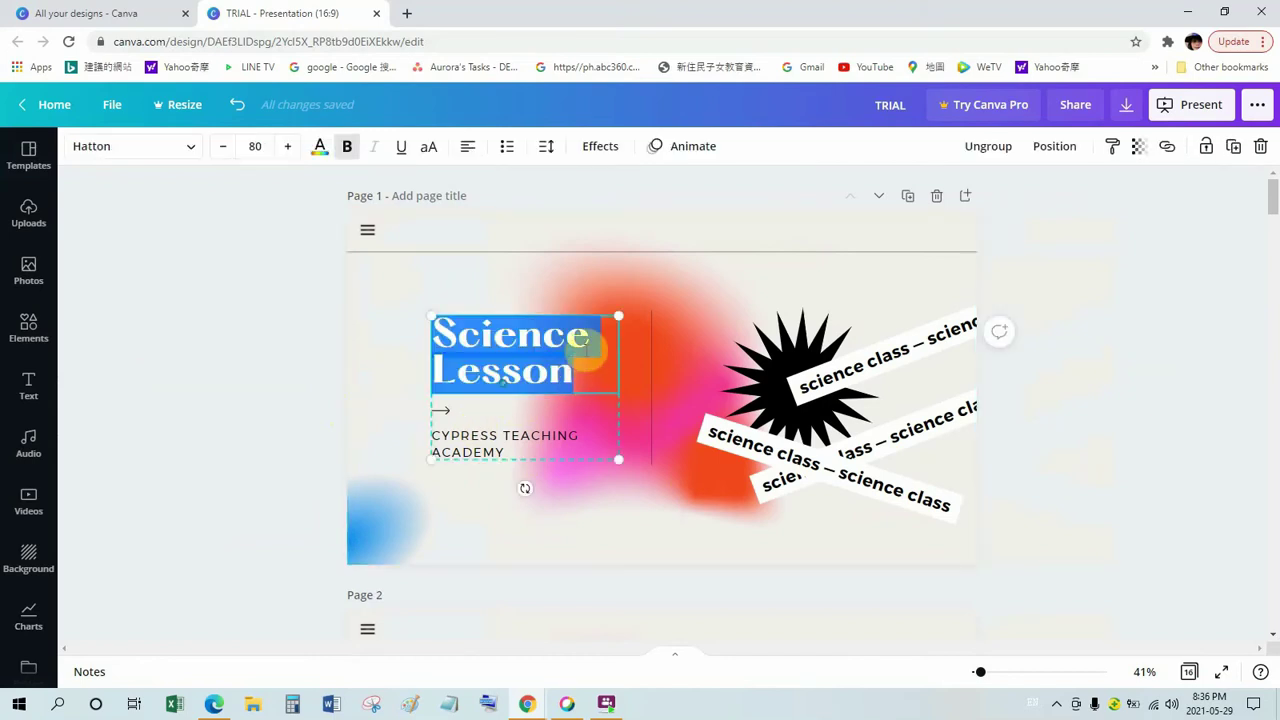
key(Escape)
text(tAGA)
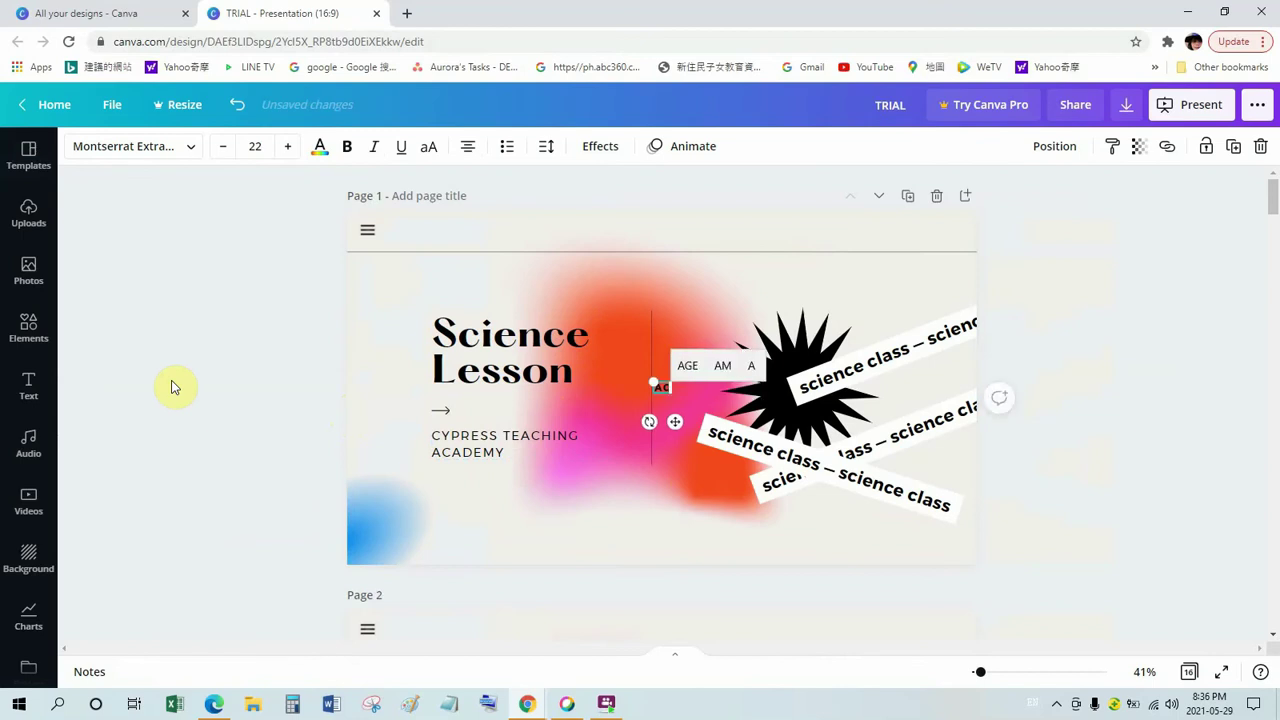
click(671, 514)
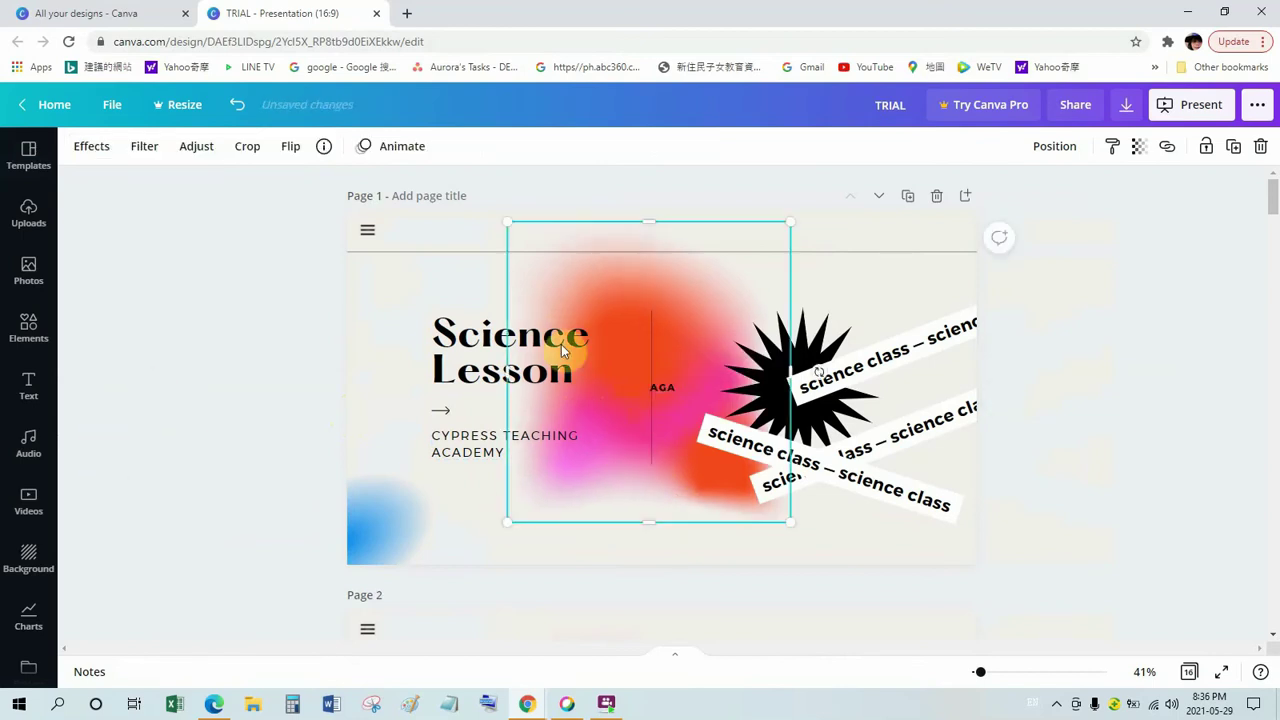
Replace the "Science Lesson" title on page 1 with the text "TAGALAOG".
double_click(477, 346)
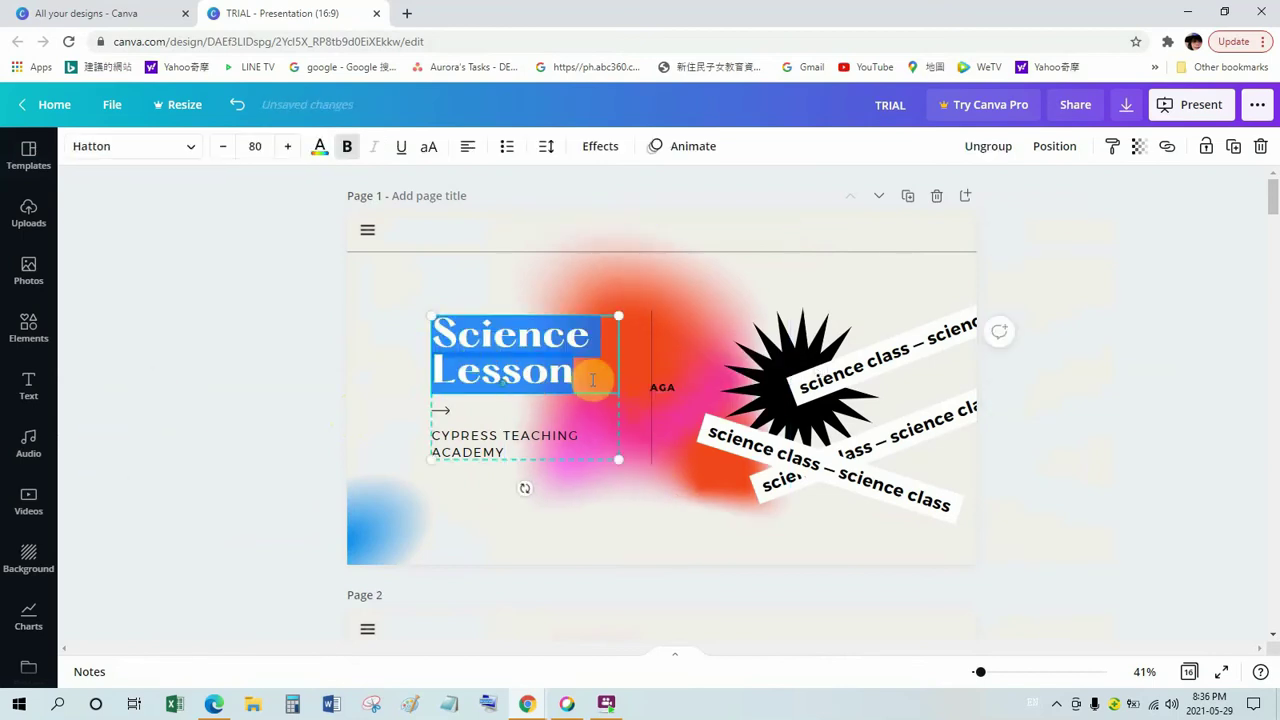
click(660, 342)
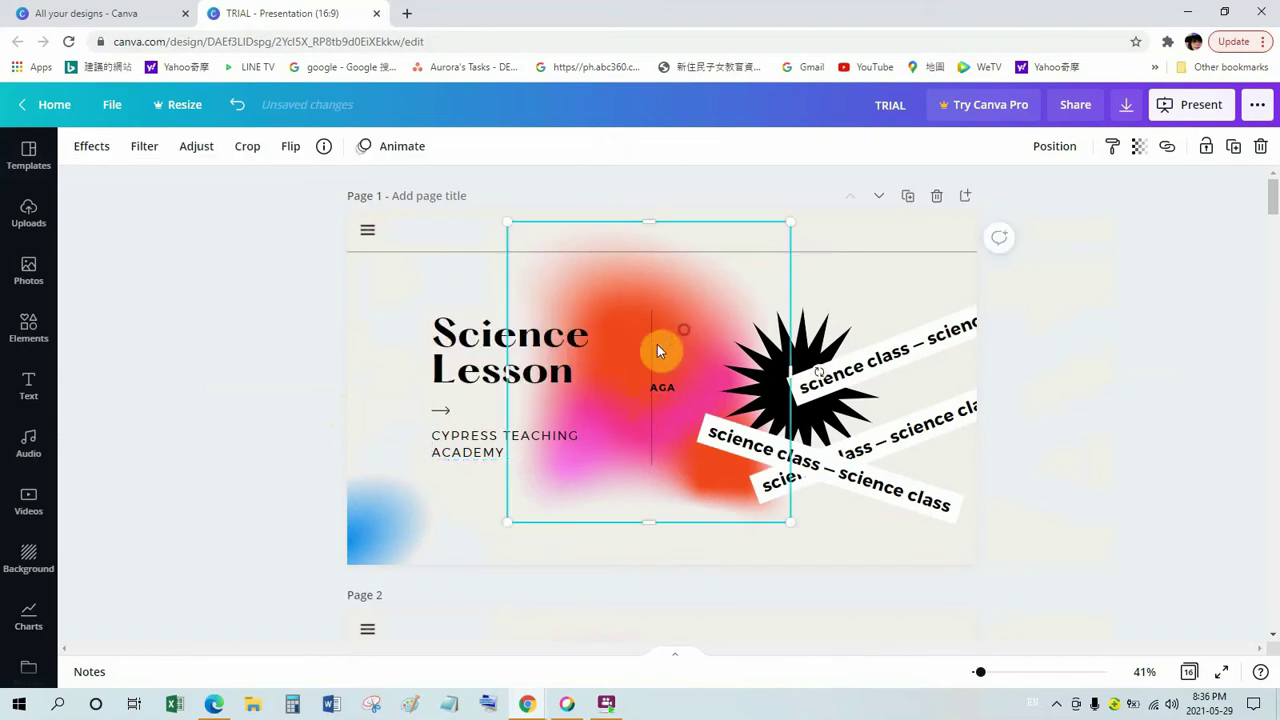
click(491, 350)
double_click(485, 345)
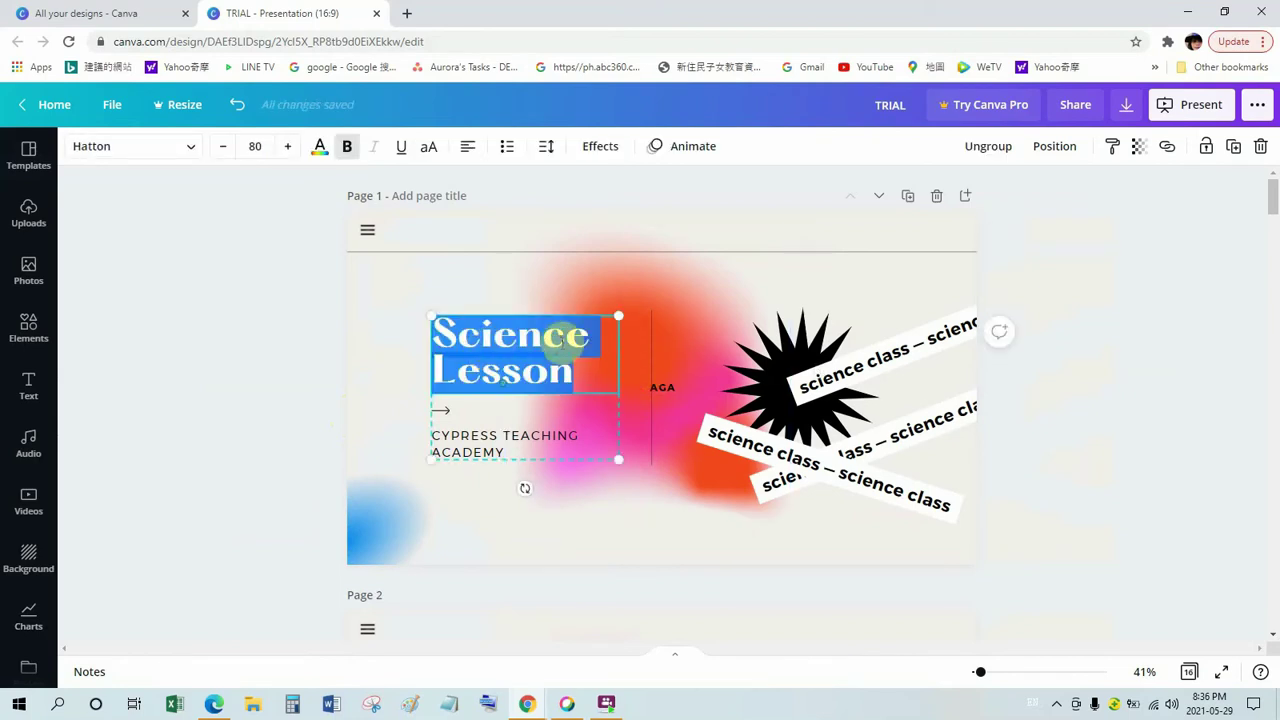
text(t)
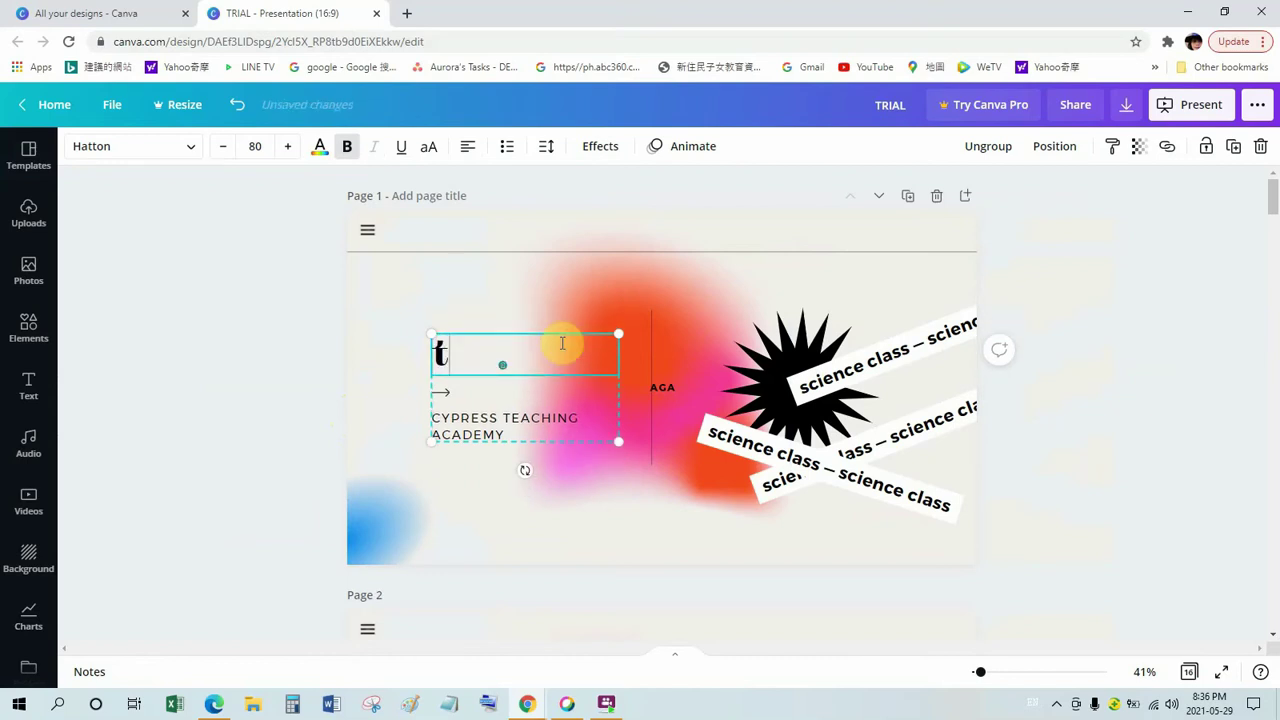
text(a)
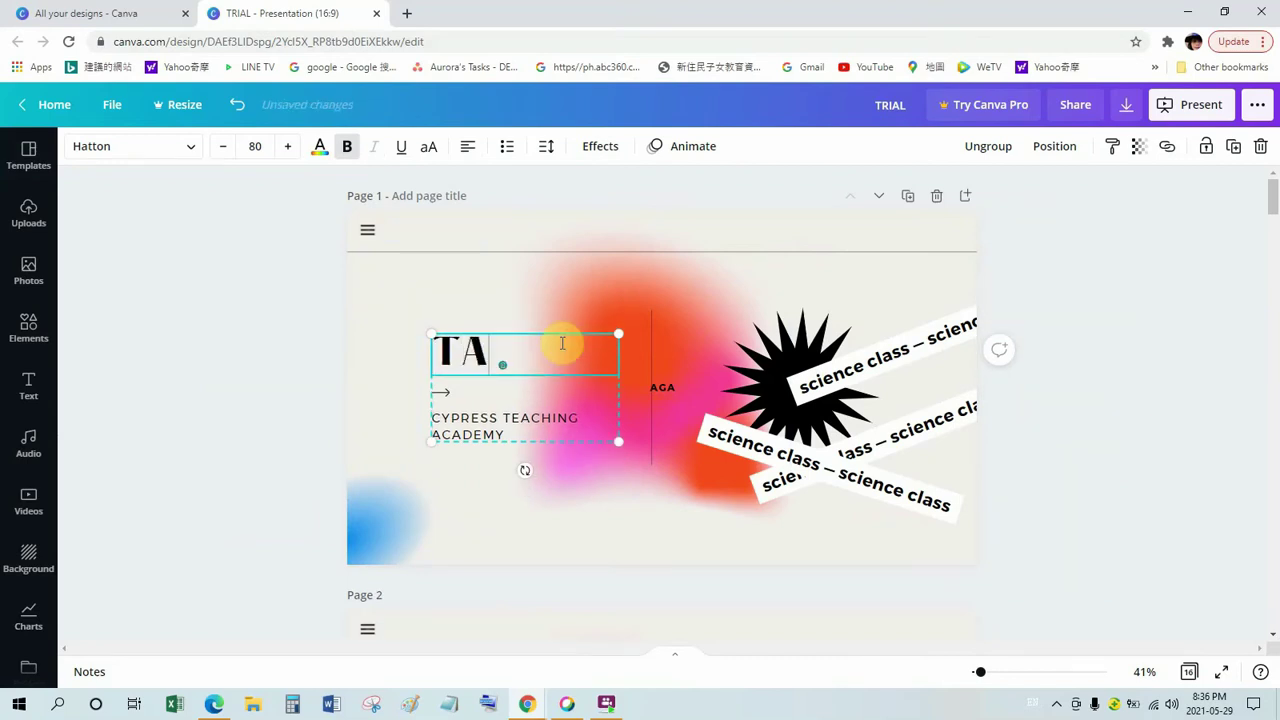
text(galao)
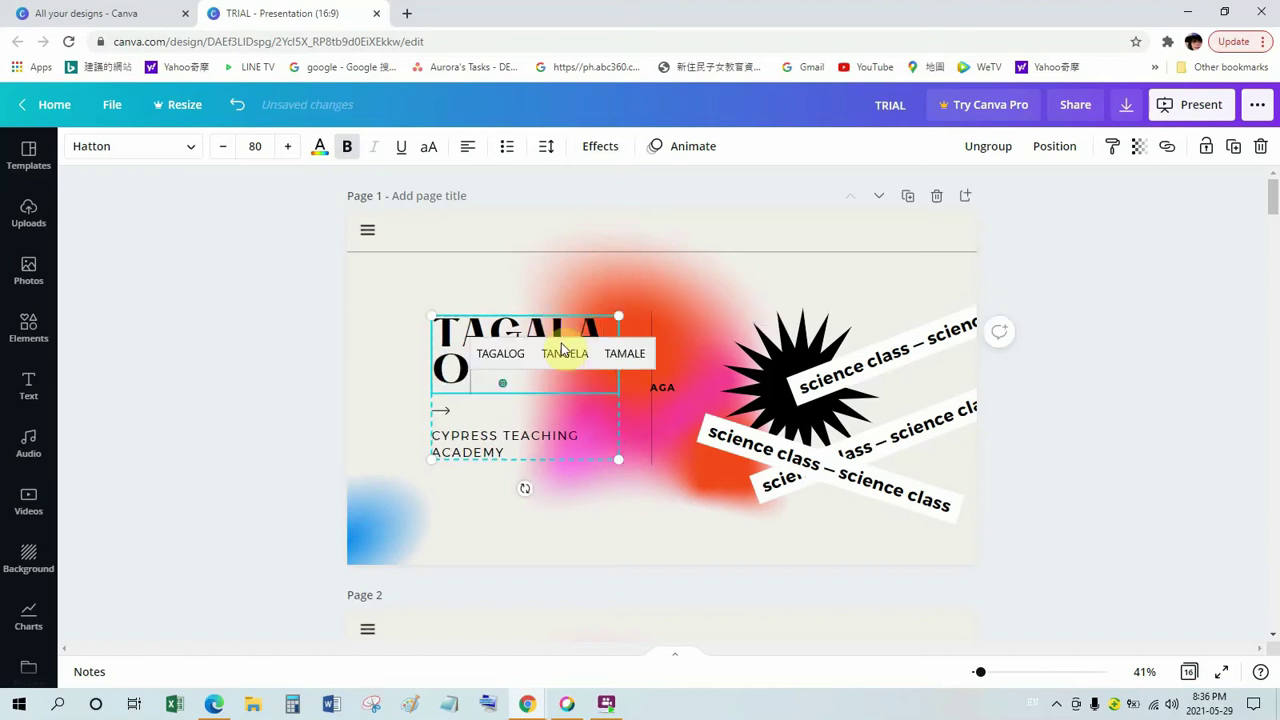
text(g)
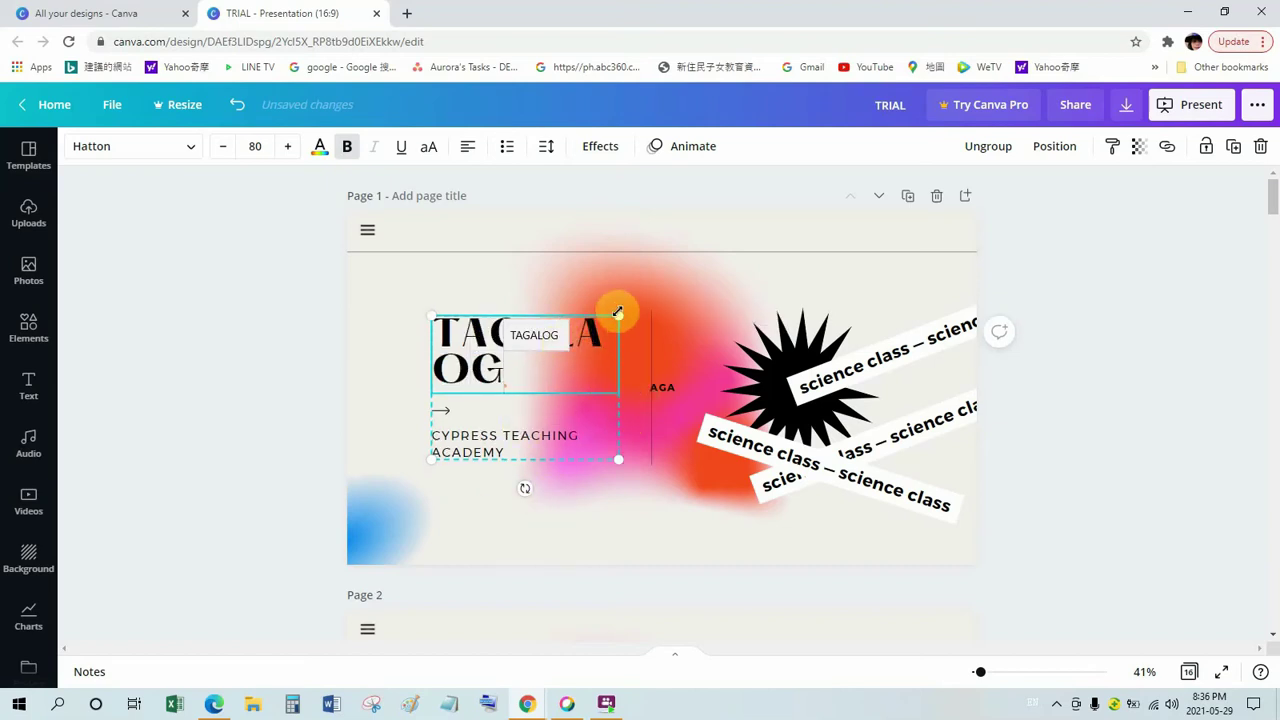
Enlarge the title group on page 1 until the title's font size is about 126, and move it to the page's left edge.
drag(618, 316, 781, 305)
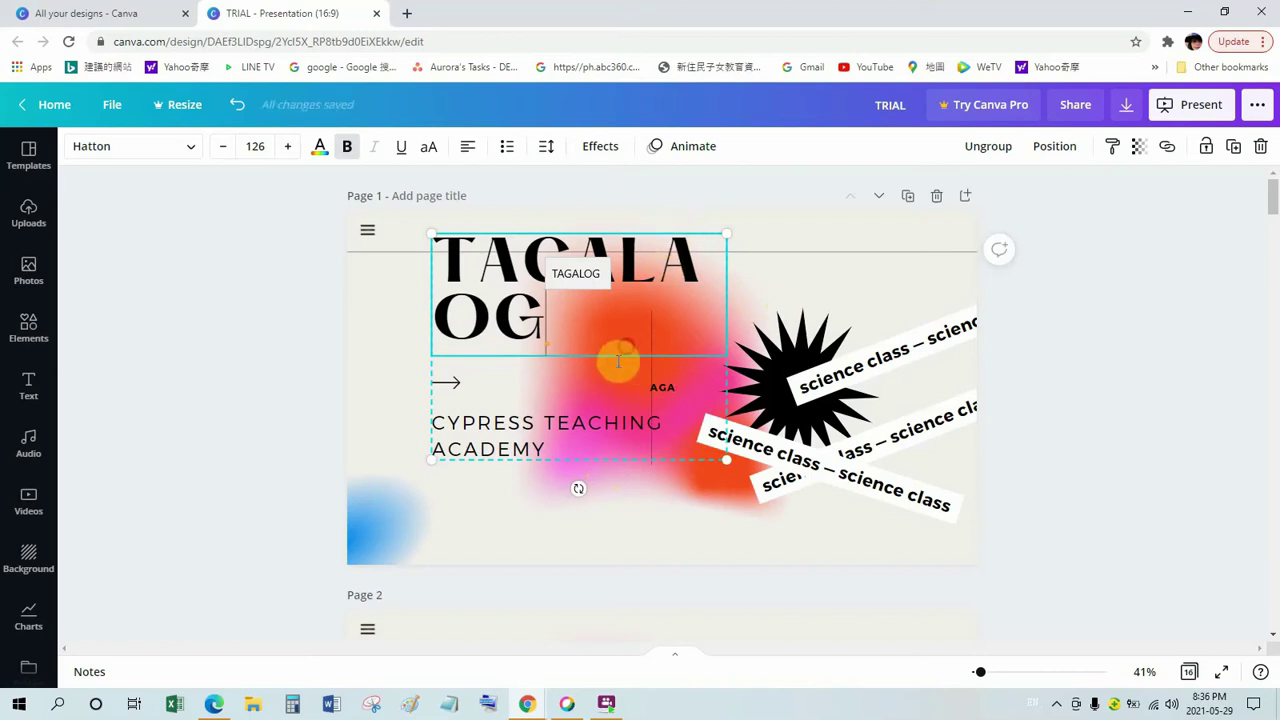
key(ctrl+a)
click(760, 305)
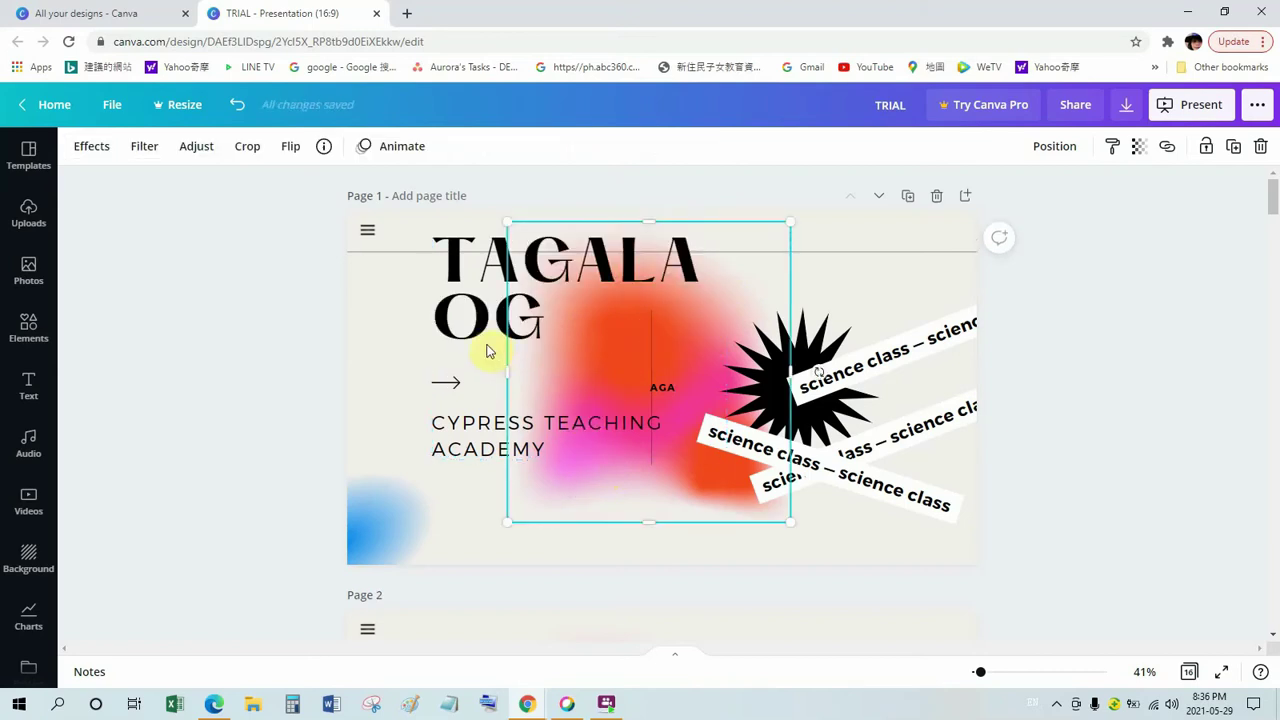
drag(472, 313, 393, 330)
click(393, 326)
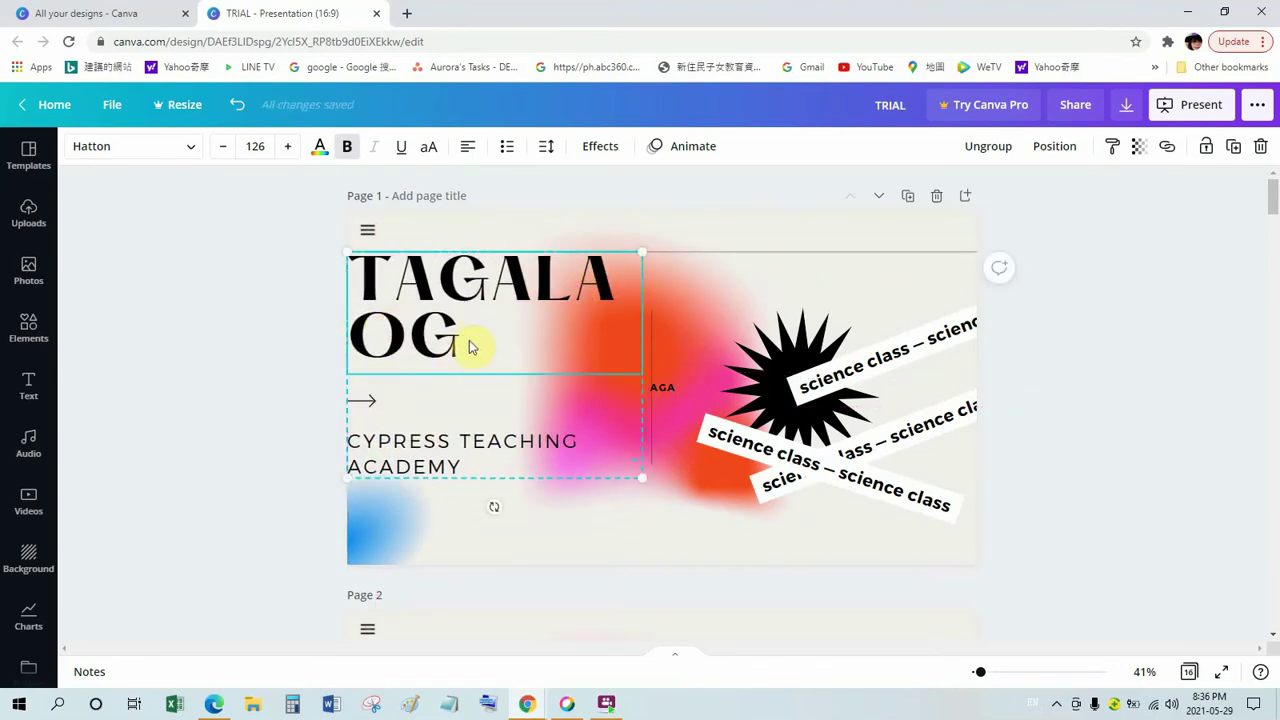
Reduce the font size of the whole page 1 title to 93.7 so it fits on one line.
drag(455, 344, 362, 275)
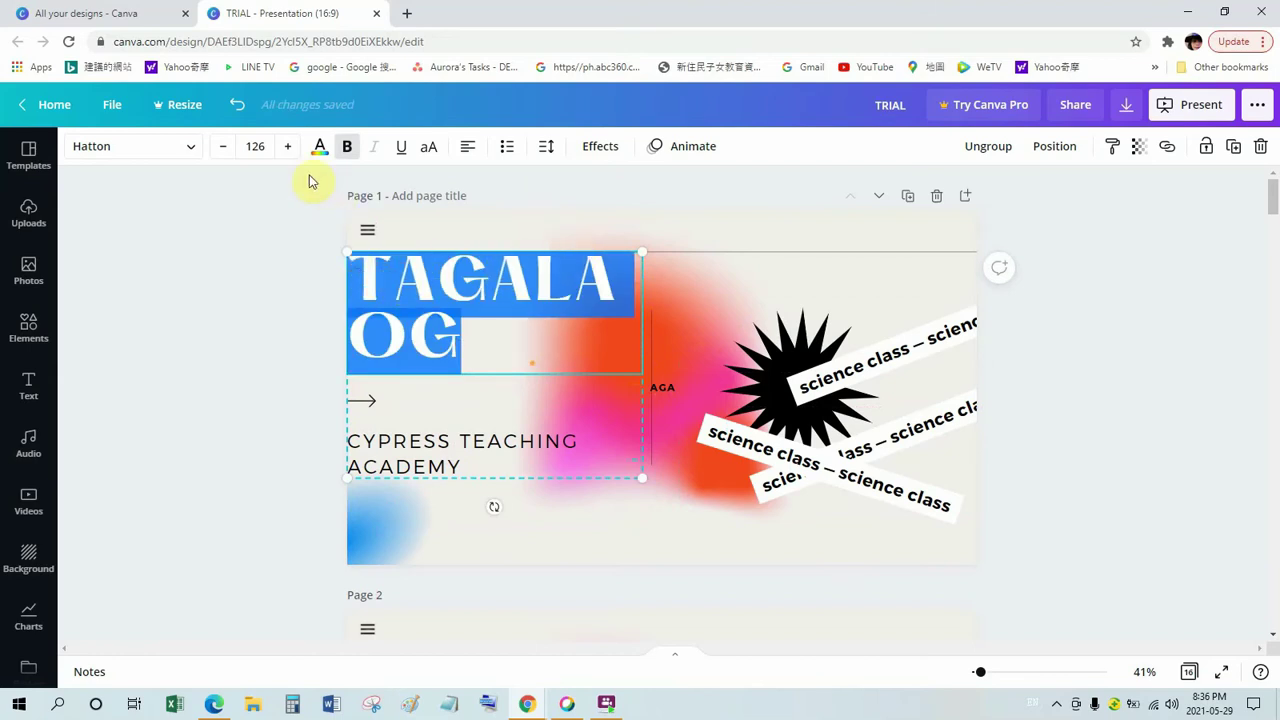
click(220, 148)
click(220, 148)
click(221, 148)
click(221, 148)
click(222, 149)
click(222, 149)
click(222, 150)
click(223, 150)
click(222, 149)
click(222, 149)
click(222, 149)
click(222, 149)
click(222, 149)
click(222, 149)
click(222, 150)
click(222, 150)
click(222, 149)
click(222, 149)
click(221, 149)
click(221, 149)
click(220, 150)
click(220, 150)
click(219, 150)
click(219, 150)
click(219, 150)
click(219, 150)
click(219, 150)
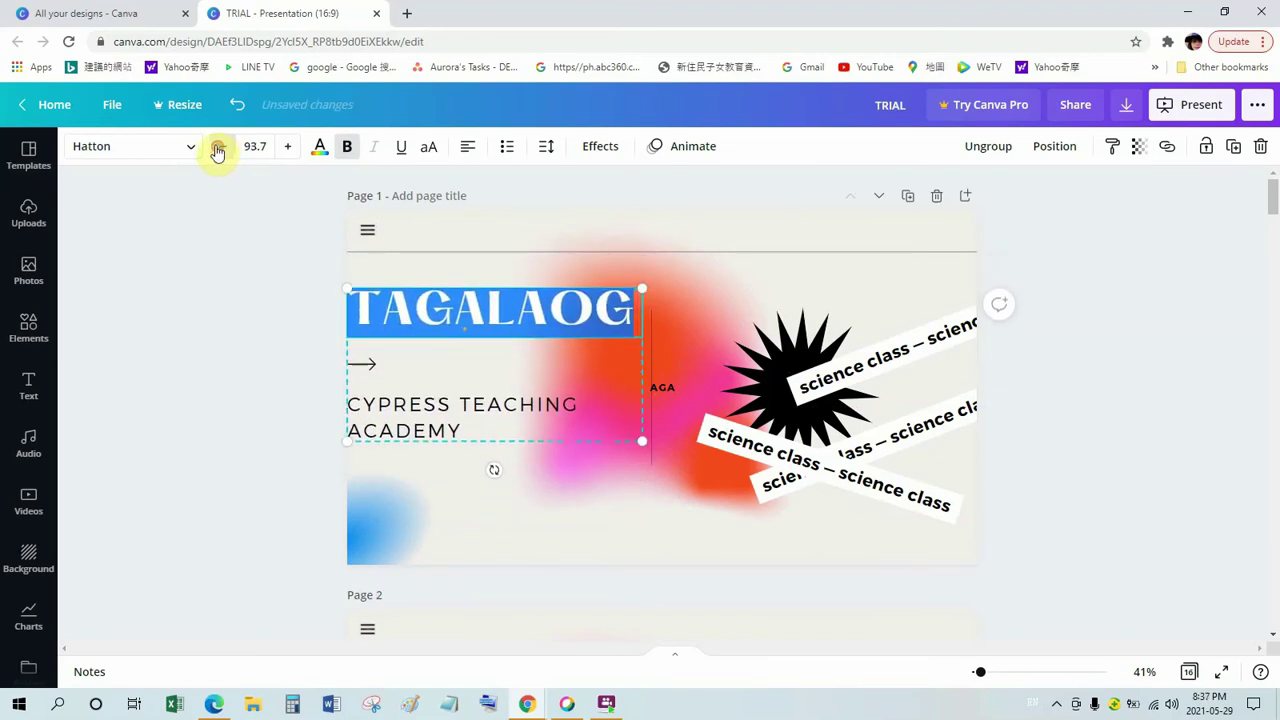
Correct the spelling of the page 1 title to "TAGALOG".
click(550, 313)
text(=)
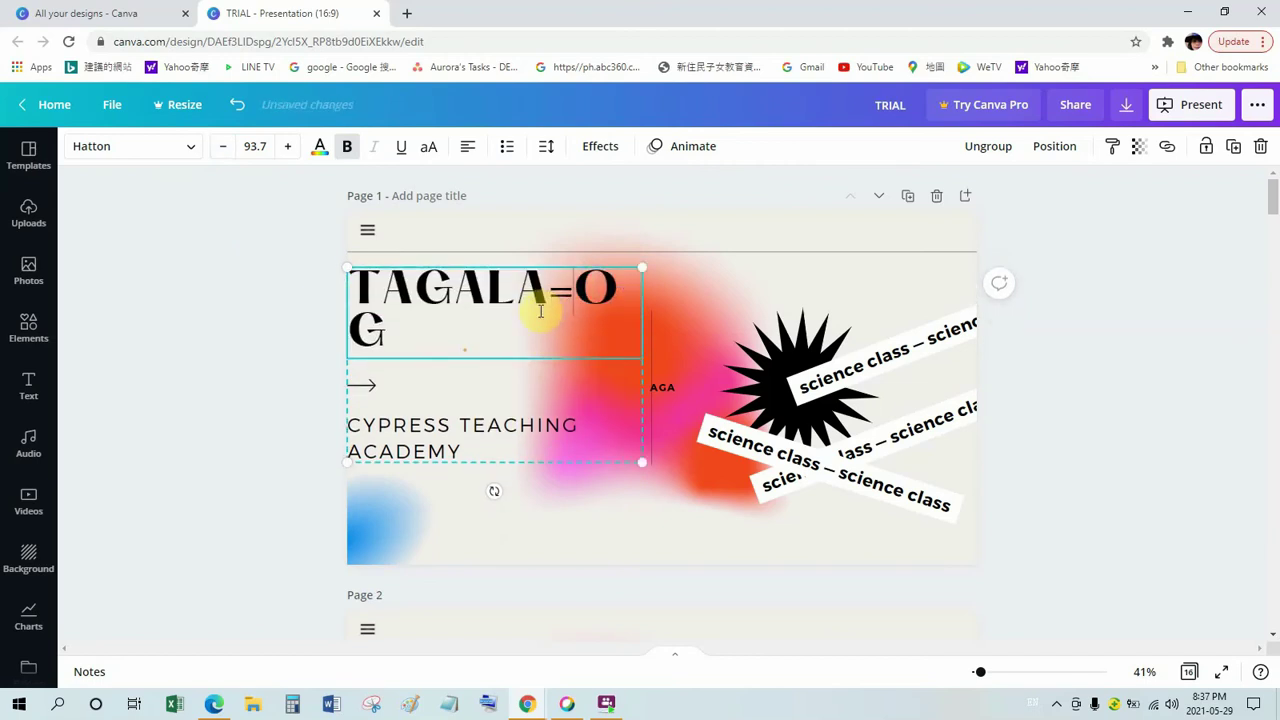
key(BackSpace)
key(BackSpace)
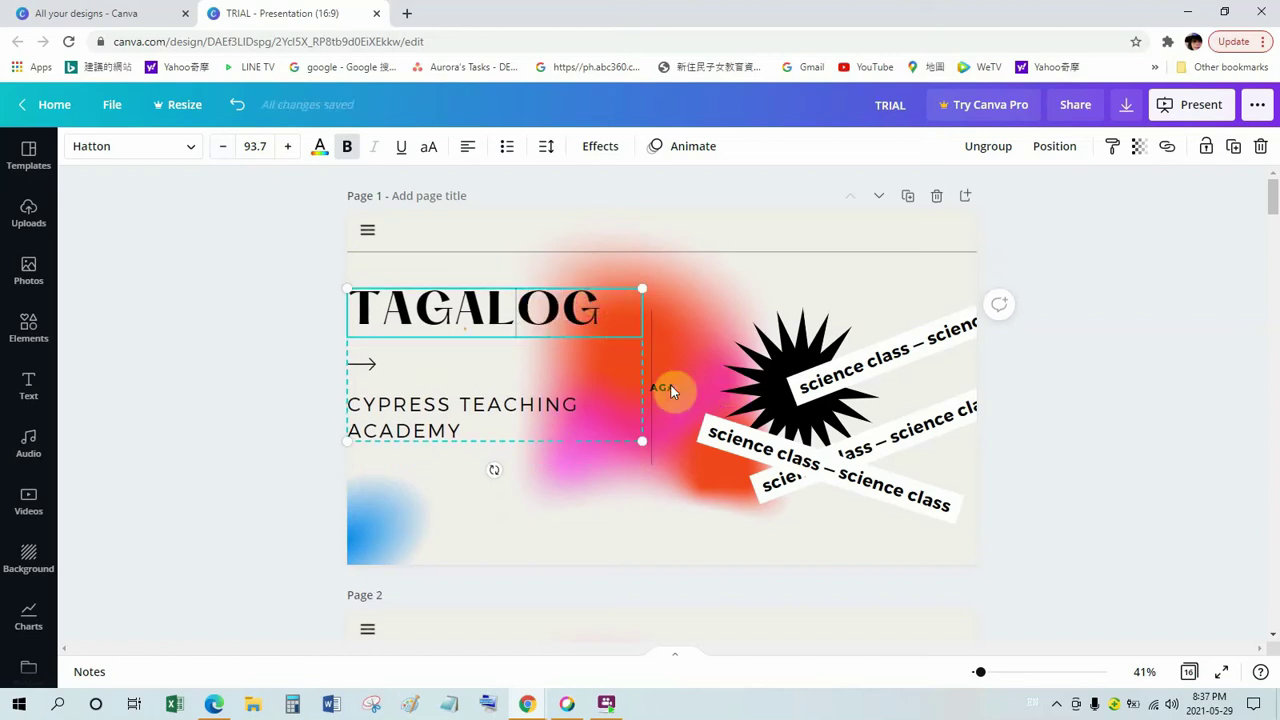
Replace "CYPRESS" in the teaching academy line below the title with the presenter's first name.
click(465, 430)
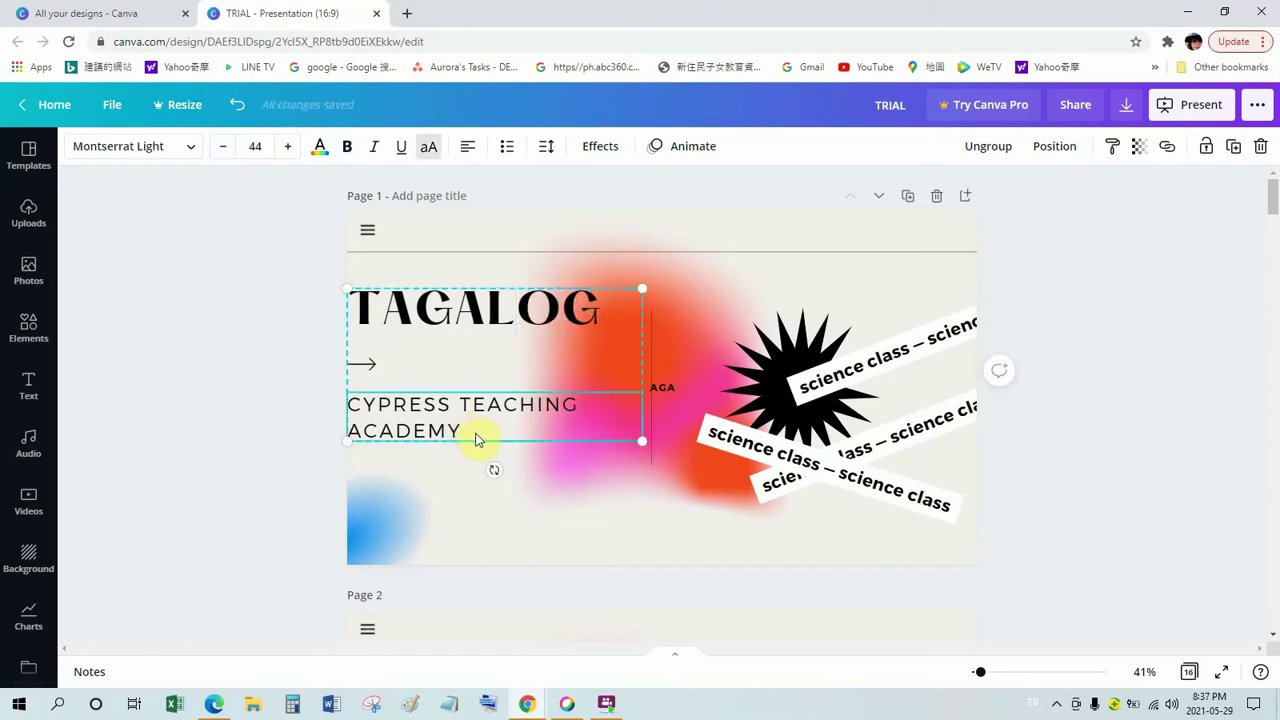
click(450, 407)
click(452, 405)
key(BackSpace)
key(BackSpace)
key(BackSpace)
key(BackSpace)
key(BackSpace)
key(BackSpace)
key(BackSpace)
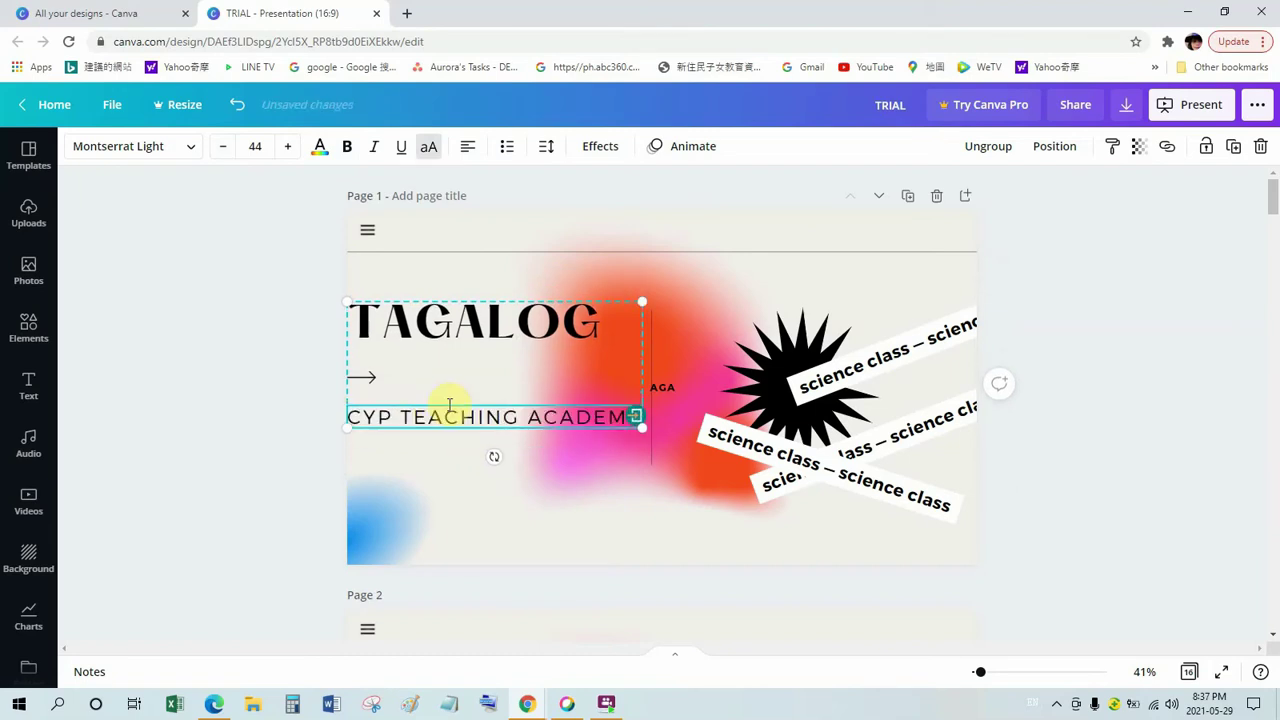
text(AU)
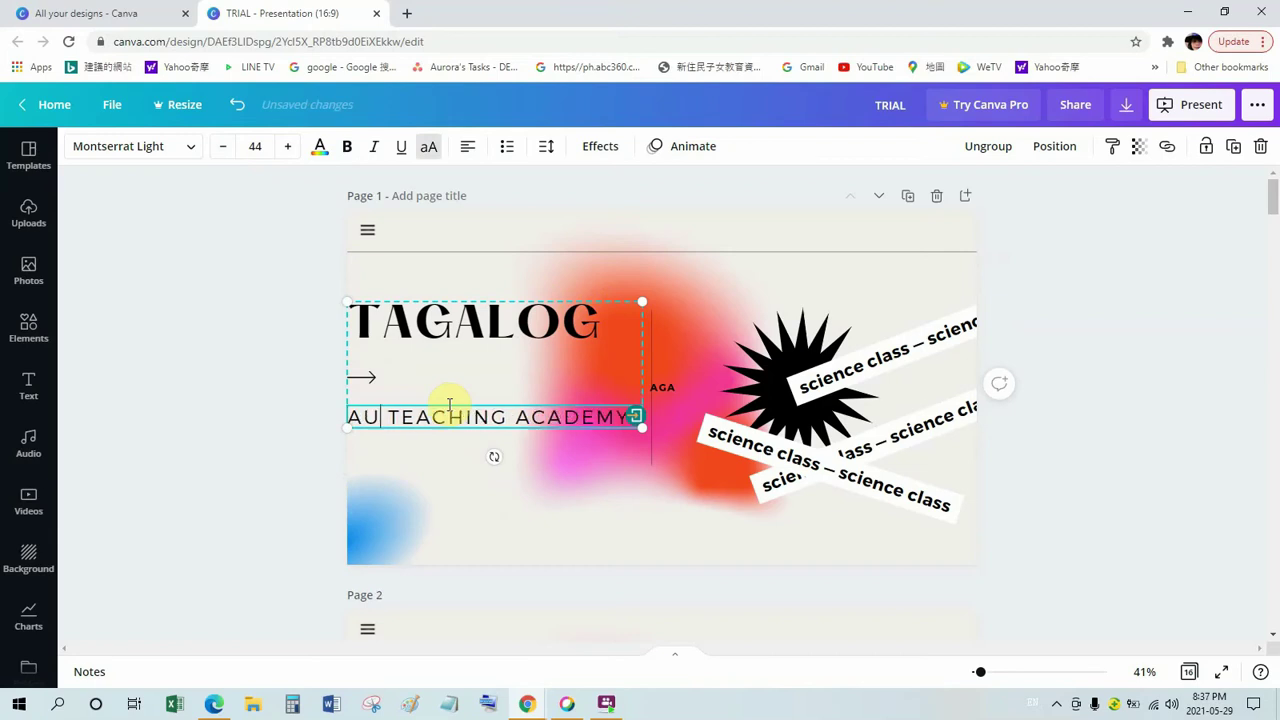
text(RORA)
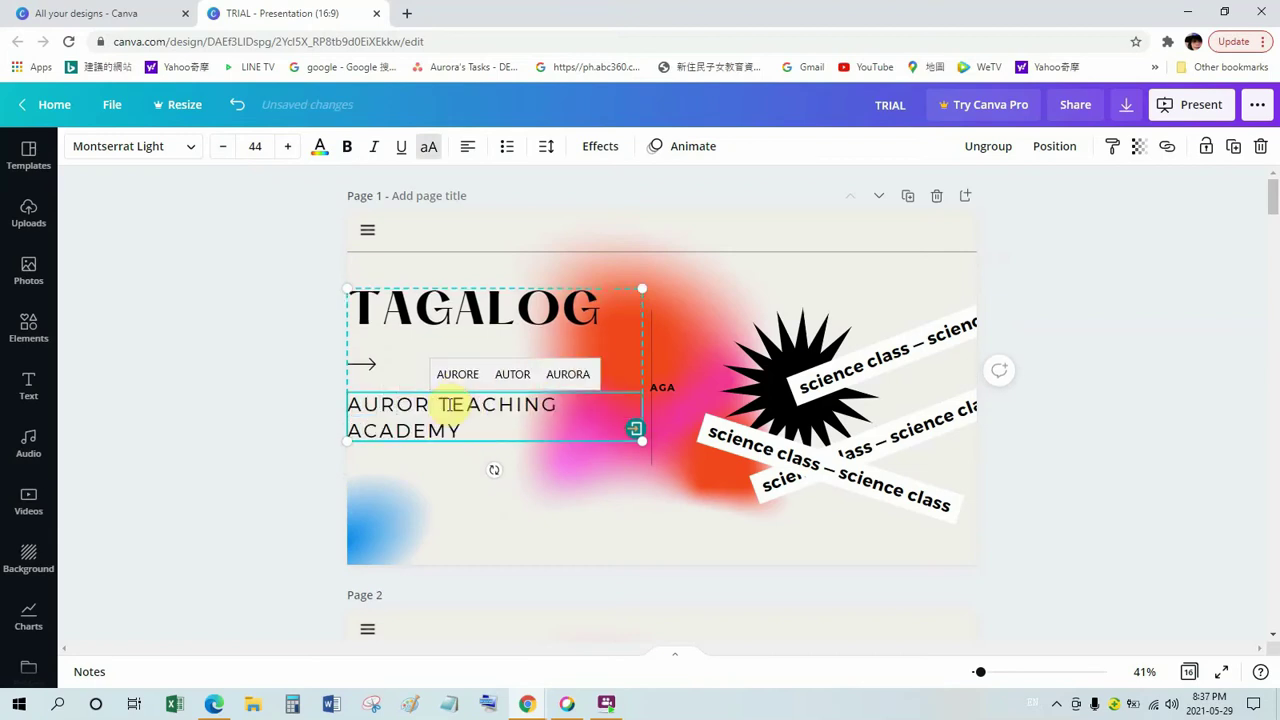
click(576, 475)
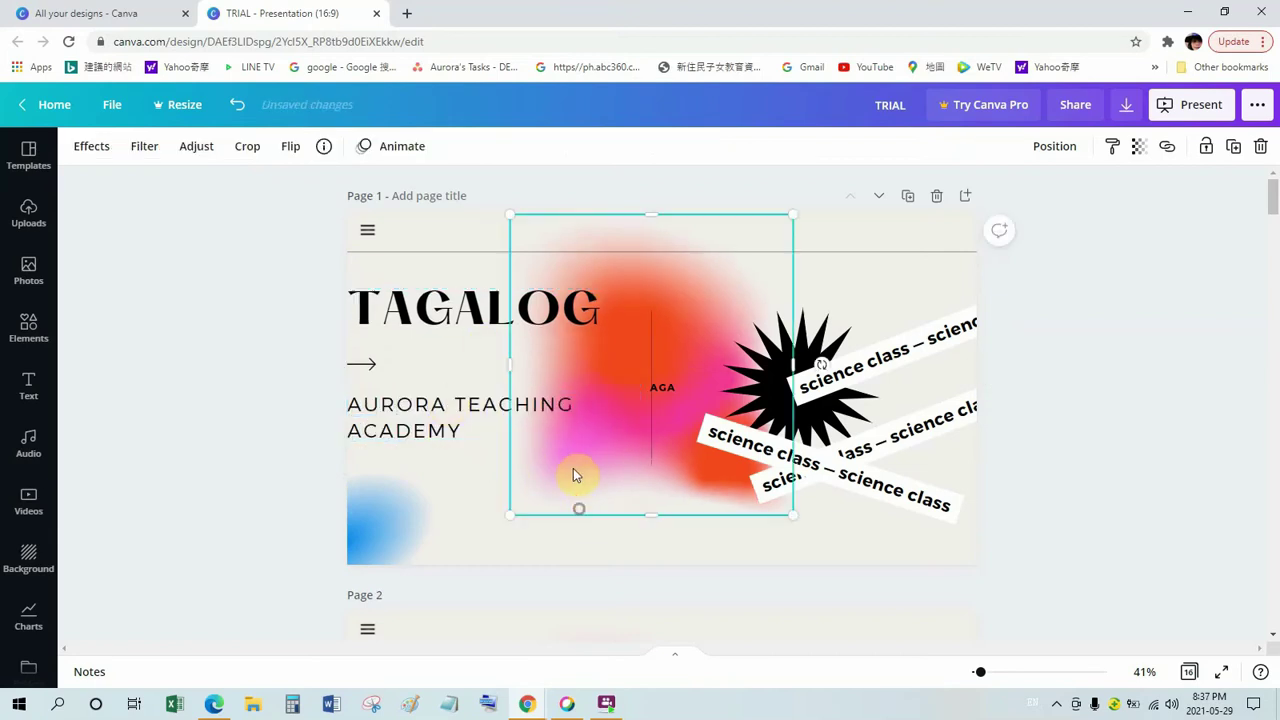
Clear page 1 of the "science class" banners, the black starburst and the small "AGA" text by moving them off the page.
click(429, 494)
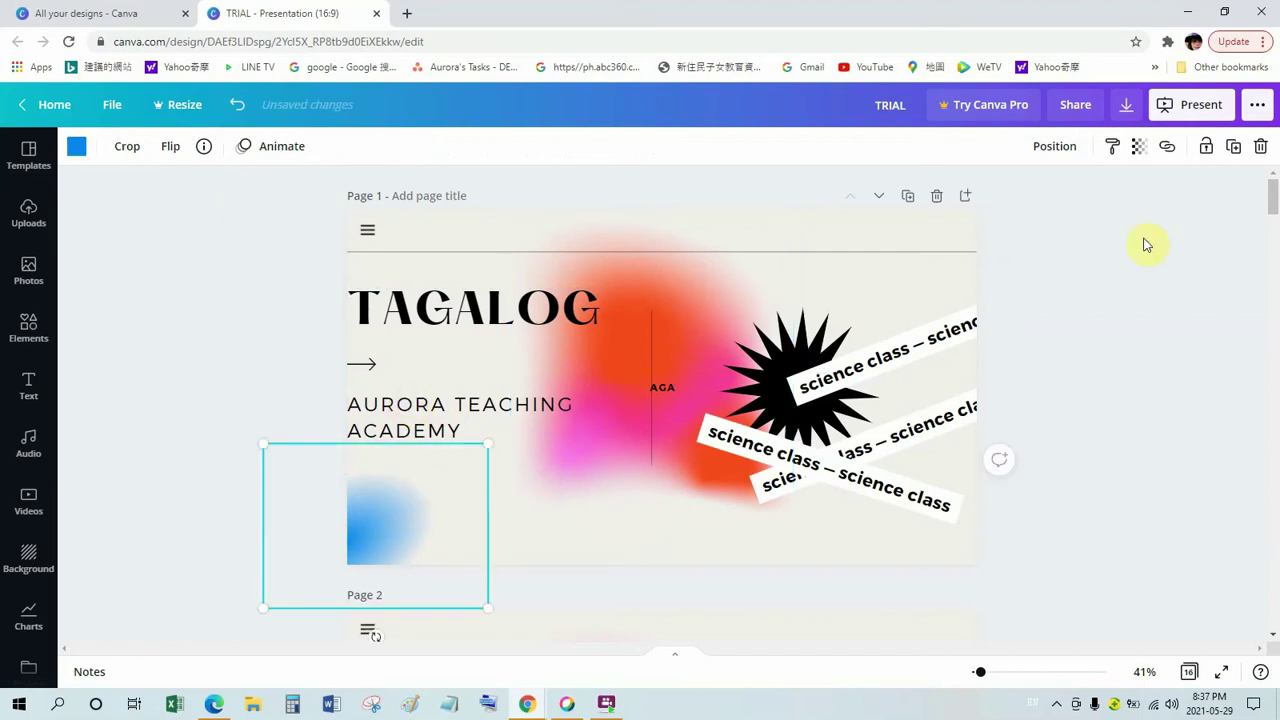
click(1199, 320)
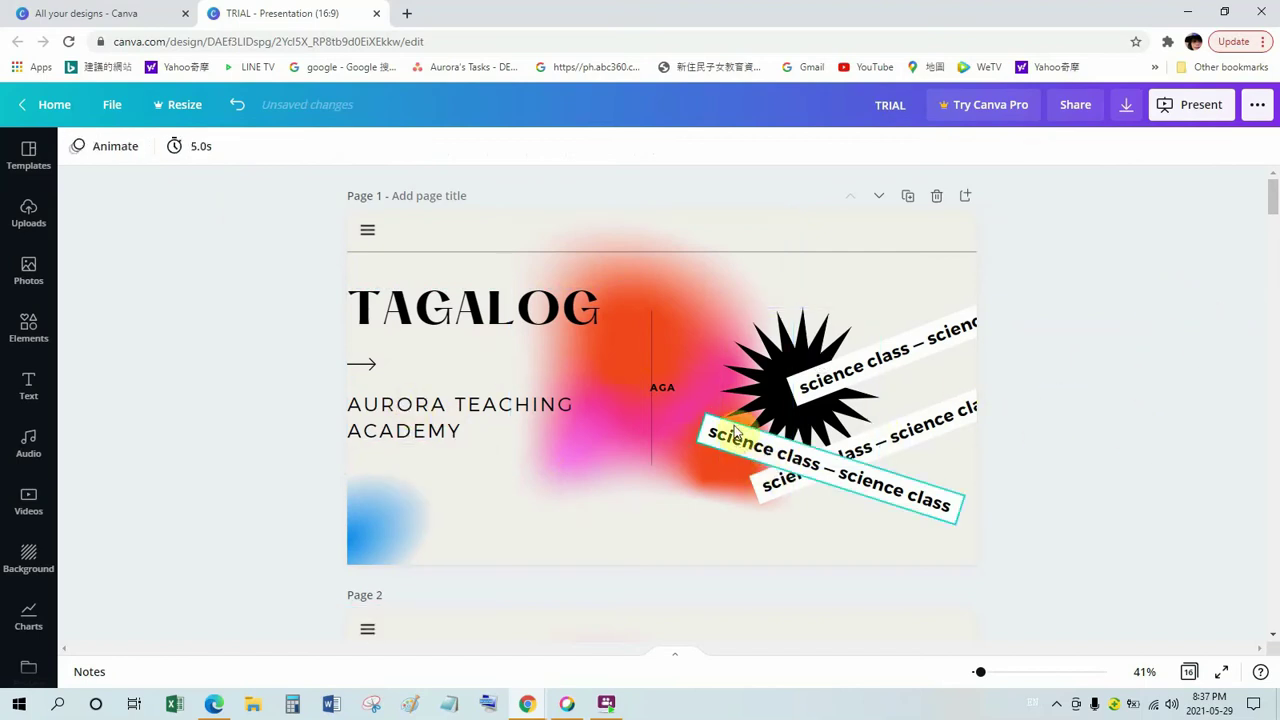
click(865, 383)
drag(848, 381, 1131, 297)
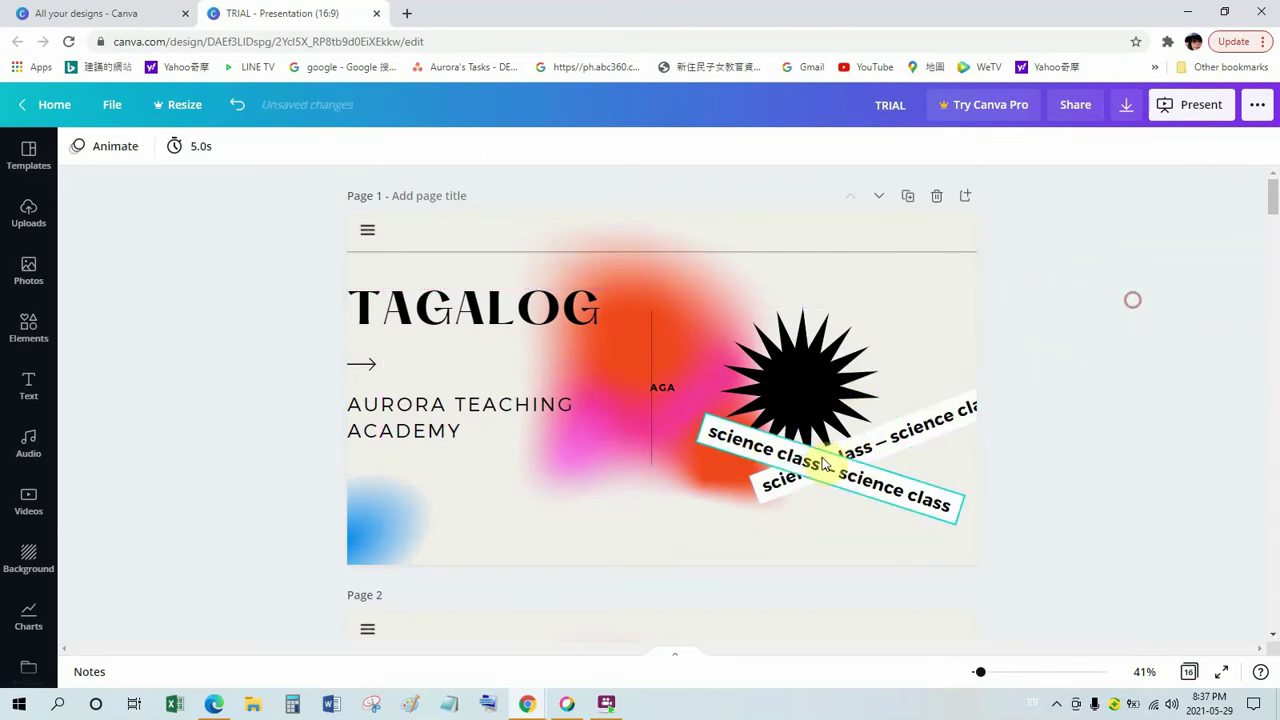
drag(789, 456, 1190, 395)
drag(830, 430, 1150, 430)
click(1168, 378)
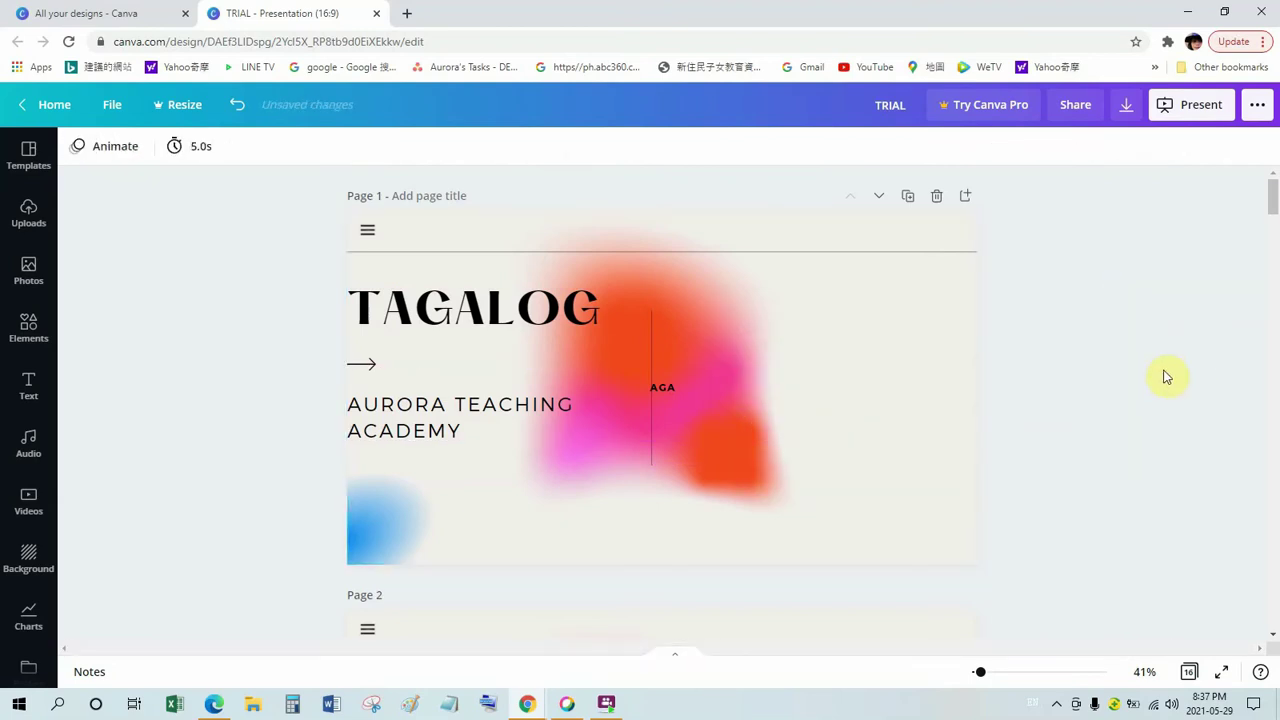
click(664, 388)
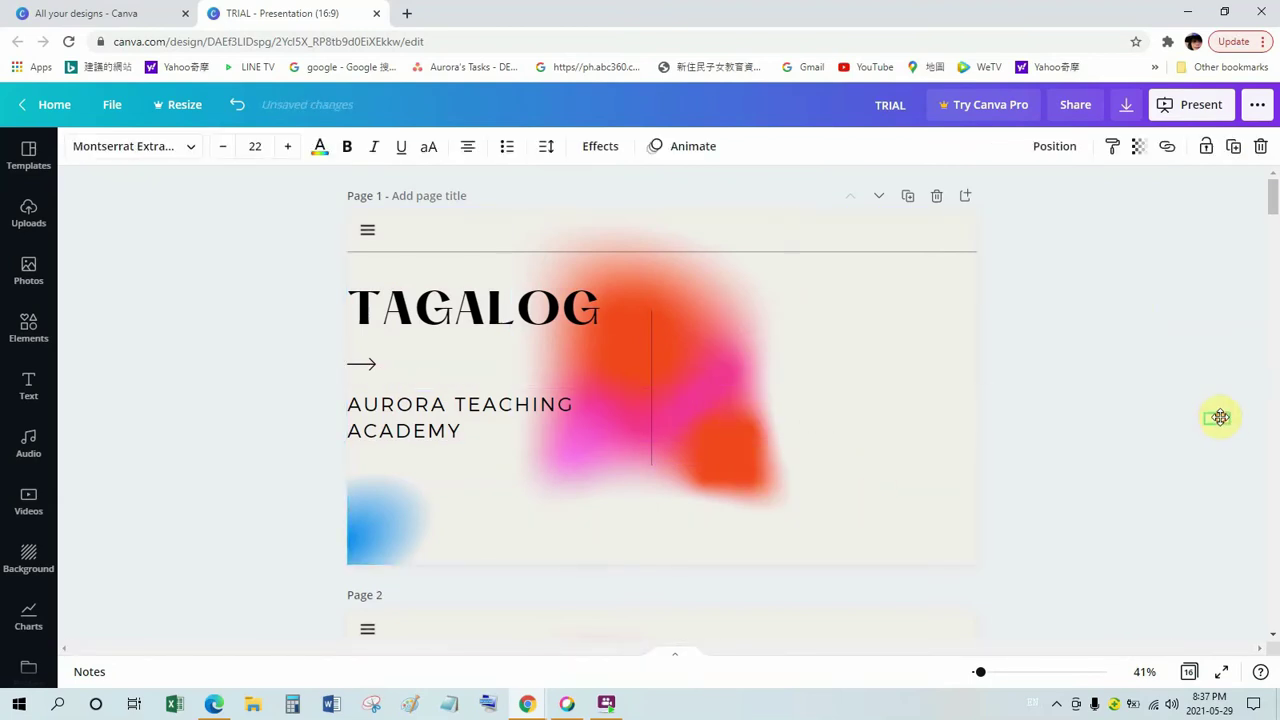
click(1215, 418)
click(902, 455)
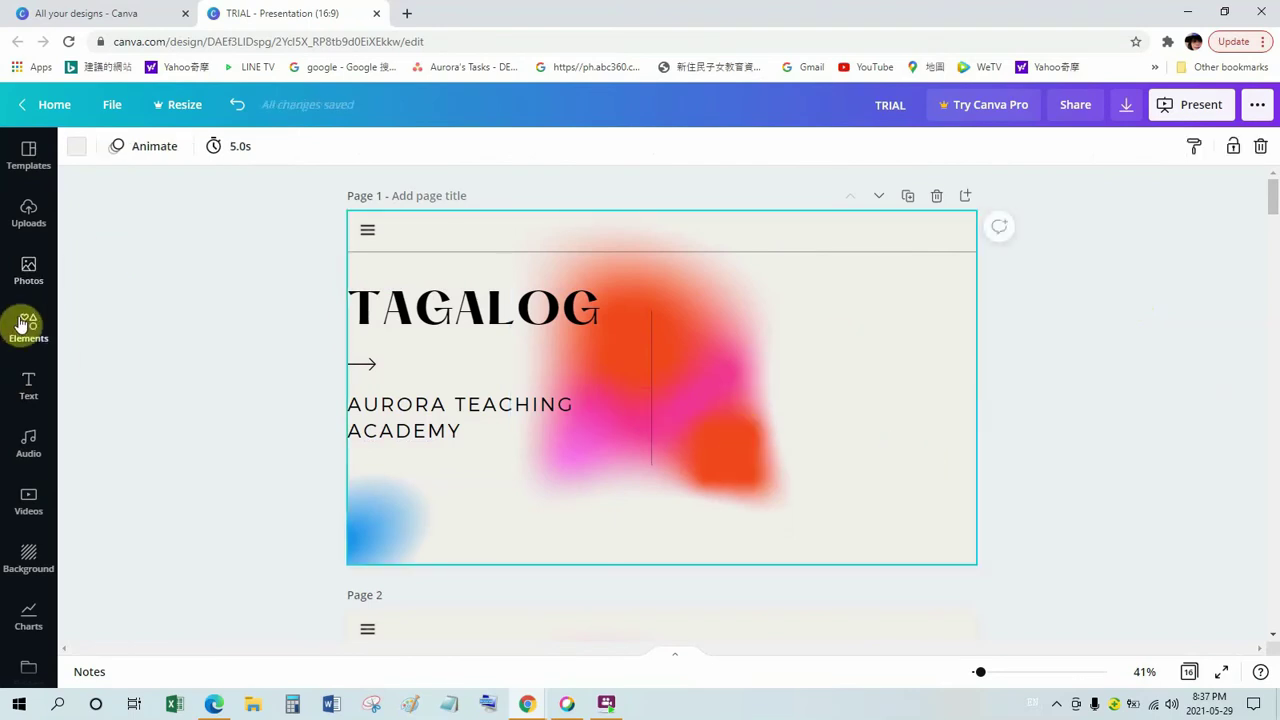
Apply the recently used brown weathered wood plank background to page 1.
click(26, 270)
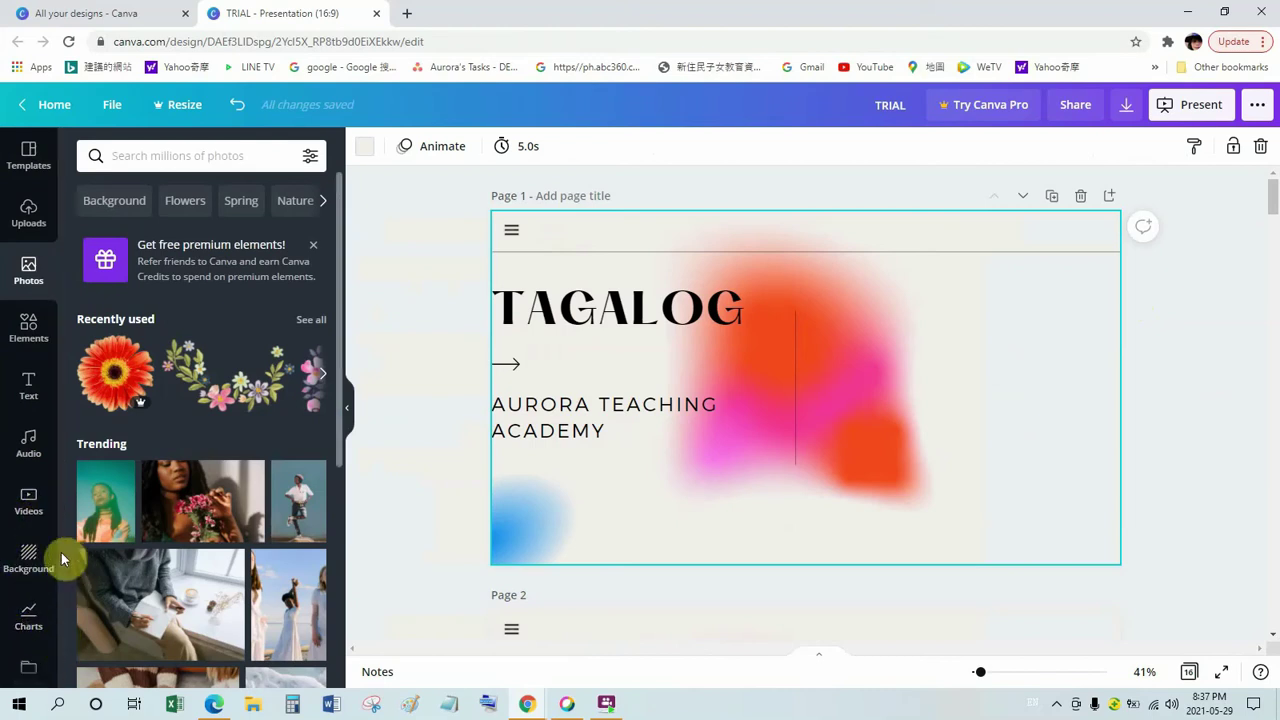
click(31, 561)
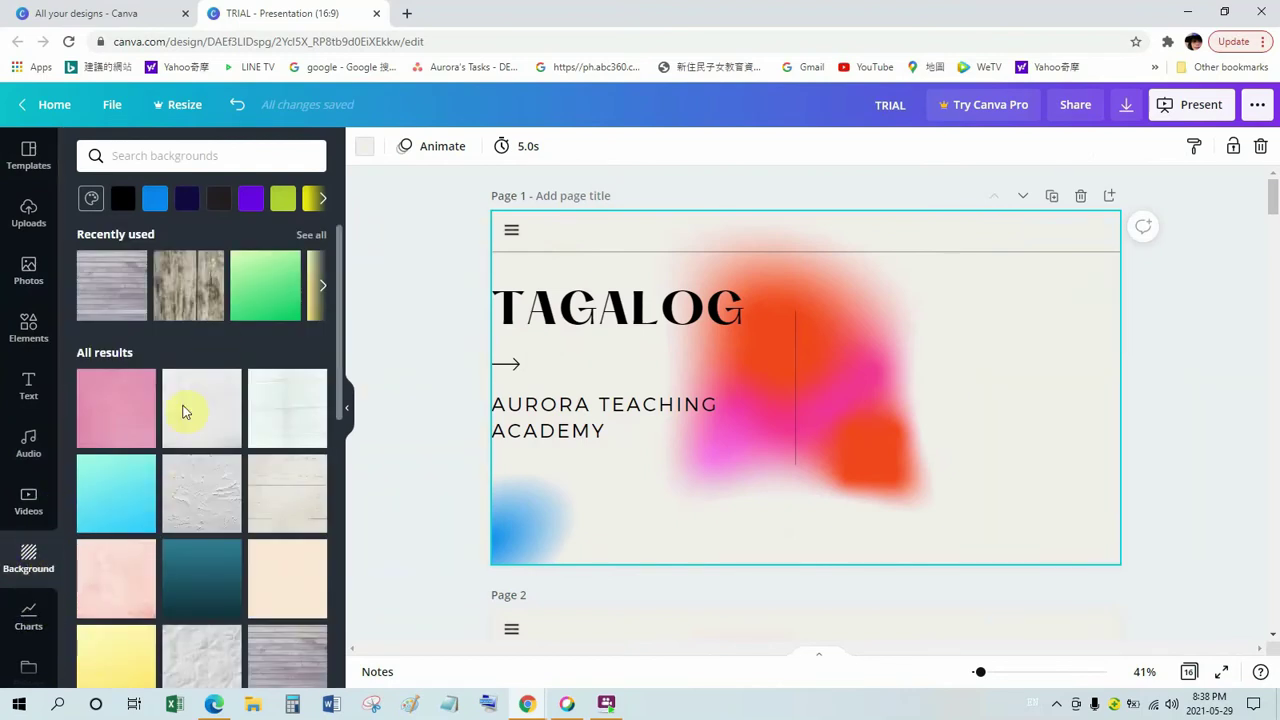
click(175, 285)
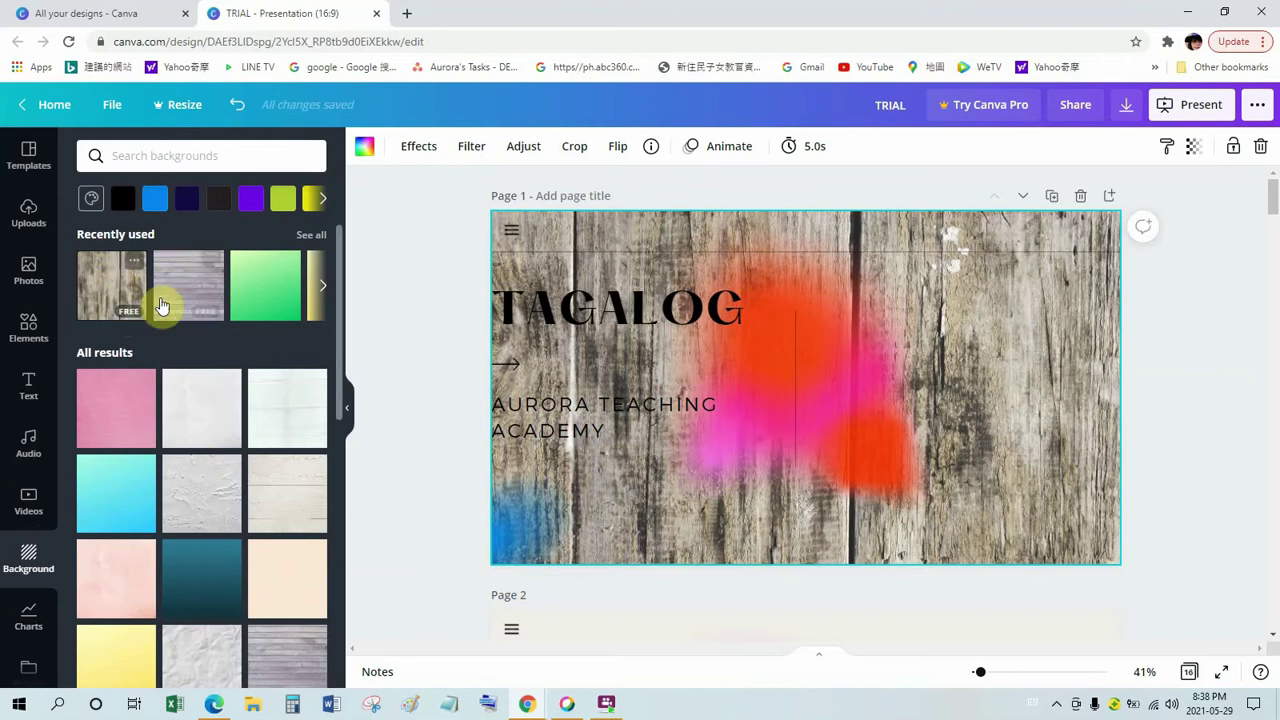
Move the blurred orange and pink gradient shape off page 1.
click(806, 370)
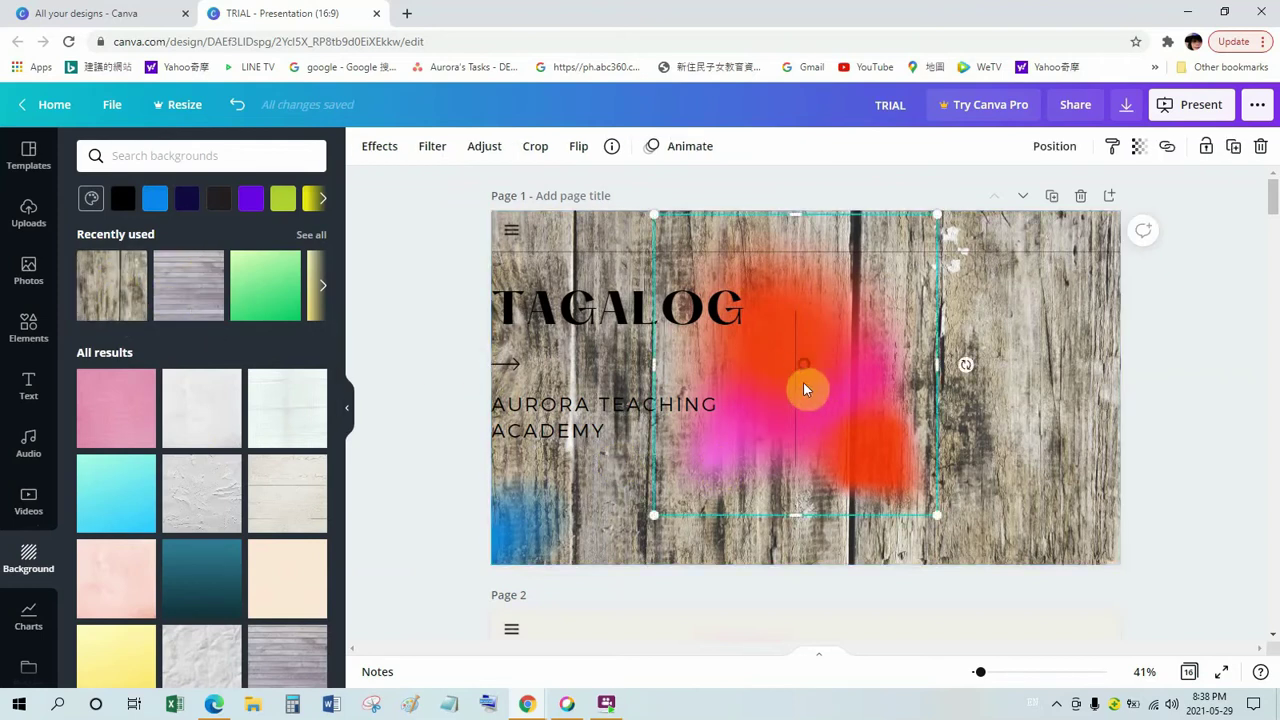
drag(794, 363, 768, 398)
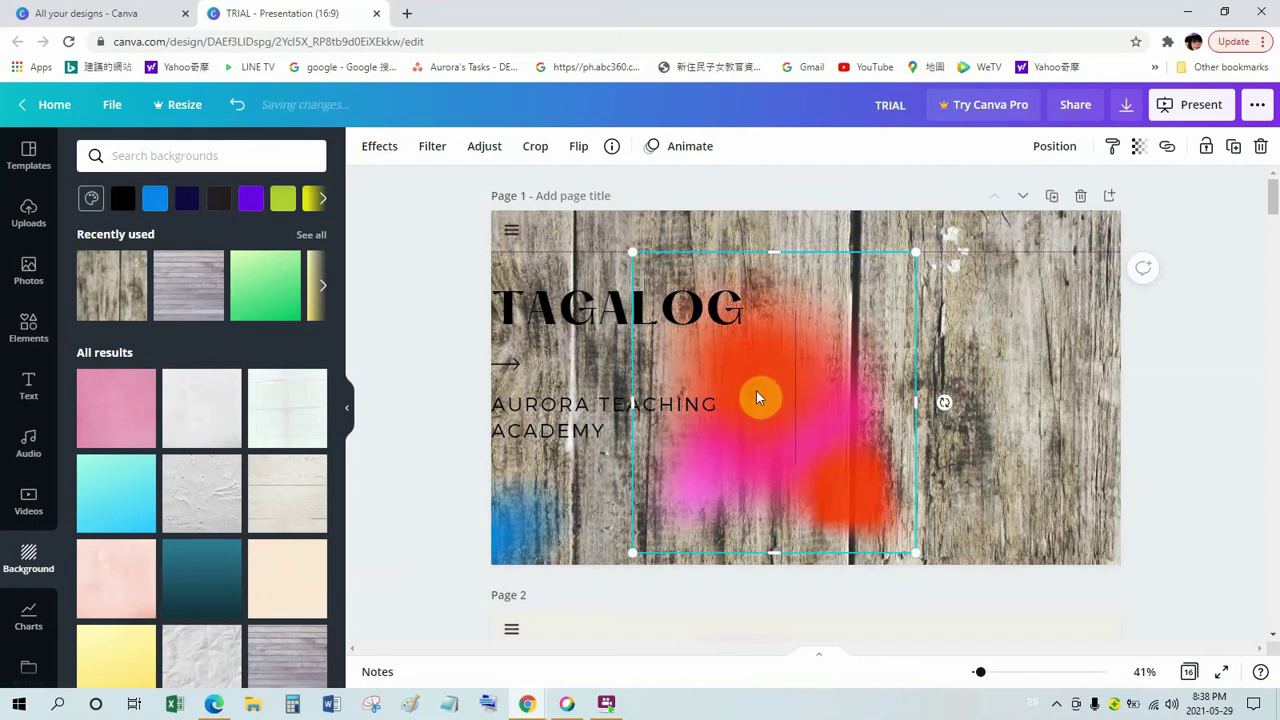
click(758, 395)
drag(762, 390, 725, 306)
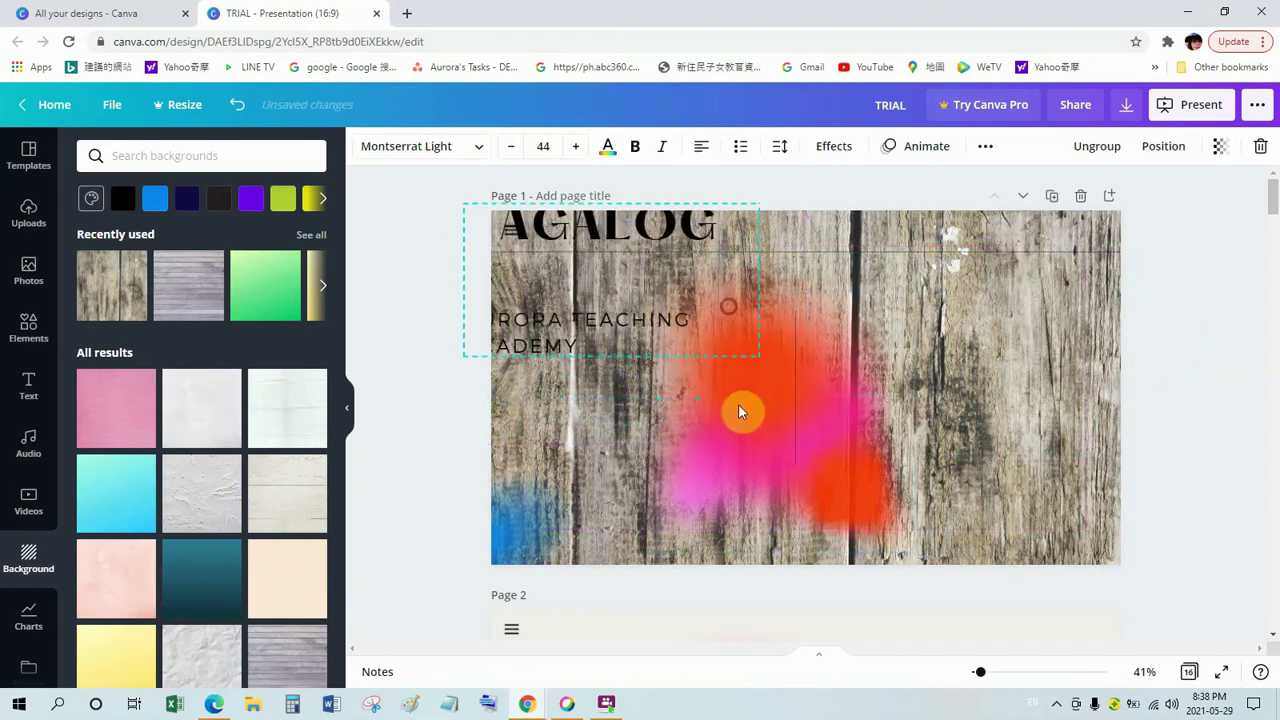
click(823, 450)
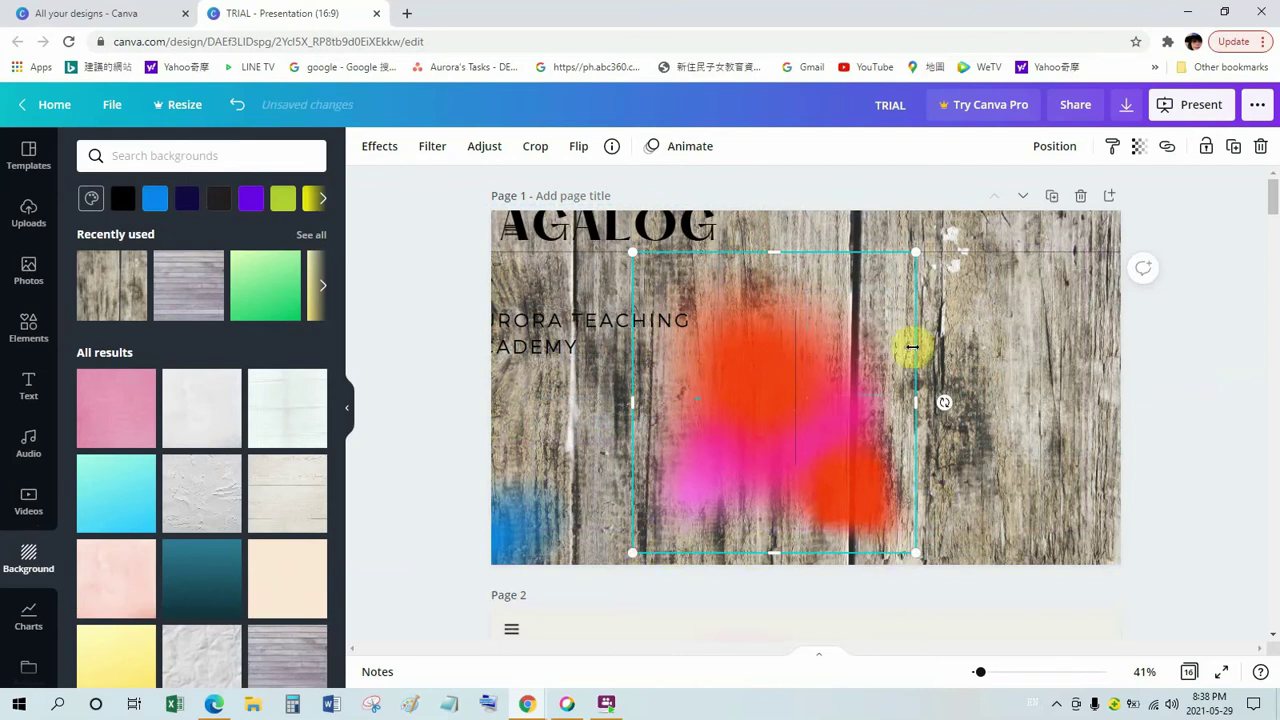
drag(766, 373, 1278, 350)
click(1029, 540)
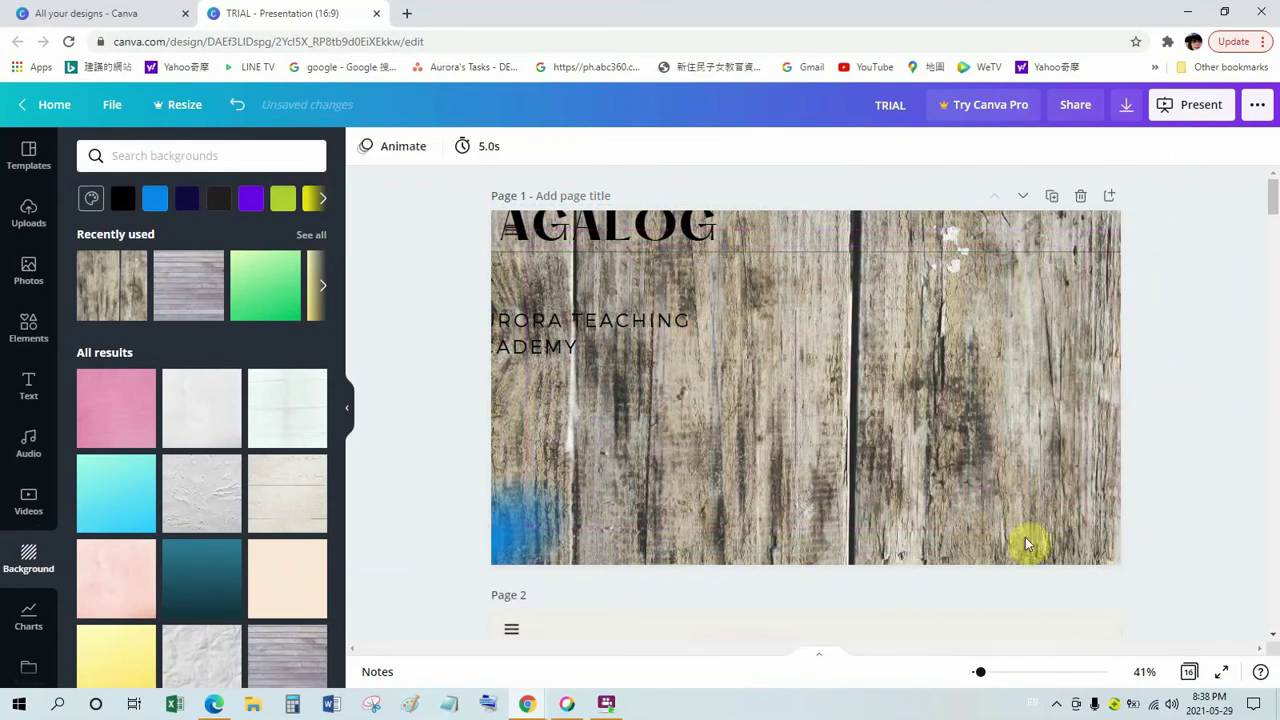
Move the TAGALOG title group to the middle of page 1 and select the title's letters "TA".
drag(617, 232, 841, 316)
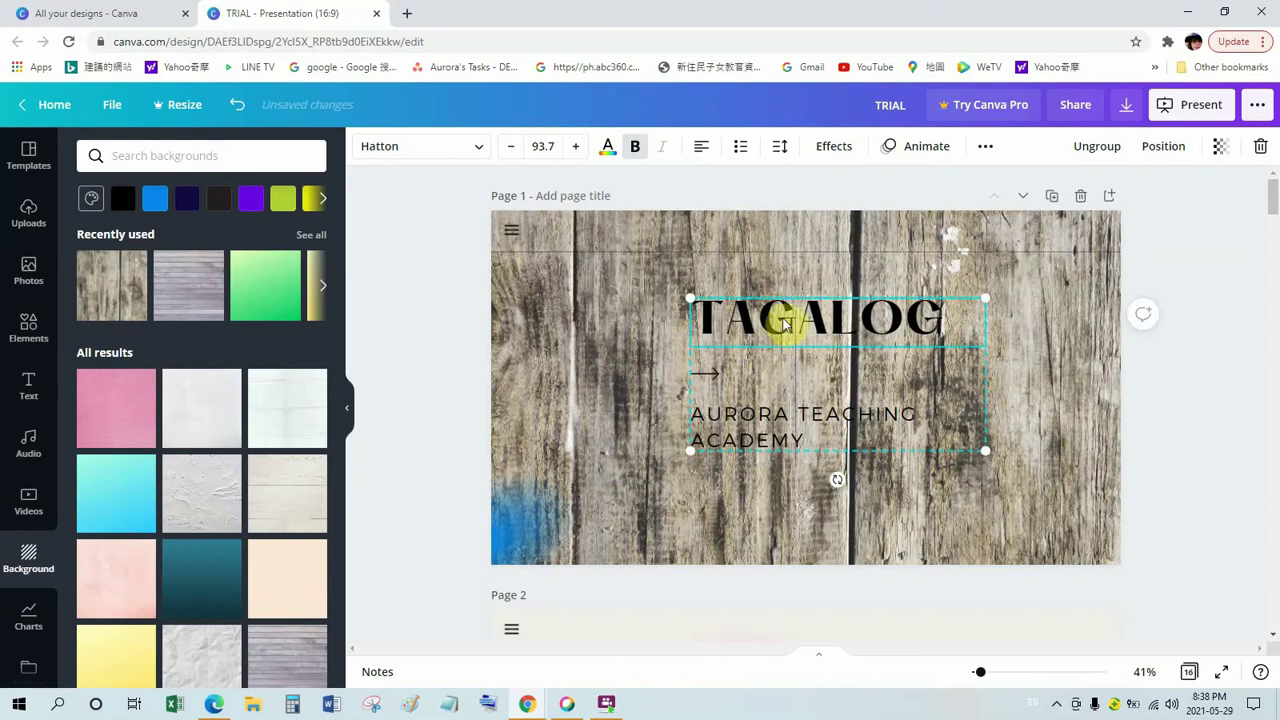
double_click(754, 328)
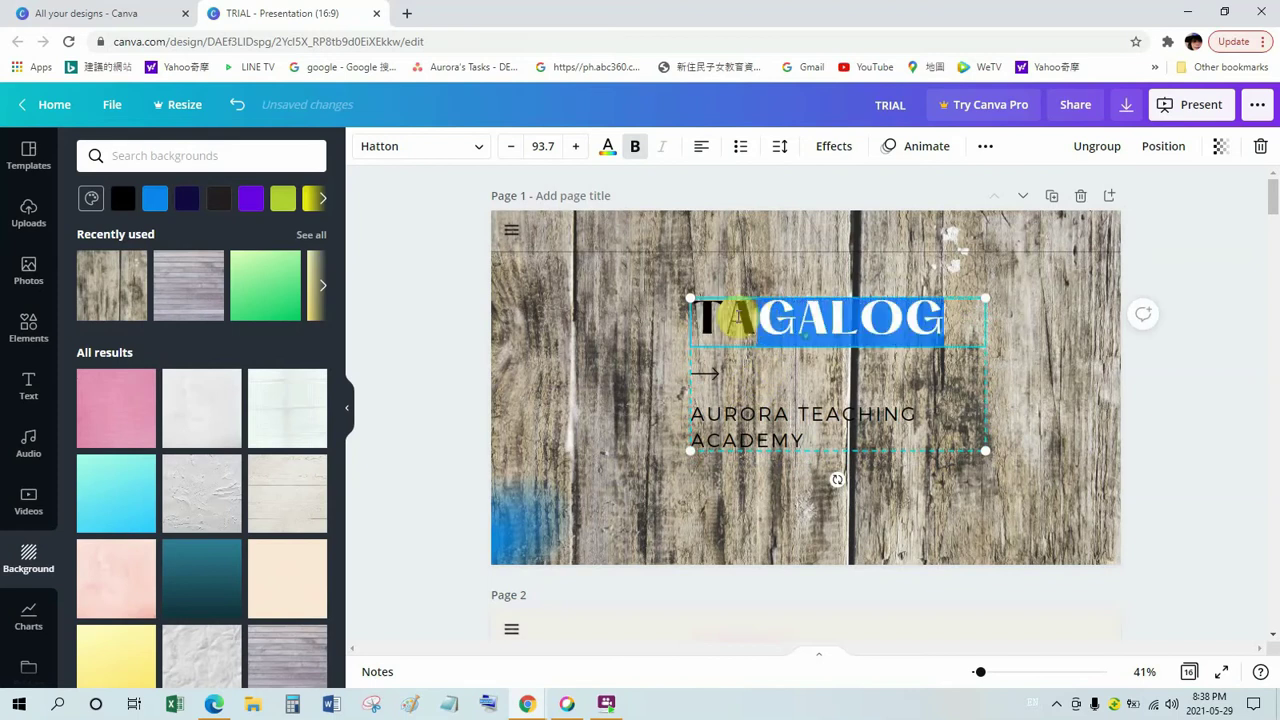
click(762, 328)
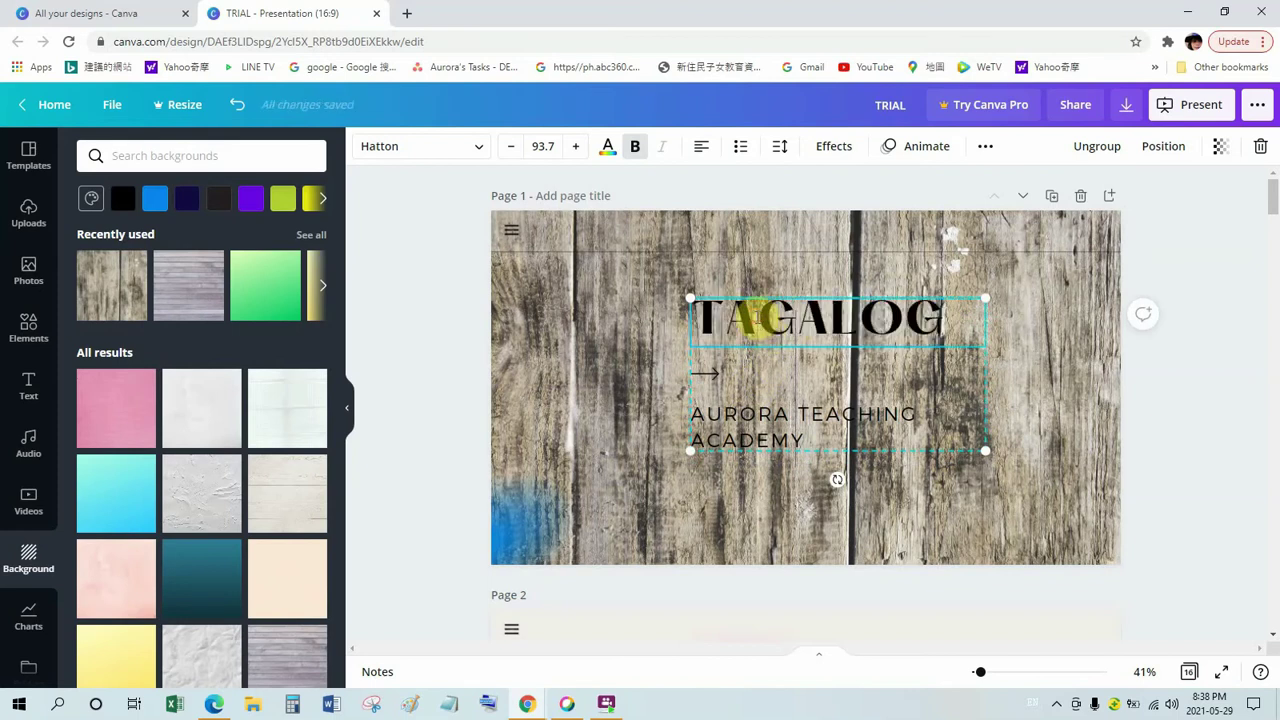
drag(759, 320, 689, 318)
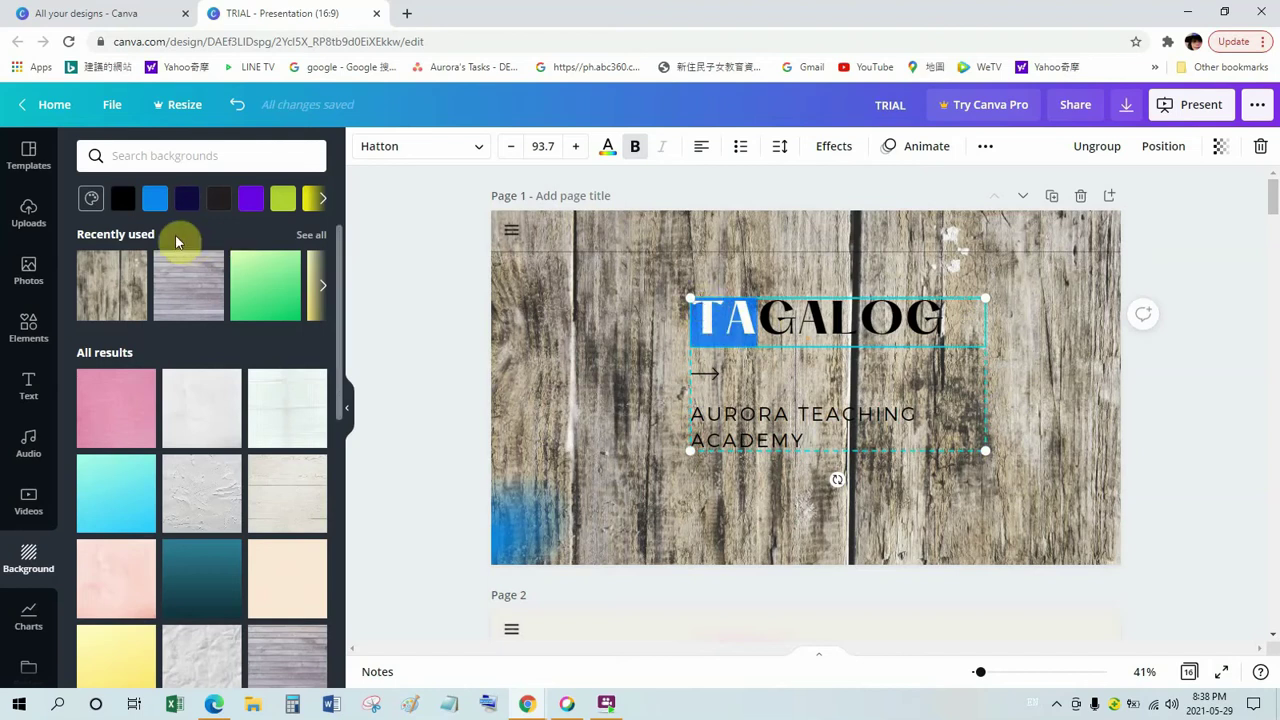
Change page 1's background to solid yellow and move the blurred blue shape off the page.
click(325, 204)
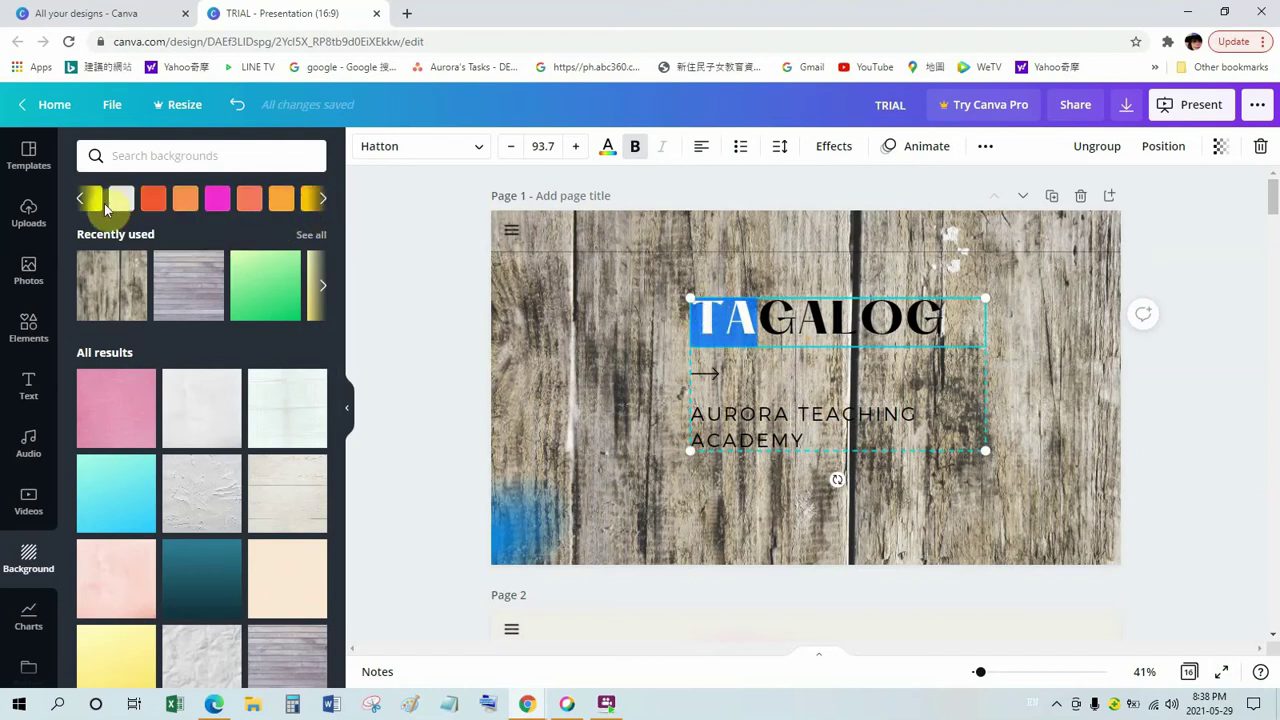
click(93, 201)
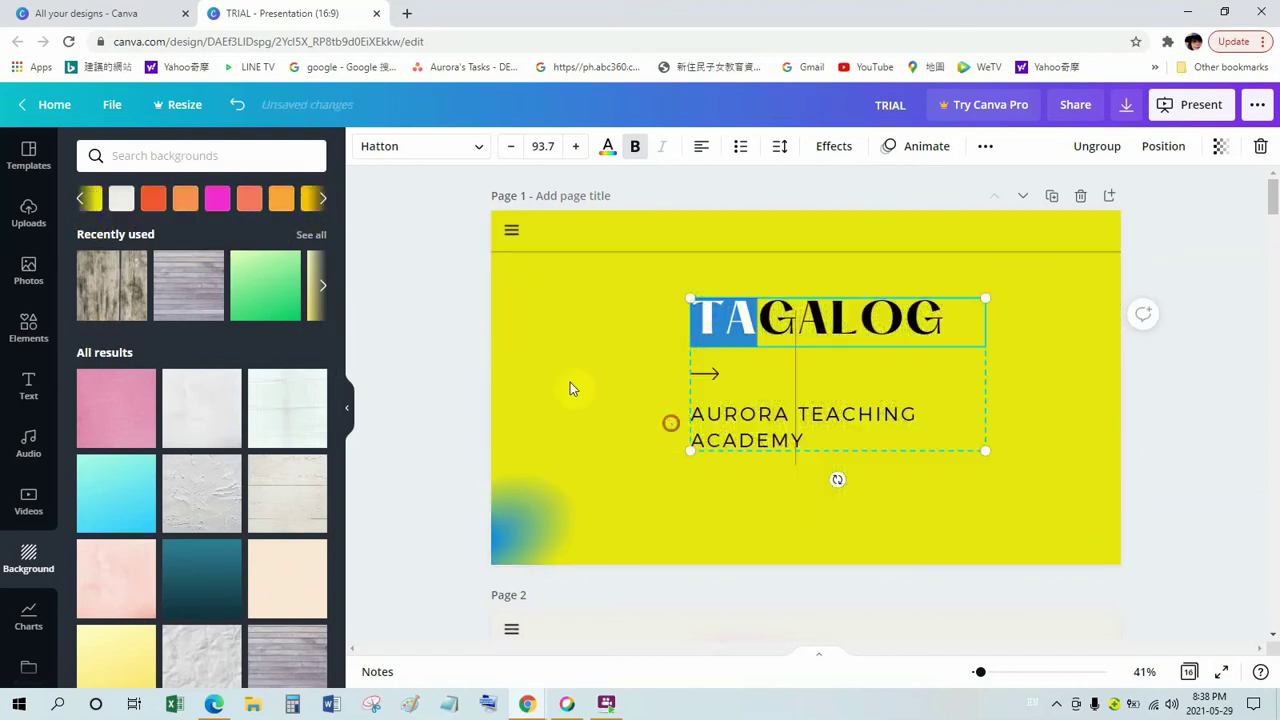
click(524, 387)
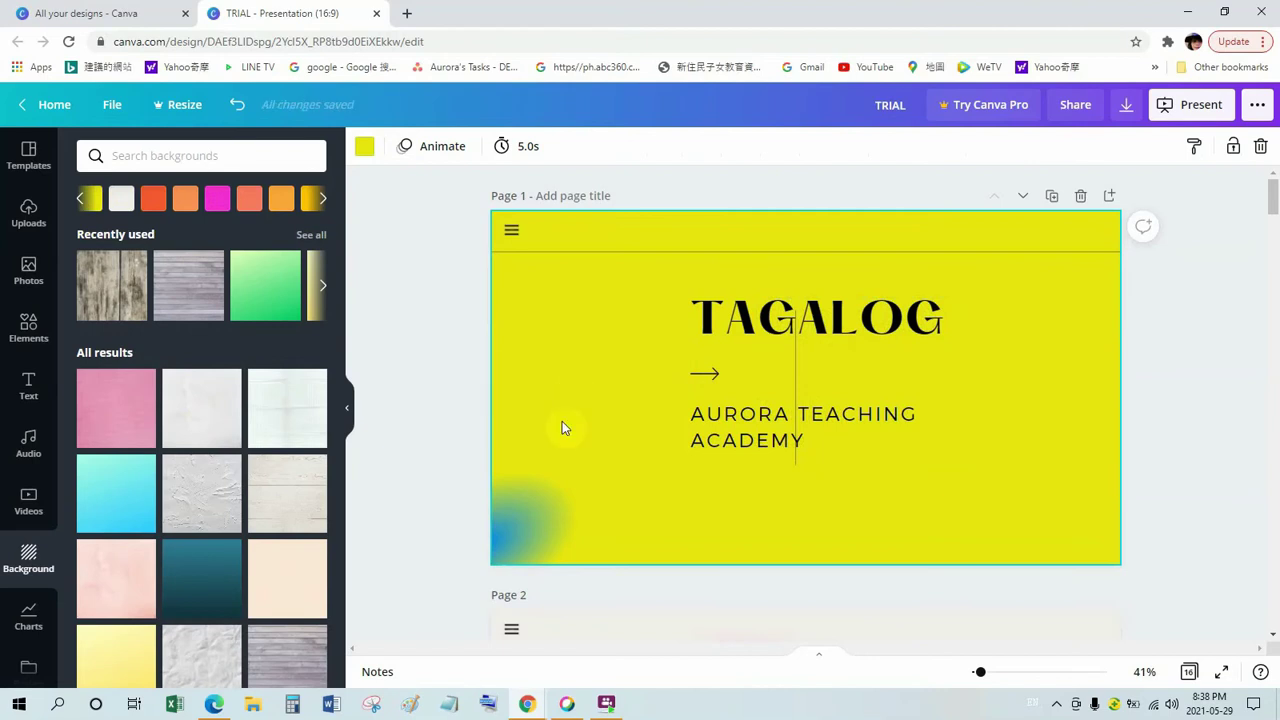
drag(528, 541, 391, 524)
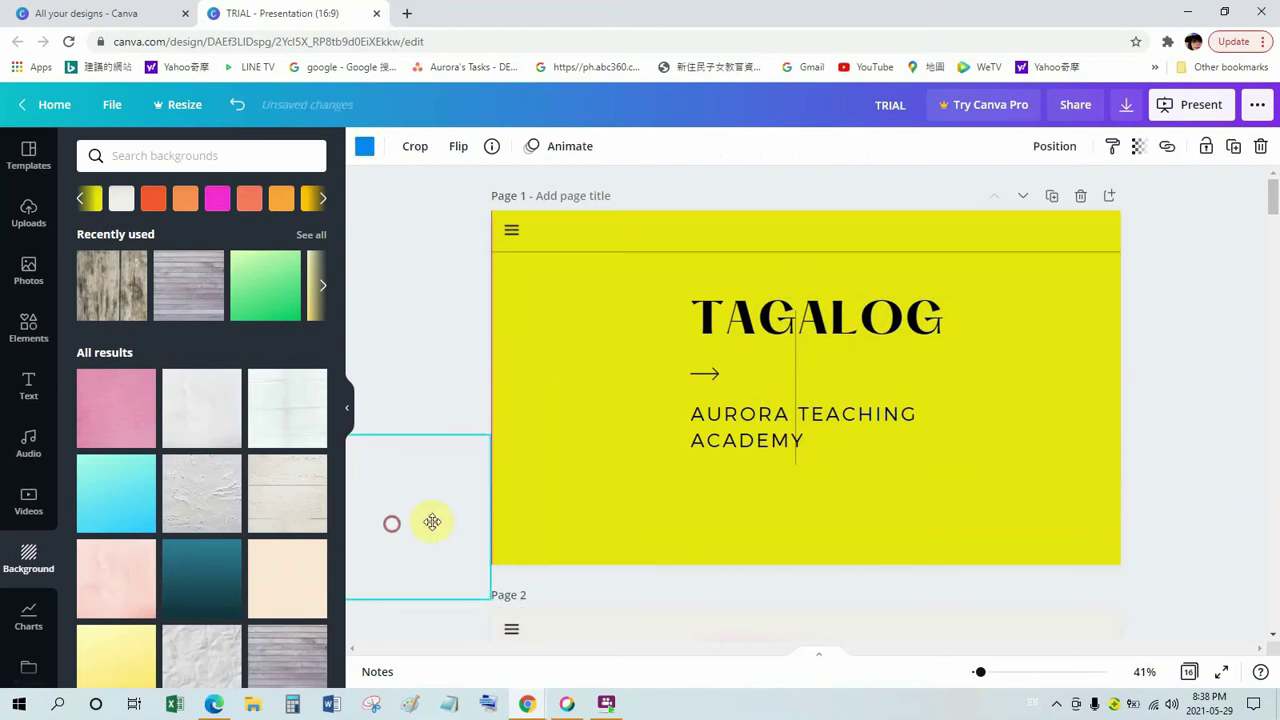
Color the letters "TA" of the TAGALOG title red from the default colors.
click(768, 312)
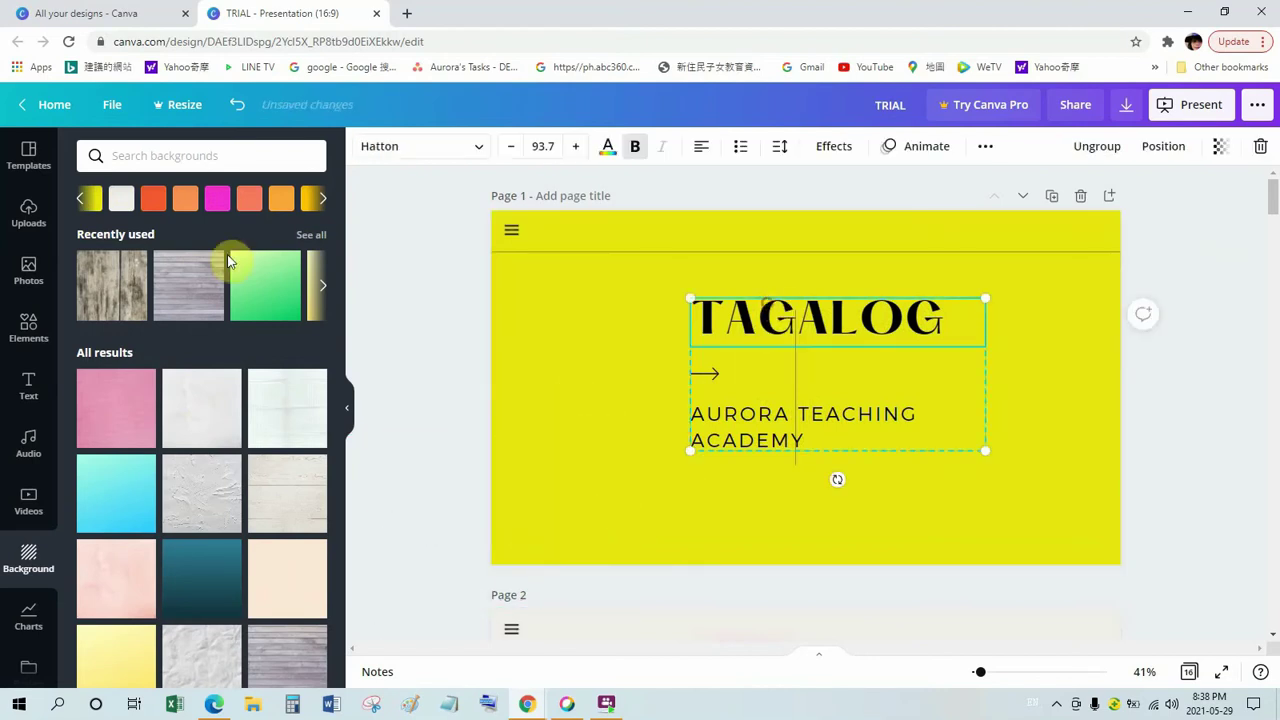
click(30, 385)
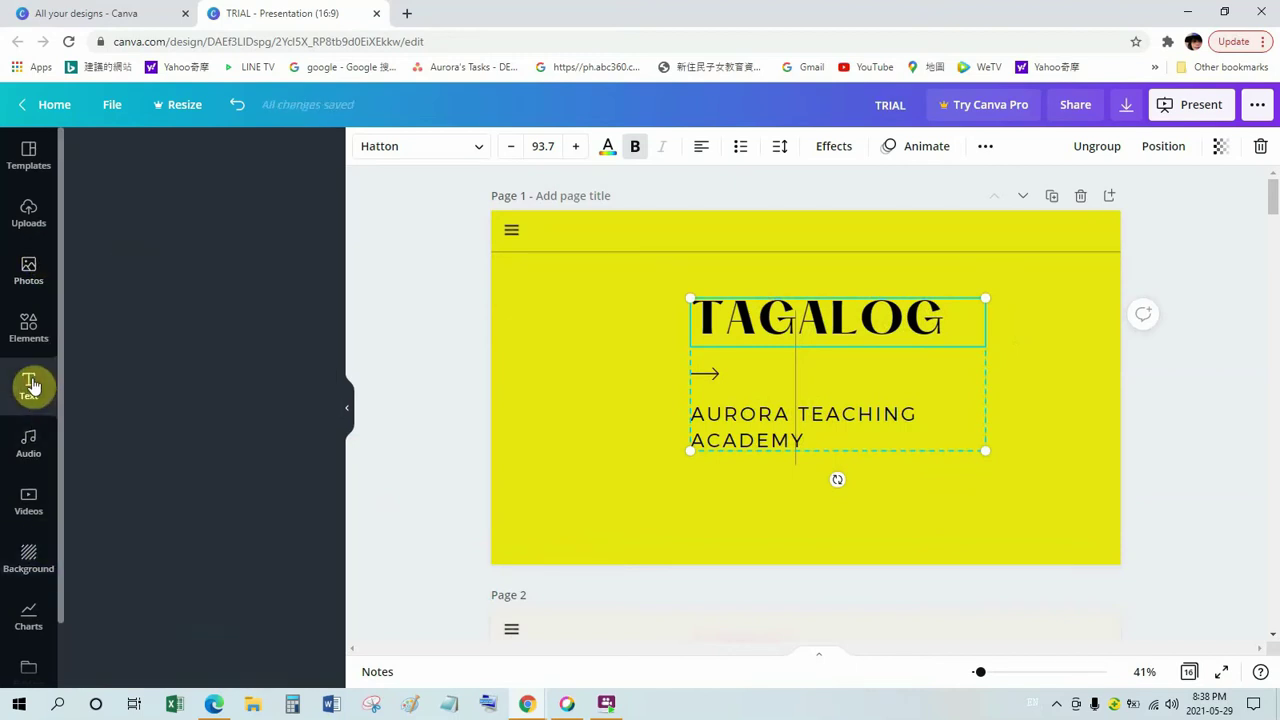
double_click(757, 318)
click(810, 323)
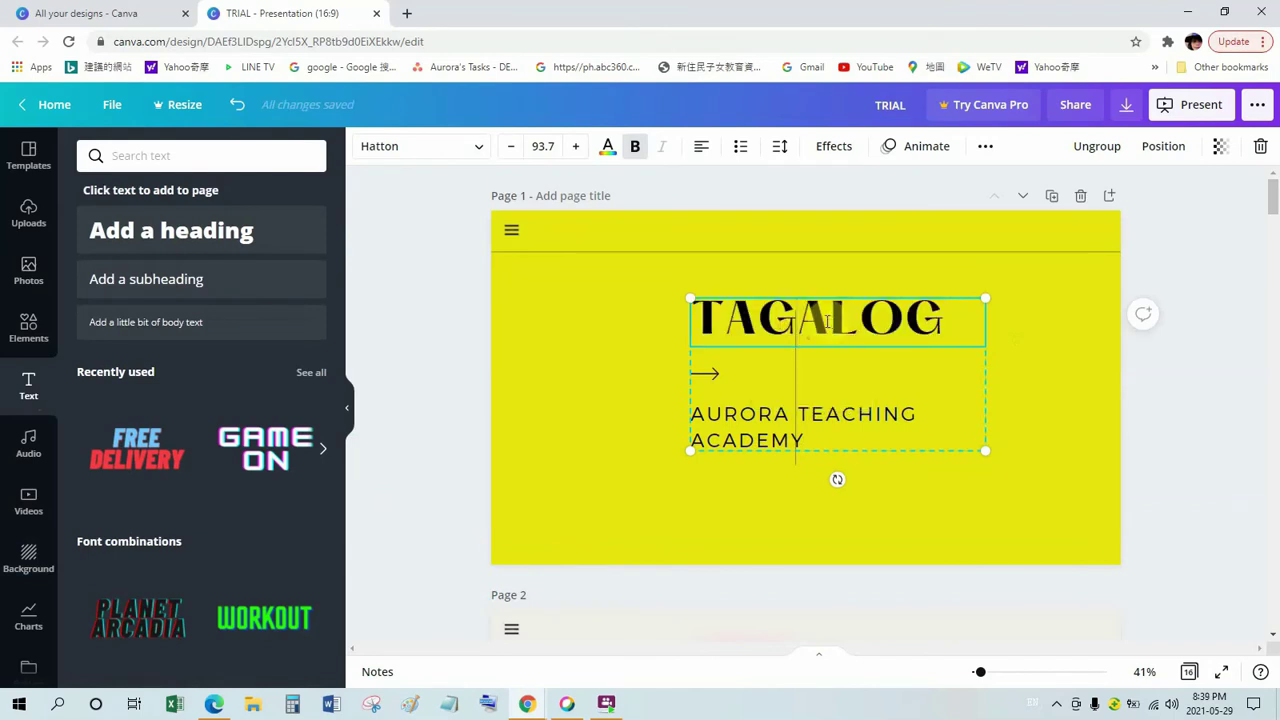
double_click(760, 318)
click(760, 320)
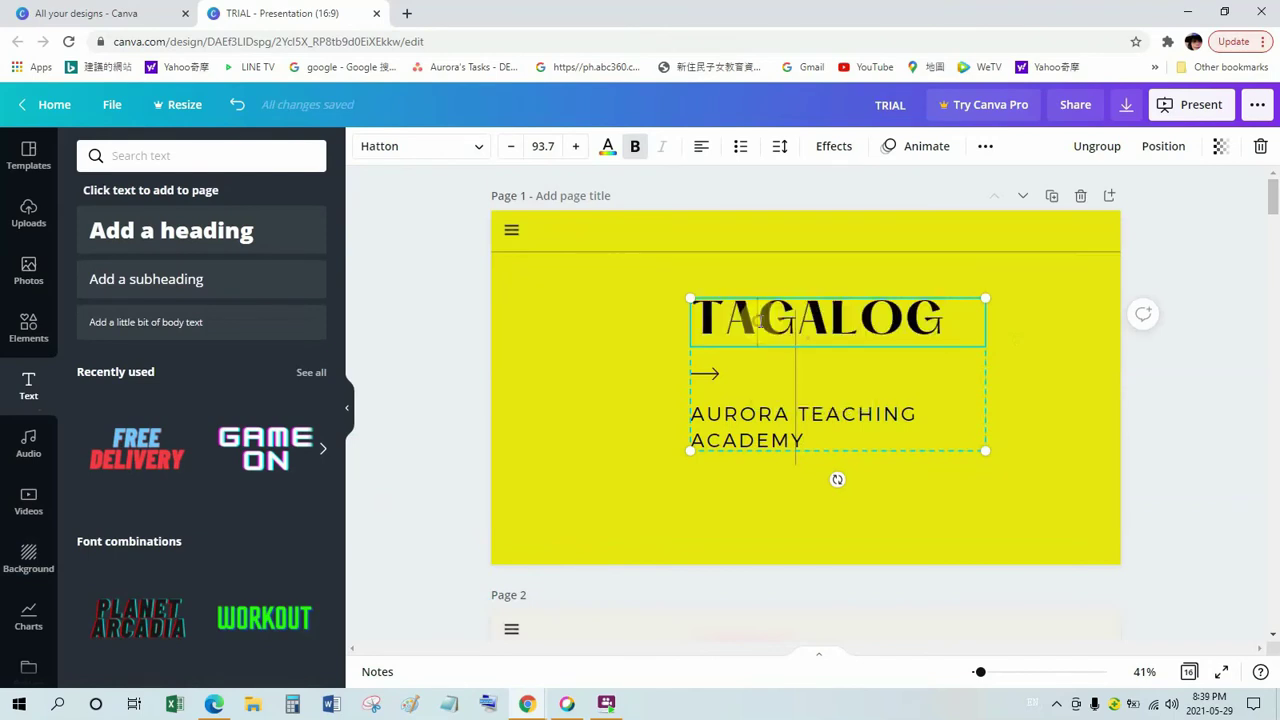
drag(760, 320, 688, 290)
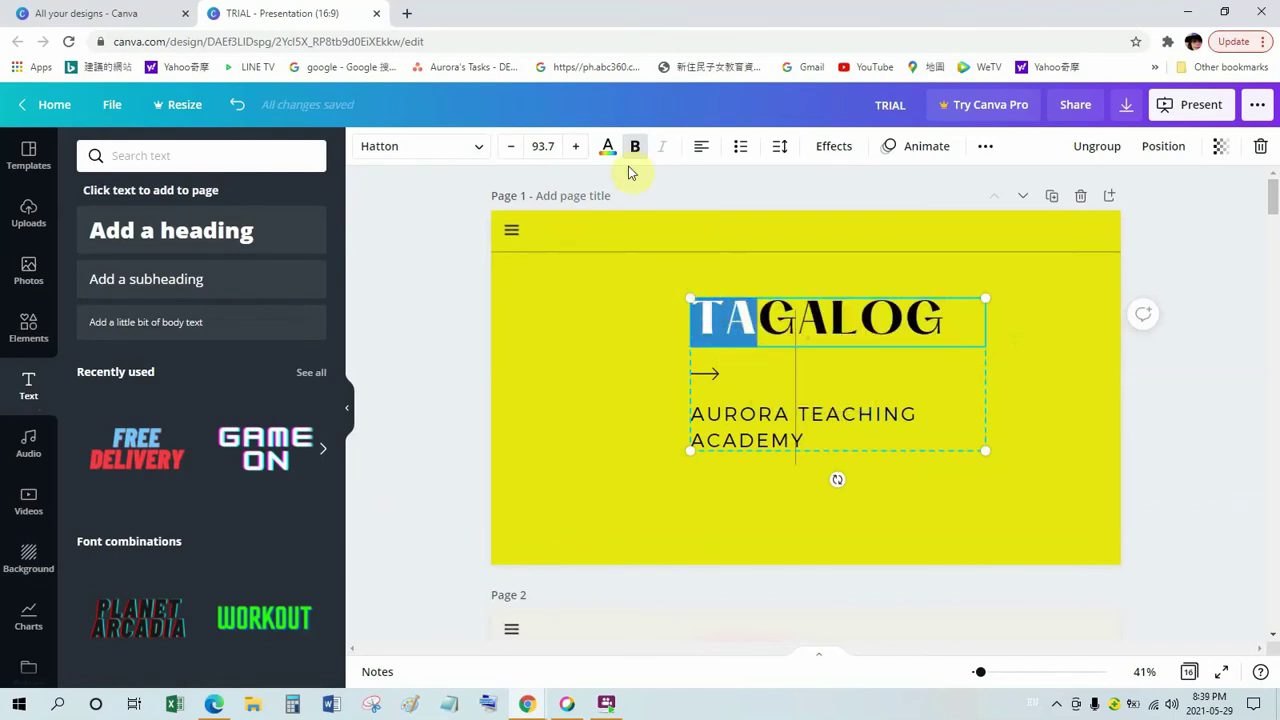
click(604, 148)
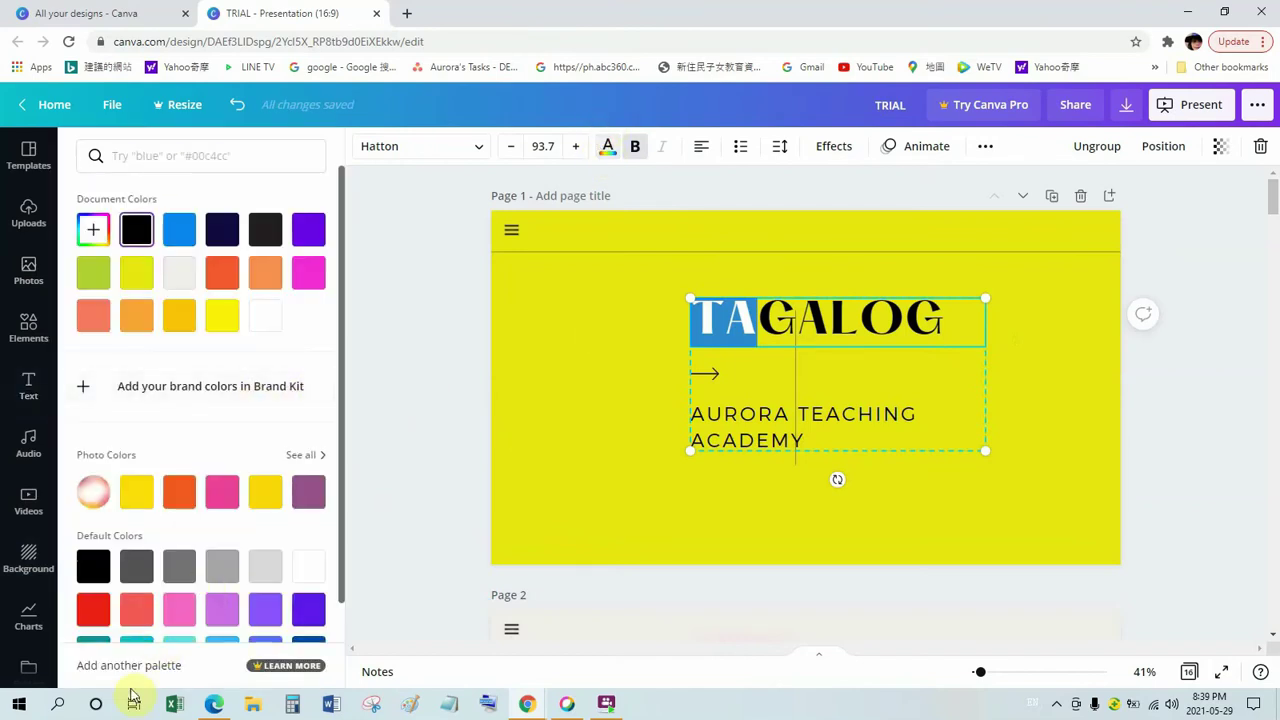
scroll(172, 578, down, 2)
click(93, 507)
click(560, 418)
click(800, 425)
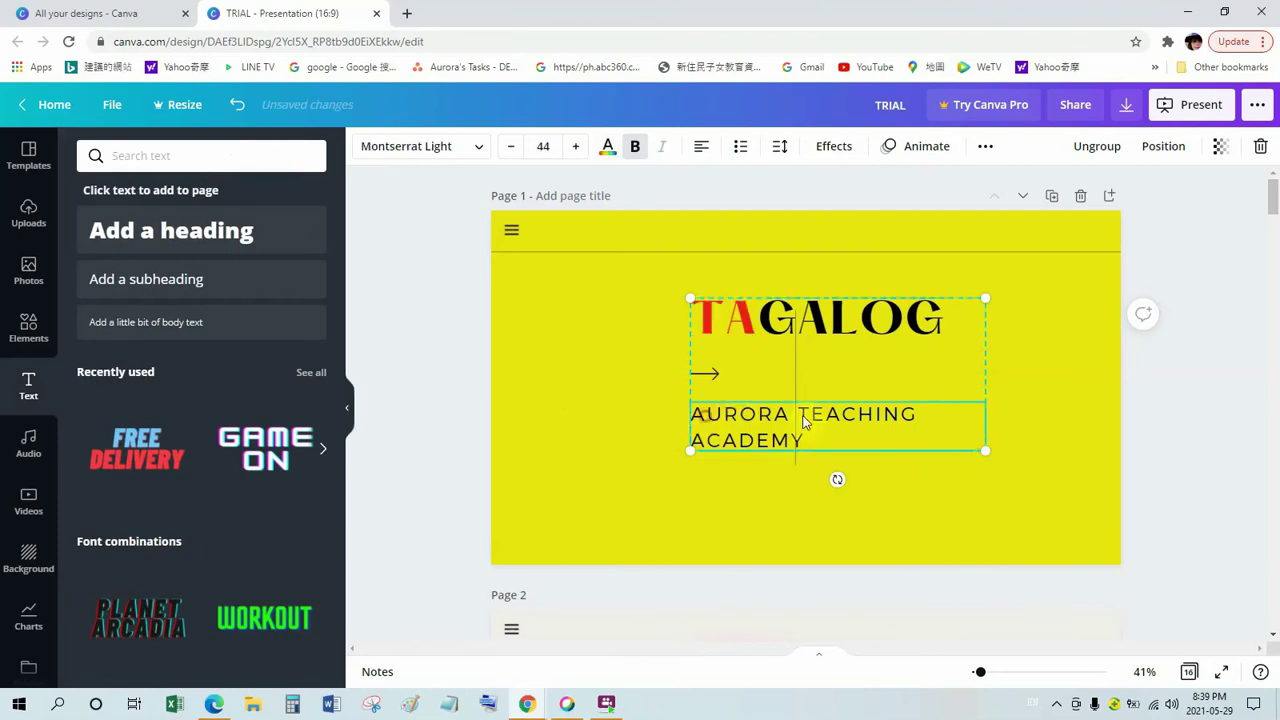
Color the letters "GA" in the middle of the TAGALOG title off-white from the document colors.
click(836, 314)
drag(833, 312, 781, 312)
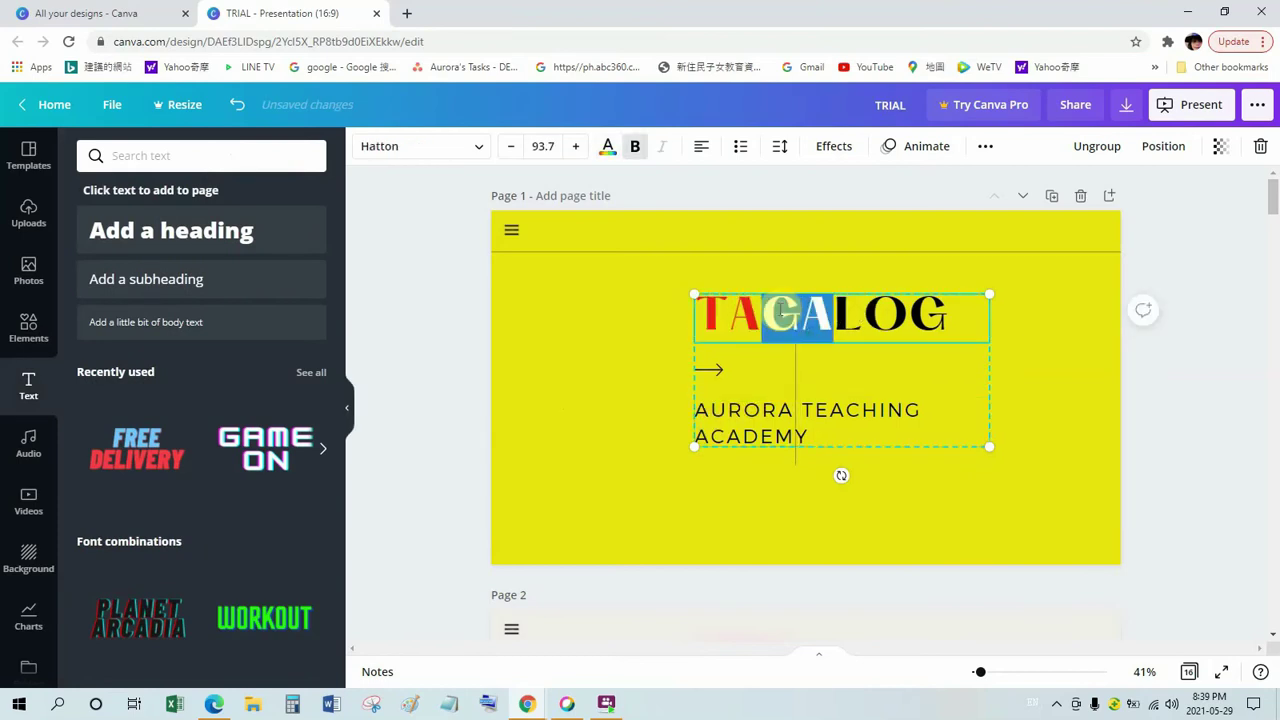
click(612, 150)
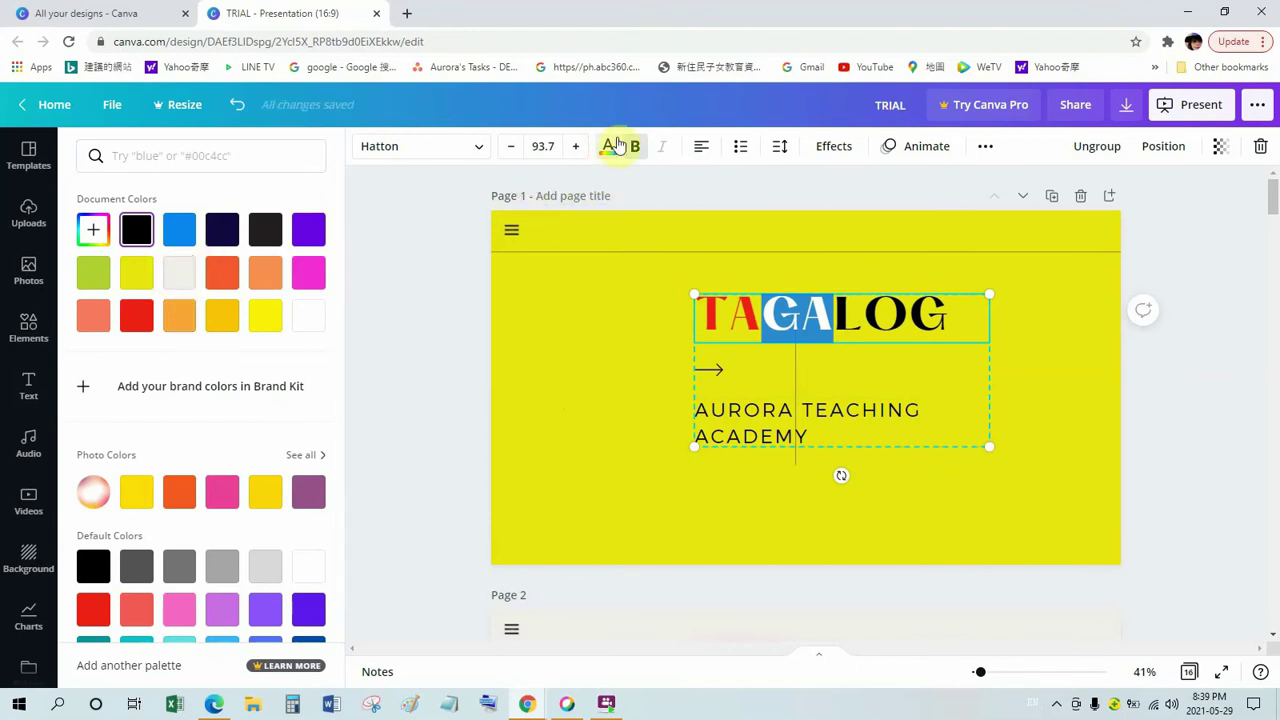
click(180, 272)
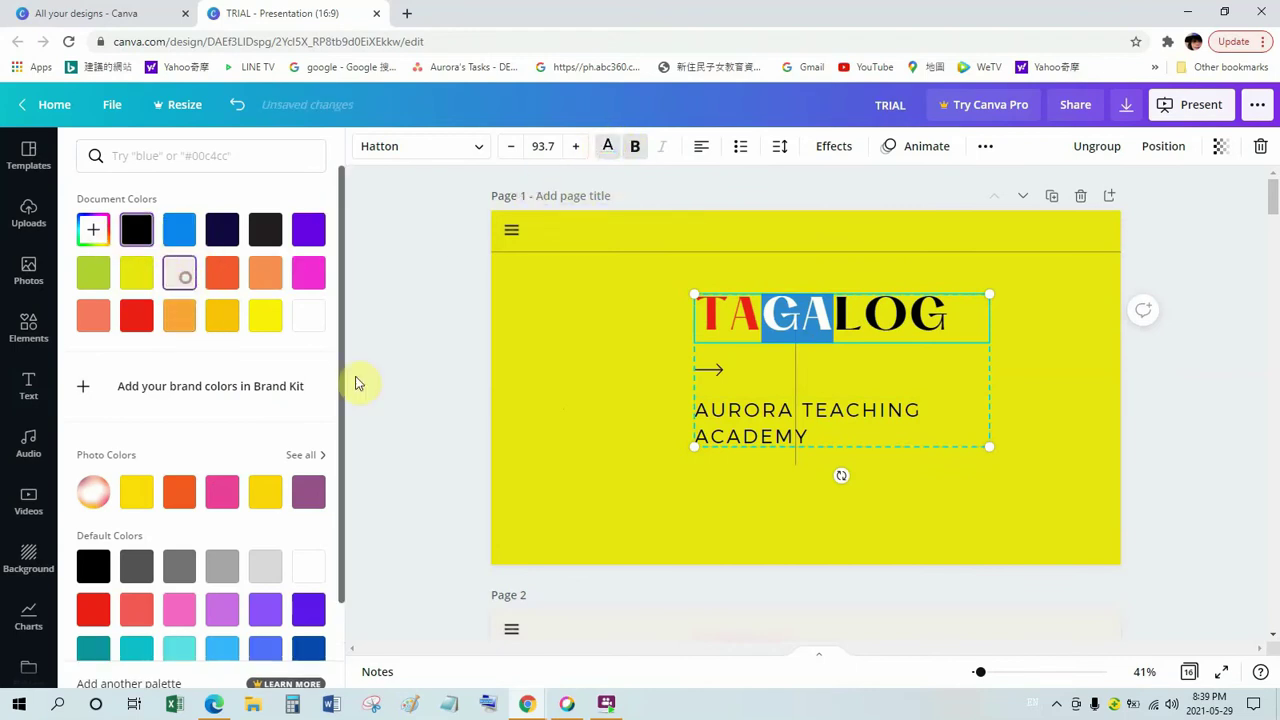
click(650, 390)
click(772, 397)
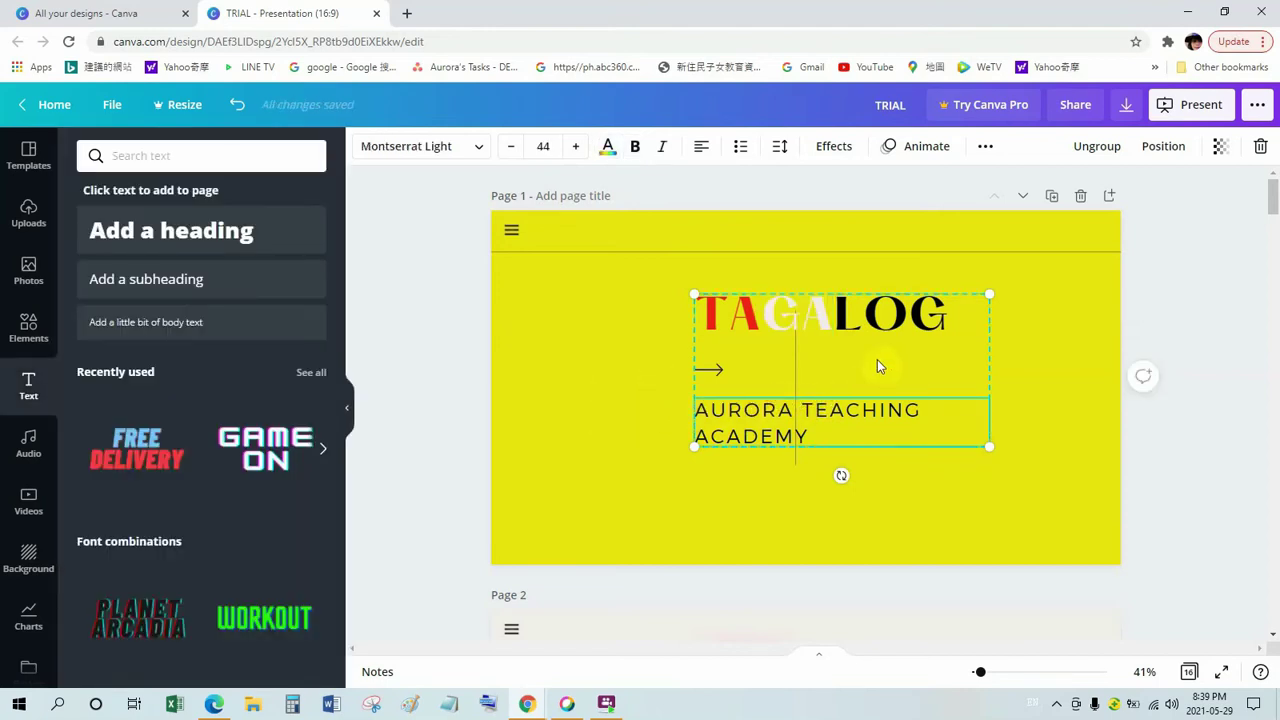
Color the final "G" of the TAGALOG title dark blue from the default colors.
click(947, 322)
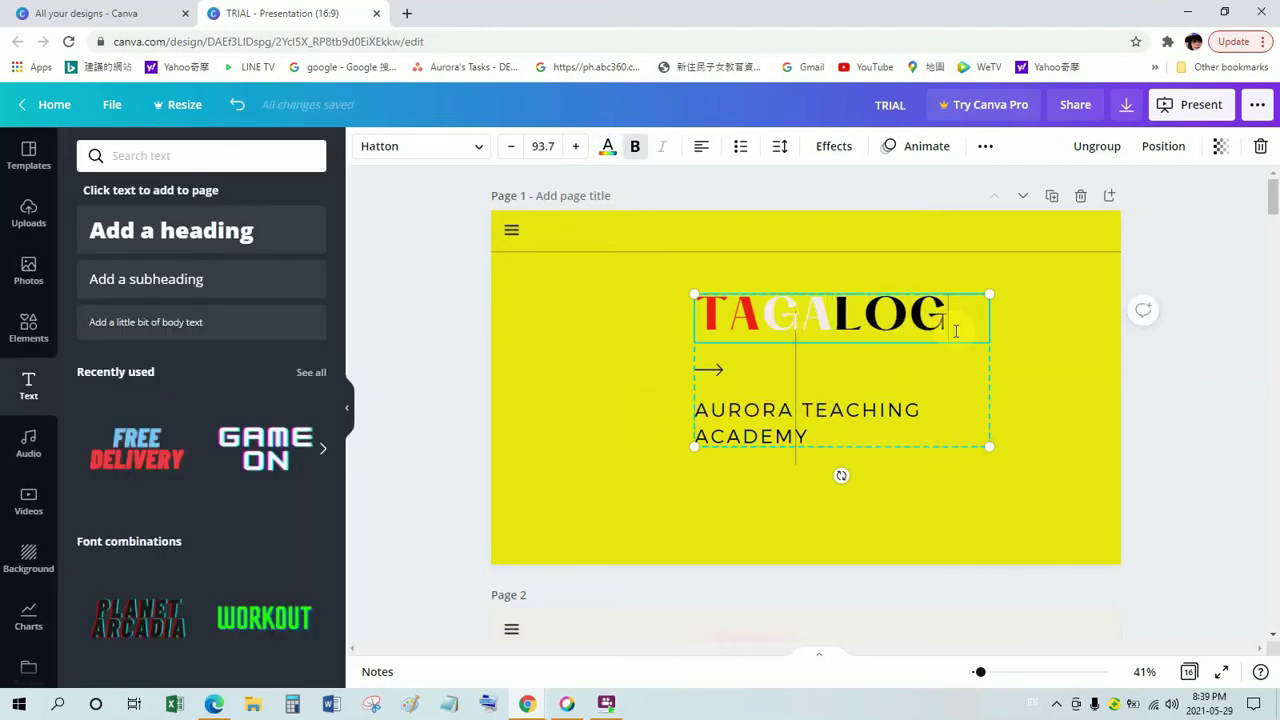
drag(932, 313, 907, 315)
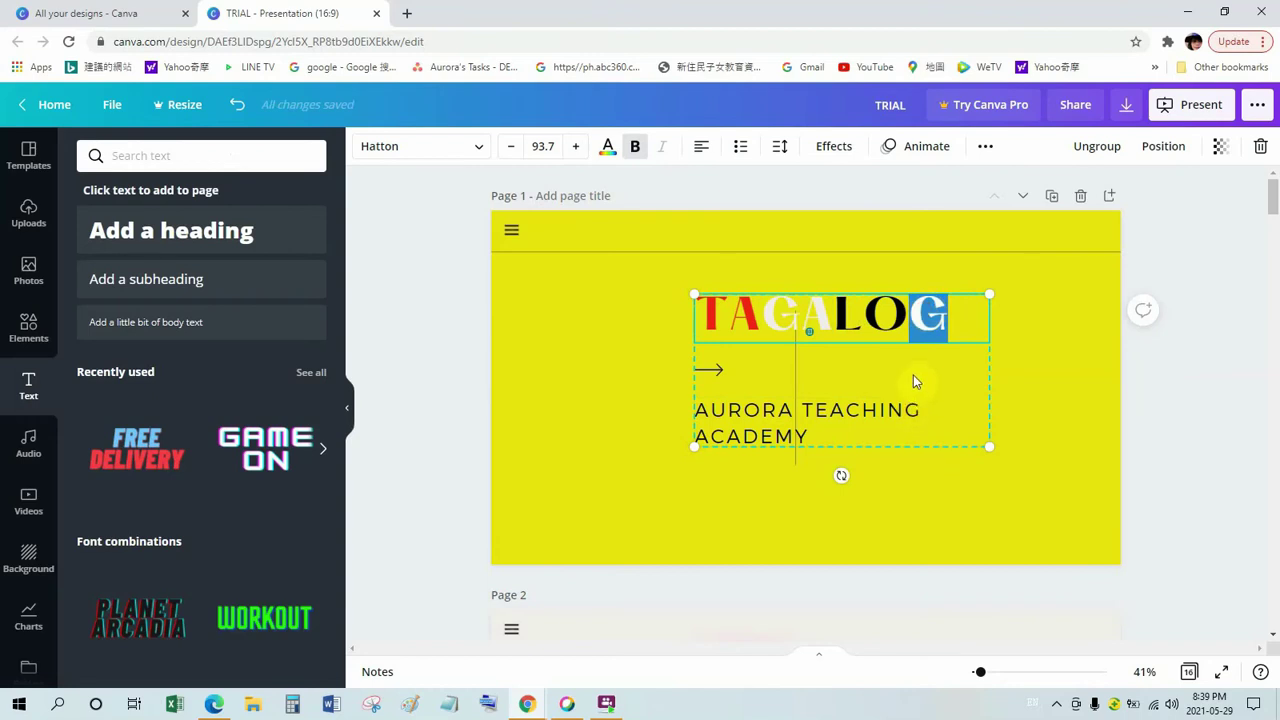
click(977, 388)
drag(948, 313, 950, 307)
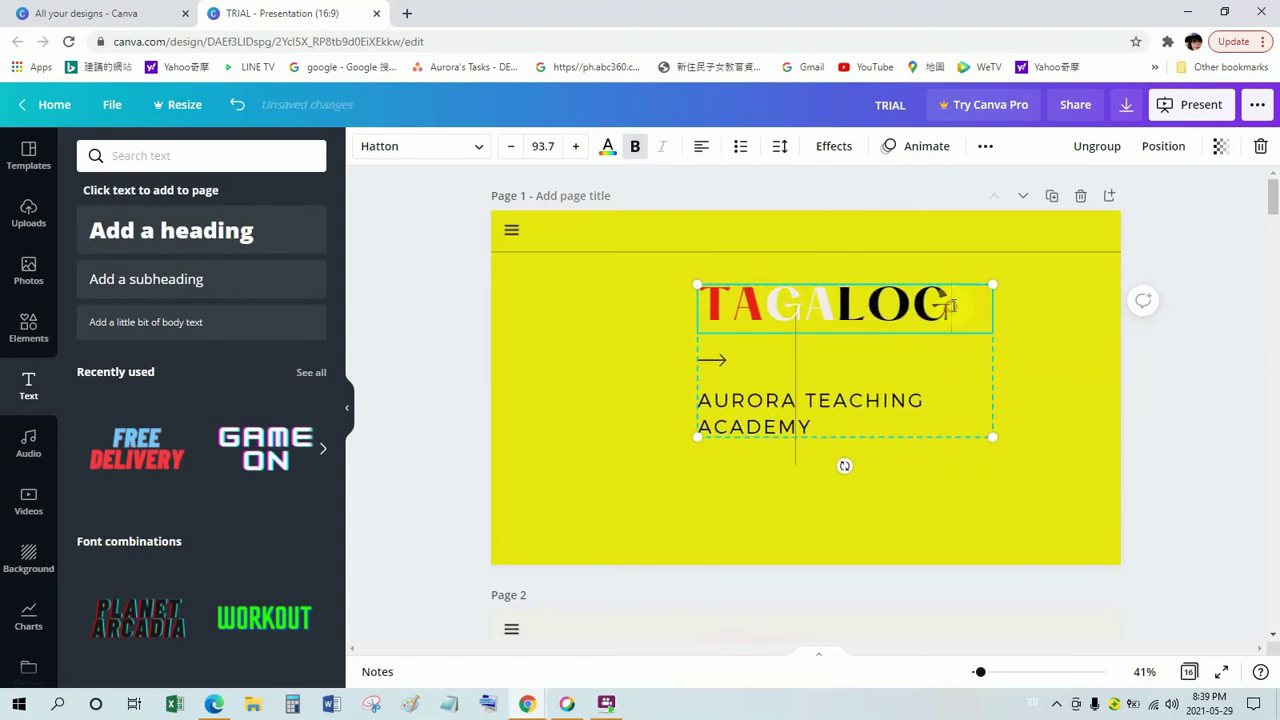
double_click(946, 305)
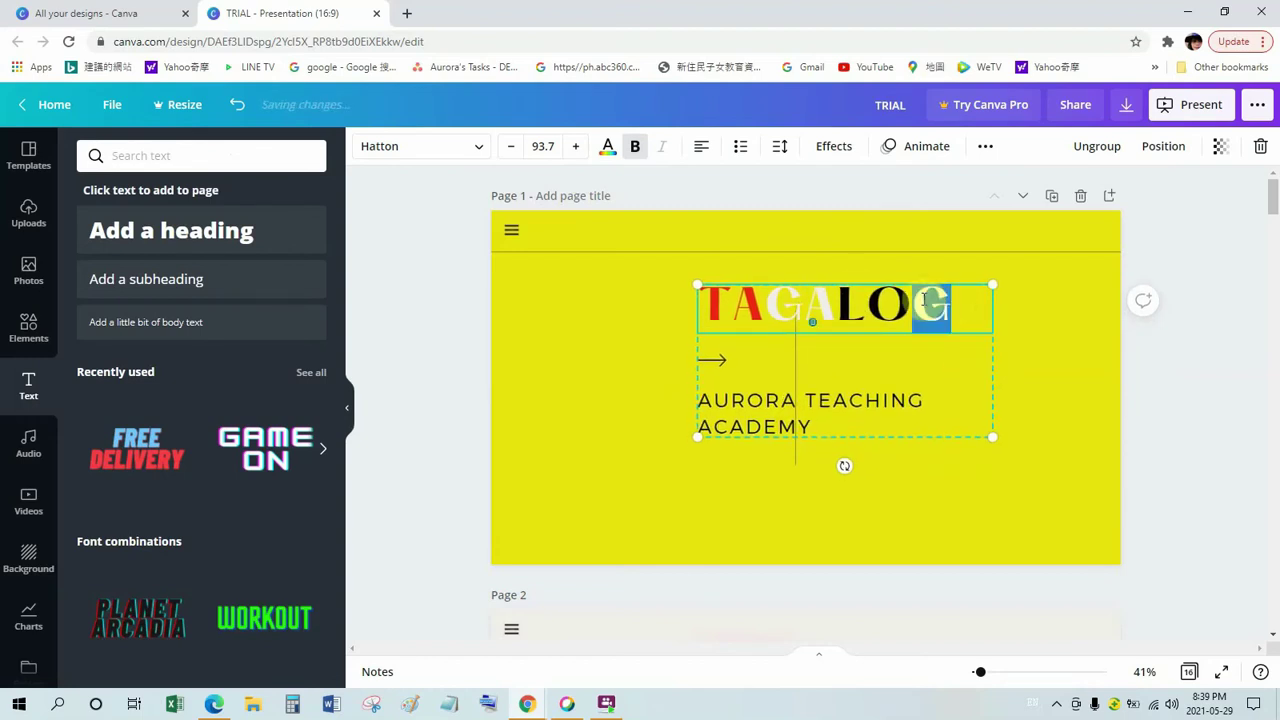
click(607, 149)
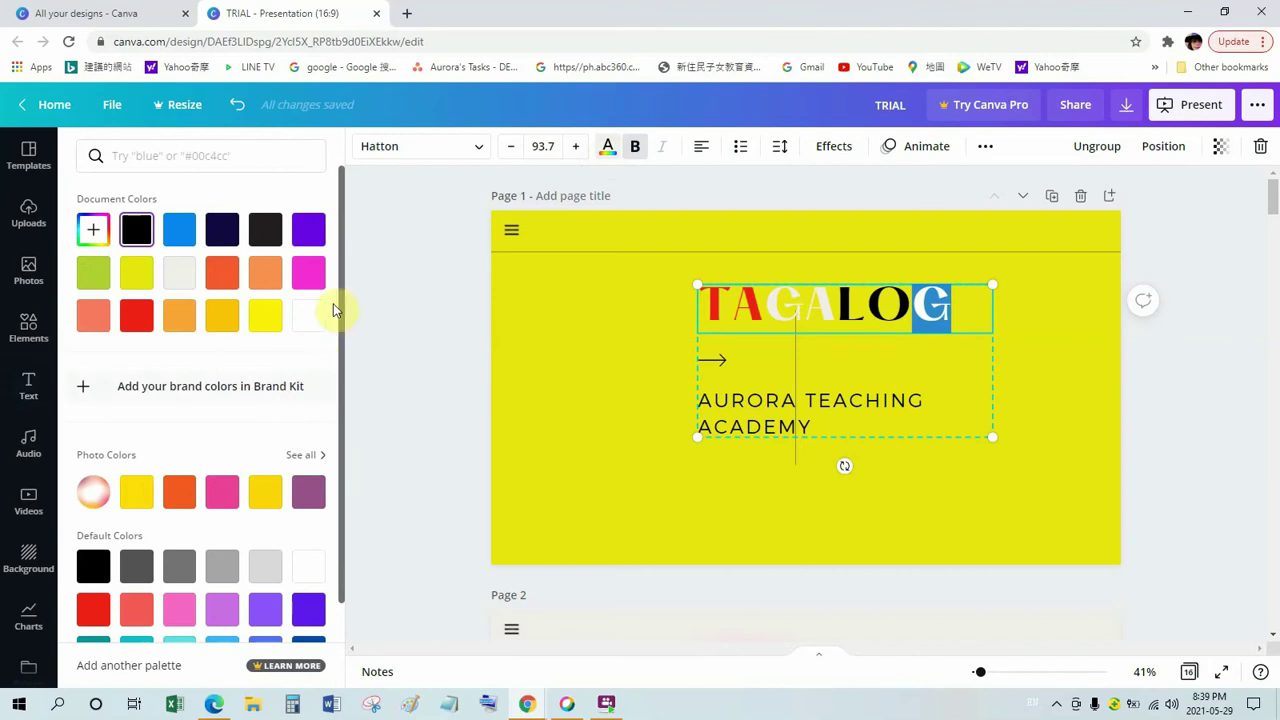
scroll(223, 566, down, 1)
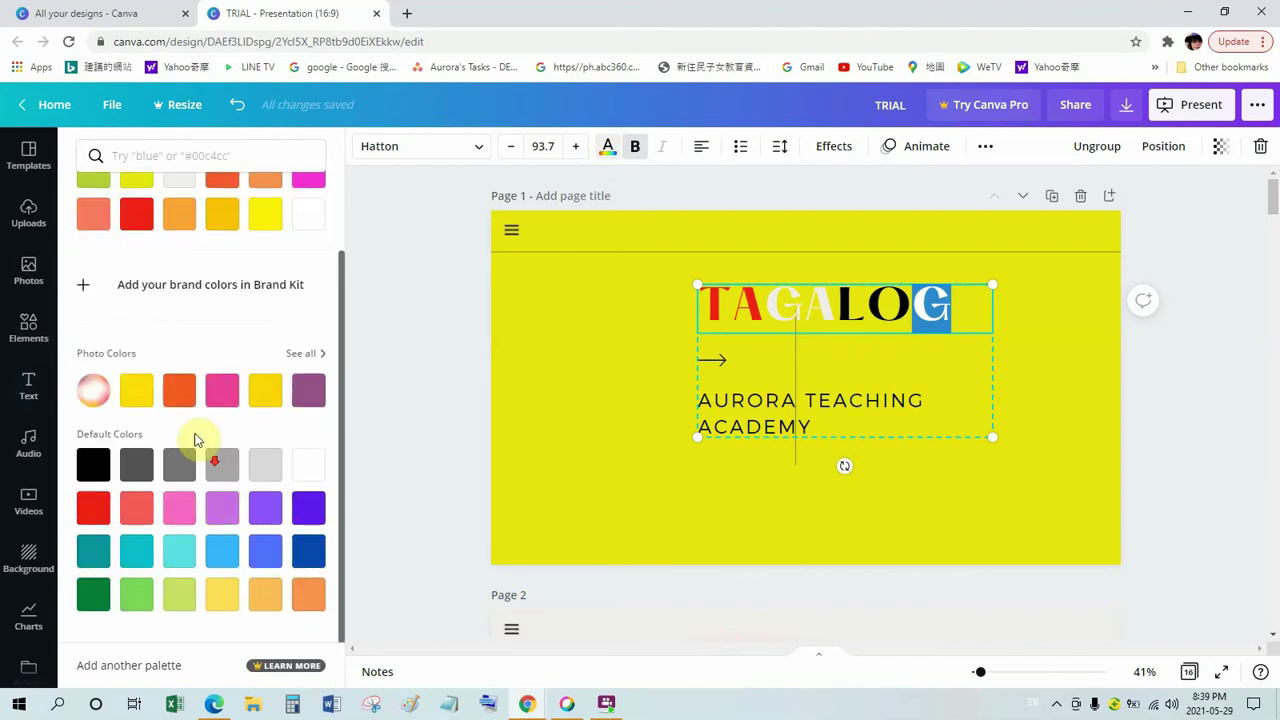
click(309, 551)
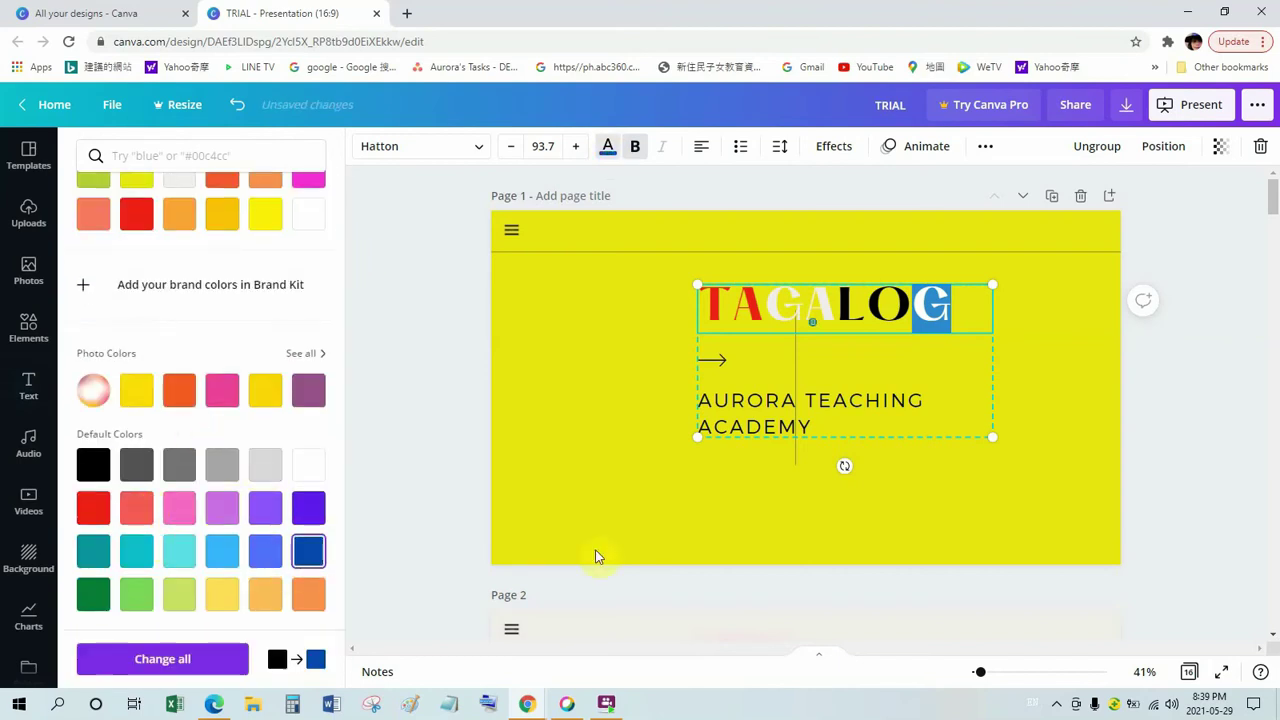
click(710, 507)
click(765, 514)
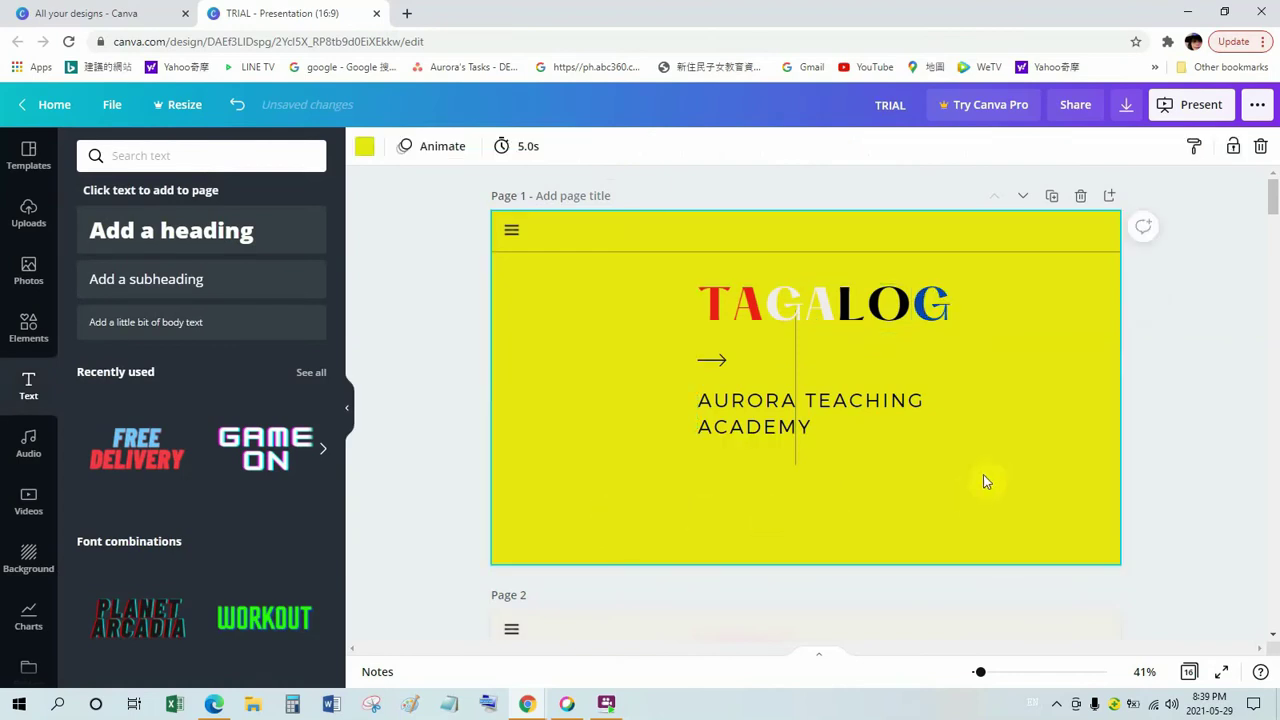
Color the letters "LO" of the TAGALOG title bright yellow from the document colors.
click(902, 320)
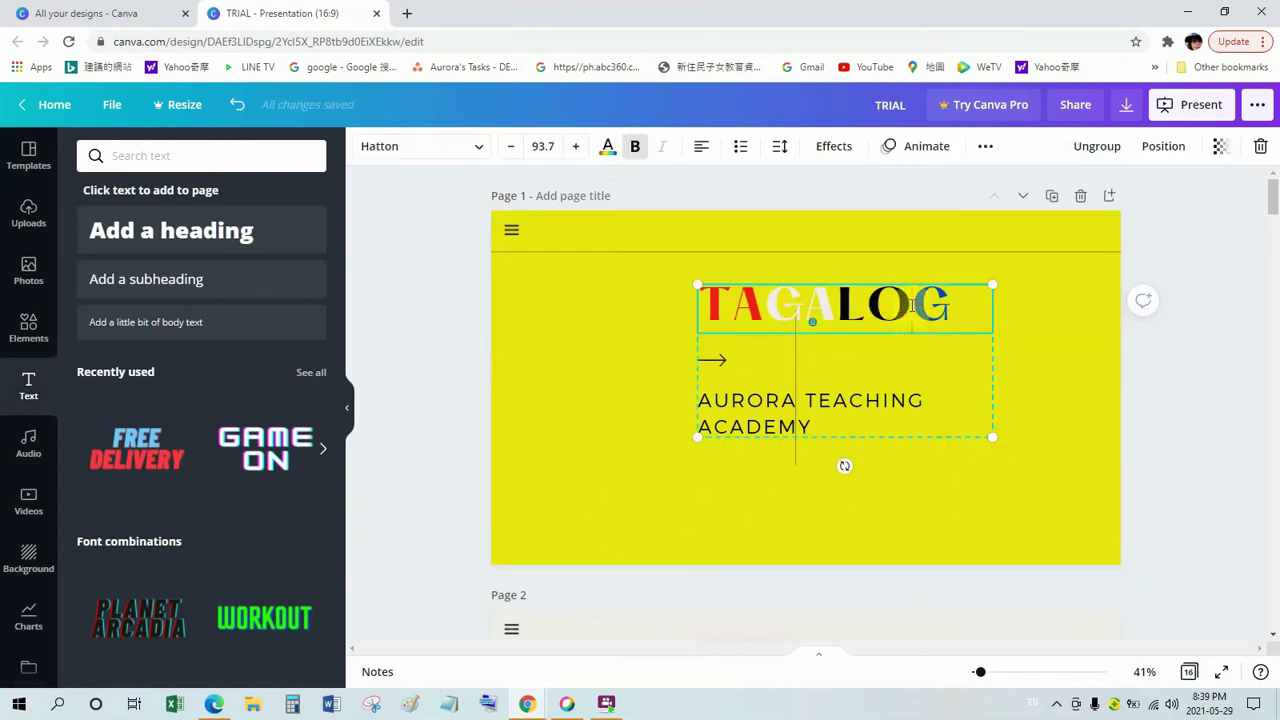
drag(888, 302, 848, 298)
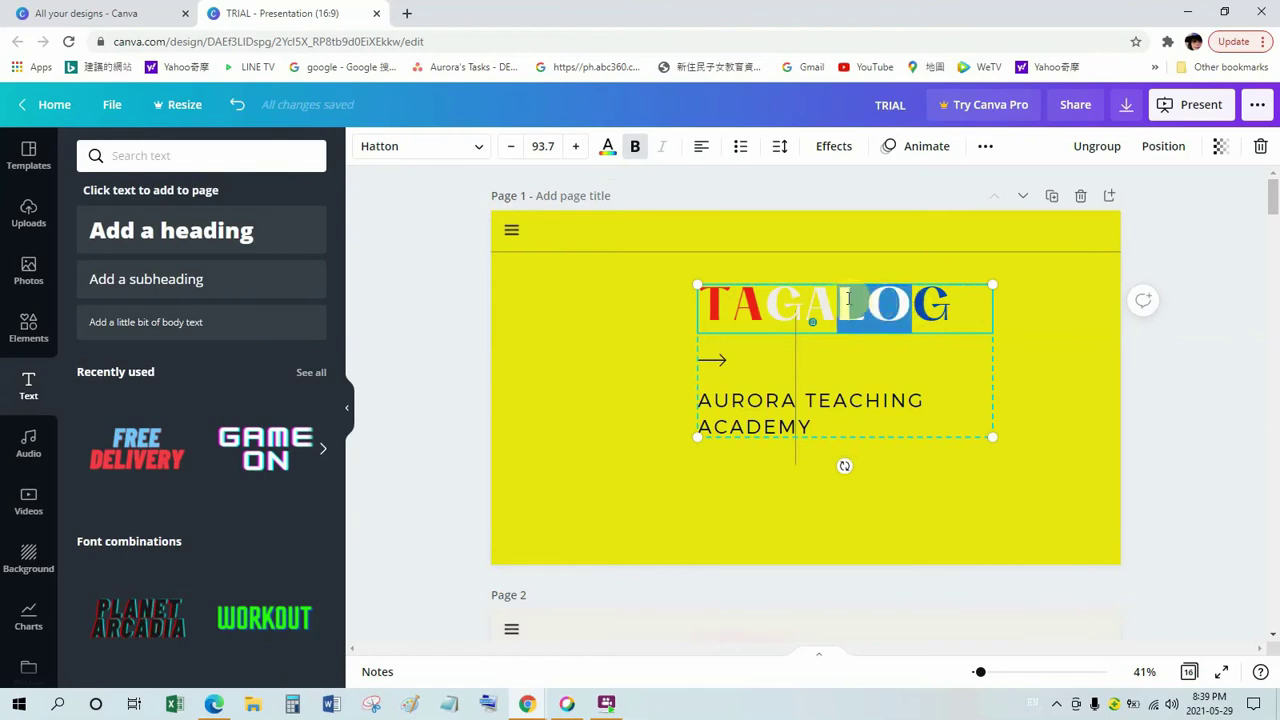
click(609, 148)
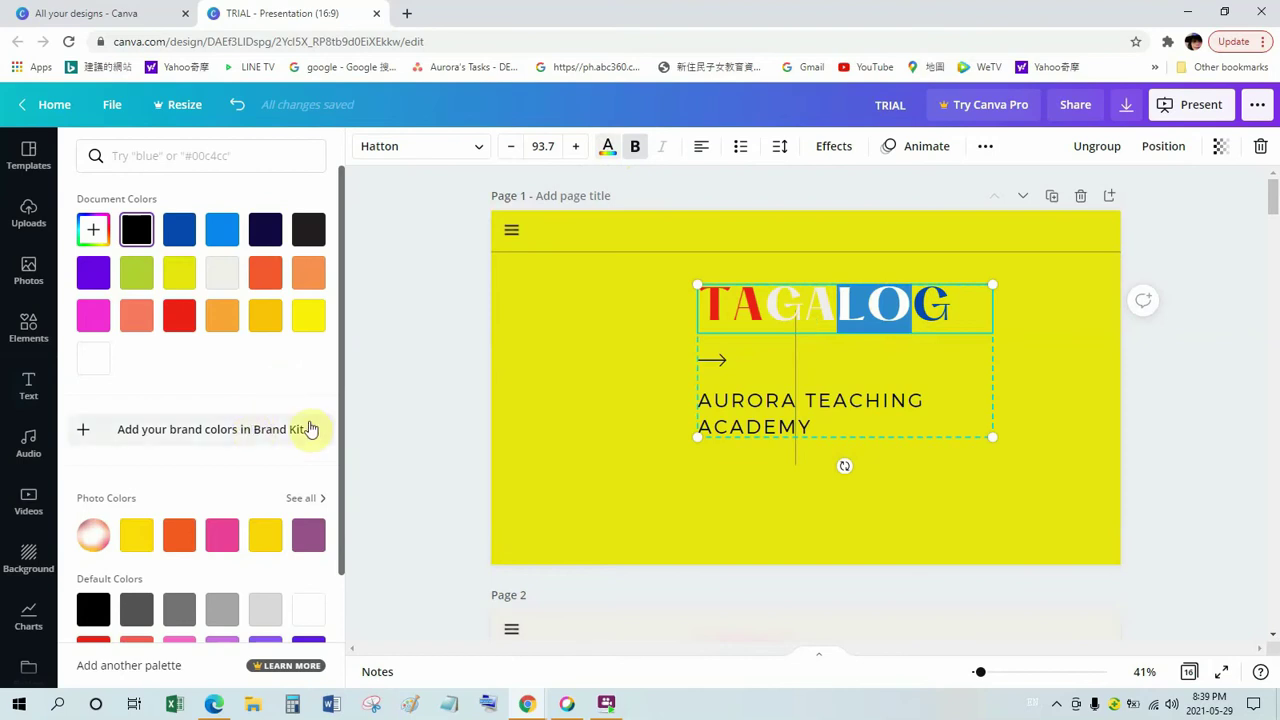
click(310, 318)
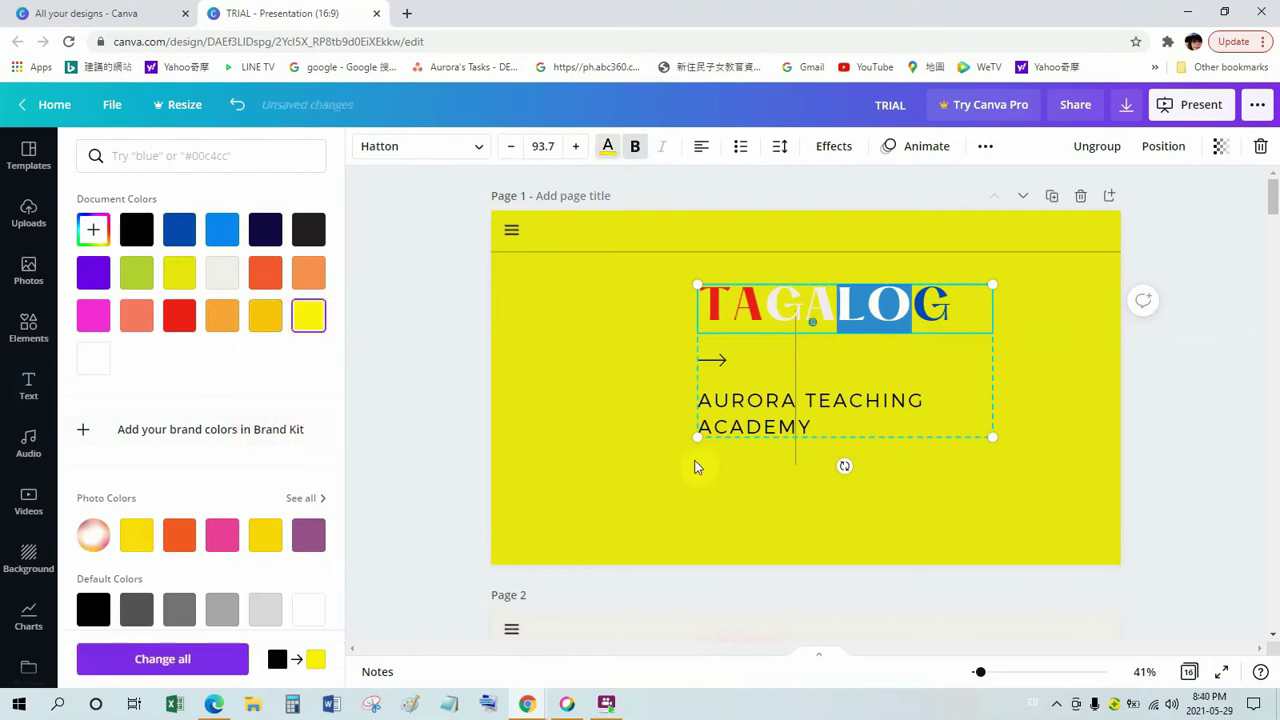
click(743, 494)
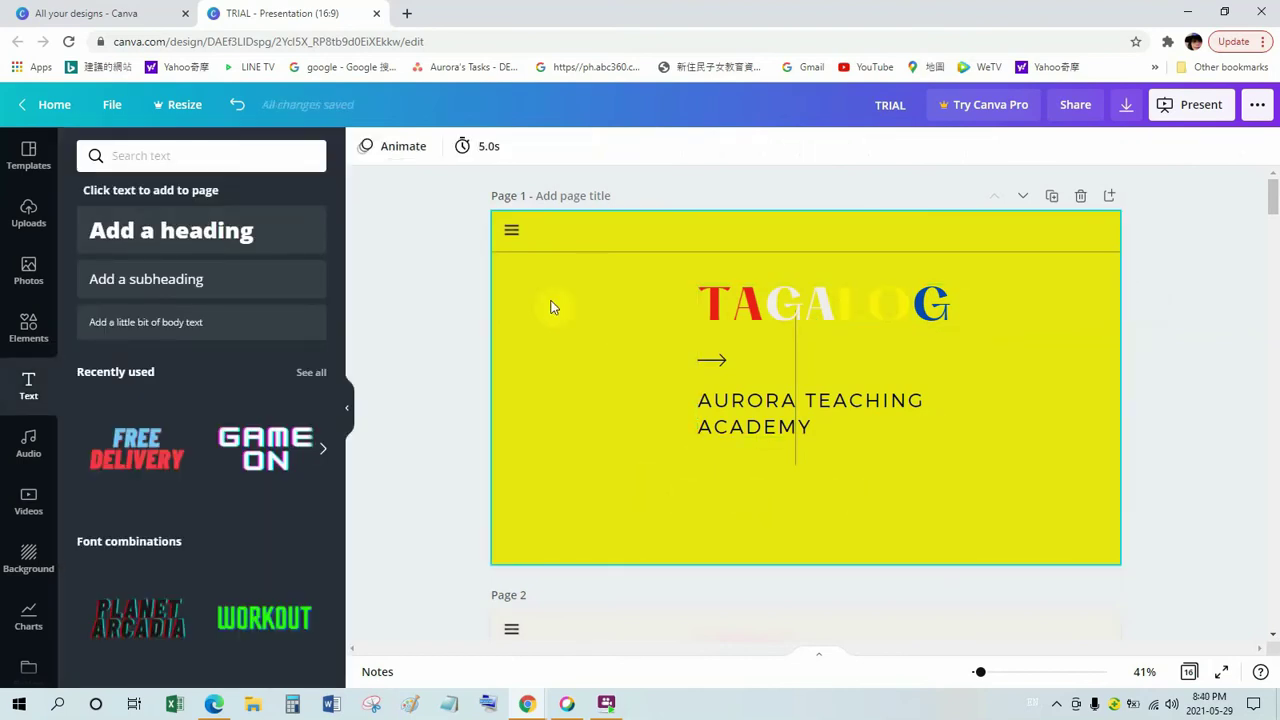
Apply the light-to-dark blue gradient from the background library to page 1.
click(553, 344)
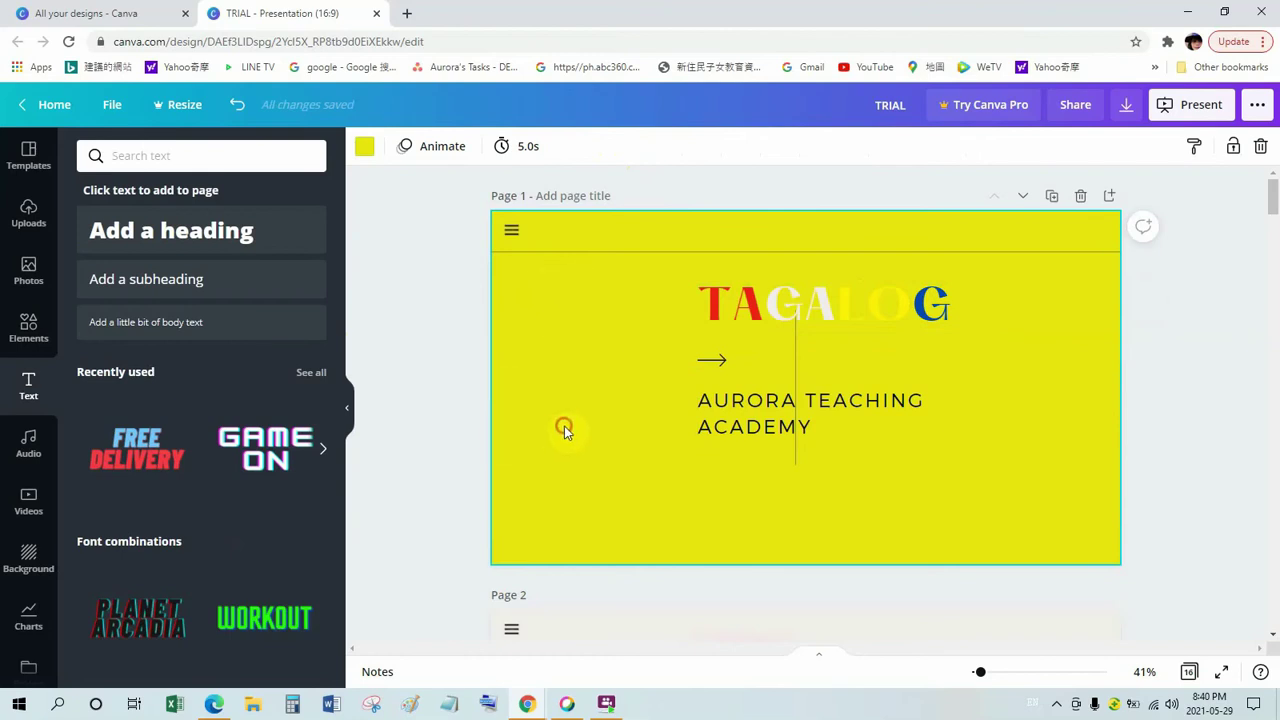
click(33, 575)
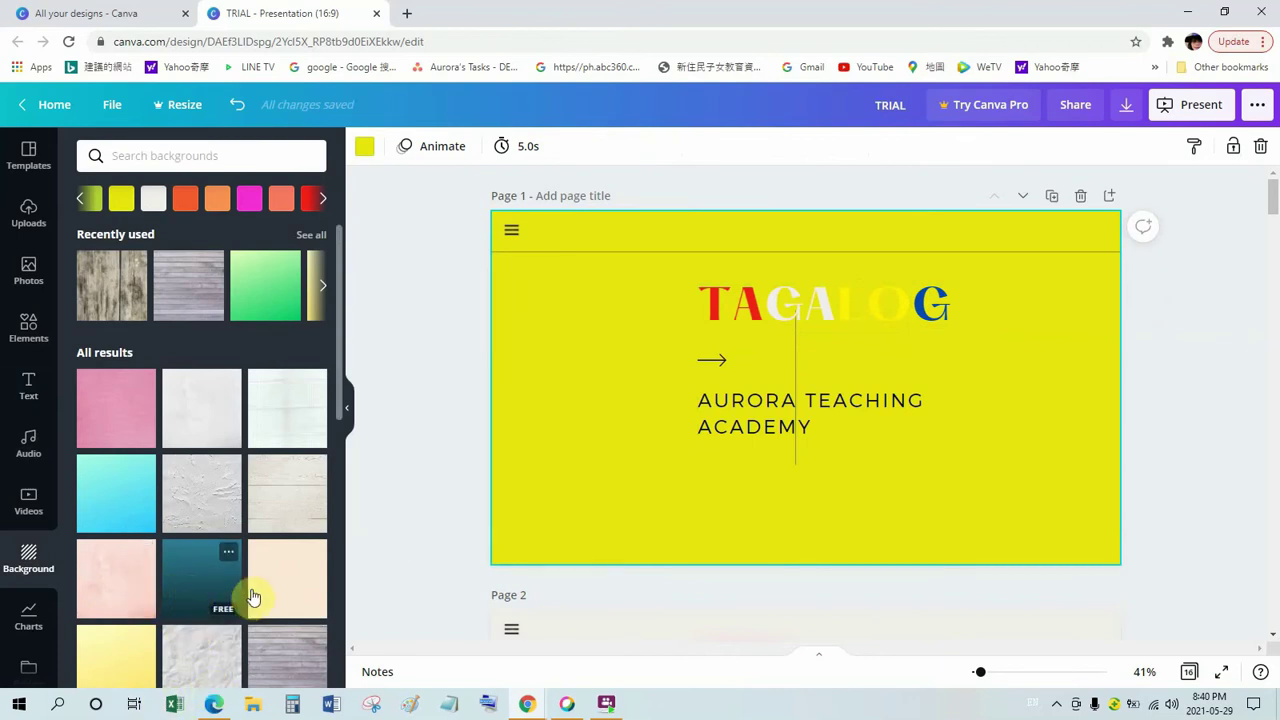
scroll(240, 590, down, 5)
scroll(240, 590, down, 2)
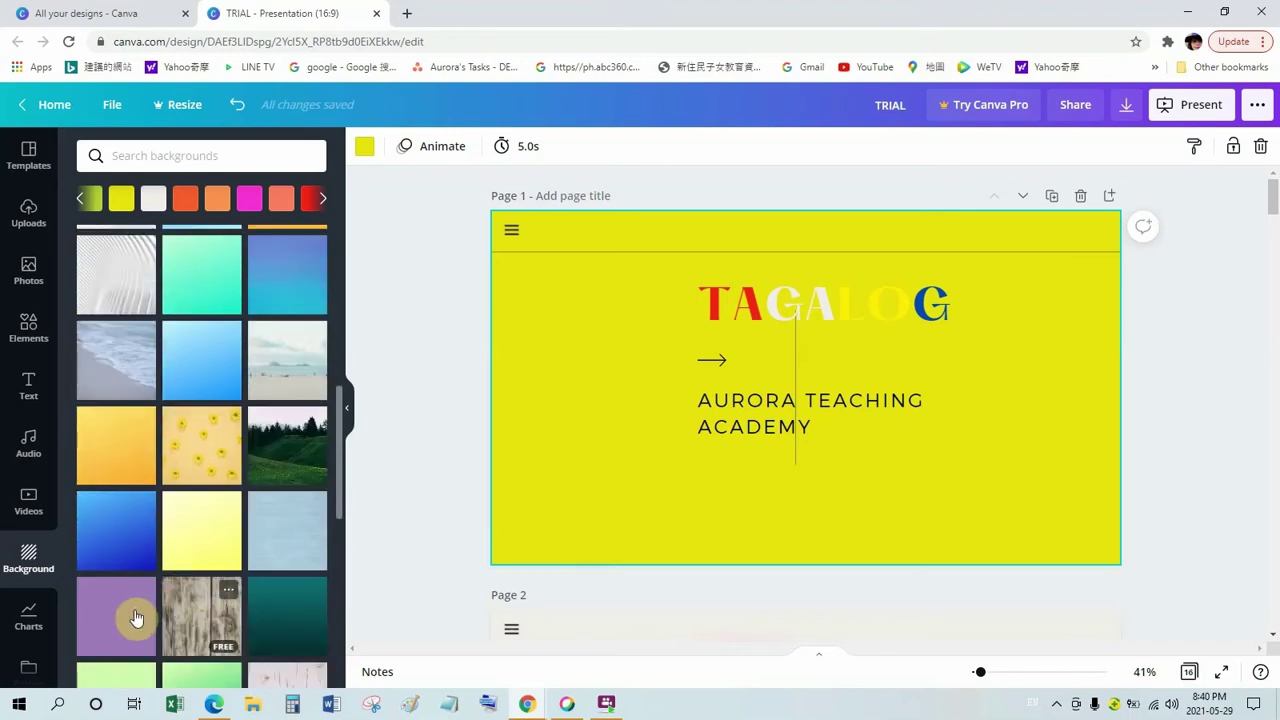
click(107, 550)
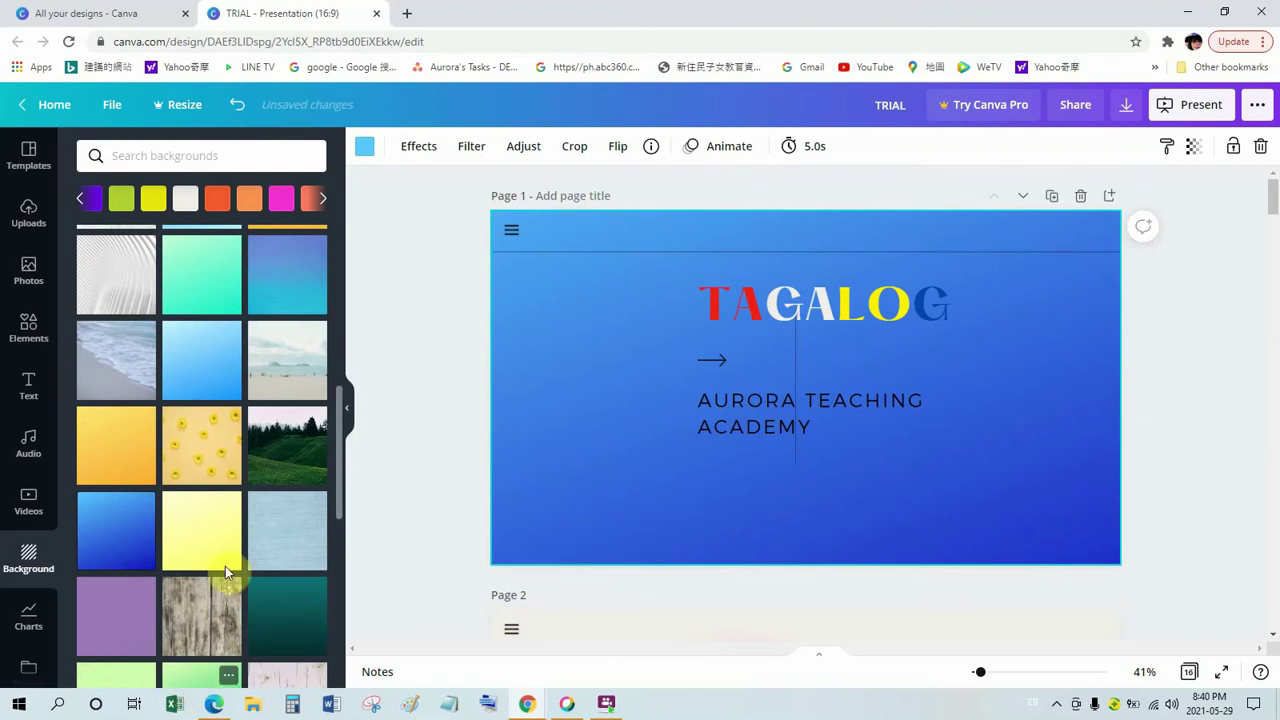
Try the green gradient background on page 1 and replace it with the dark brown wood planks background.
scroll(229, 566, down, 5)
scroll(238, 542, down, 1)
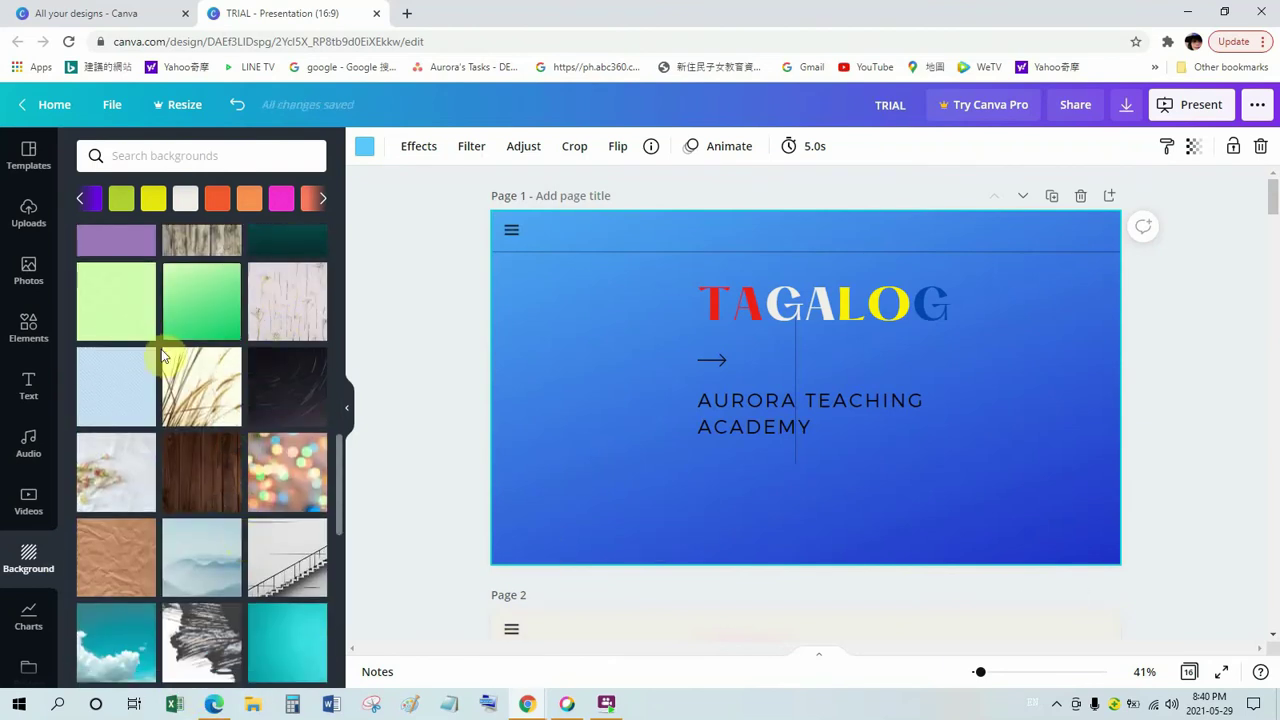
click(189, 323)
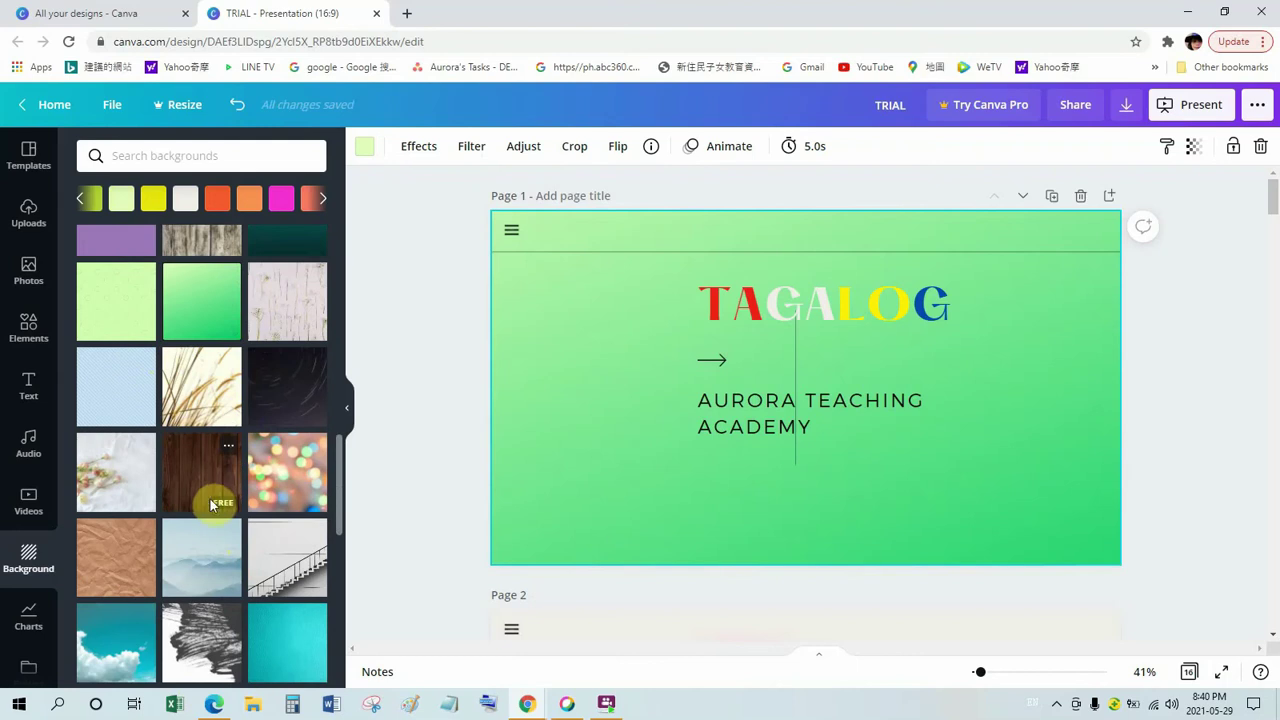
click(190, 477)
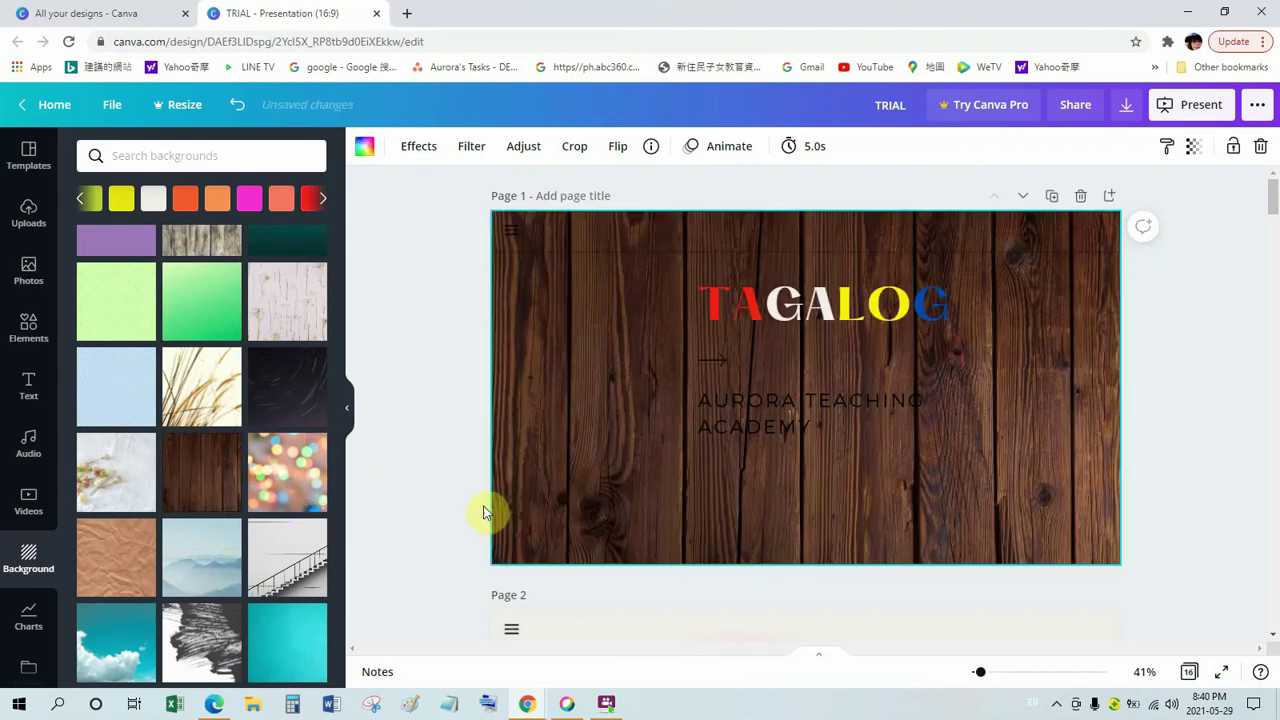
Move the TAGALOG title group slightly left so that it is centred horizontally on page 1.
drag(818, 316, 794, 303)
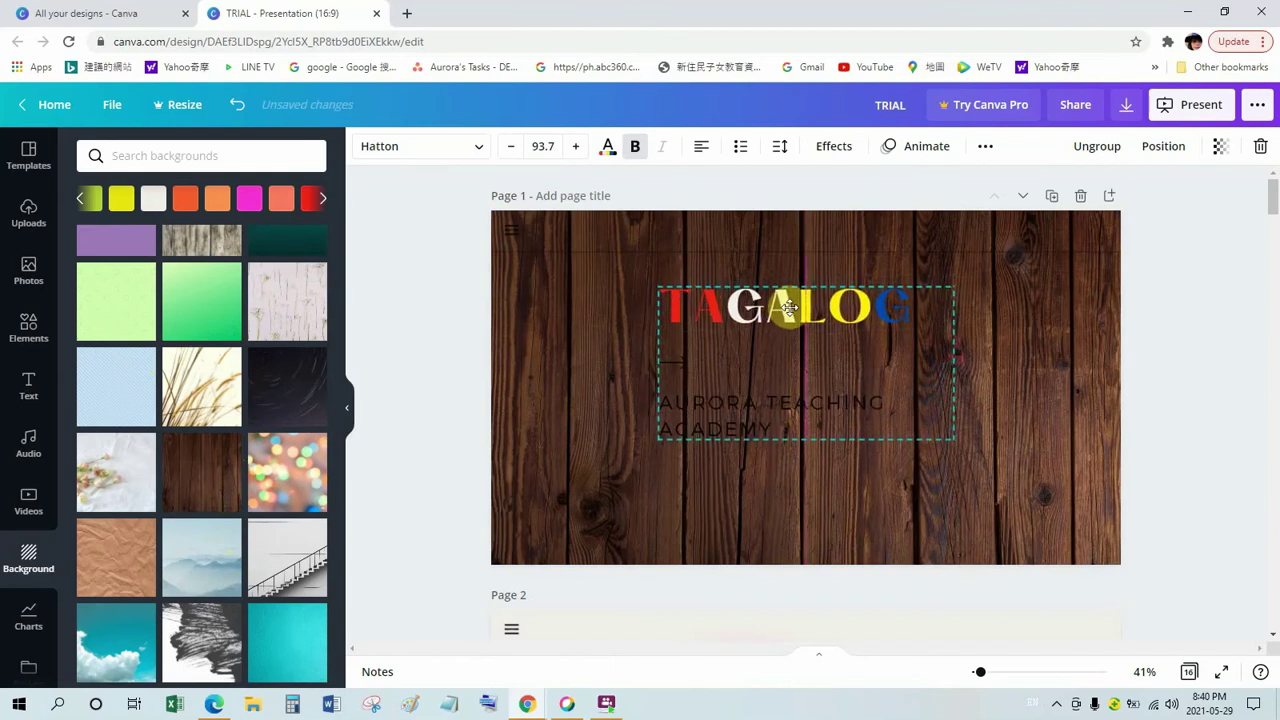
click(1014, 400)
click(926, 320)
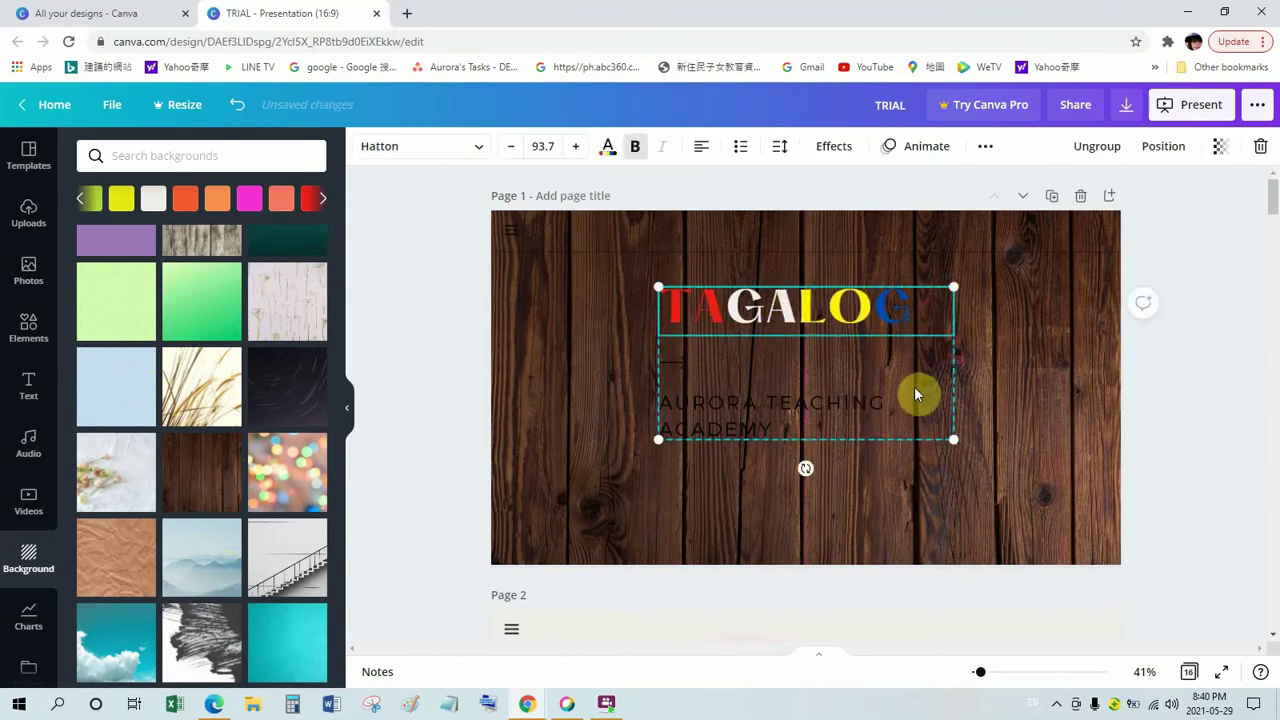
click(1081, 465)
Color the whole AURORA TEACHING ACADEMY subtitle off-white from the document colors.
click(784, 427)
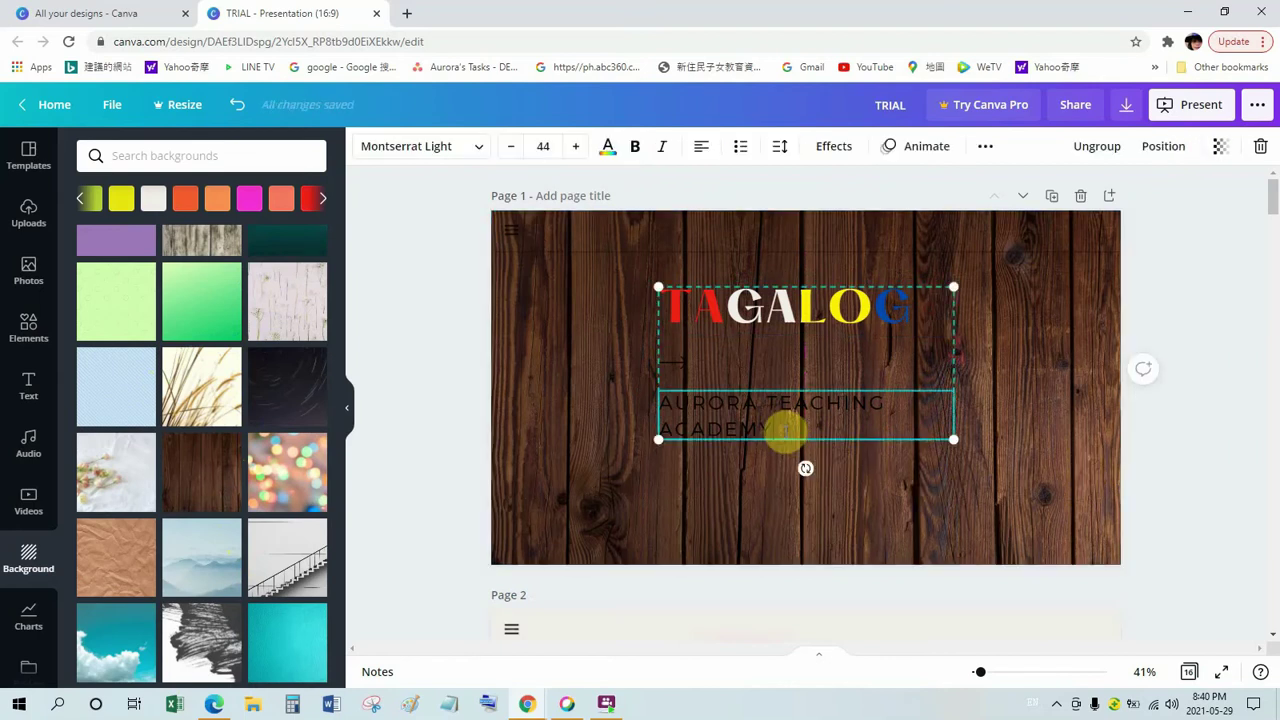
click(667, 402)
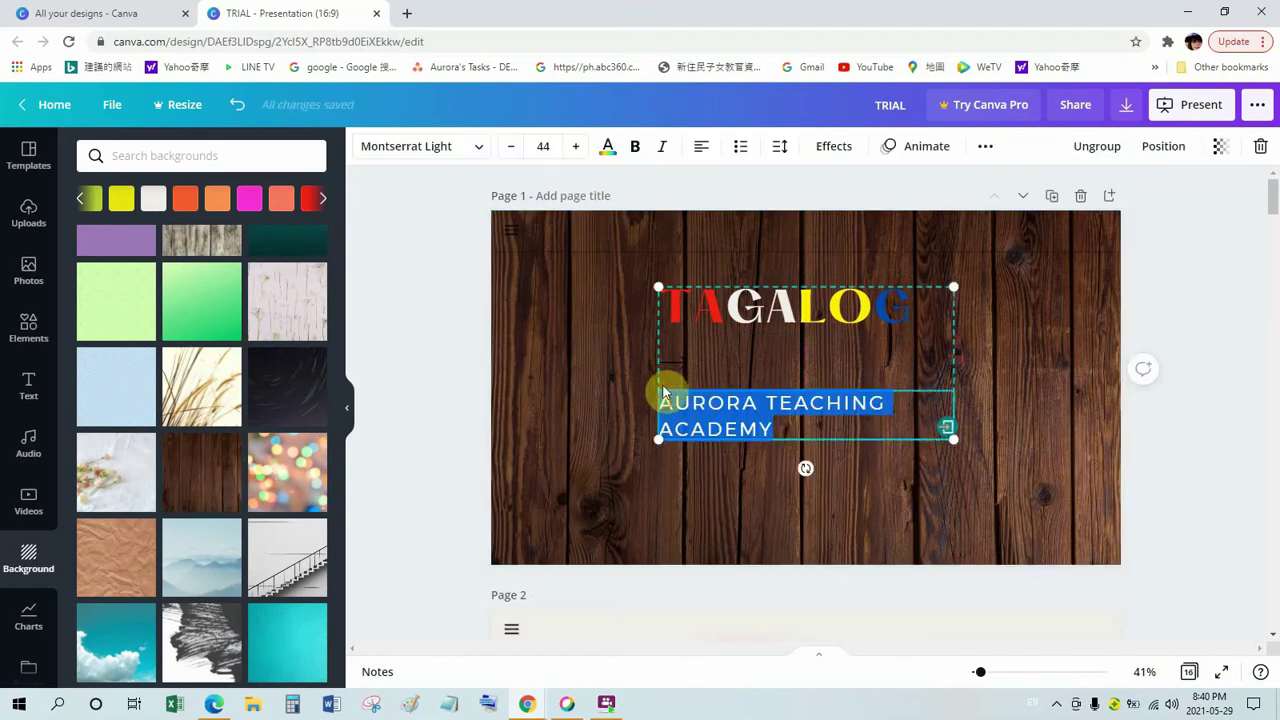
click(608, 150)
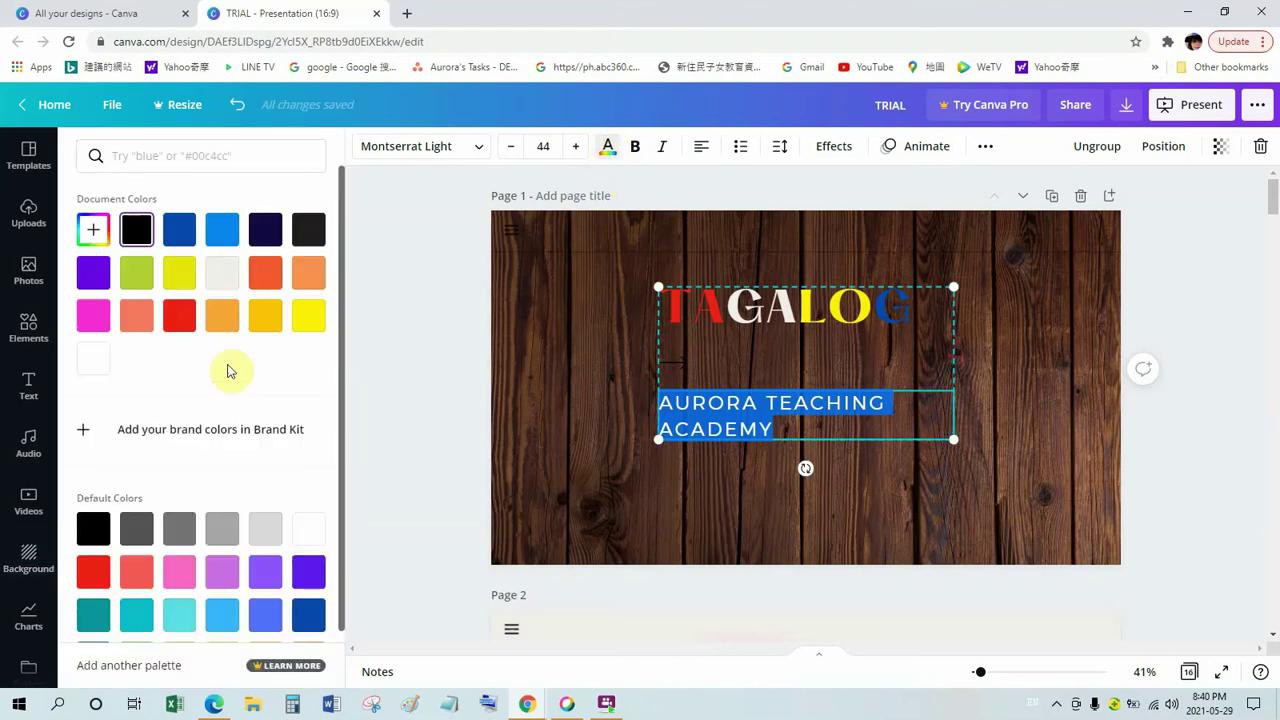
click(223, 274)
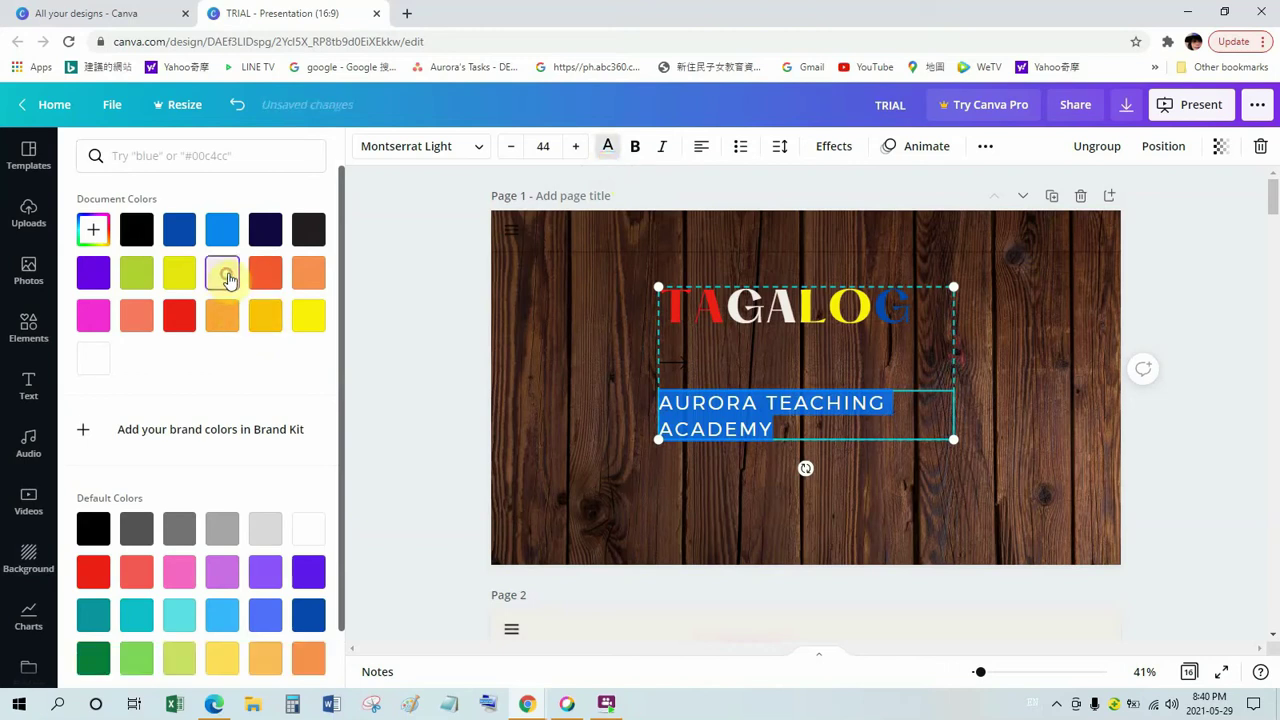
click(548, 441)
click(600, 478)
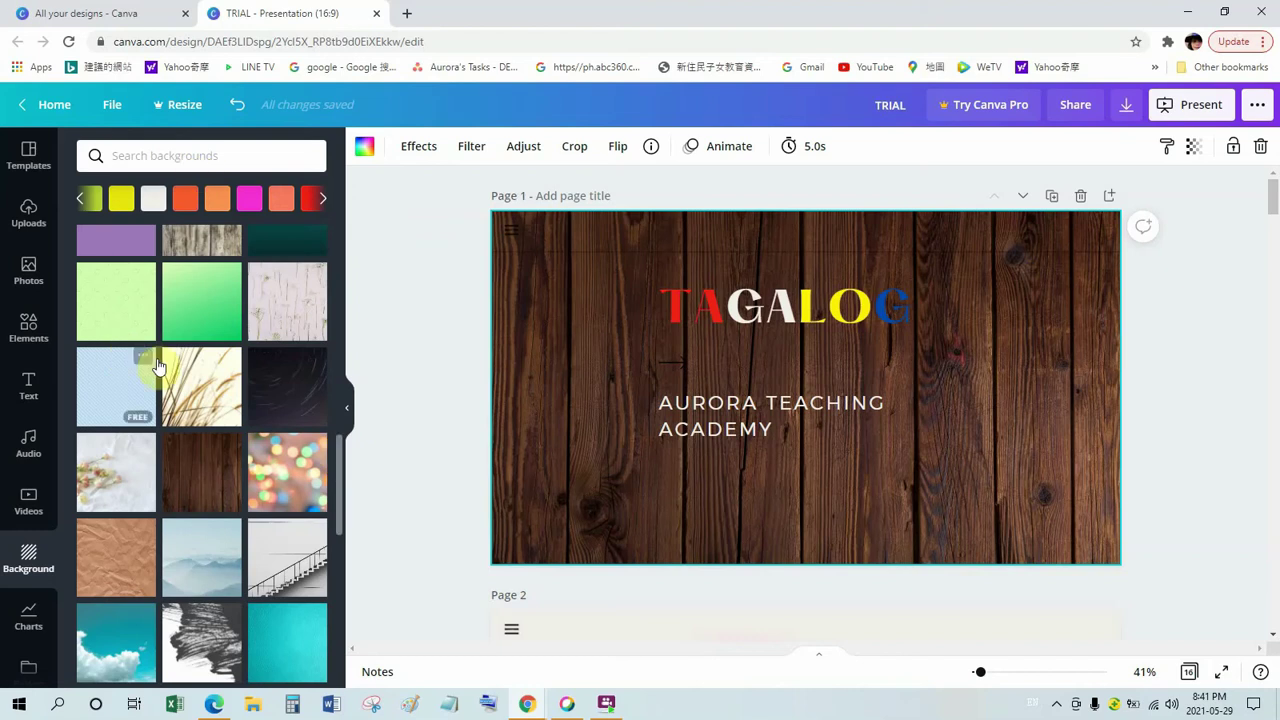
Collapse the side panel and remove the Science Lesson text group, the orange-pink blur and the blue blur from page 2.
click(349, 412)
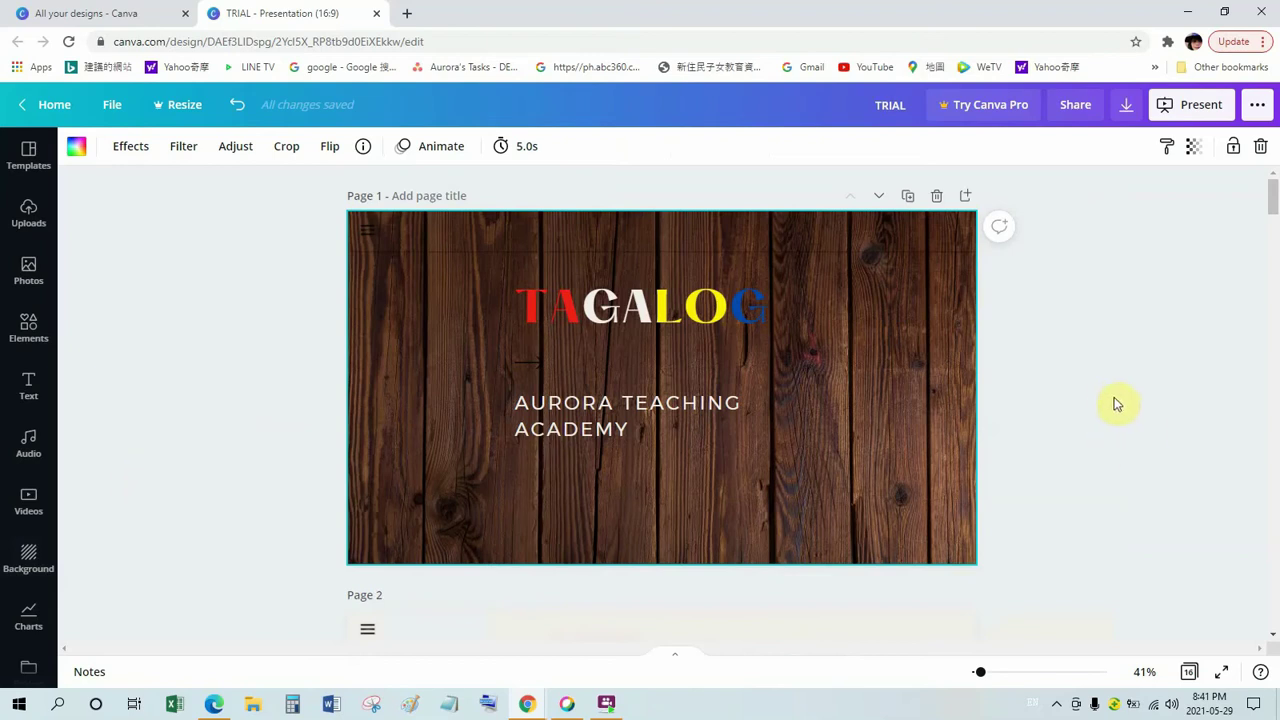
scroll(1115, 402, down, 4)
scroll(1112, 400, up, 3)
scroll(1110, 400, up, 1)
scroll(1110, 400, down, 4)
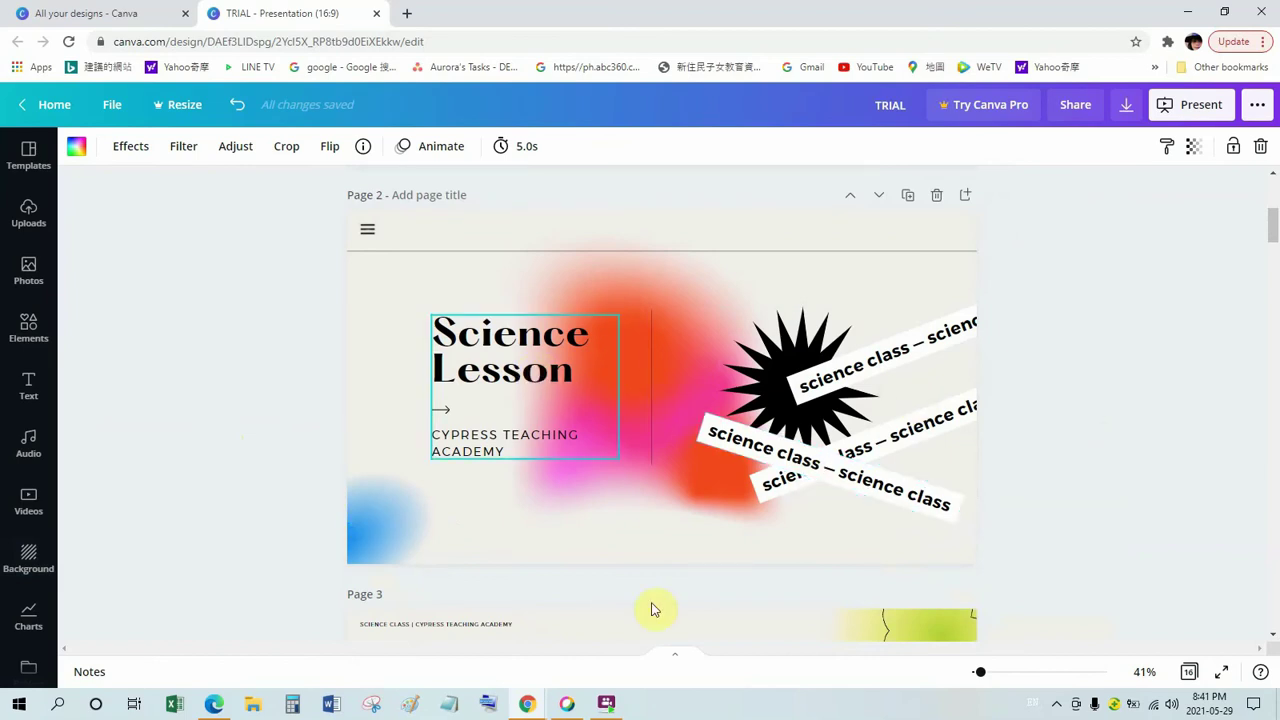
click(520, 388)
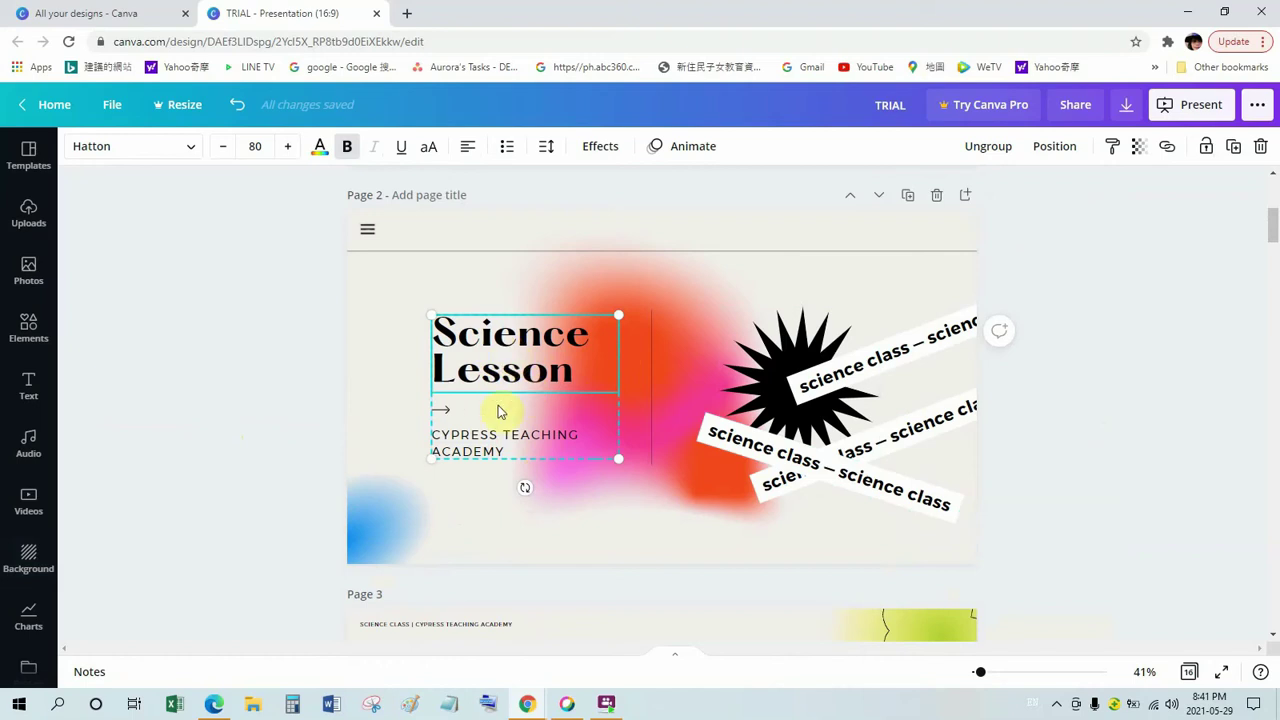
drag(506, 367, 232, 372)
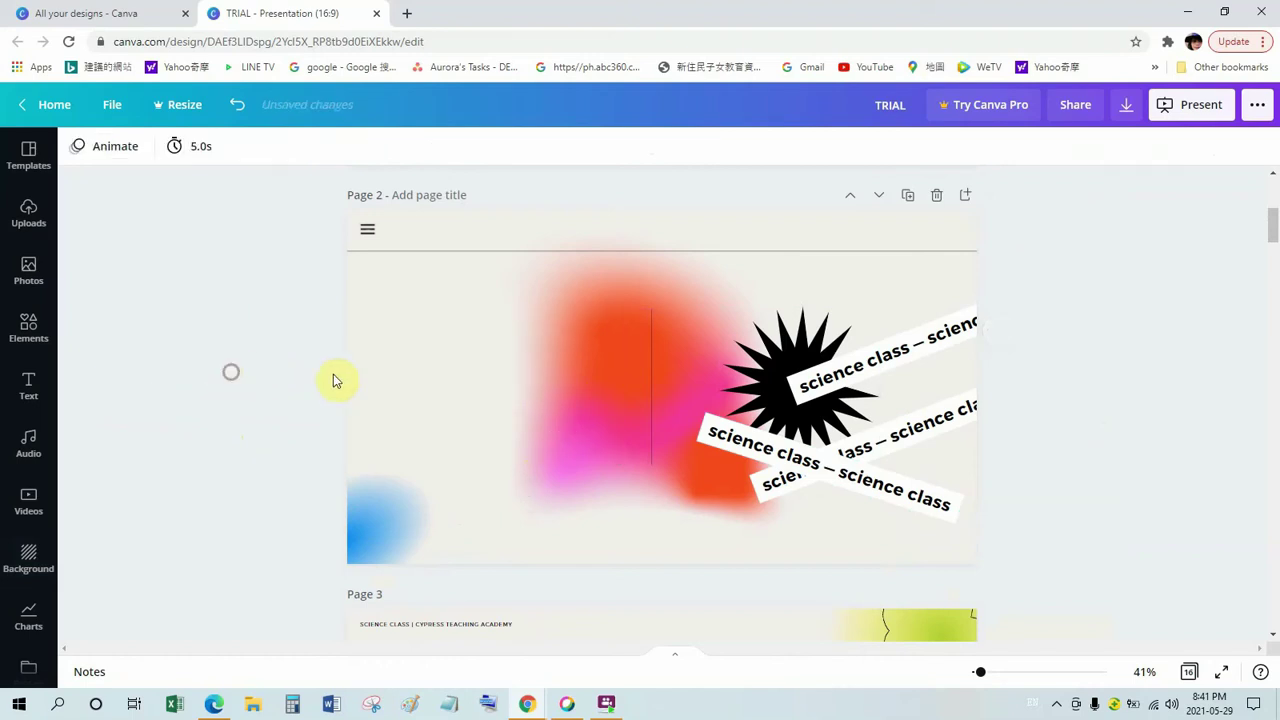
drag(654, 366, 77, 366)
click(349, 517)
drag(276, 517, 160, 520)
Remove the black starburst and the three "science class" strips from page 2.
click(840, 380)
drag(870, 355, 1180, 330)
click(814, 400)
drag(814, 400, 1180, 420)
click(914, 423)
key(Delete)
click(850, 485)
drag(850, 485, 1189, 431)
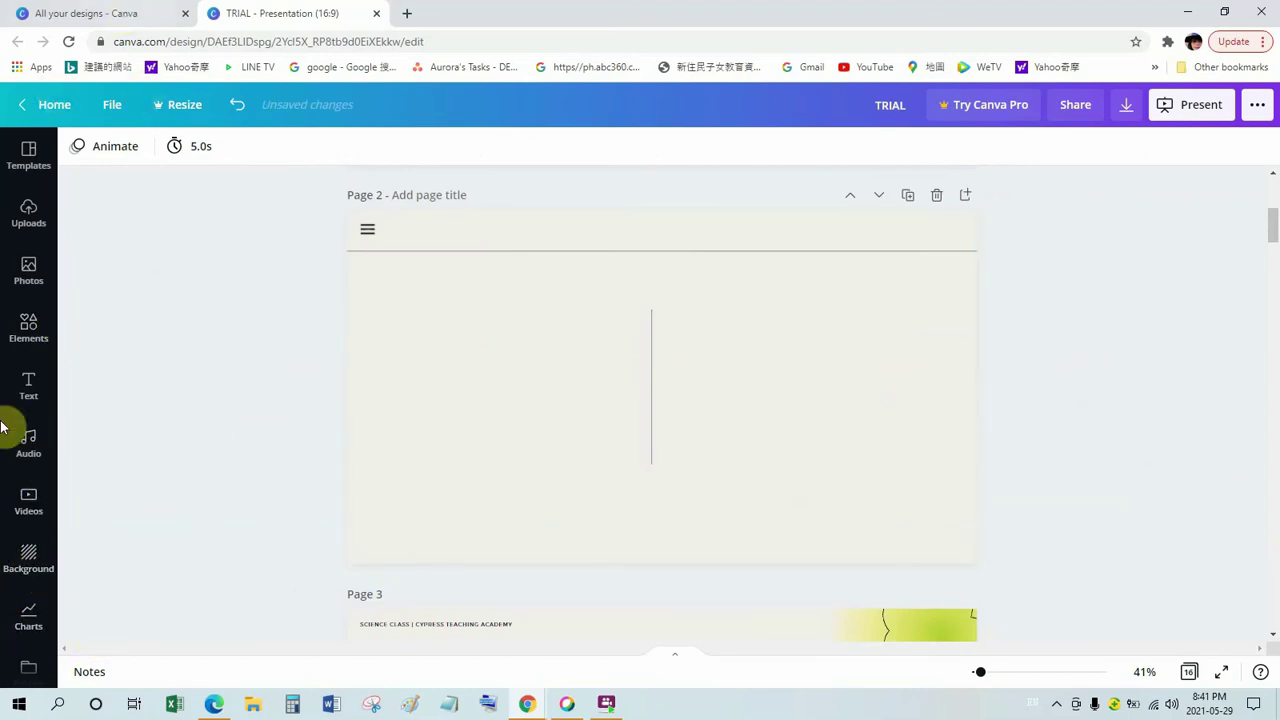
Apply the rainbow glitter photo from the background library to page 2.
click(22, 548)
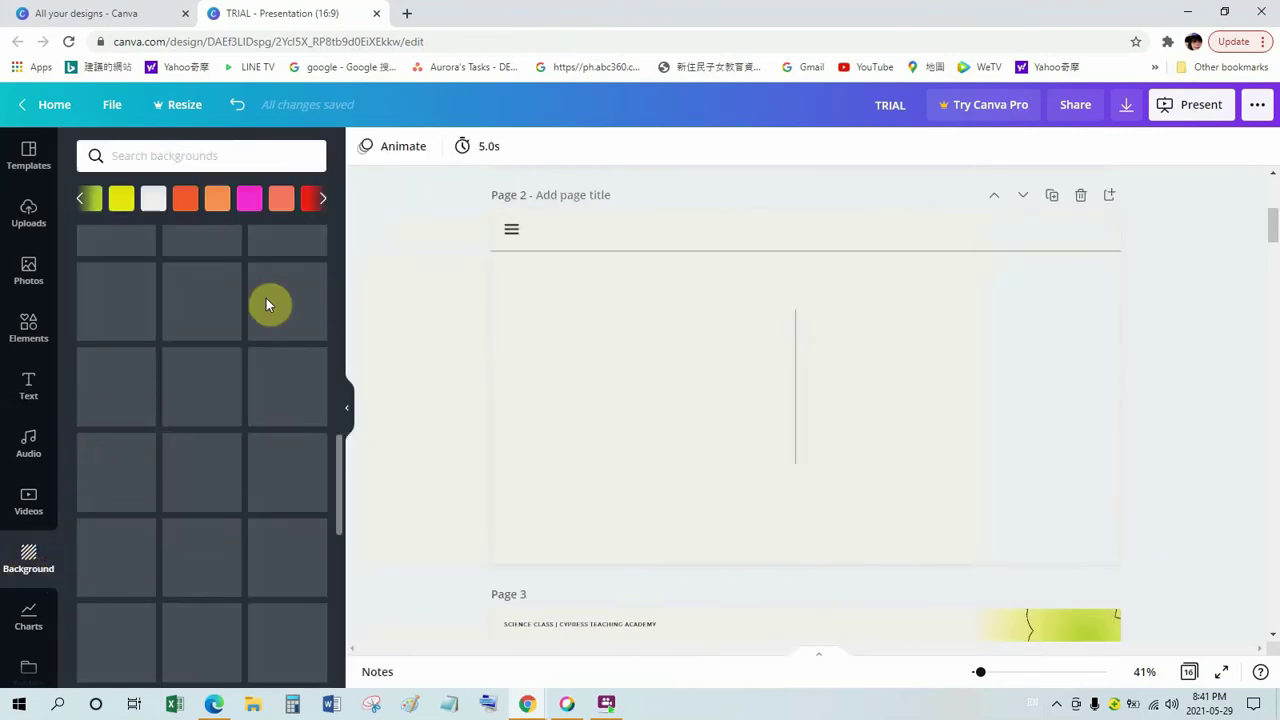
scroll(283, 406, down, 2)
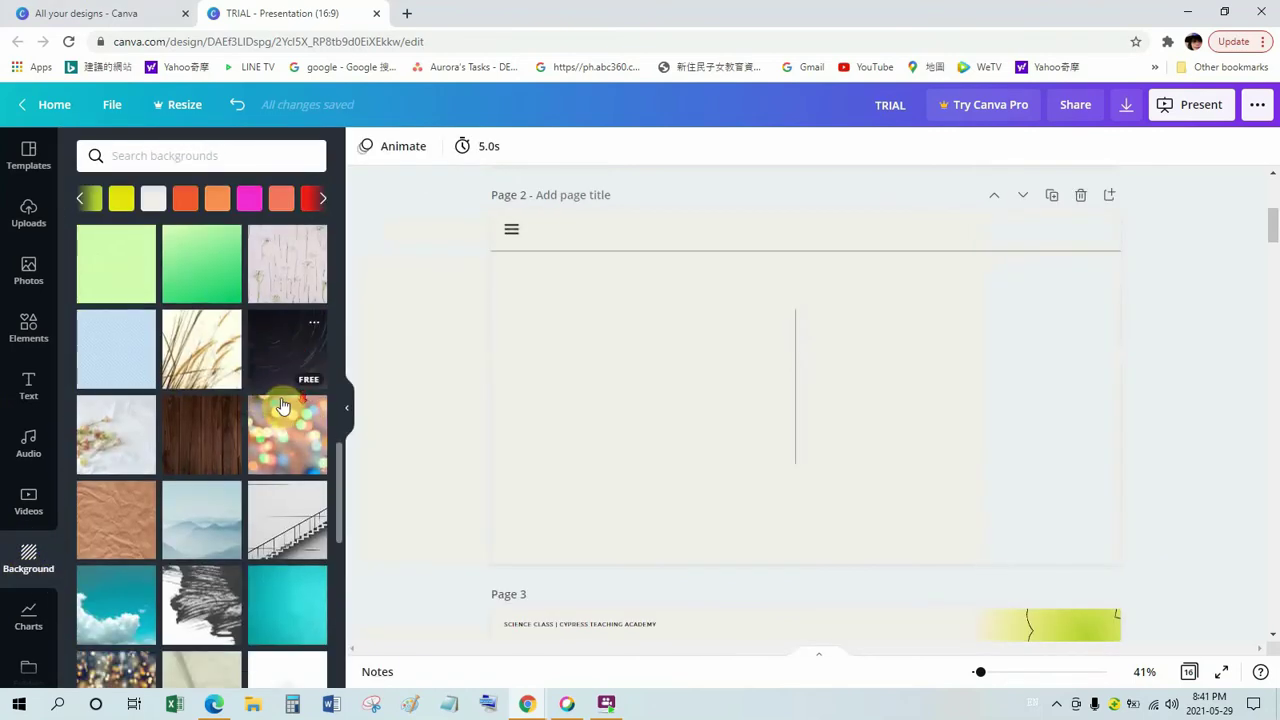
scroll(220, 370, down, 1)
scroll(200, 358, down, 2)
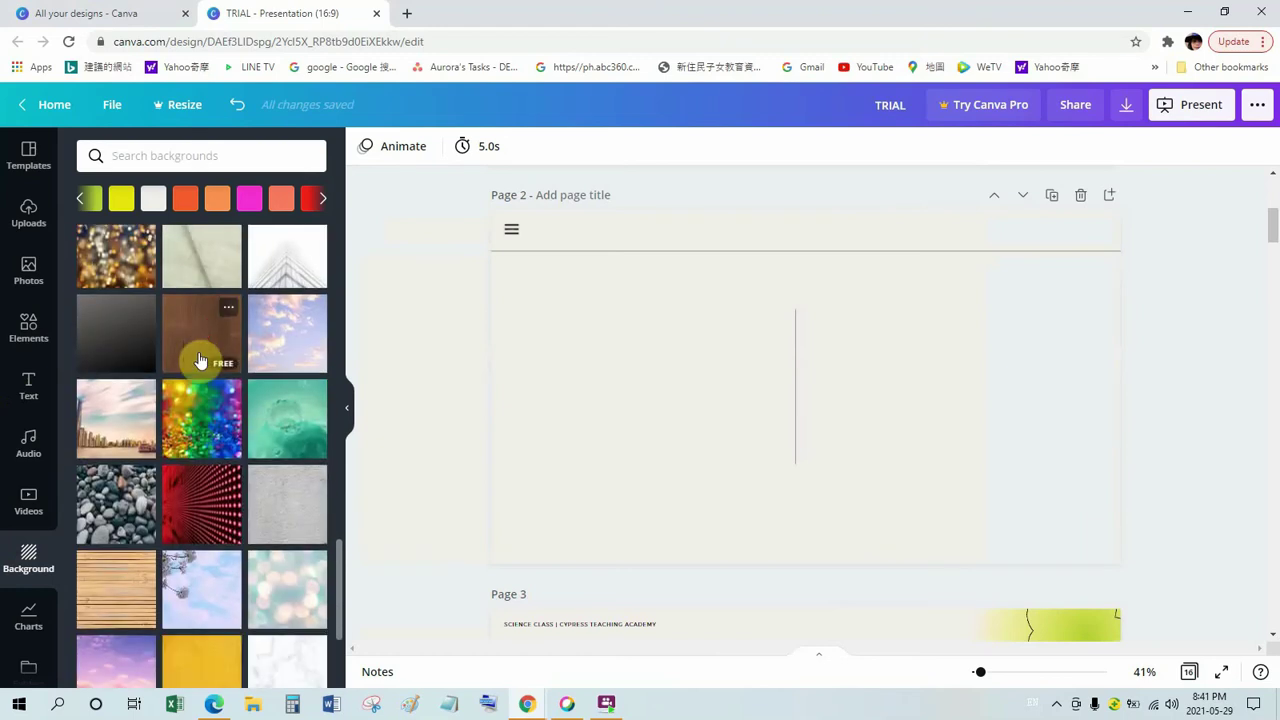
click(200, 415)
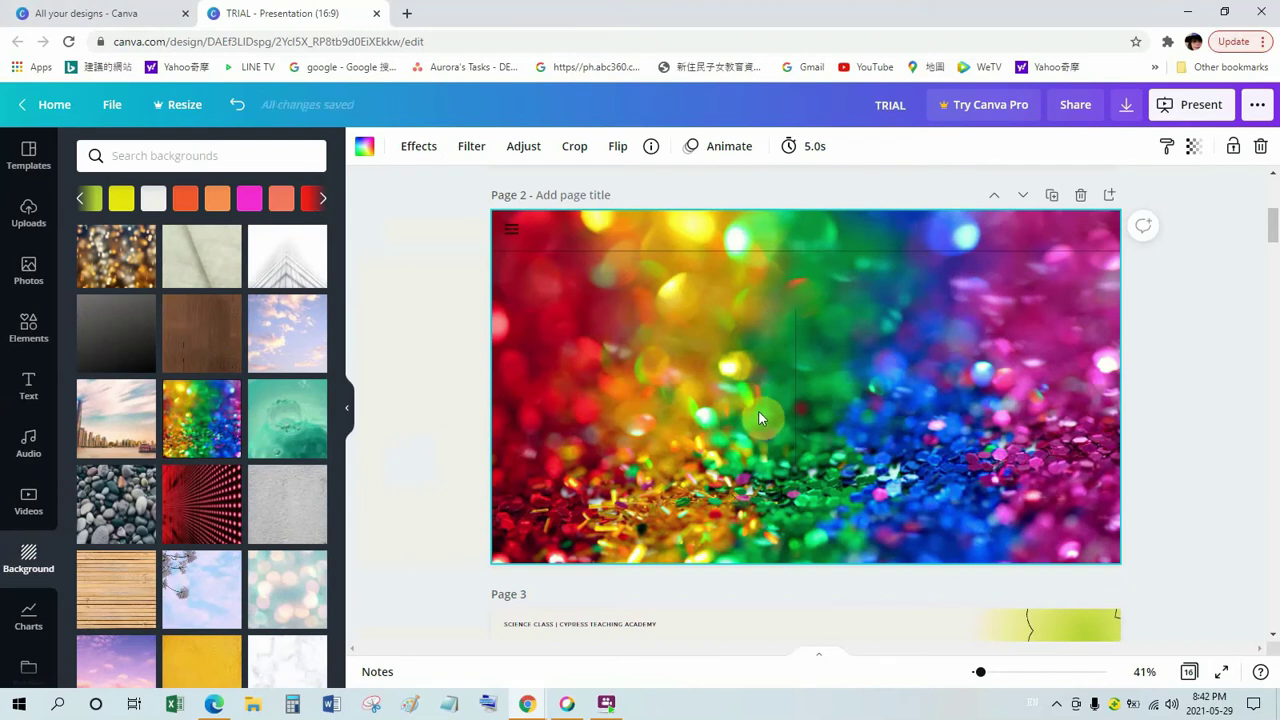
Add three default heading text boxes to page 2.
scroll(756, 416, down, 1)
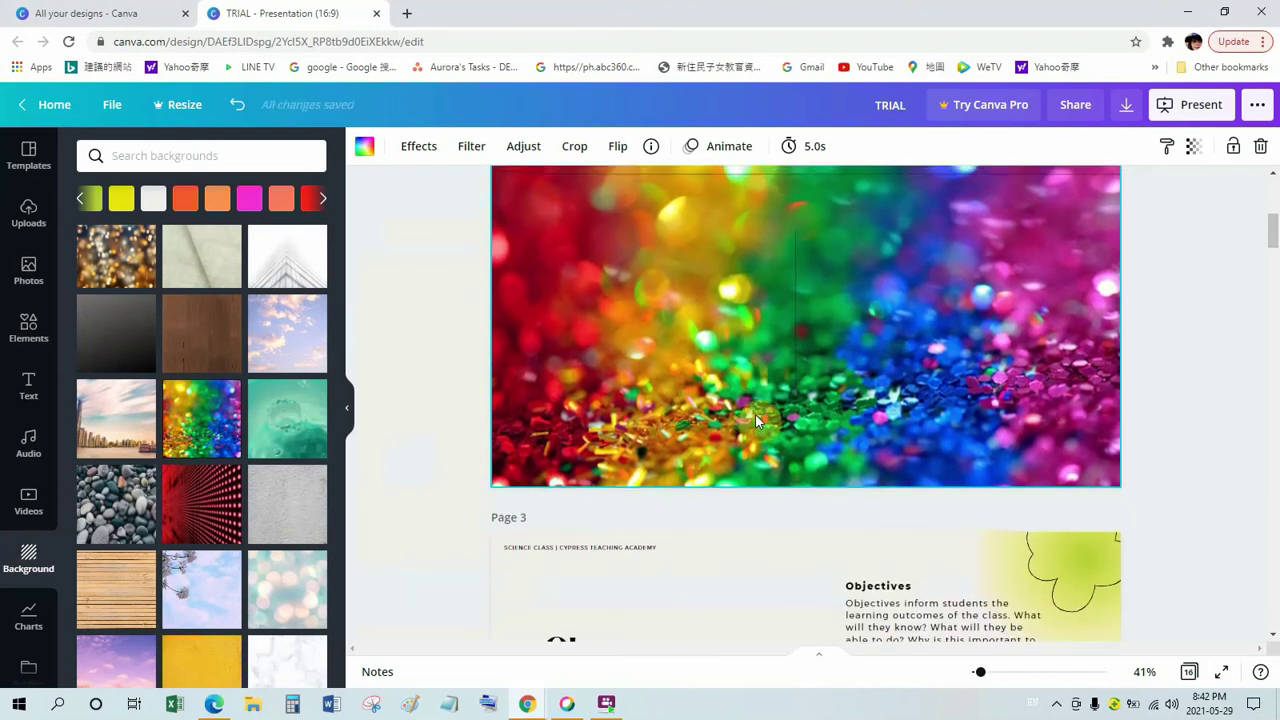
scroll(755, 421, up, 2)
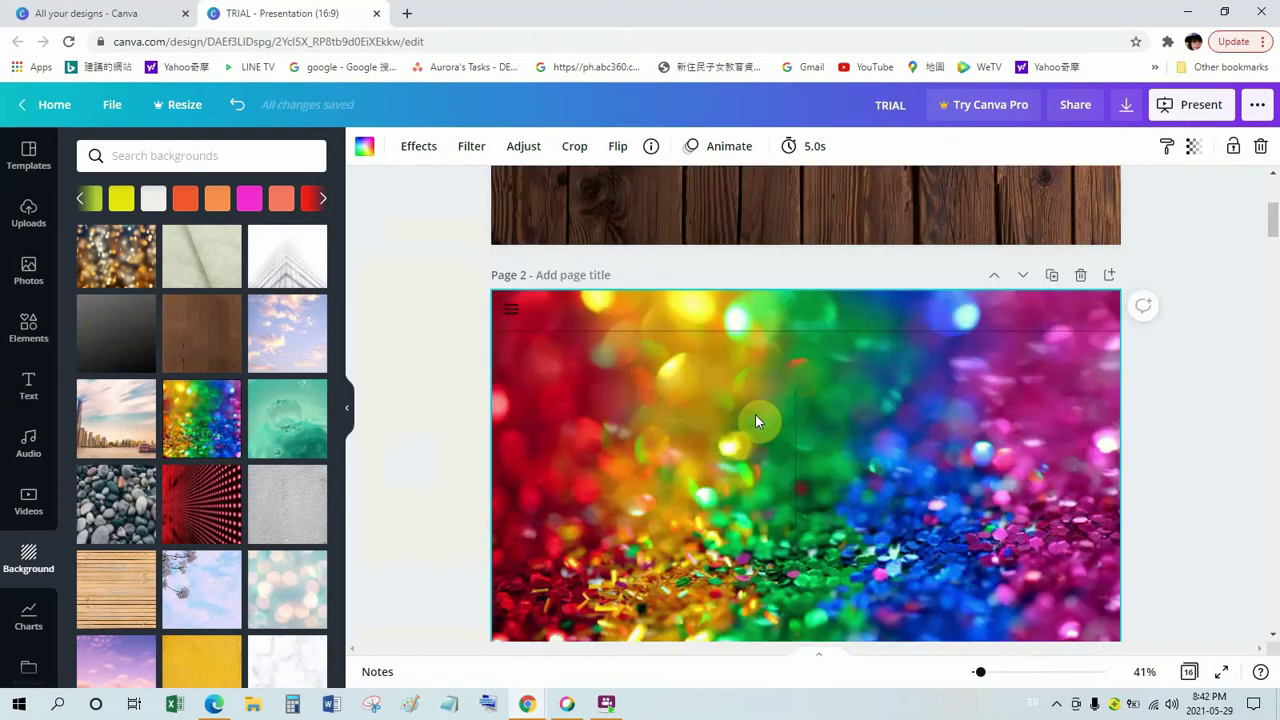
click(20, 393)
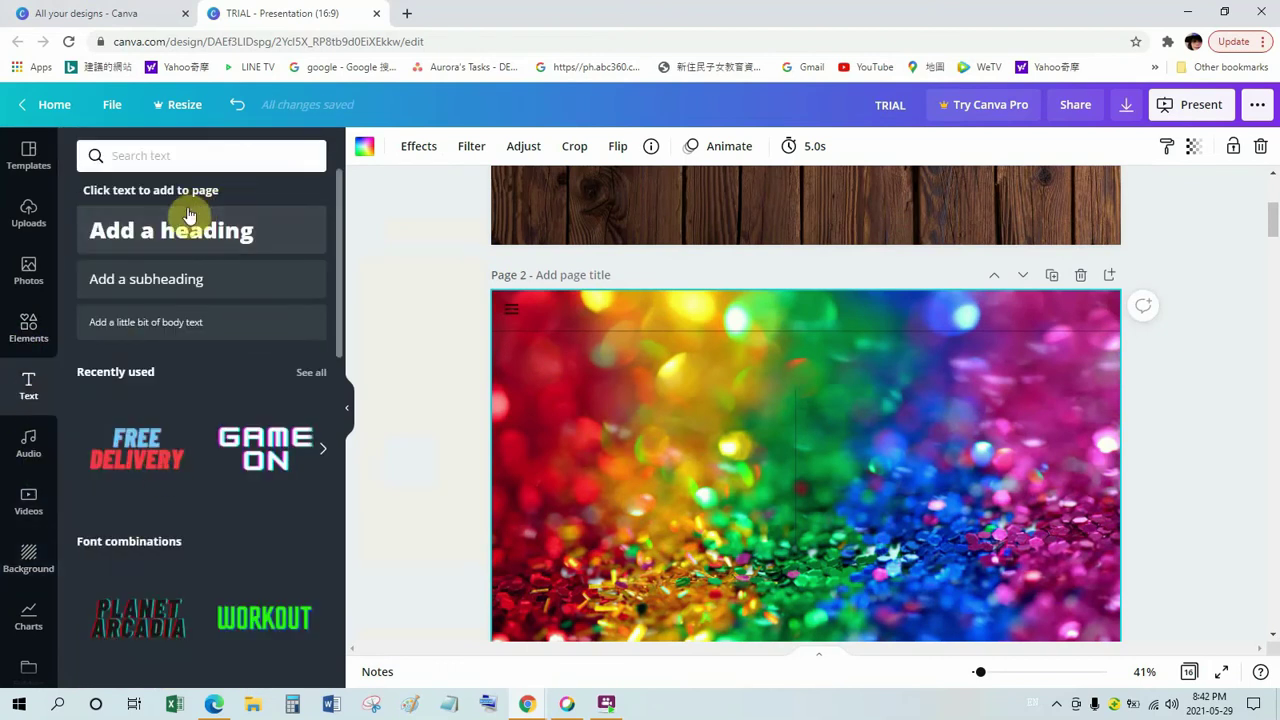
click(210, 231)
click(208, 230)
click(206, 230)
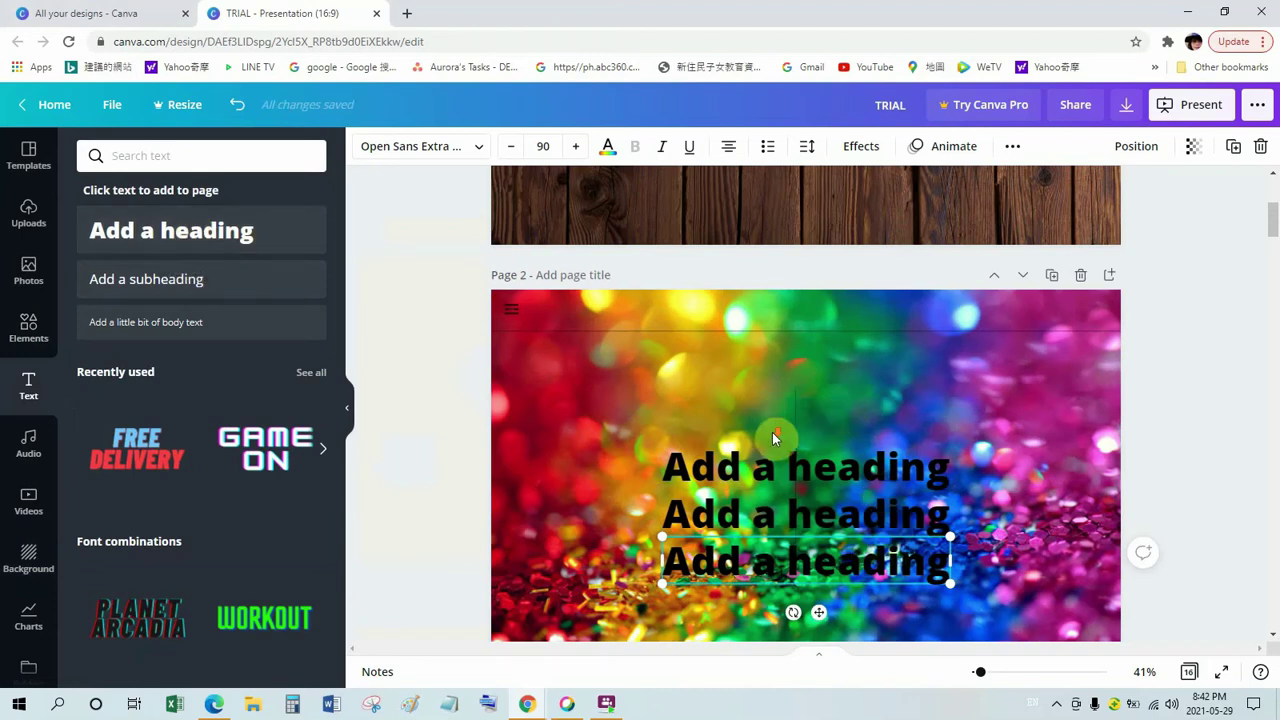
Replace the text of the uppermost heading on page 2 with FILIPINO.
scroll(773, 437, down, 3)
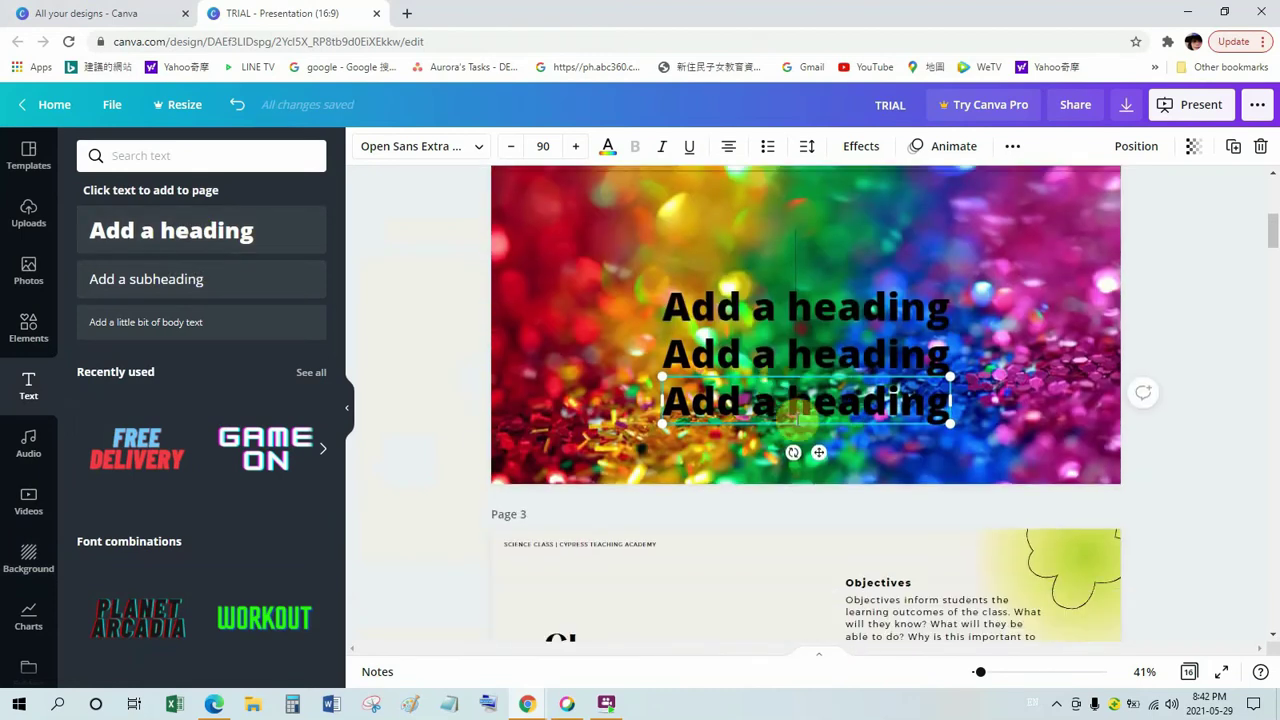
double_click(811, 311)
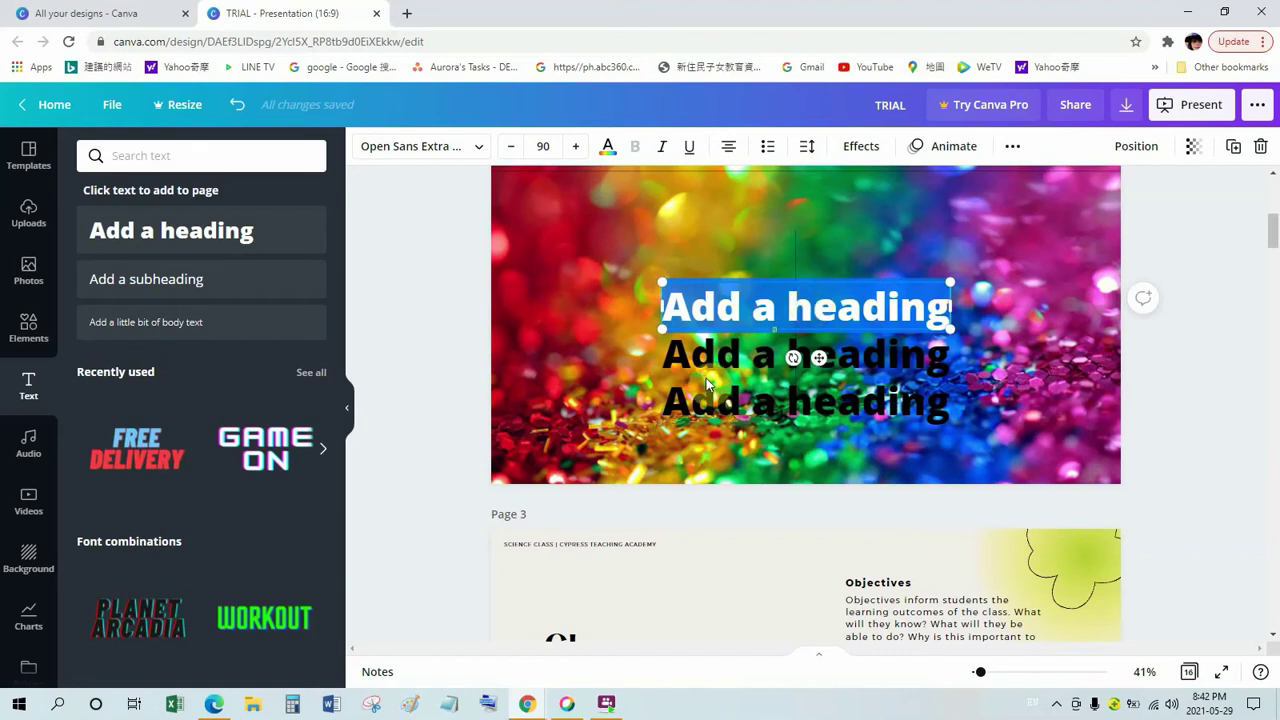
text(t)
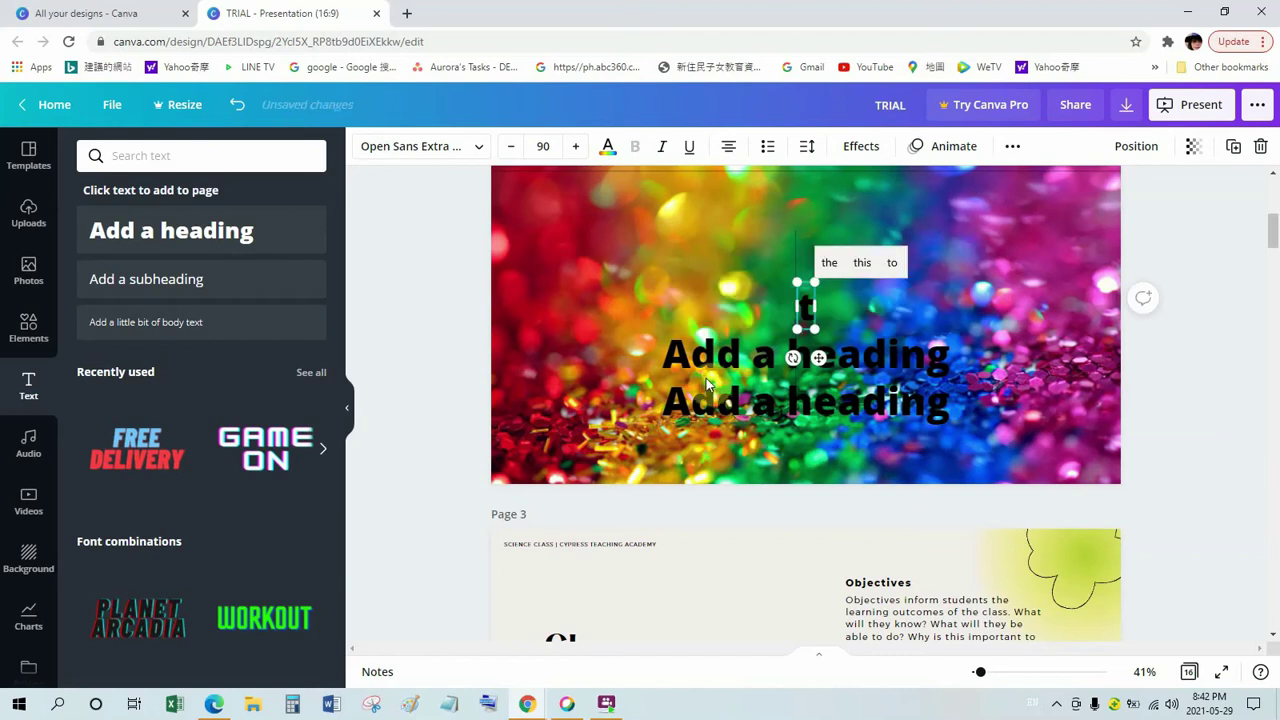
key(BackSpace)
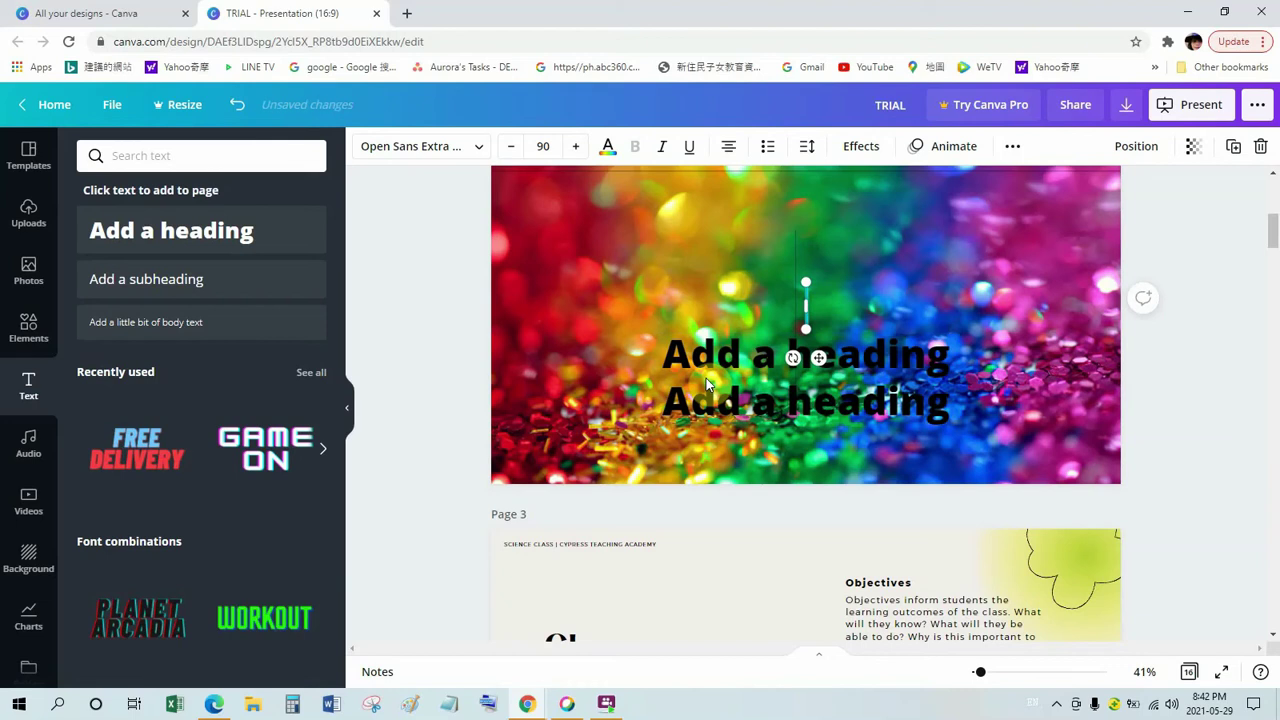
text(f)
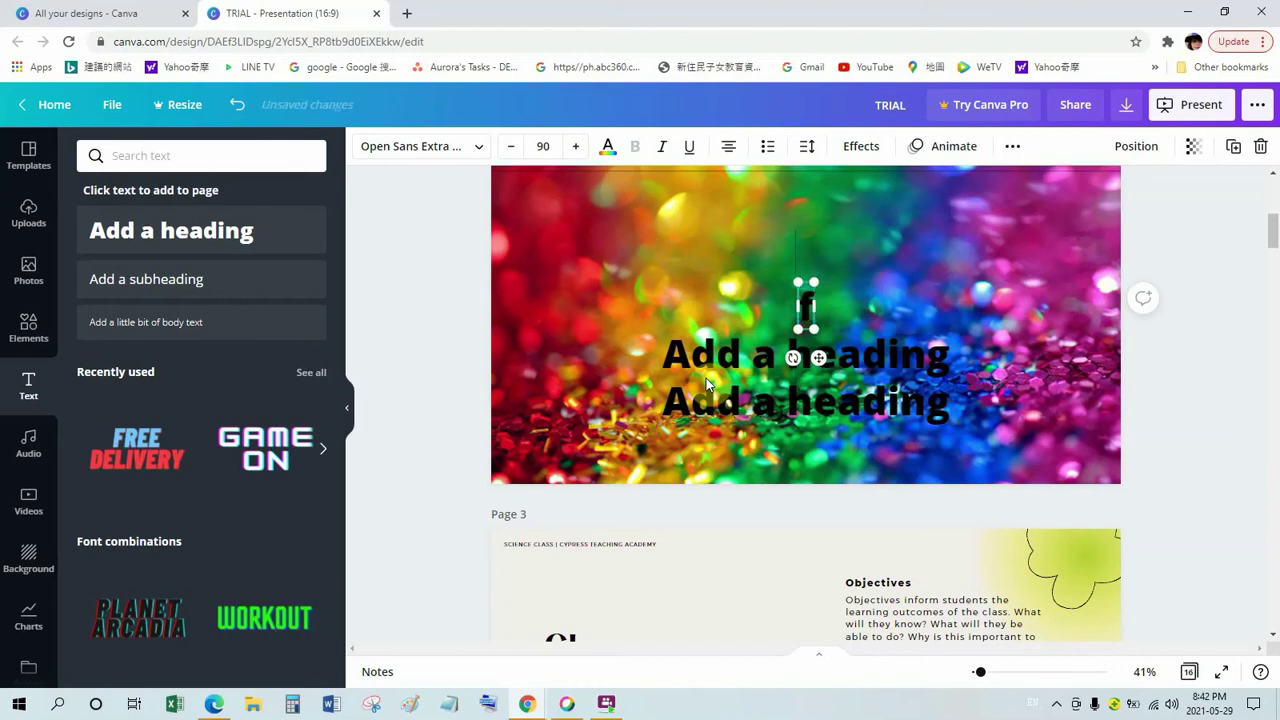
key(BackSpace)
text(F)
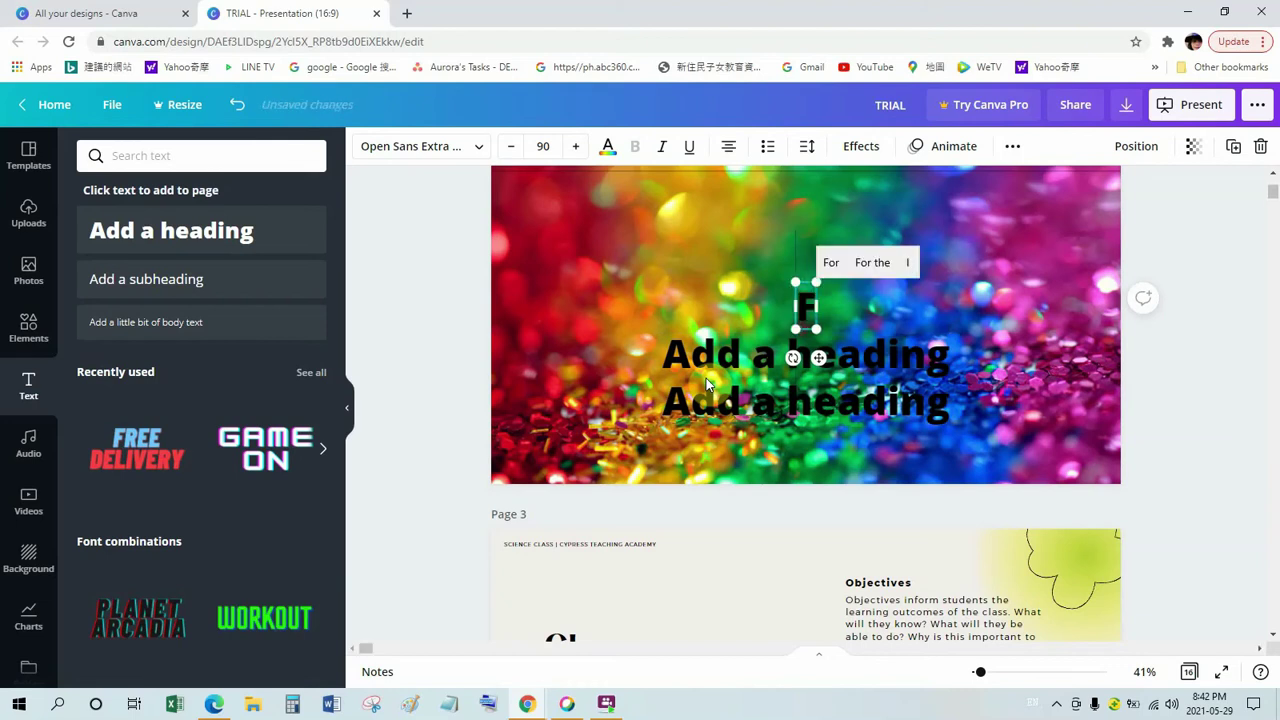
text(ILIPIN)
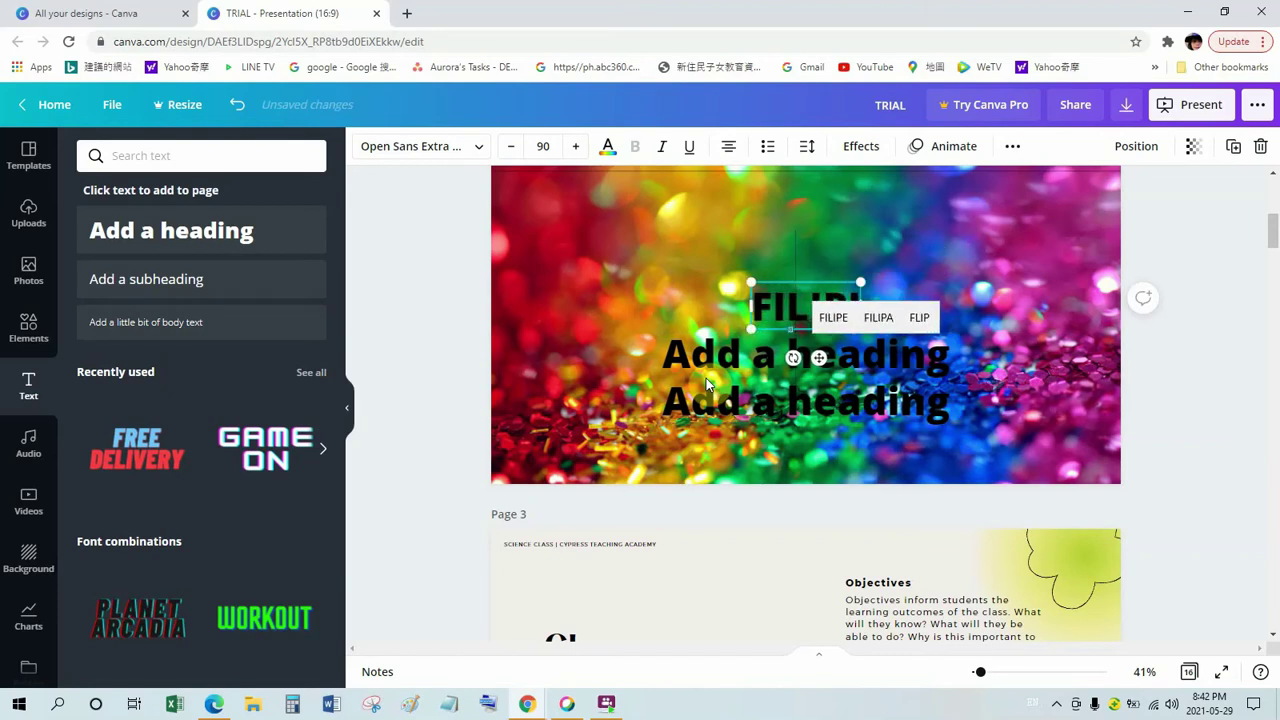
text(I)
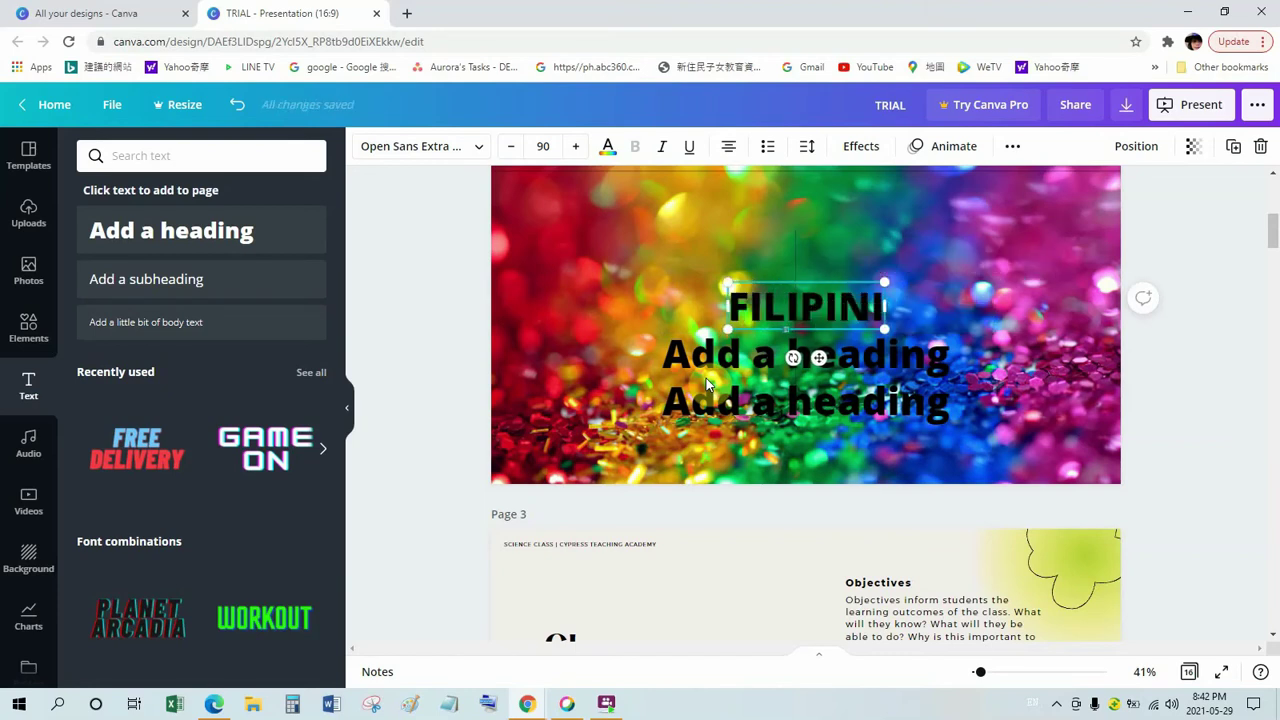
key(BackSpace)
text(O)
Delete the two remaining default heading text boxes below FILIPINO on page 2.
click(908, 410)
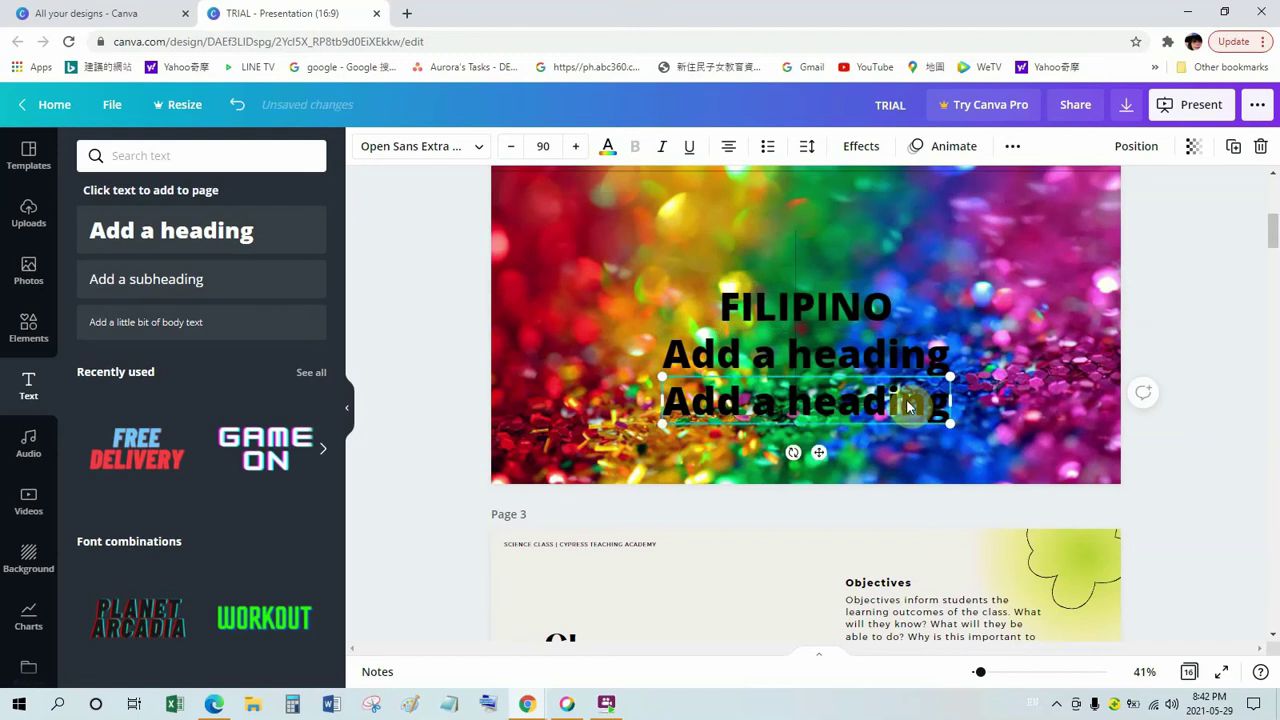
key(Delete)
click(903, 358)
key(Delete)
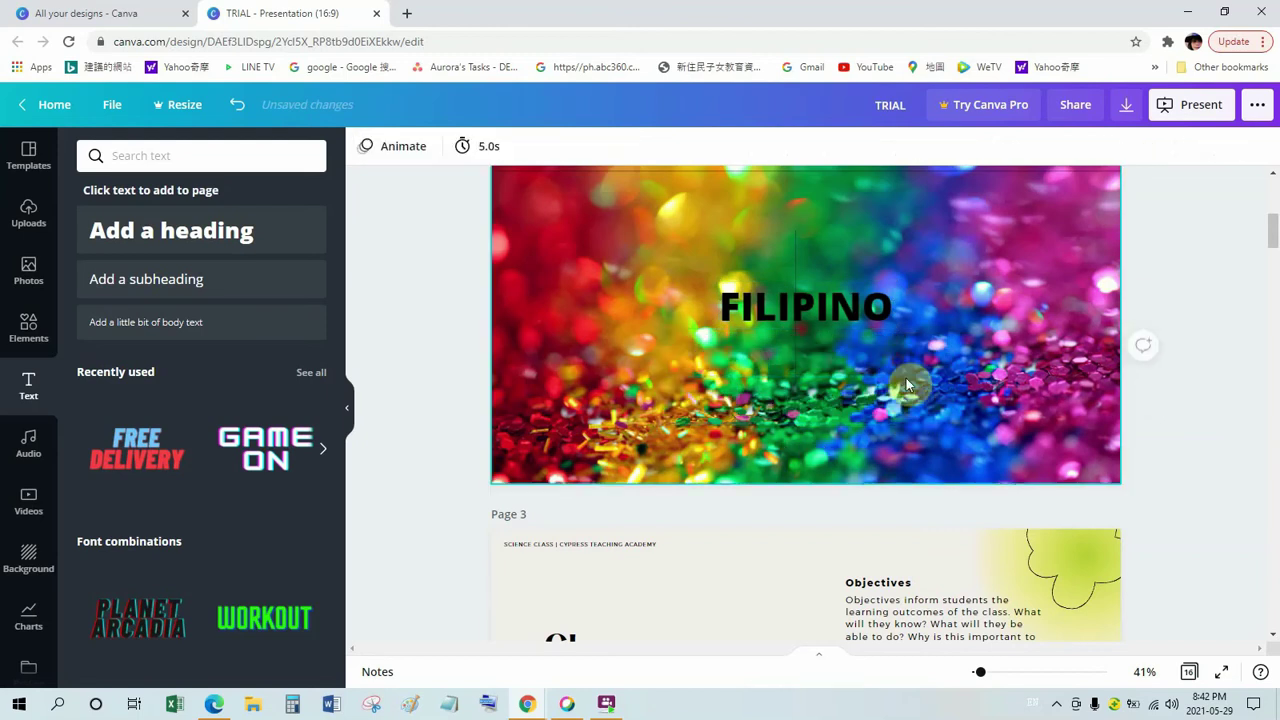
Change the FILIPINO heading's text color to the off-white document color.
click(886, 313)
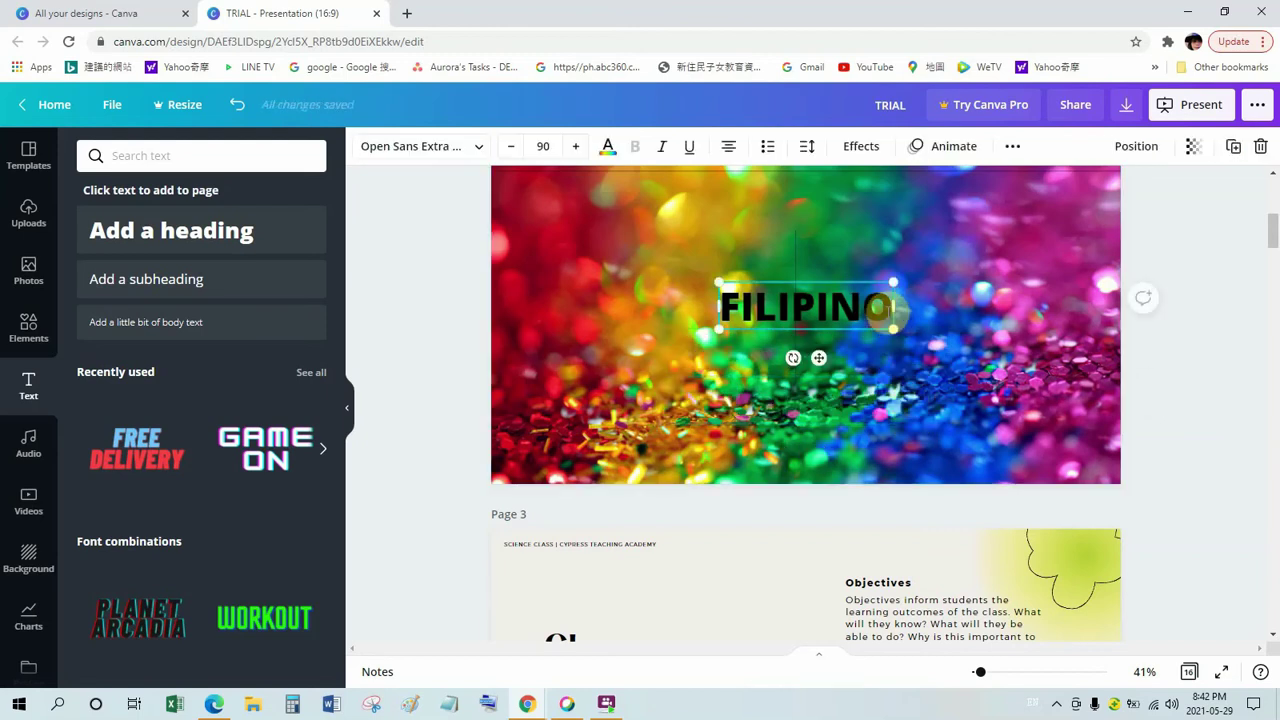
click(881, 367)
click(837, 309)
key(ctrl+a)
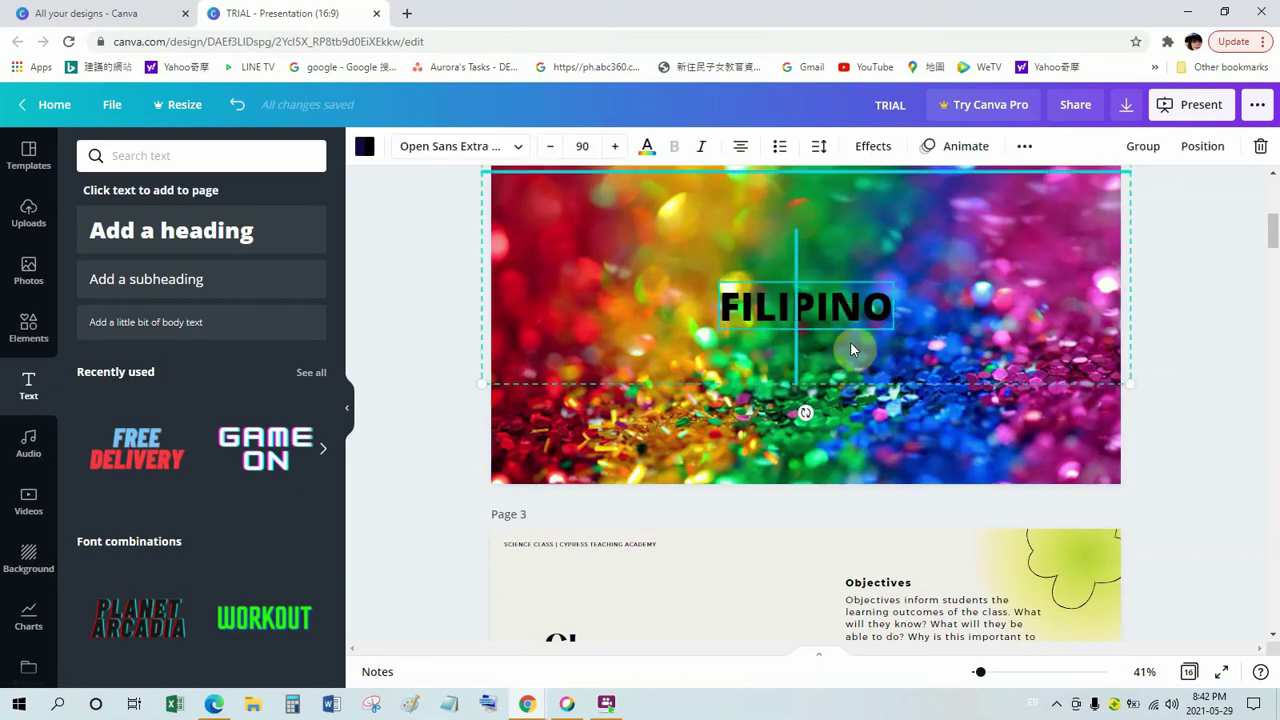
click(863, 311)
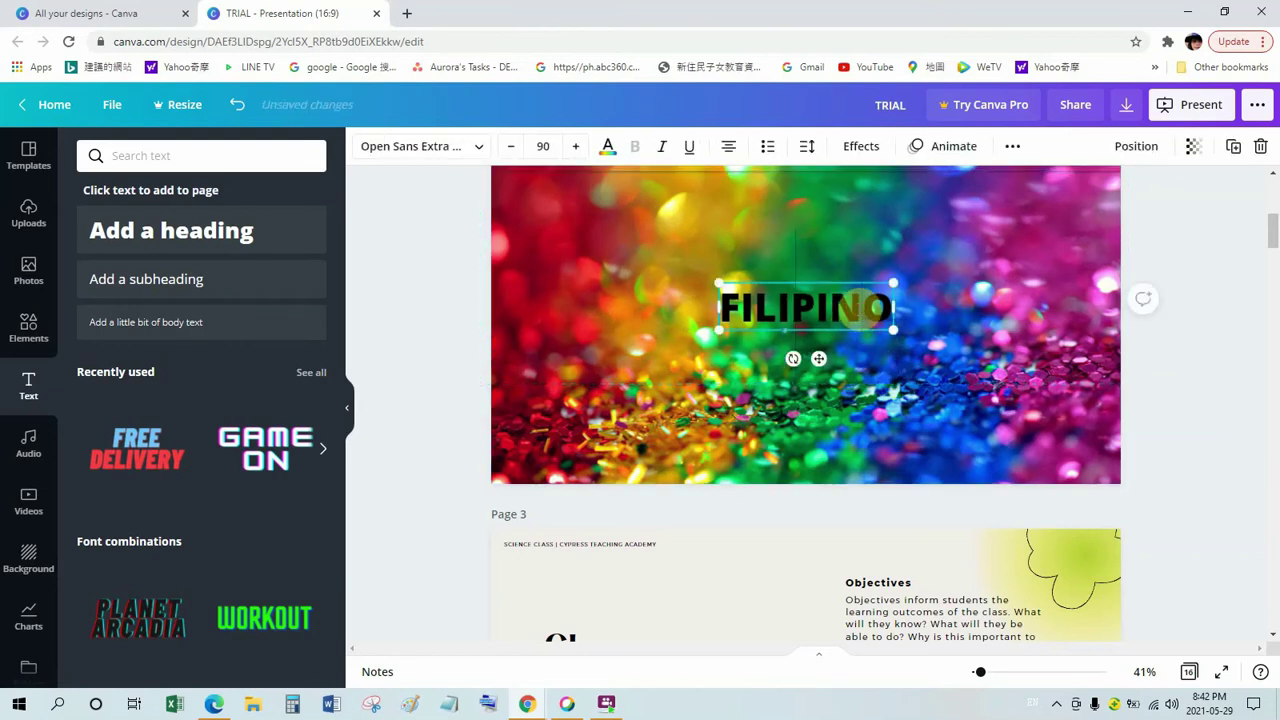
double_click(860, 310)
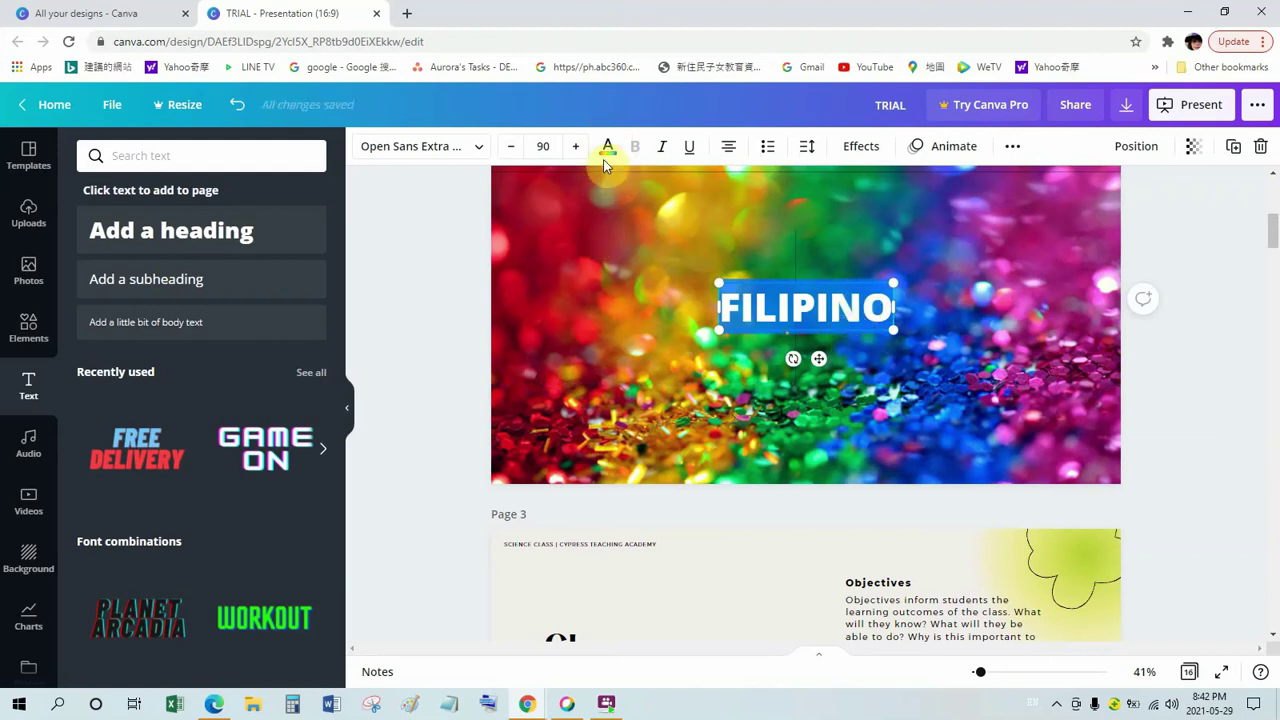
click(607, 150)
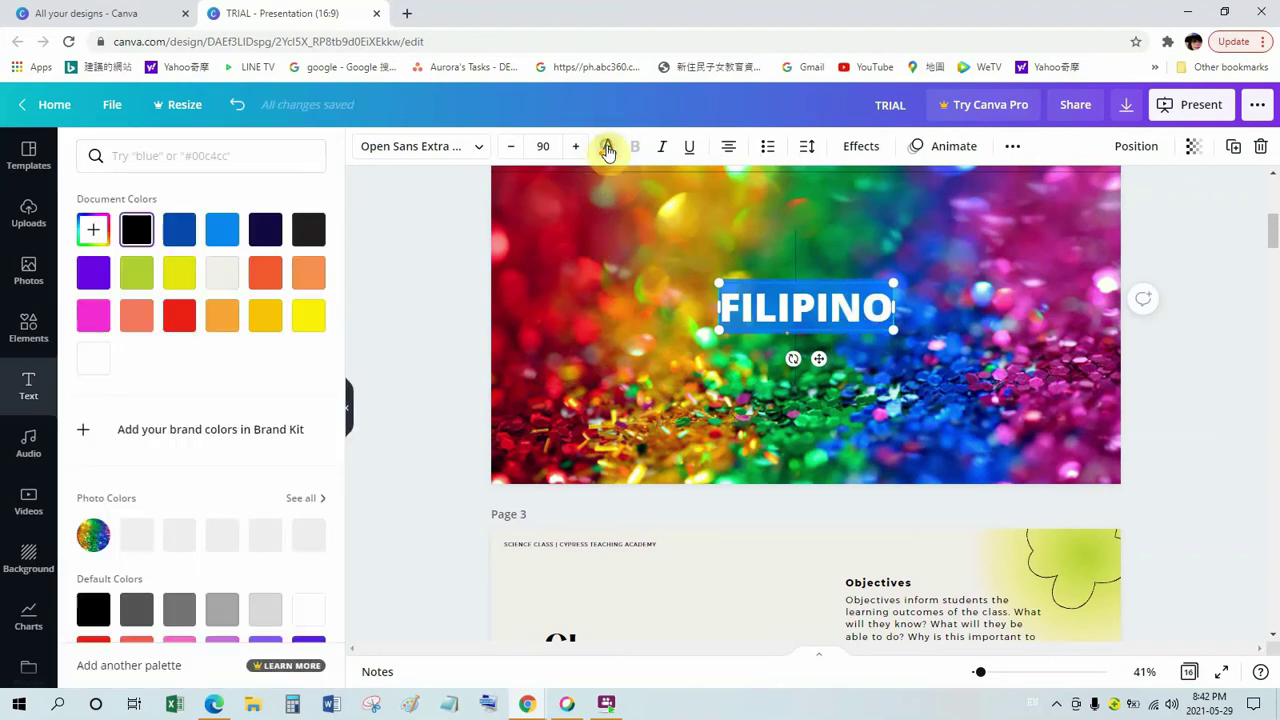
click(224, 276)
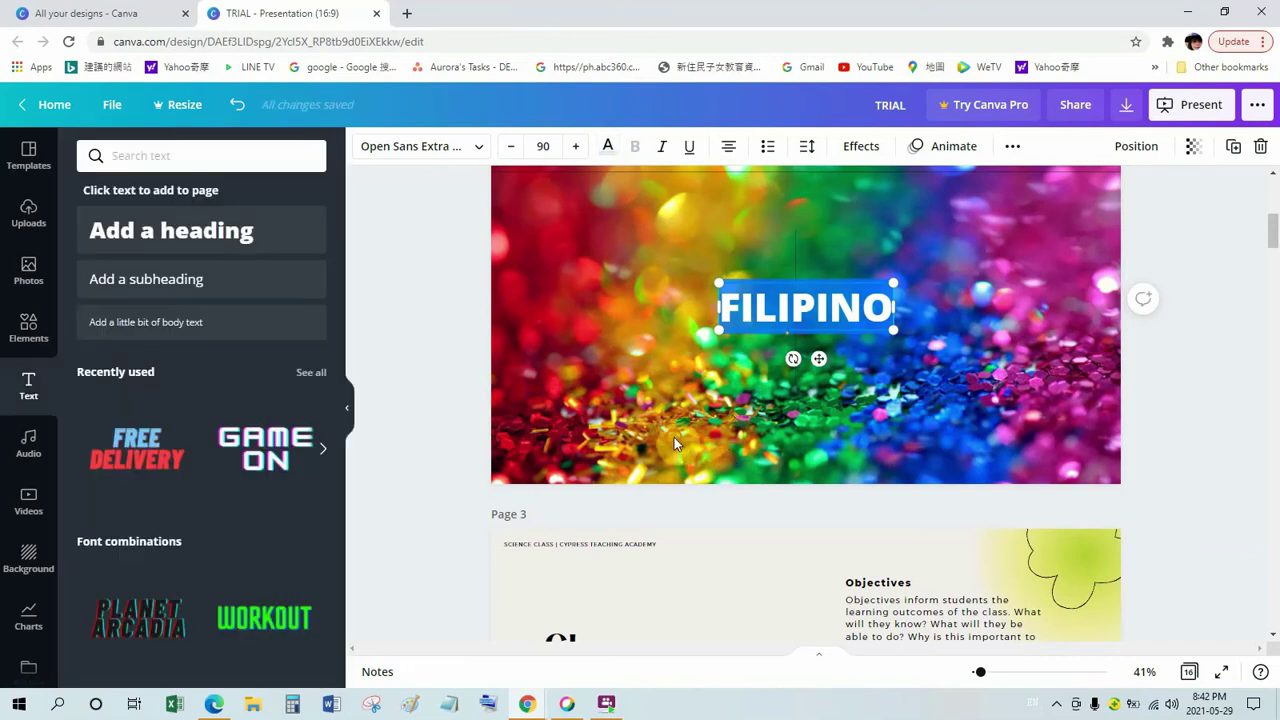
click(676, 436)
Enlarge the FILIPINO heading to a font size of about 189 and center it horizontally on page 2.
click(800, 312)
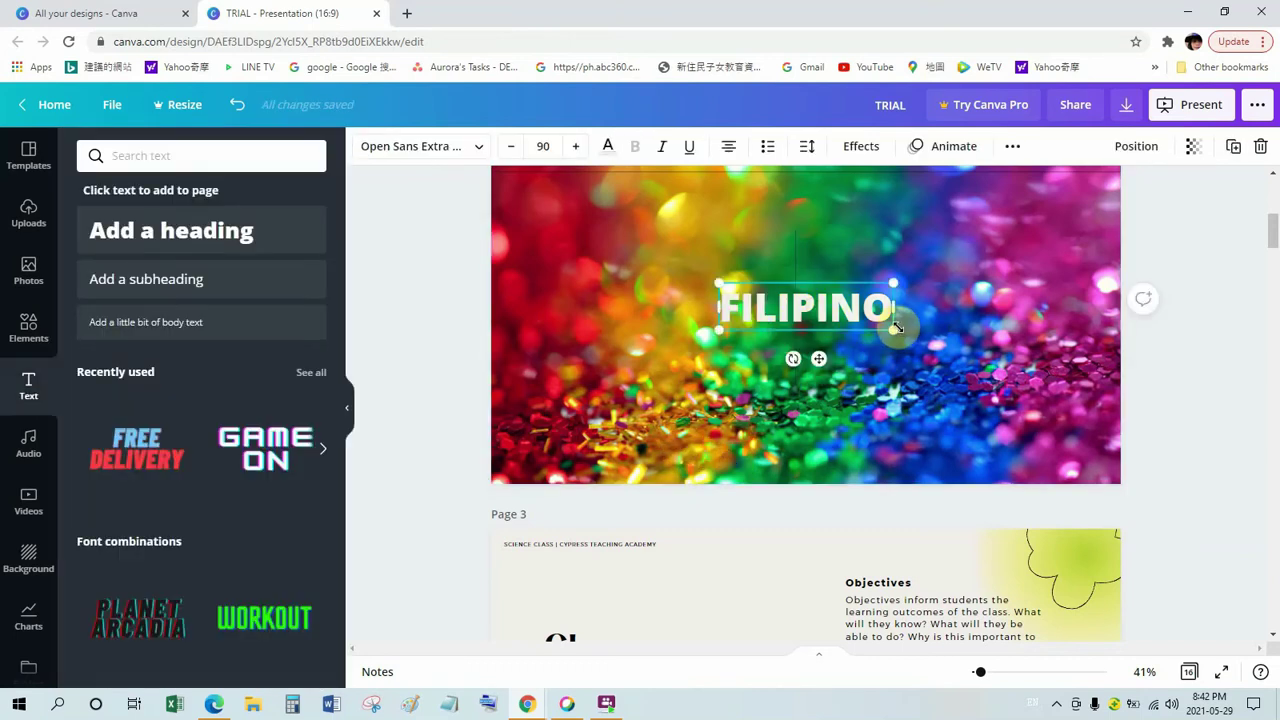
drag(893, 328, 1090, 420)
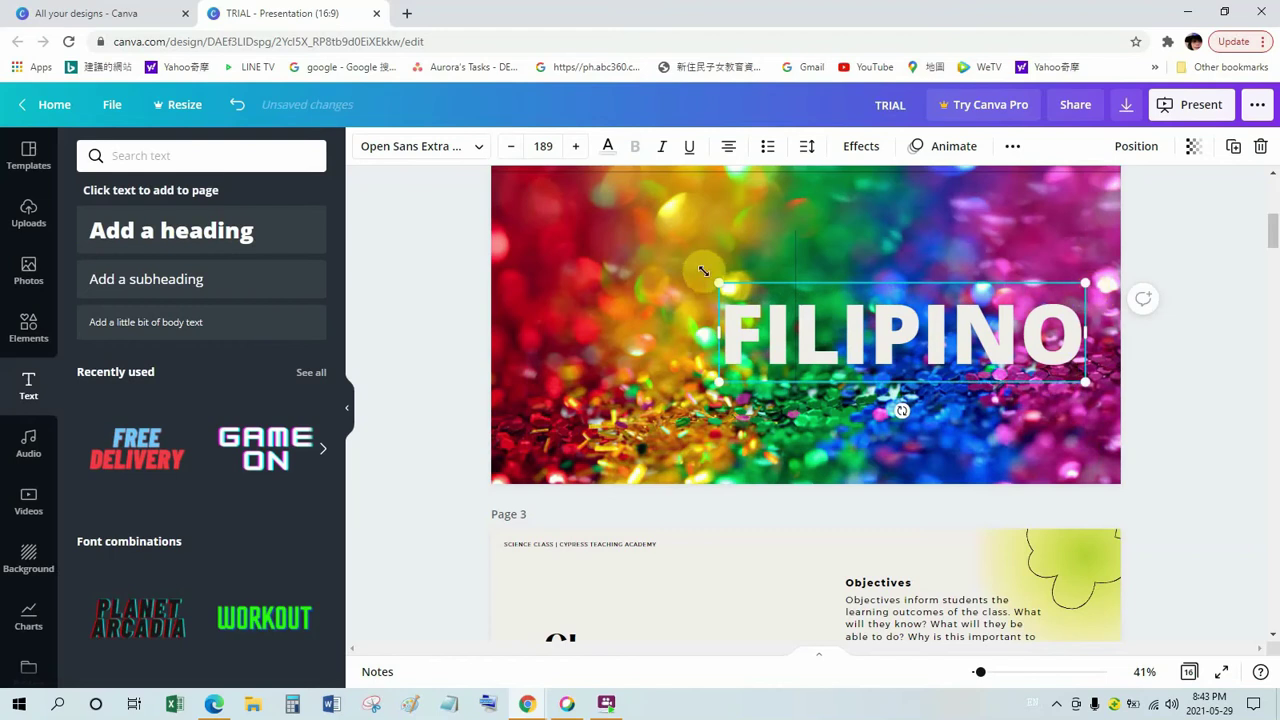
click(954, 437)
drag(903, 340, 802, 315)
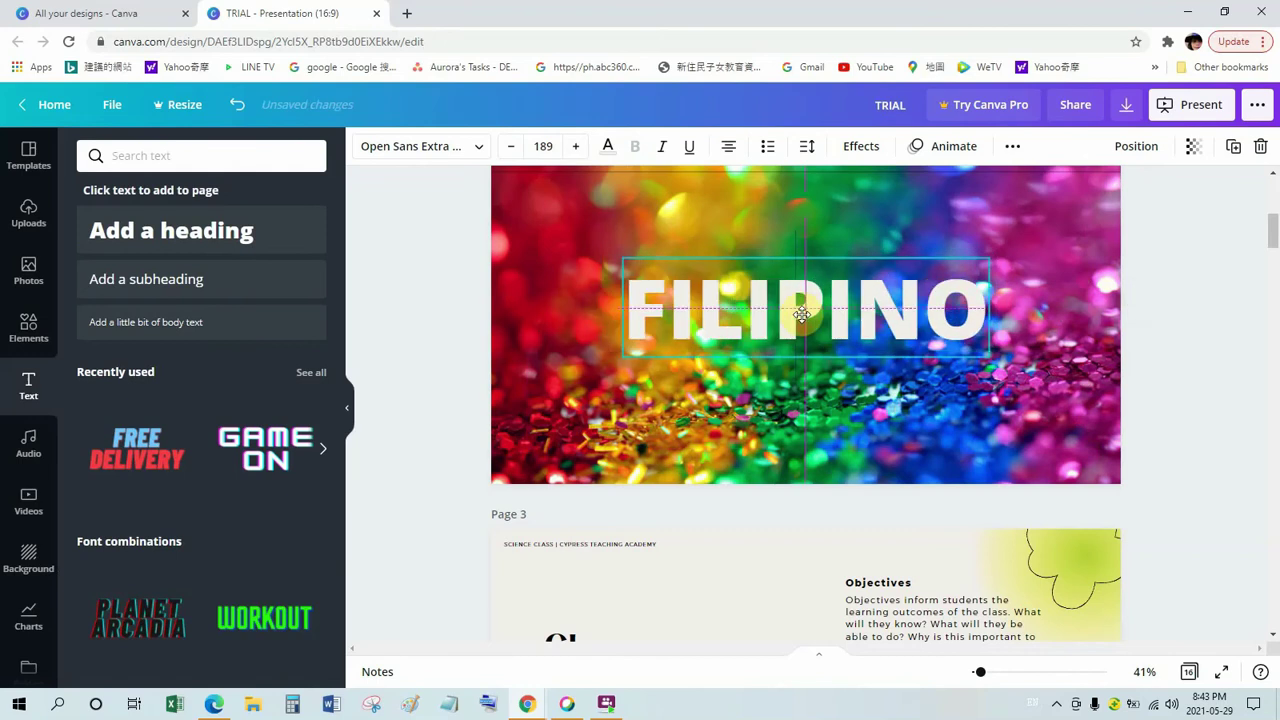
click(1222, 362)
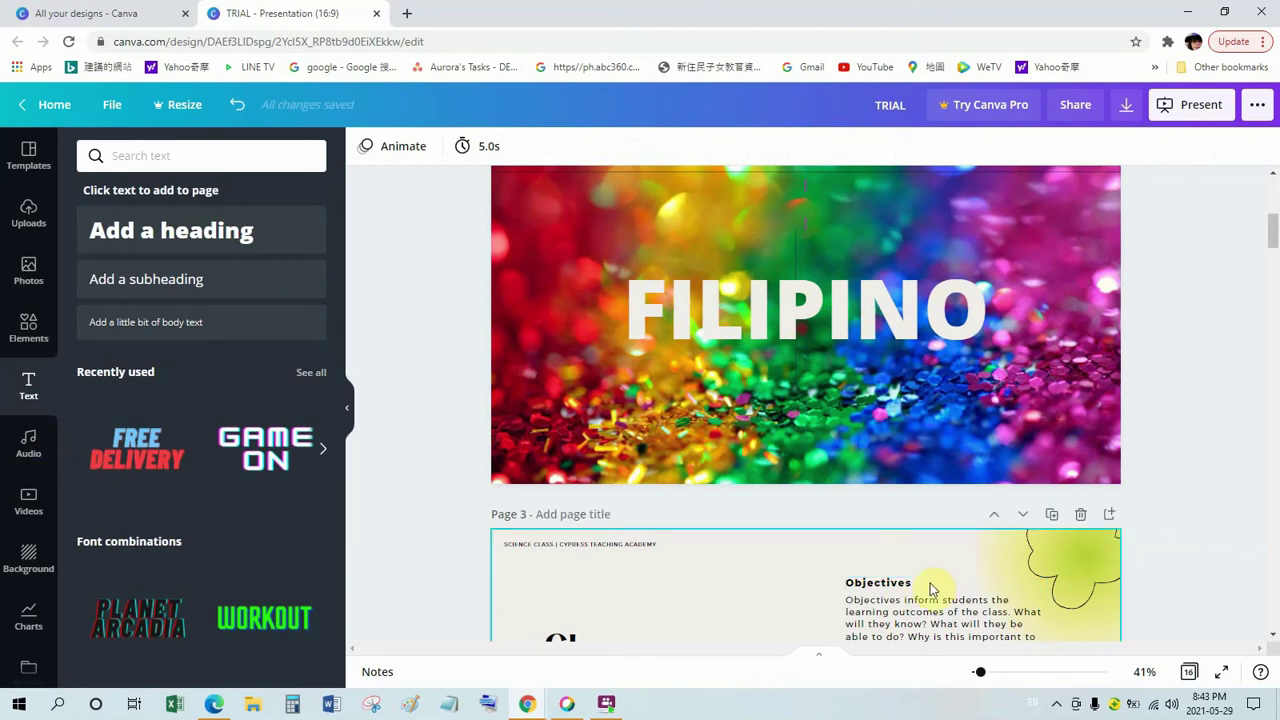
Remove the two black flower outlines from the corners of page 3.
scroll(1180, 456, down, 5)
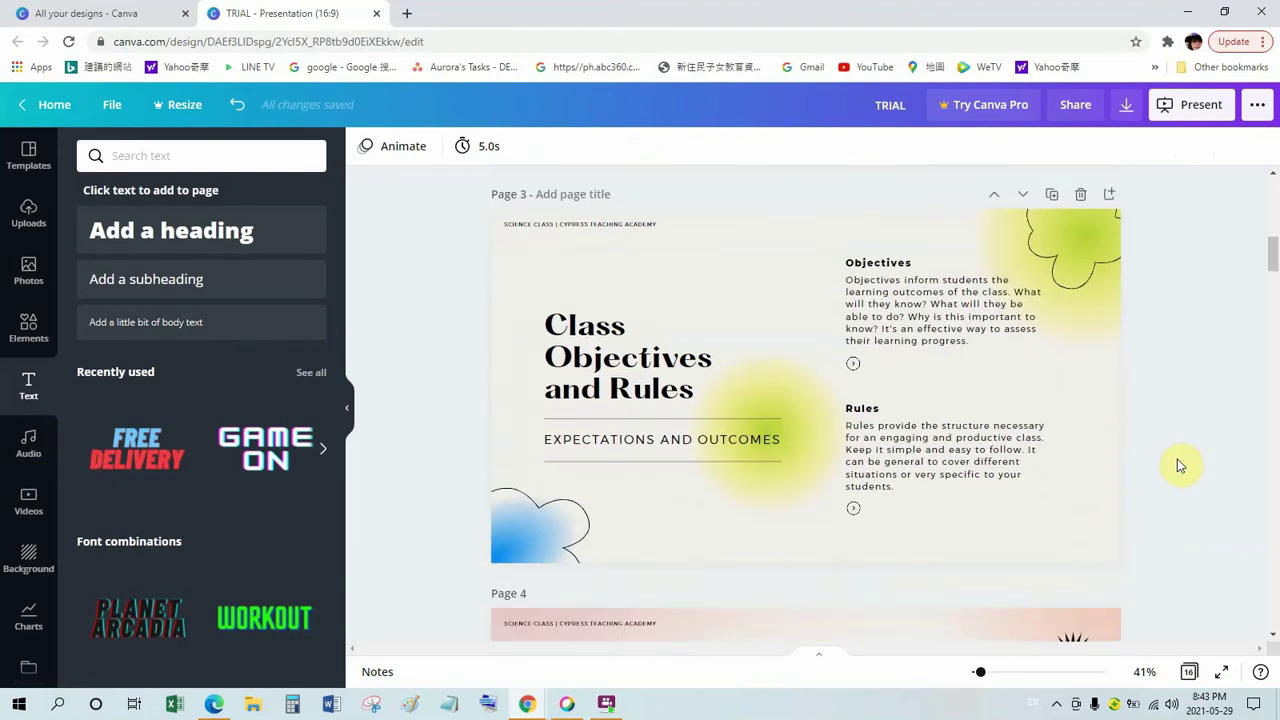
click(910, 320)
double_click(912, 318)
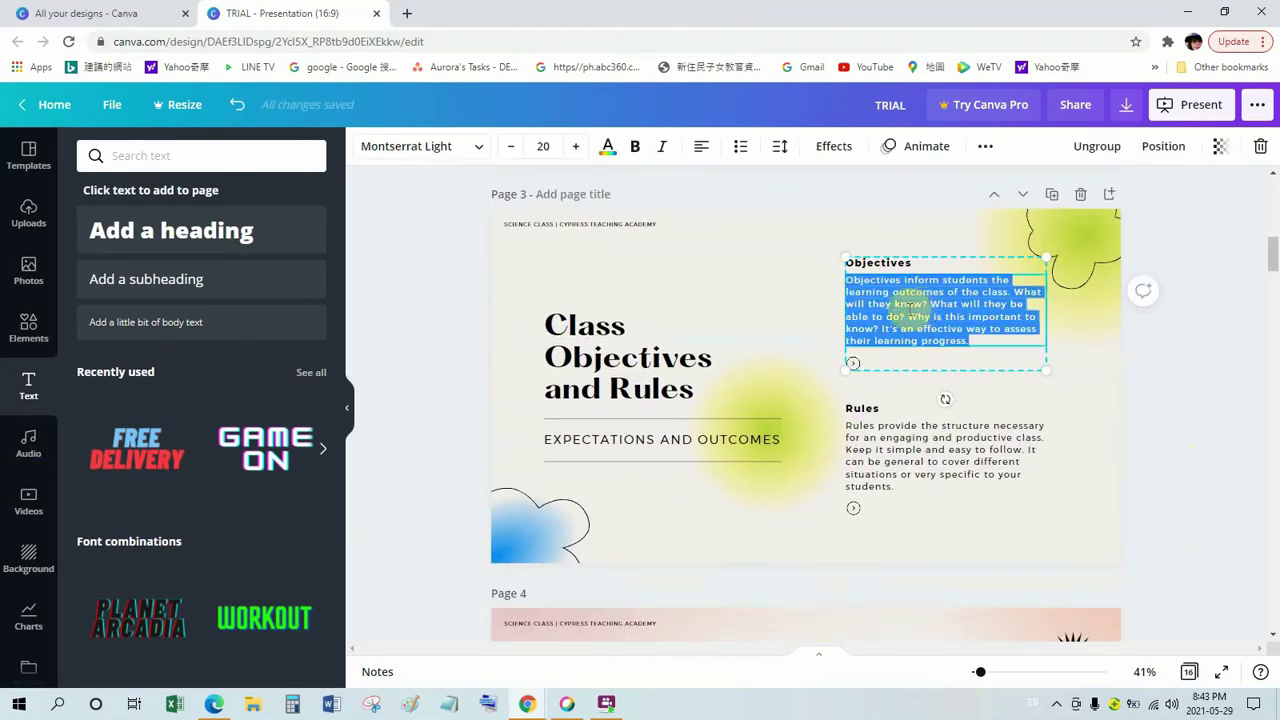
click(822, 360)
drag(1068, 263, 529, 462)
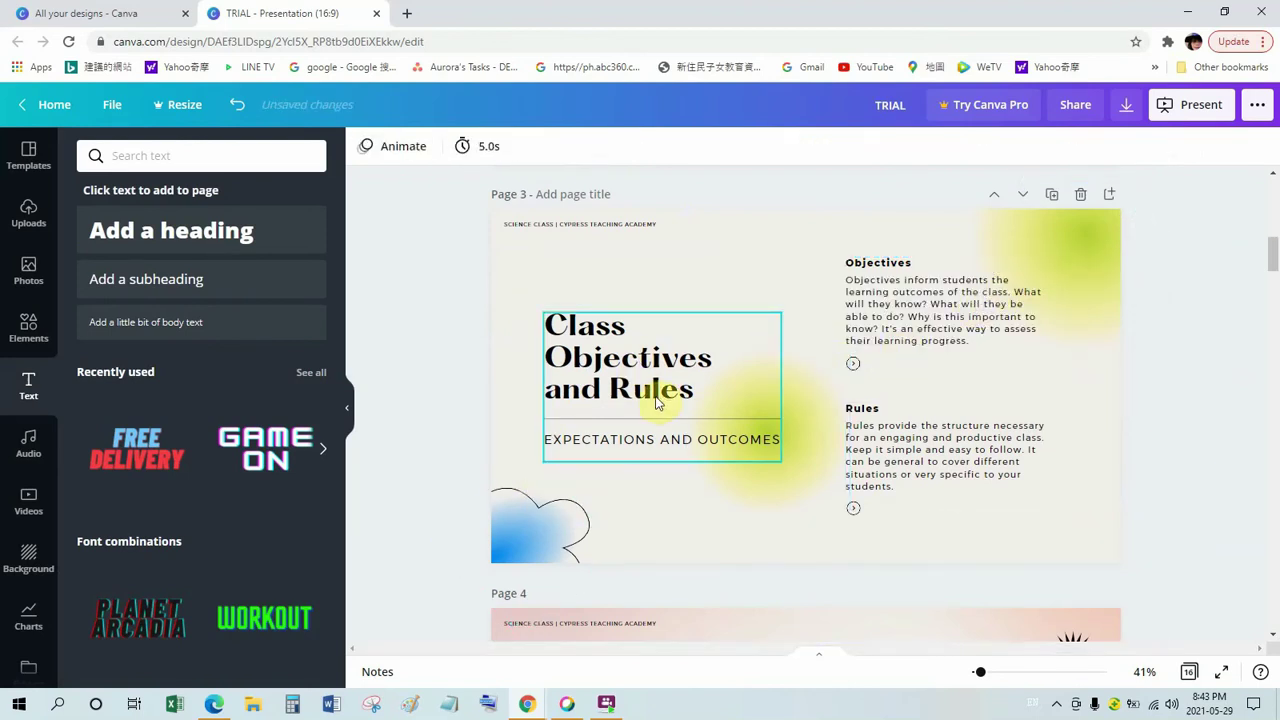
click(568, 532)
key(Delete)
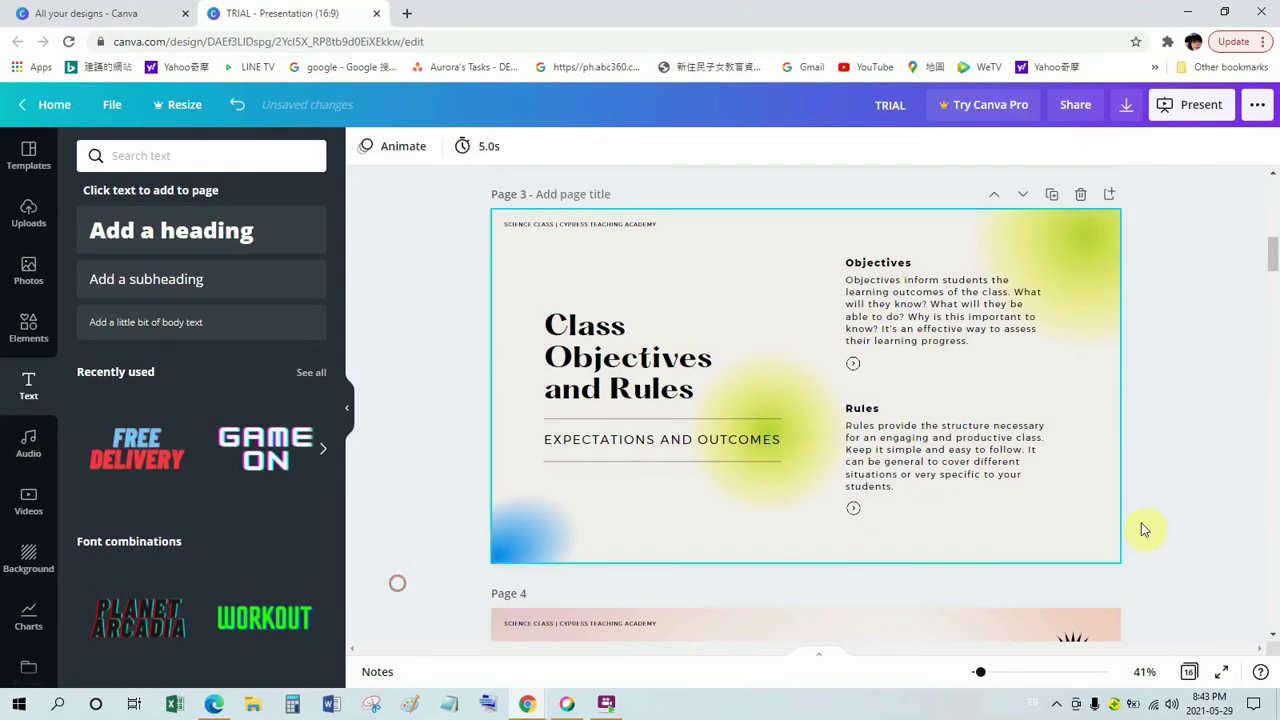
Remove the two yellow-green blurs and the blue blur from page 3.
drag(1077, 251, 1266, 522)
key(Delete)
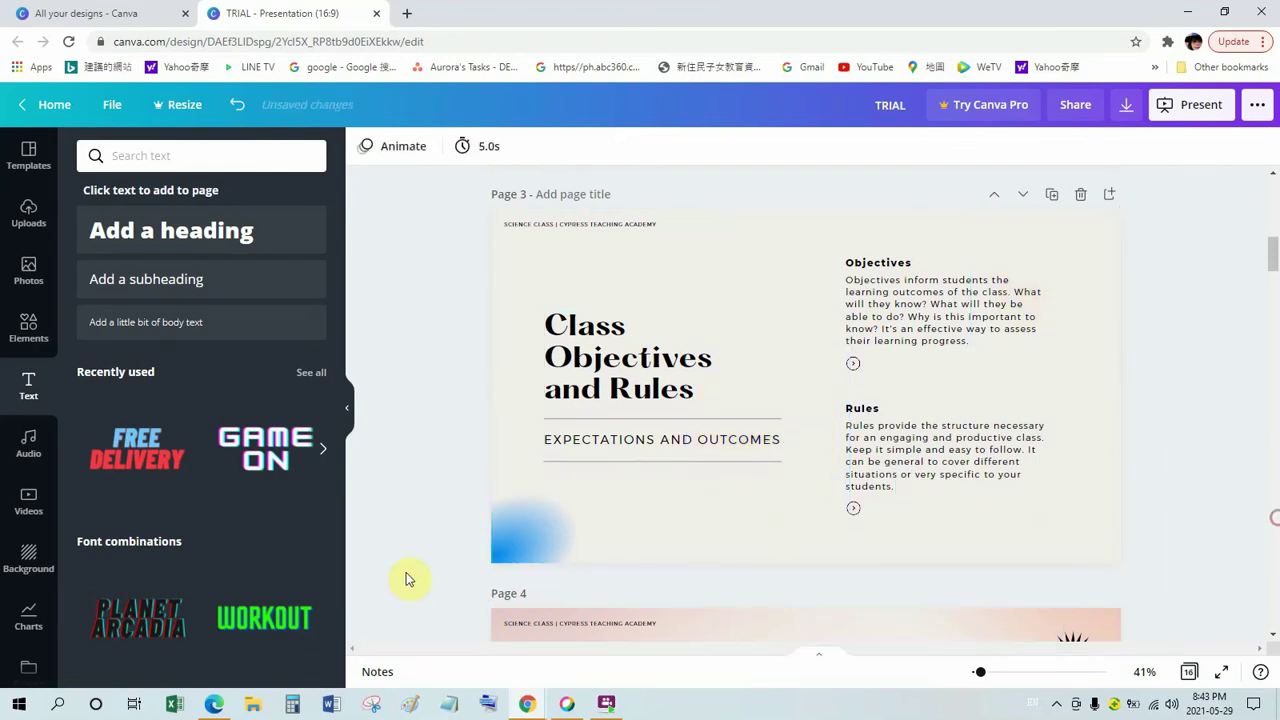
click(529, 544)
key(Delete)
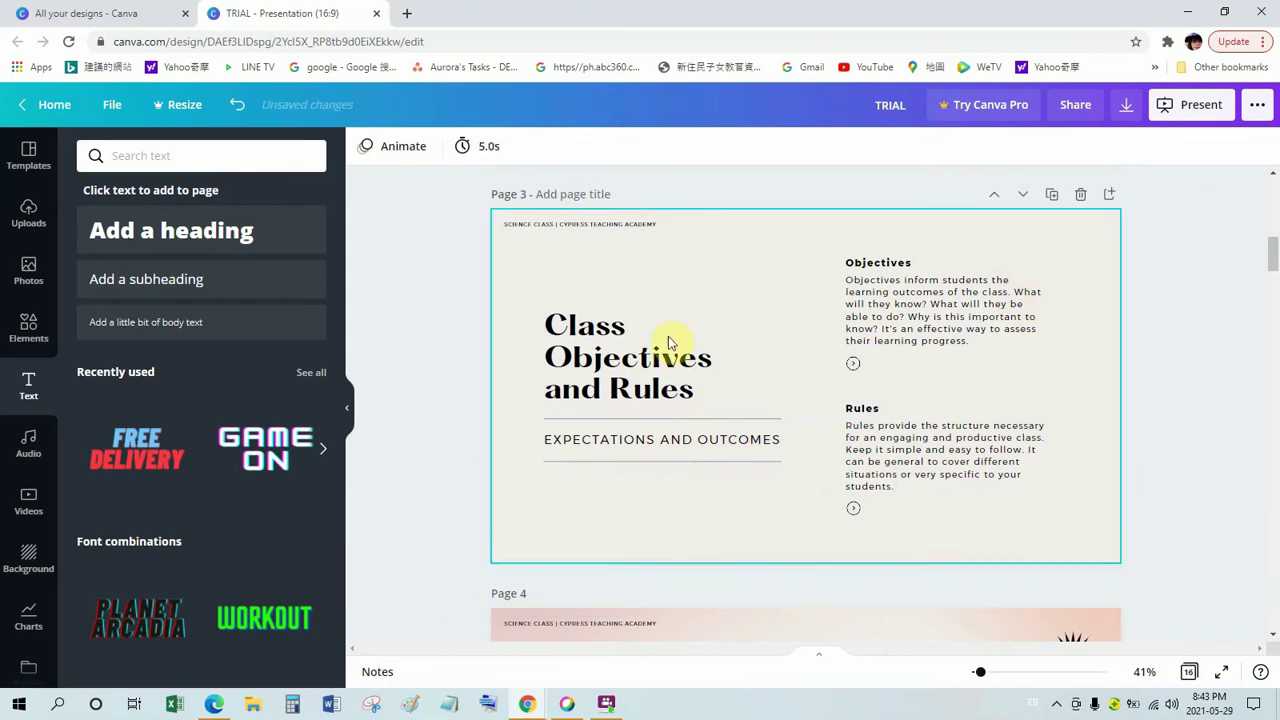
Review the edited pages 1 to 3 of the presentation.
scroll(1130, 495, up, 8)
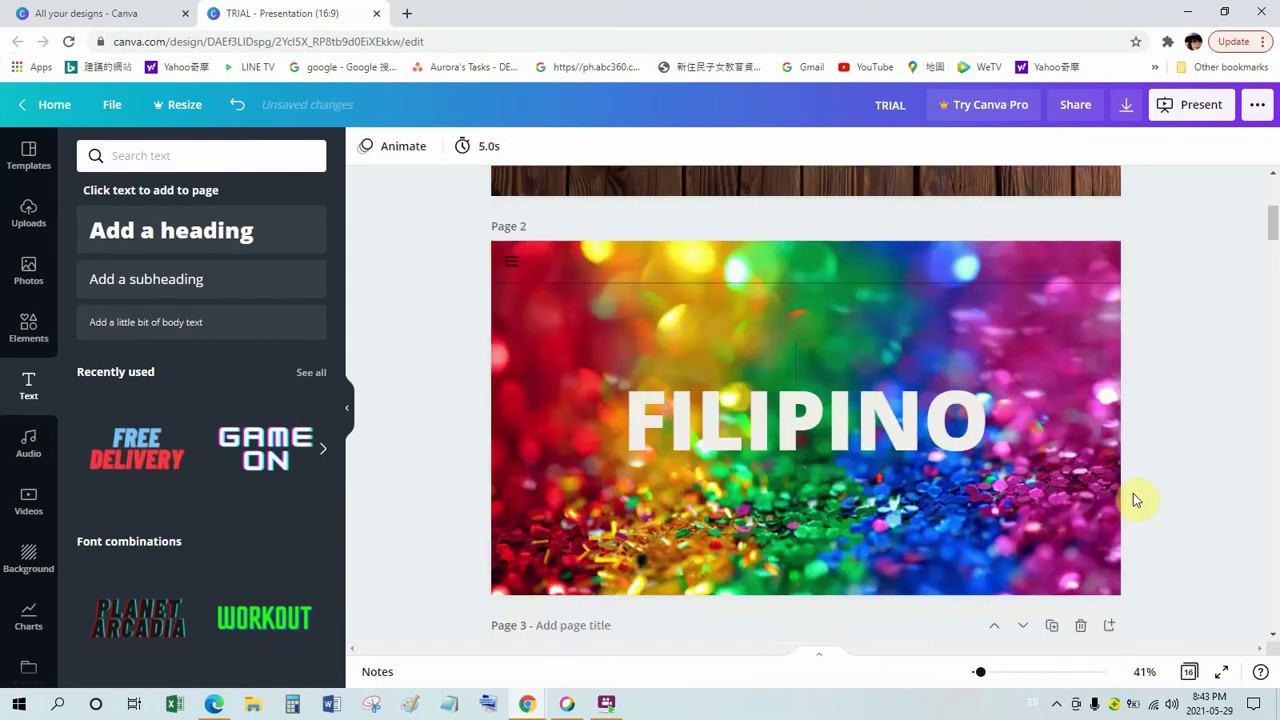
scroll(1106, 490, down, 6)
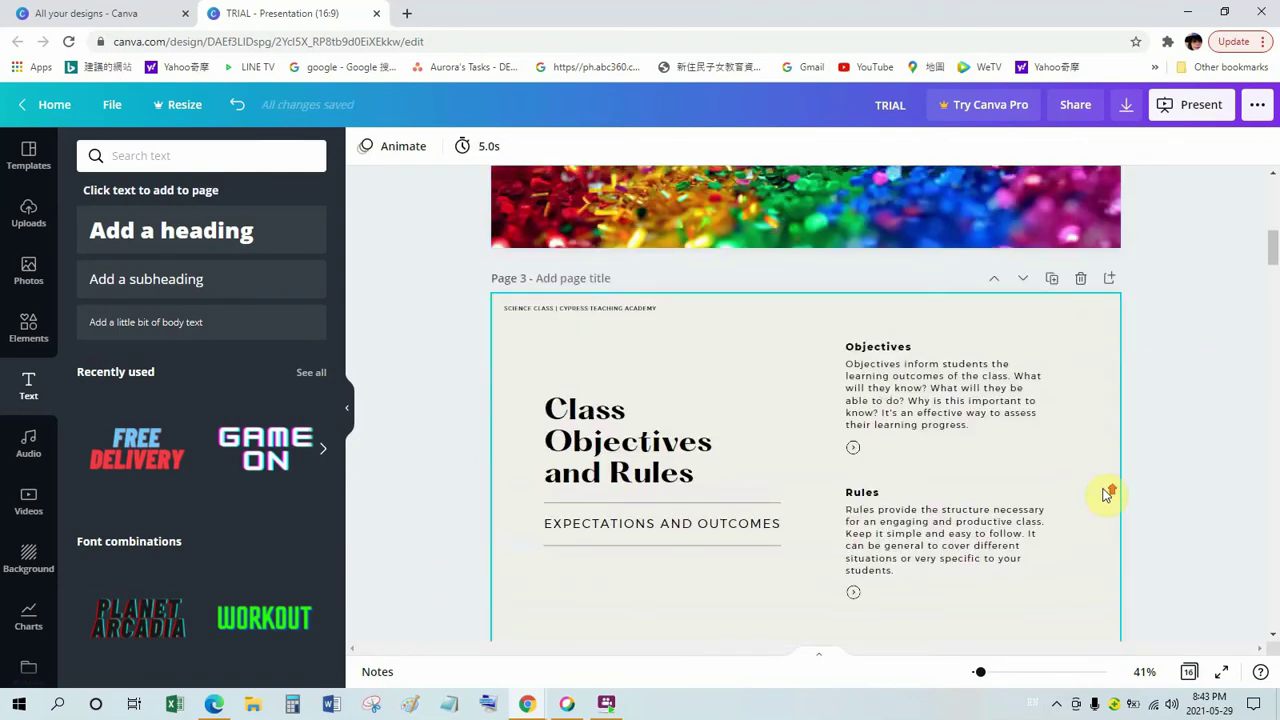
scroll(1102, 489, up, 5)
scroll(1104, 486, up, 1)
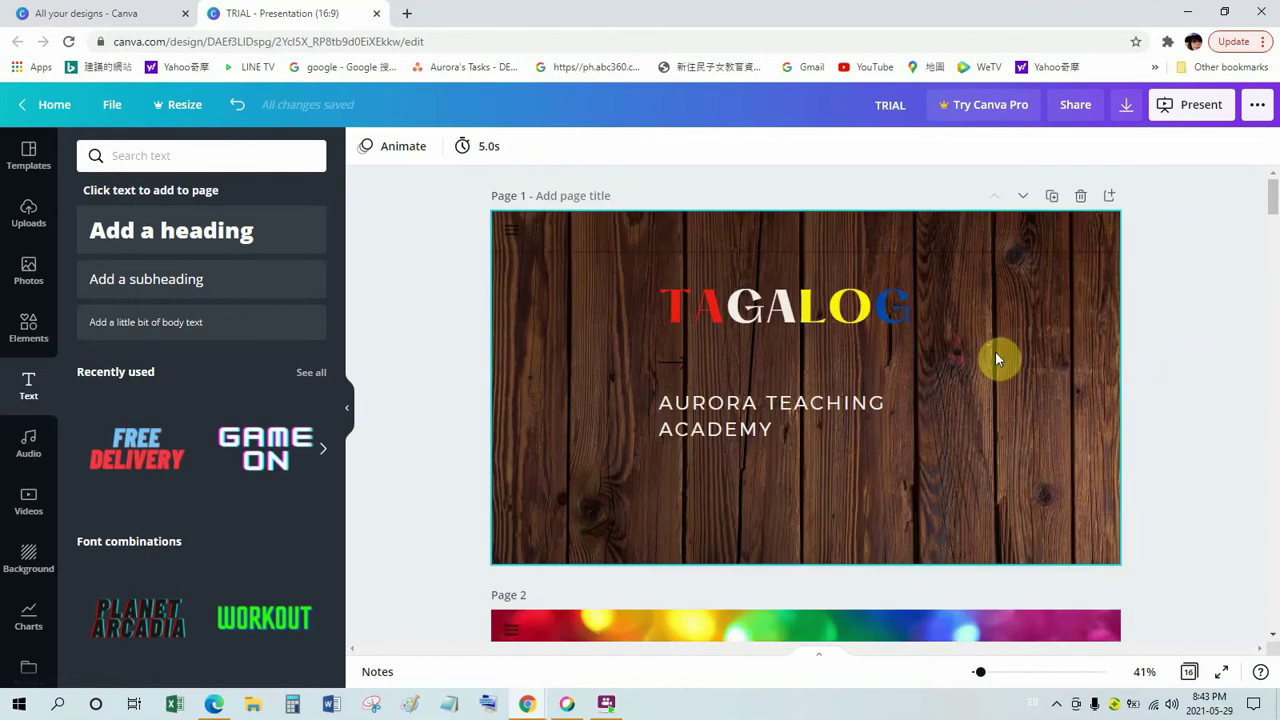
scroll(995, 355, down, 7)
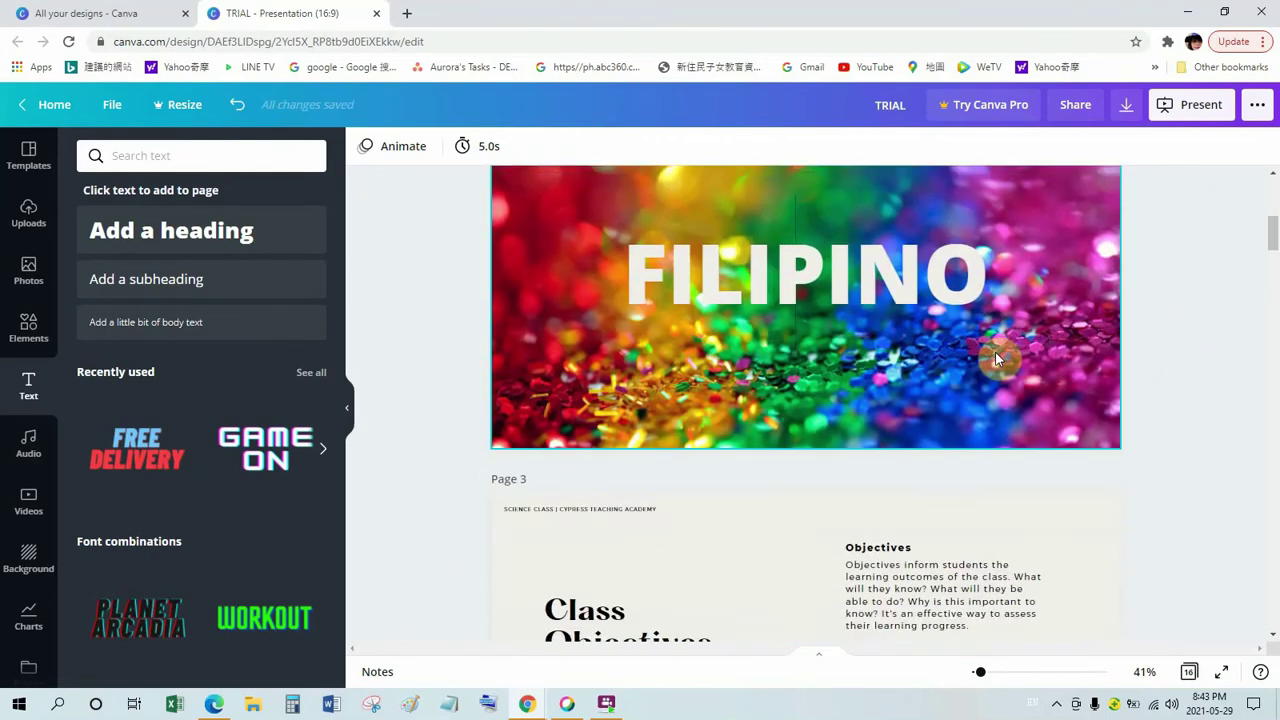
scroll(995, 358, down, 5)
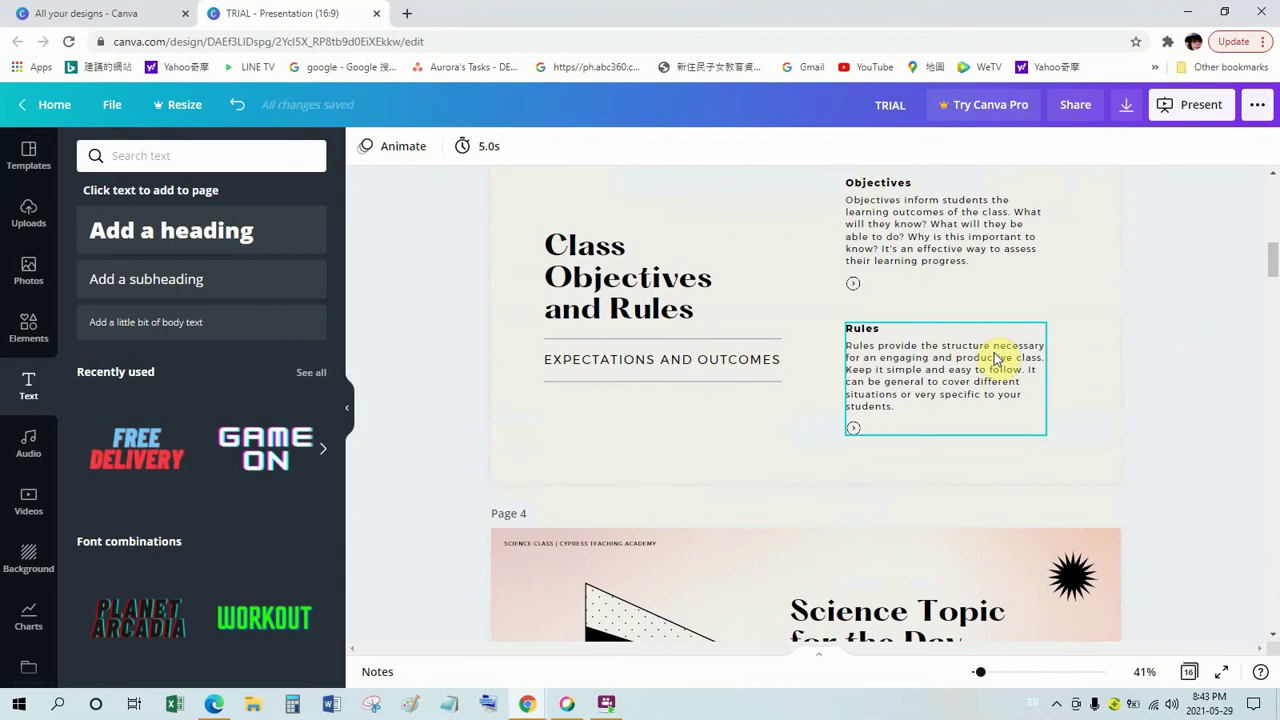
Apply the red dotted-lights photo from the background library to page 3.
click(657, 438)
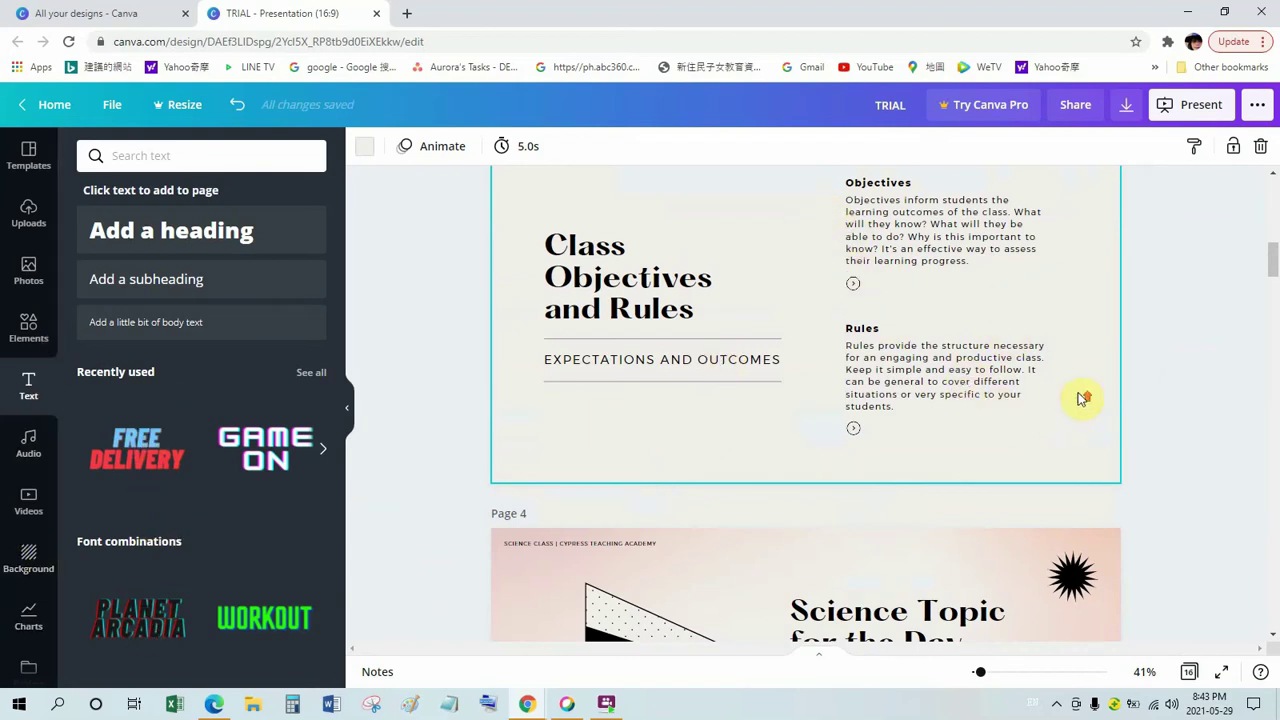
scroll(1080, 396, up, 2)
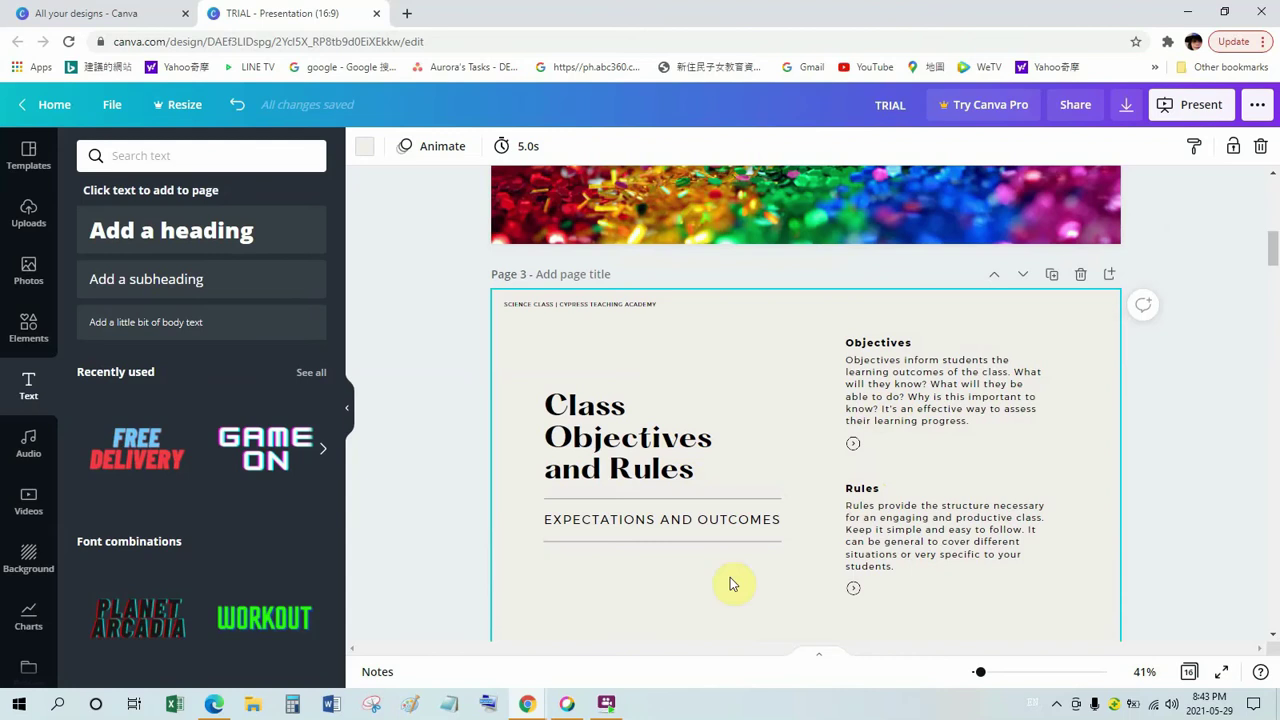
scroll(730, 583, down, 1)
click(30, 557)
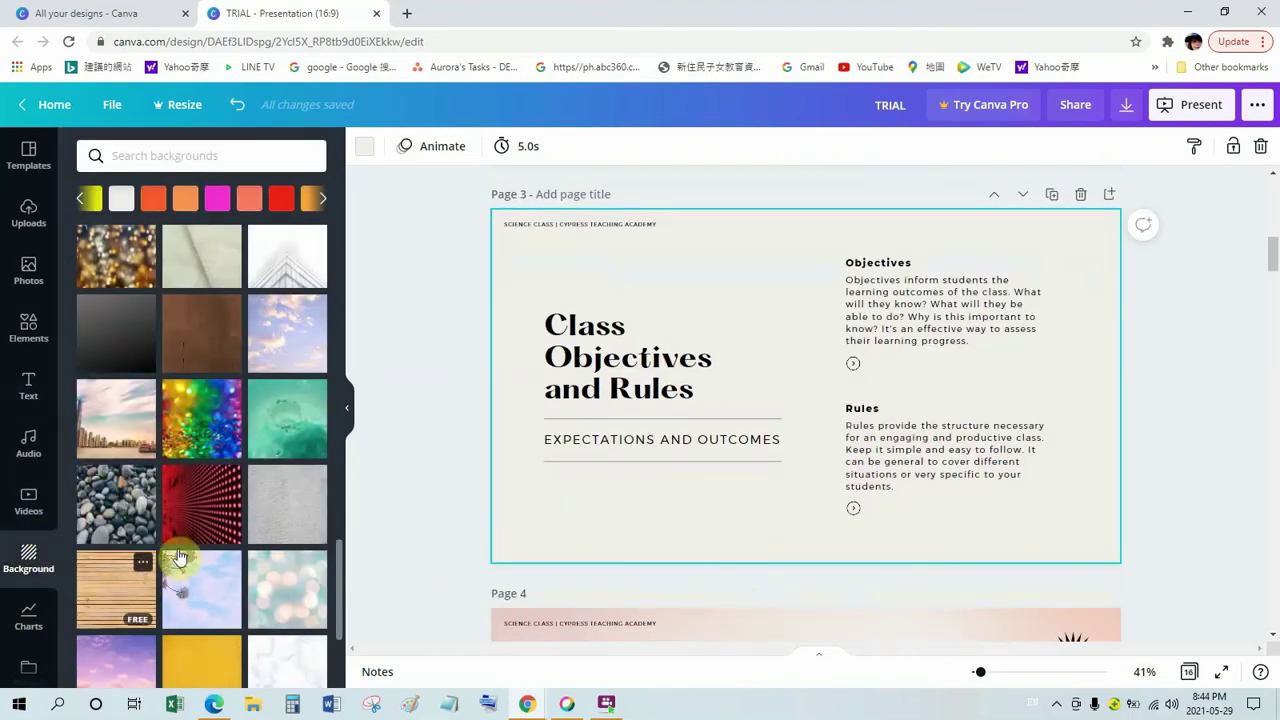
click(194, 522)
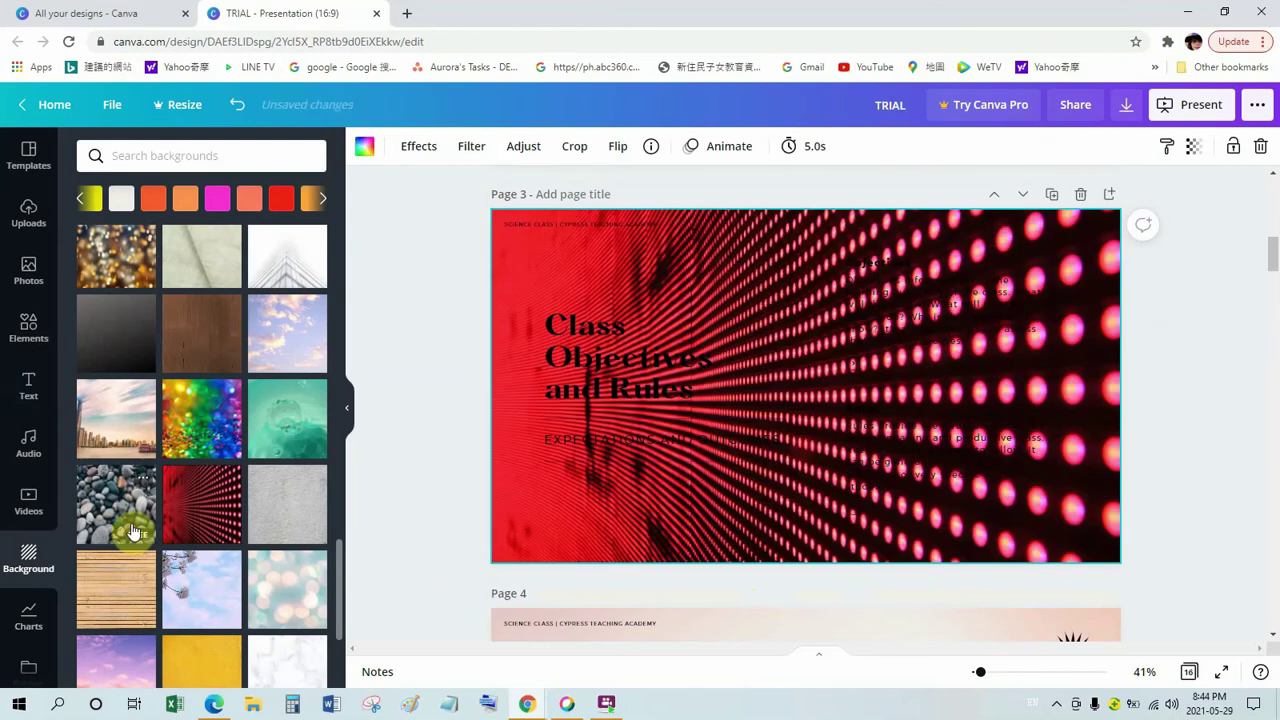
Apply the black photo with colorful string lights from the background library to page 3.
scroll(200, 530, down, 2)
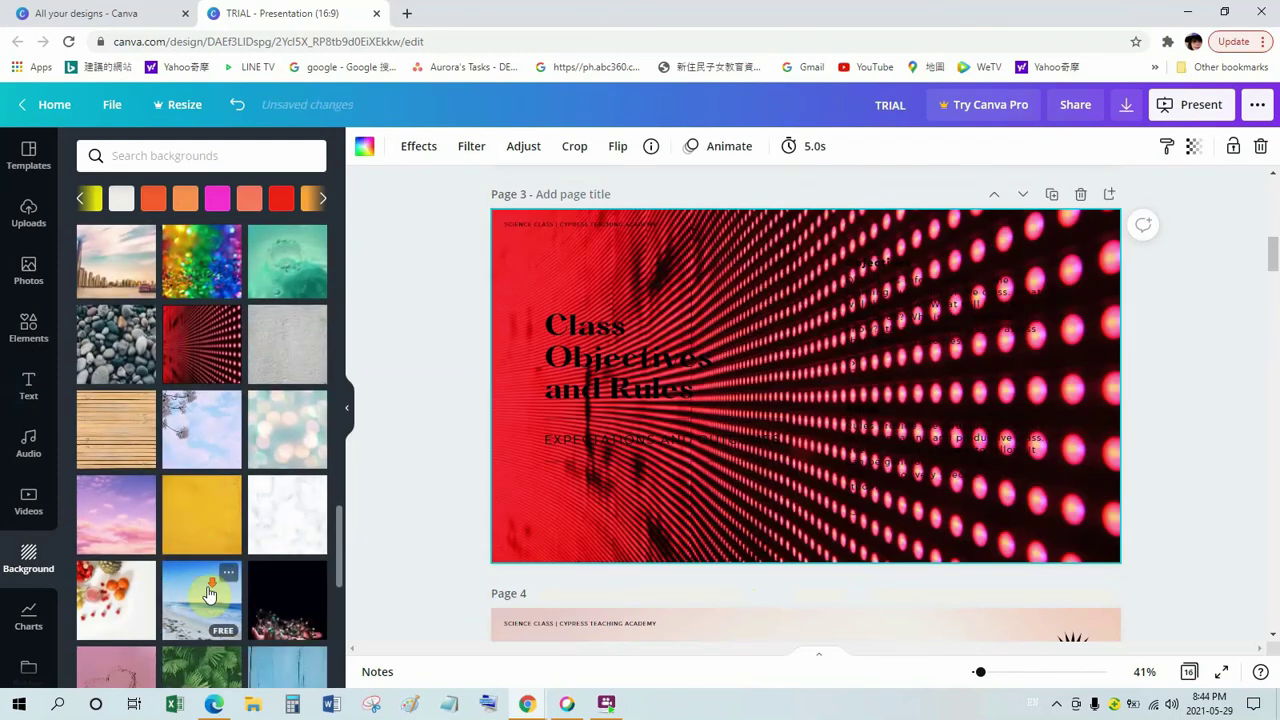
scroll(225, 578, down, 1)
click(260, 510)
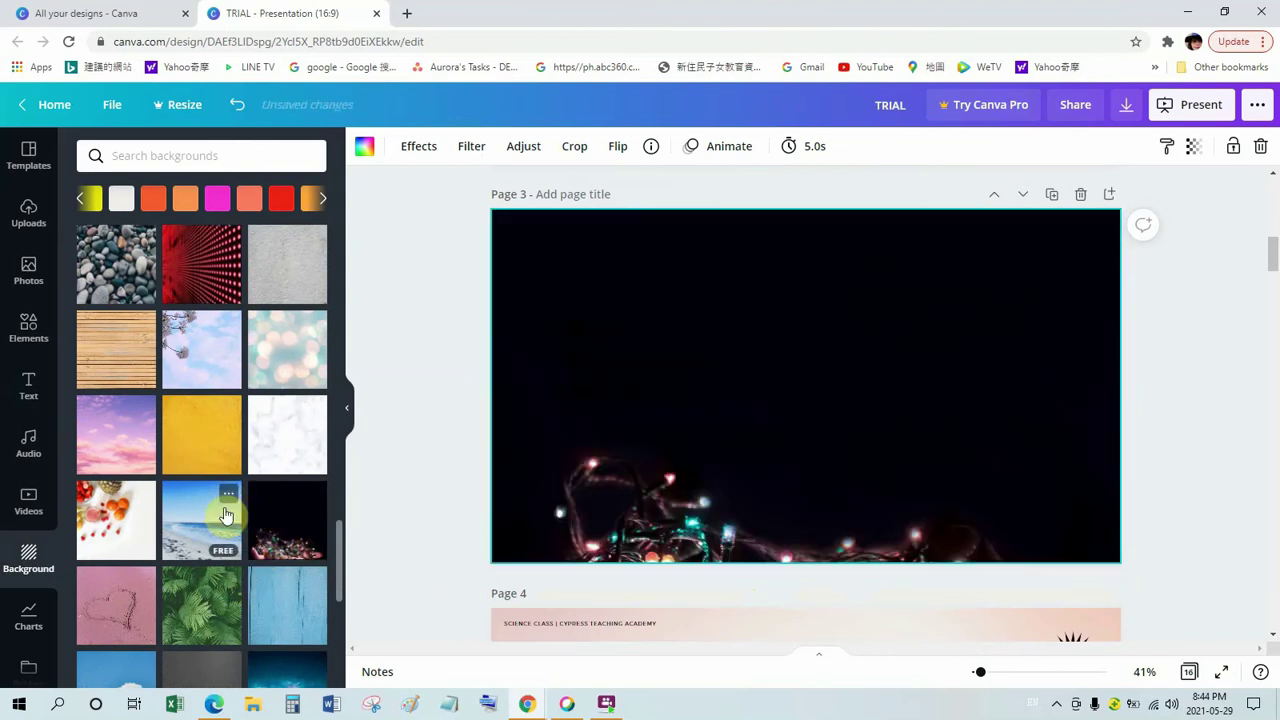
Change page 3's background to the yellow photo with the black geometric wireframe.
scroll(286, 523, down, 2)
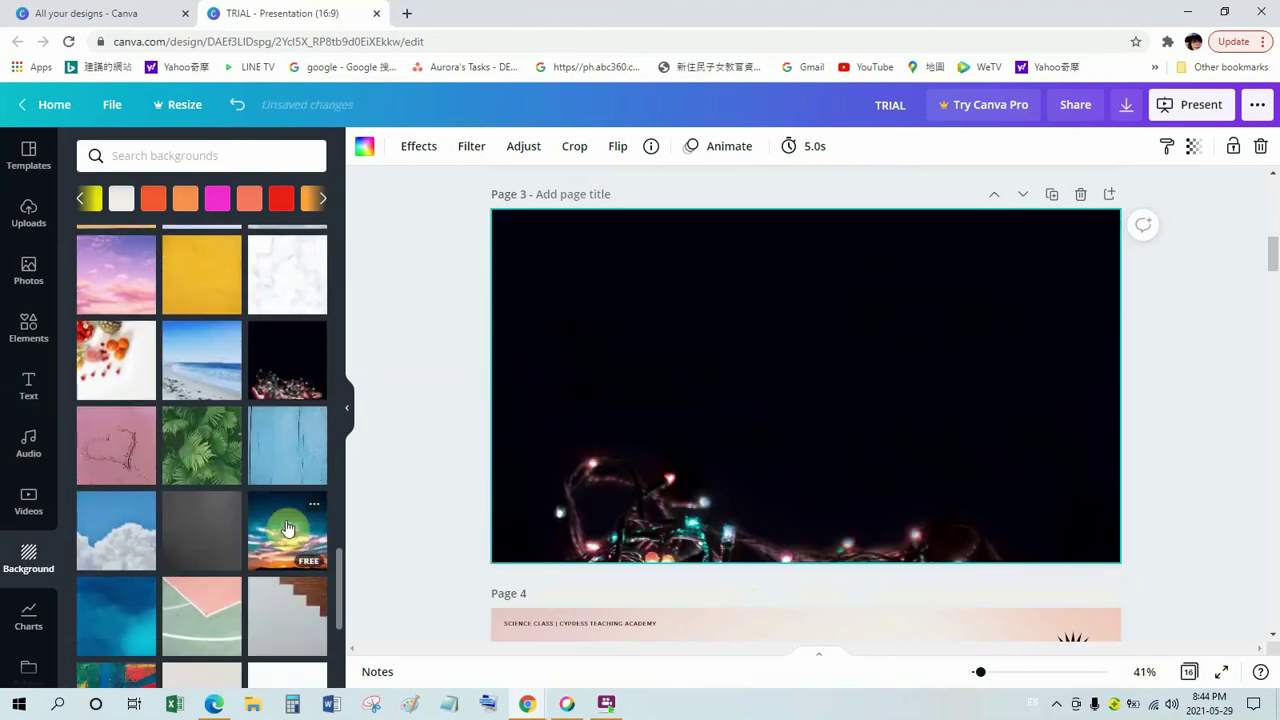
scroll(310, 630, down, 5)
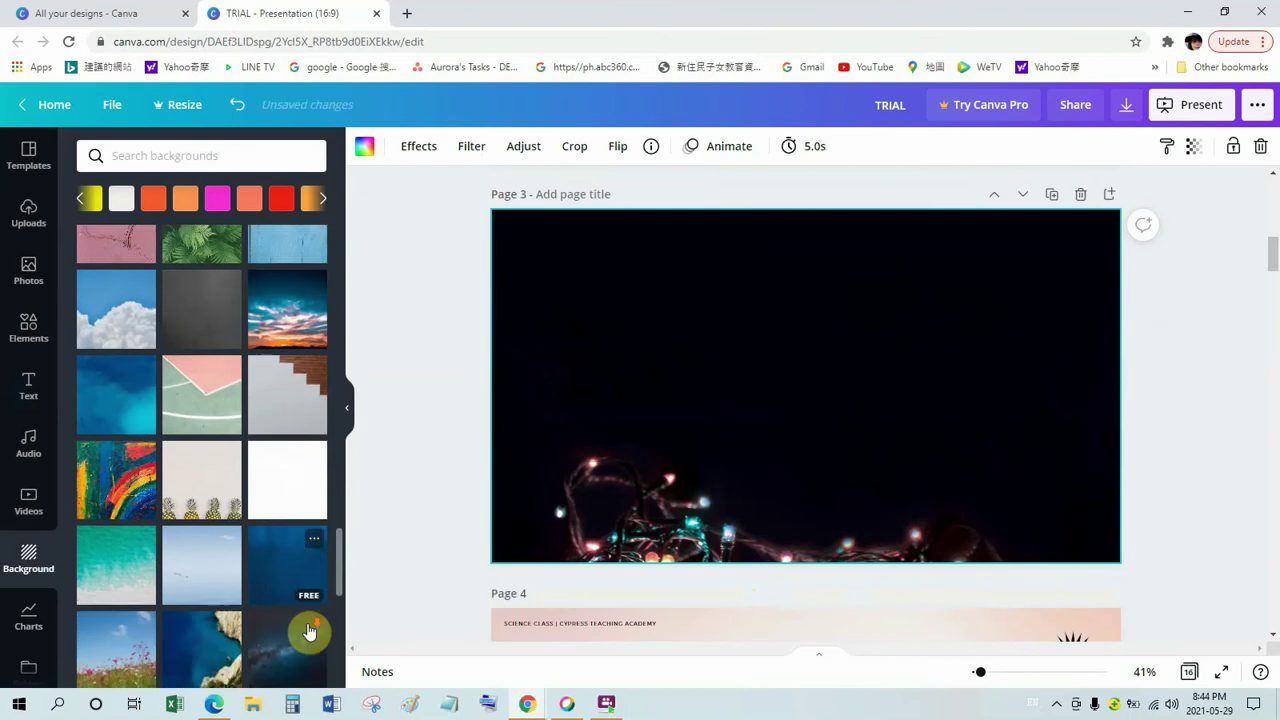
scroll(285, 622, down, 1)
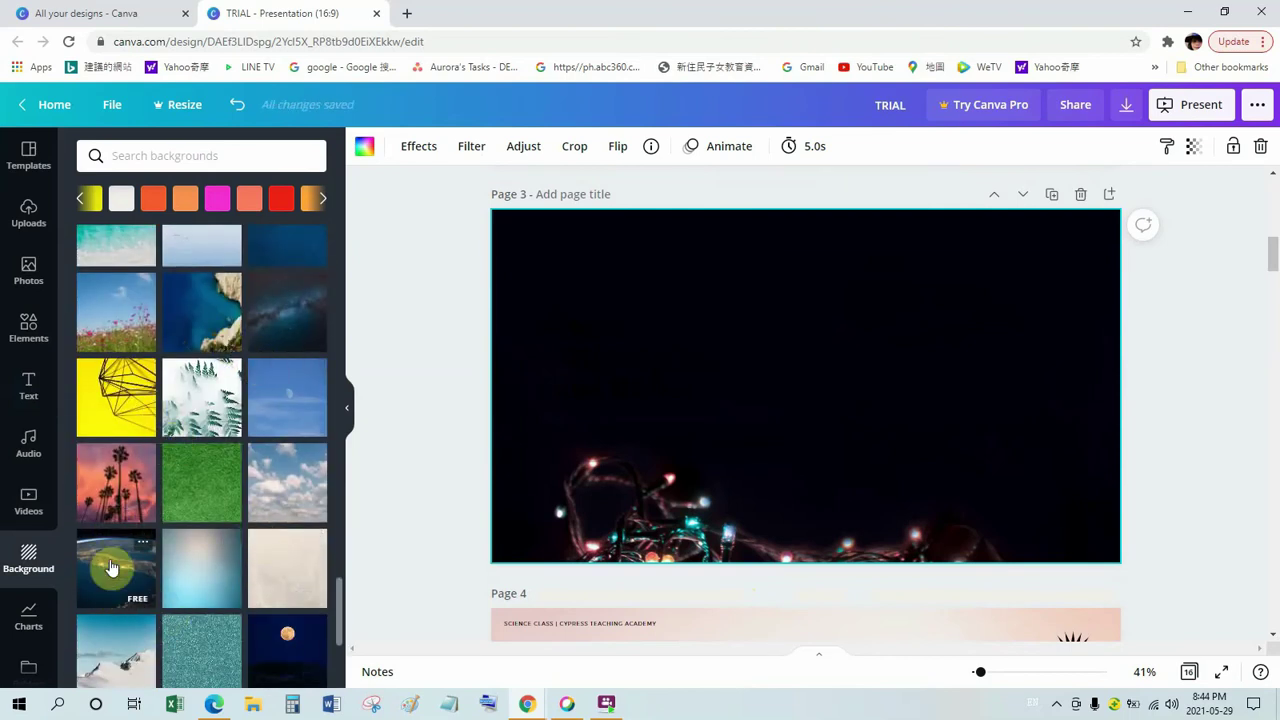
click(116, 418)
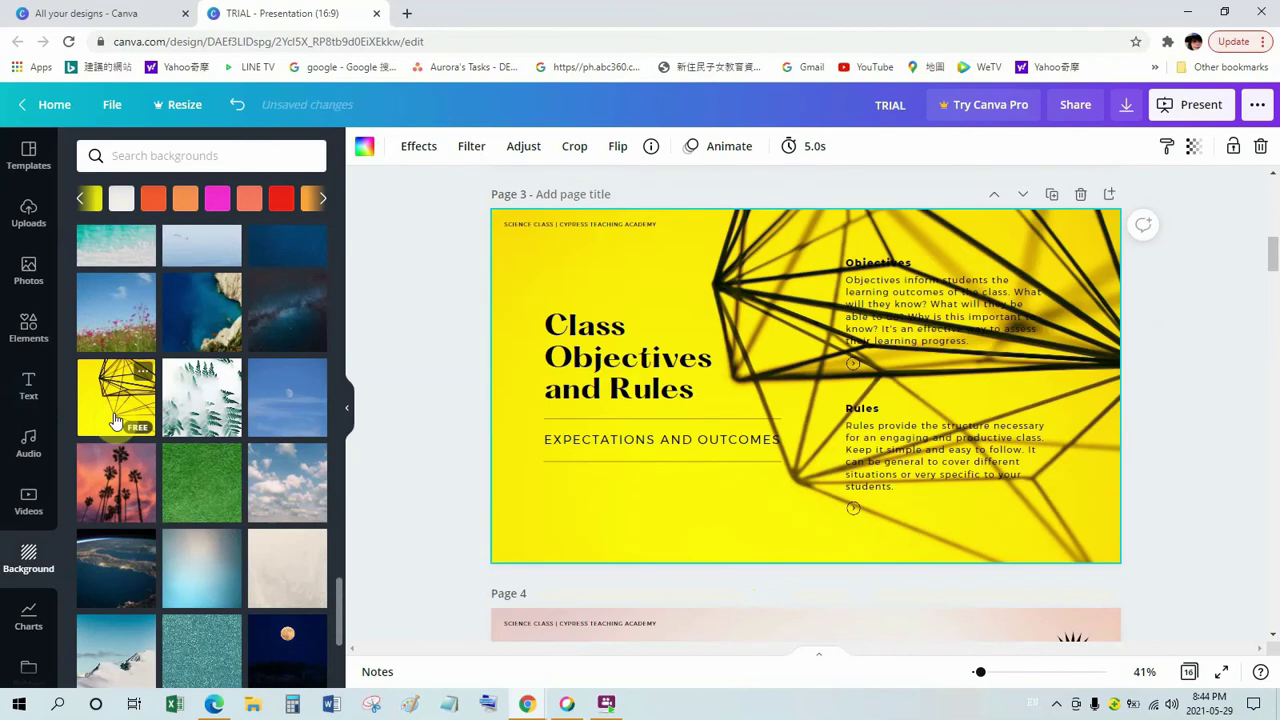
click(876, 344)
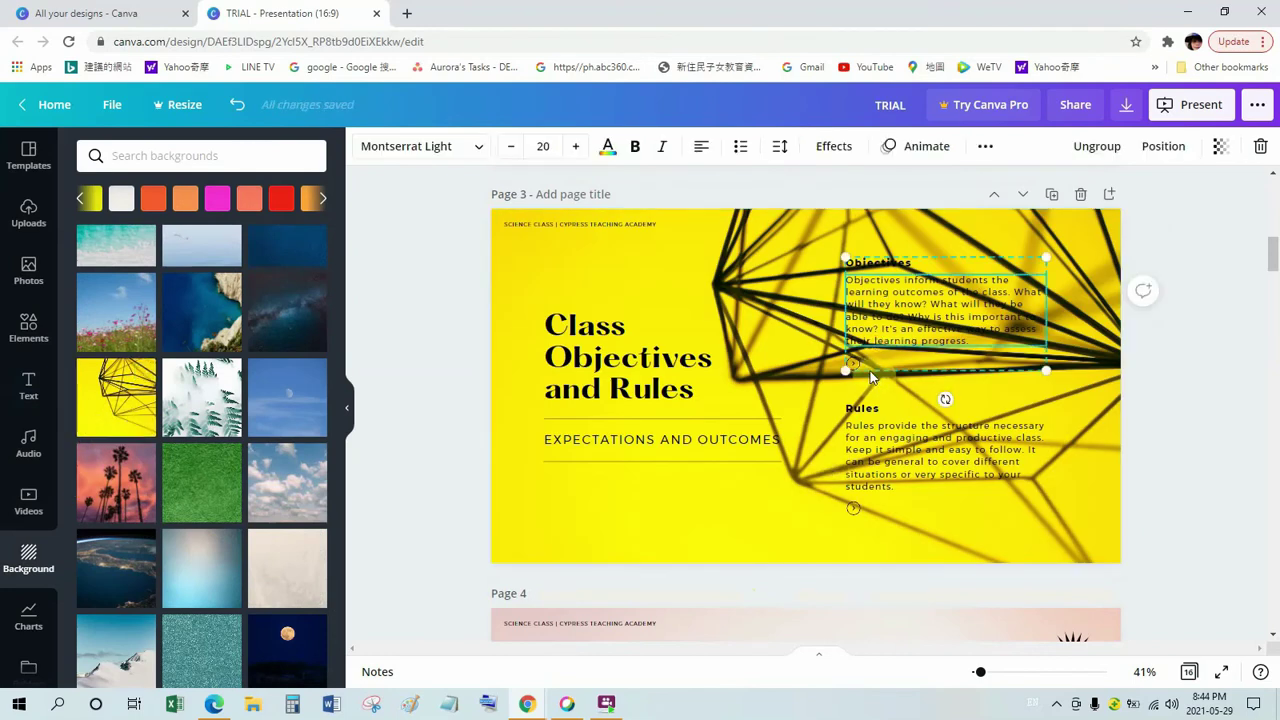
click(782, 351)
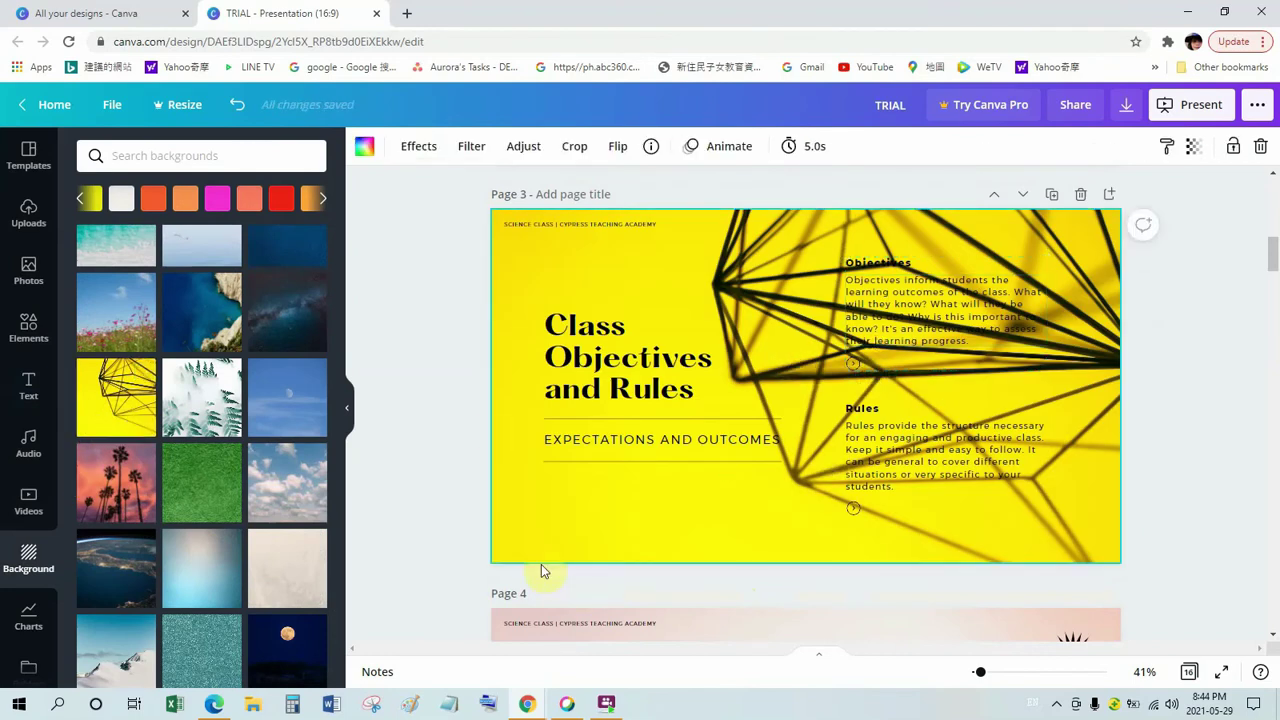
Replace page 3's background photo with a solid color, trying off-white and orange before settling on magenta.
drag(337, 630, 350, 177)
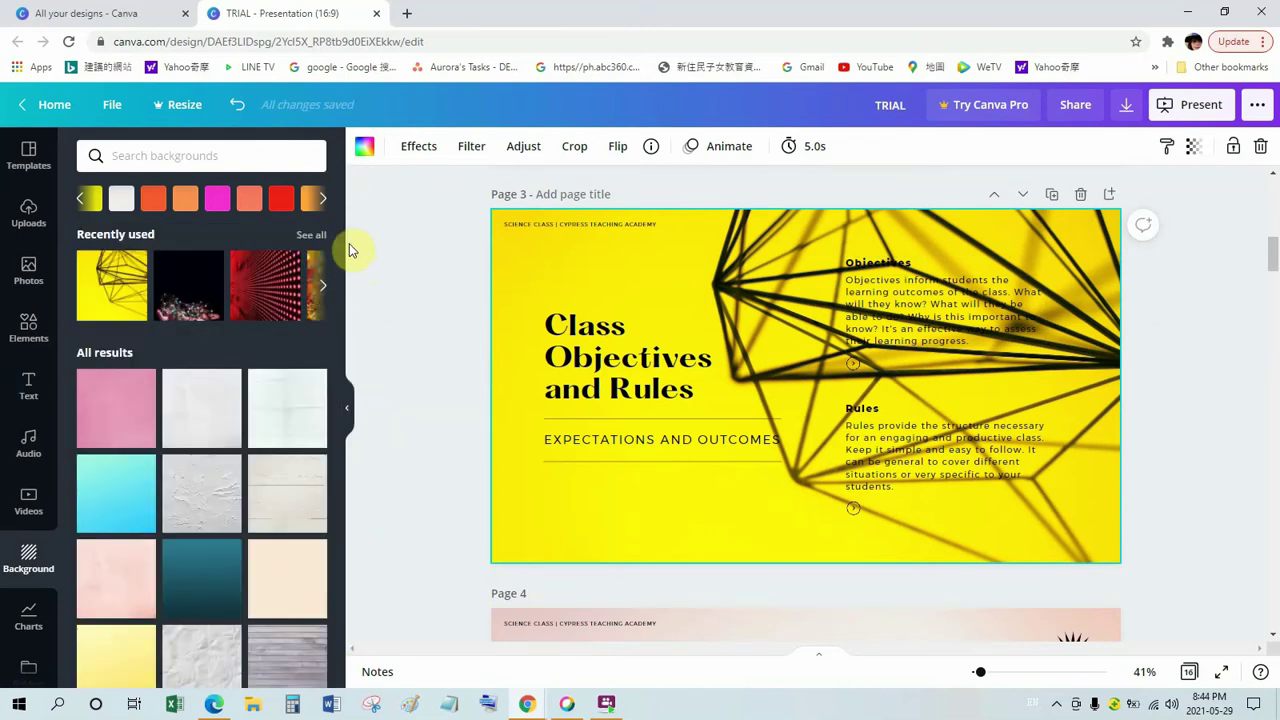
click(118, 200)
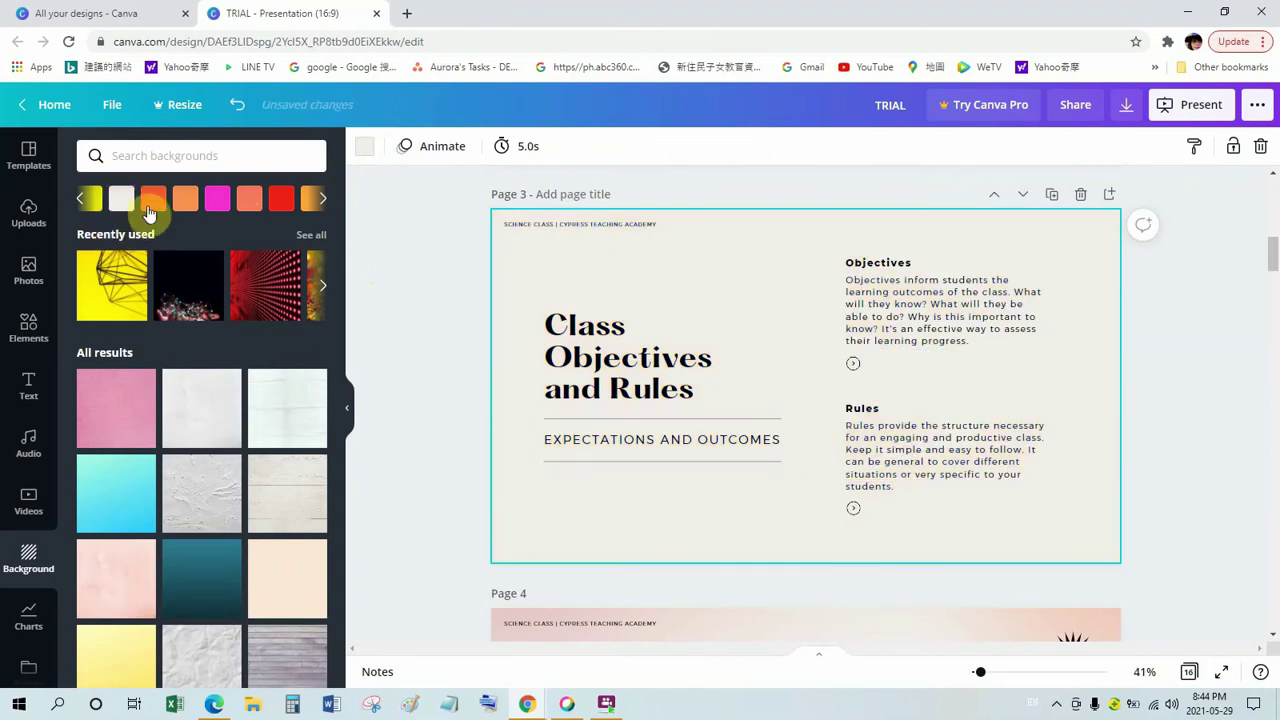
click(153, 202)
click(184, 202)
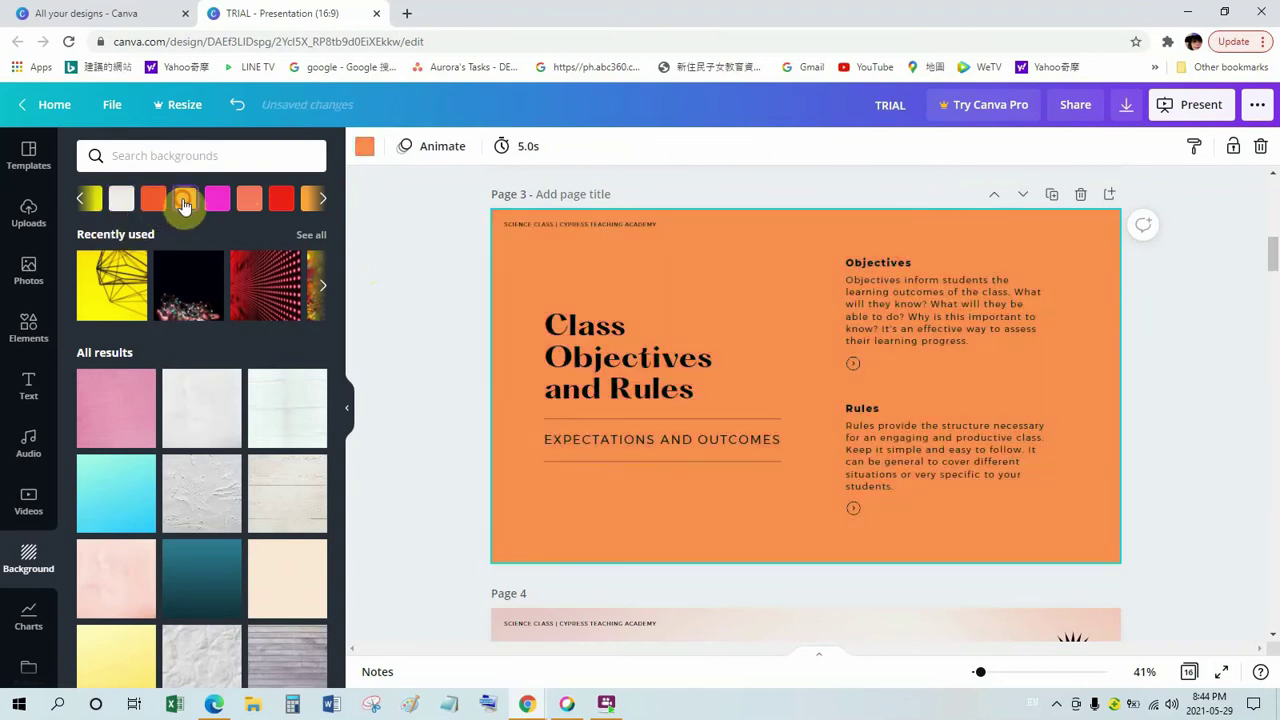
click(212, 204)
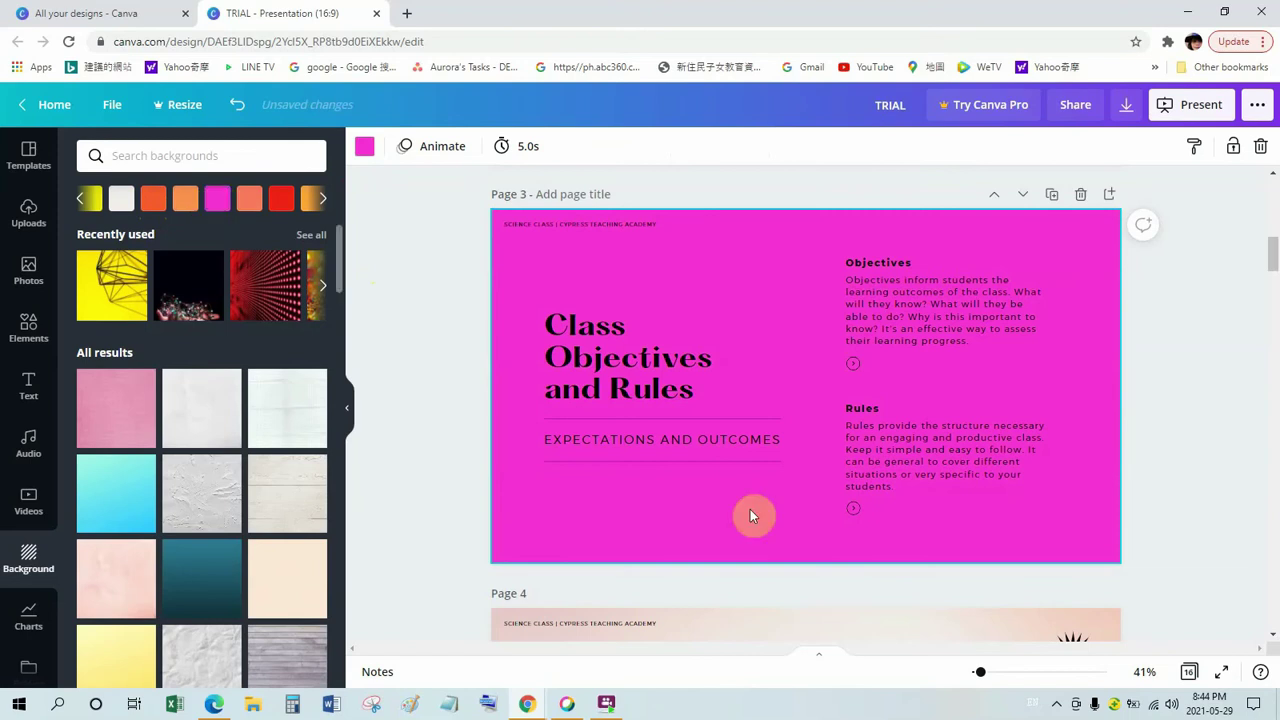
Apply the recently used yellow wireframe photo as the background of page 4.
scroll(1248, 470, down, 4)
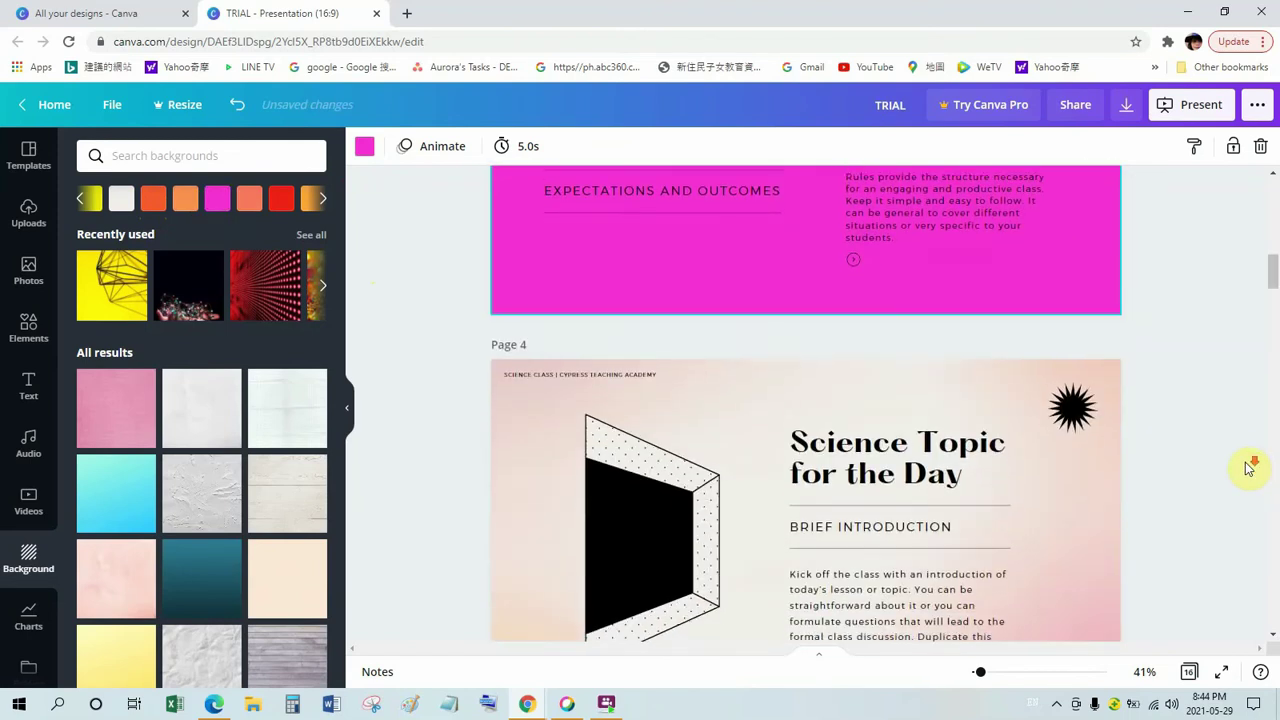
scroll(1208, 462, down, 1)
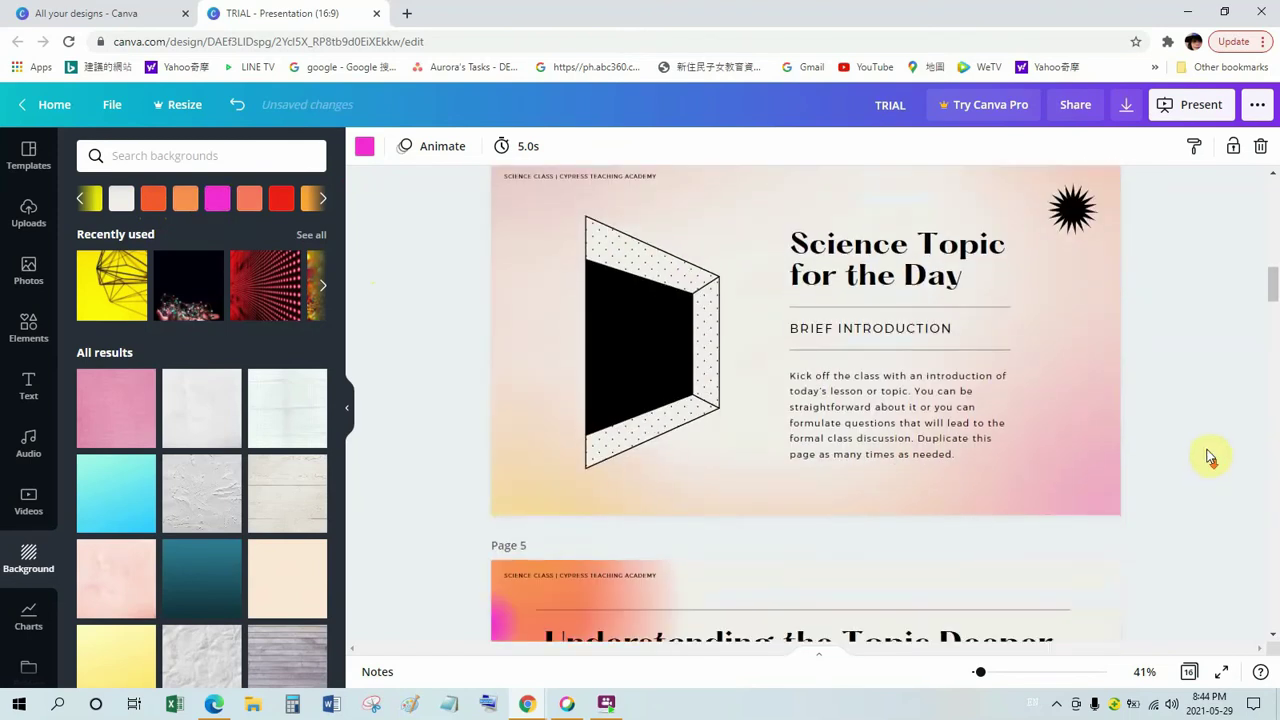
scroll(1234, 486, up, 1)
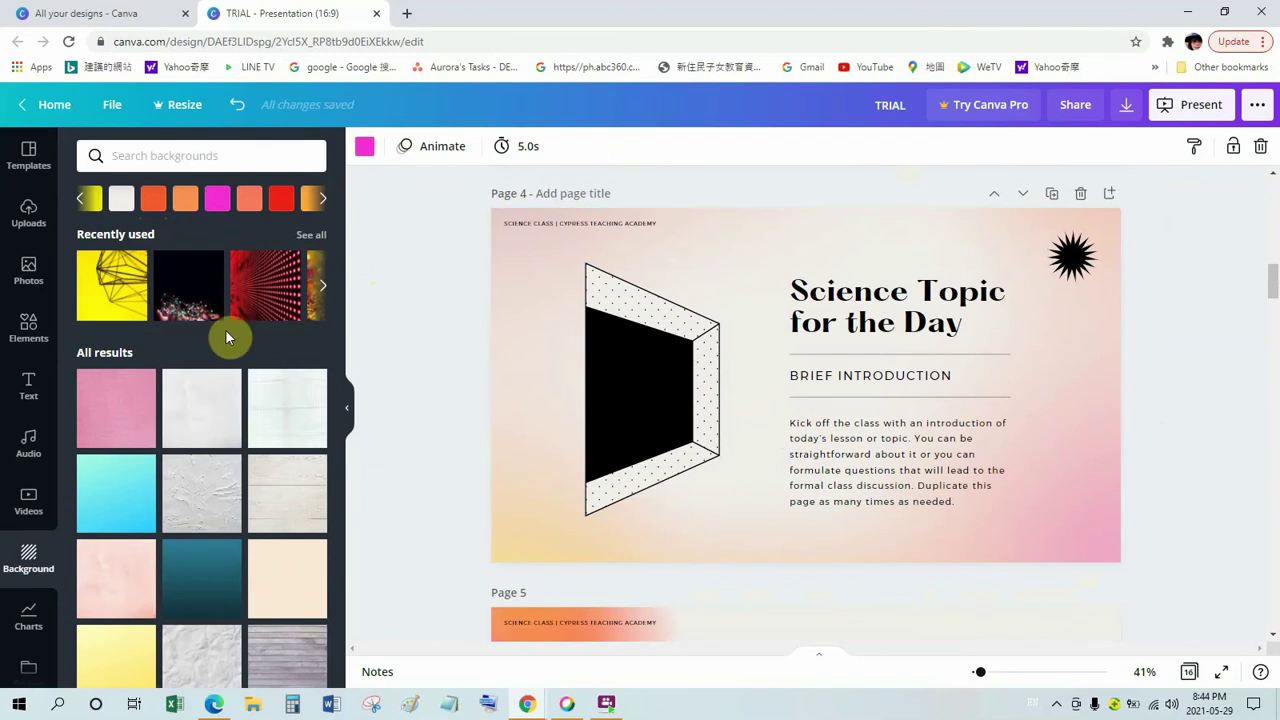
click(110, 292)
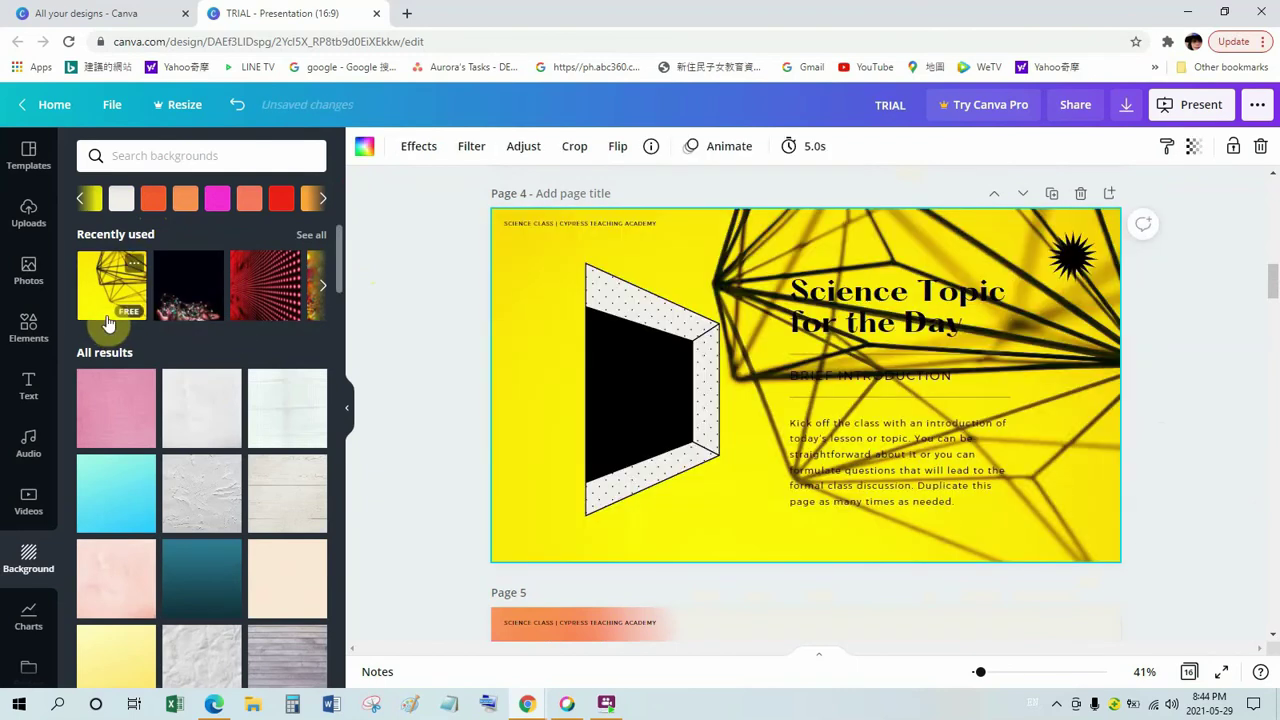
Apply the turquoise-to-blue gradient from the background library to page 5.
scroll(1166, 477, down, 5)
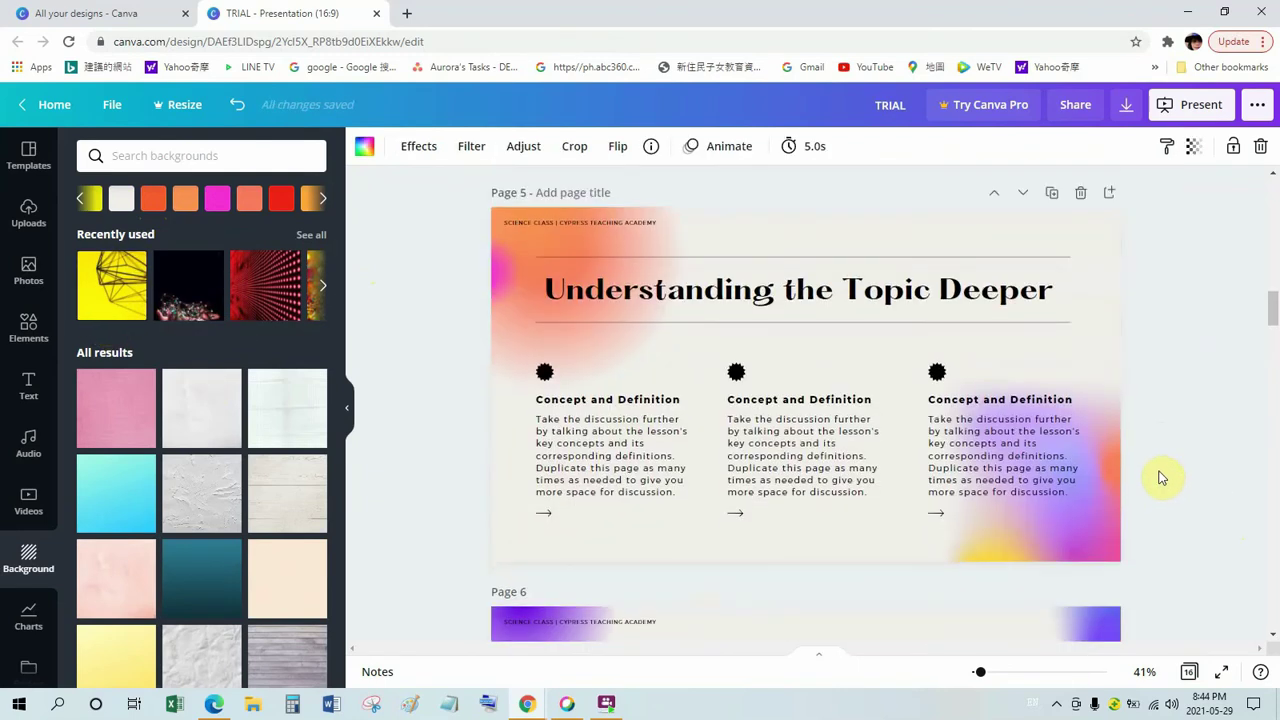
scroll(1155, 425, down, 1)
scroll(1000, 423, up, 2)
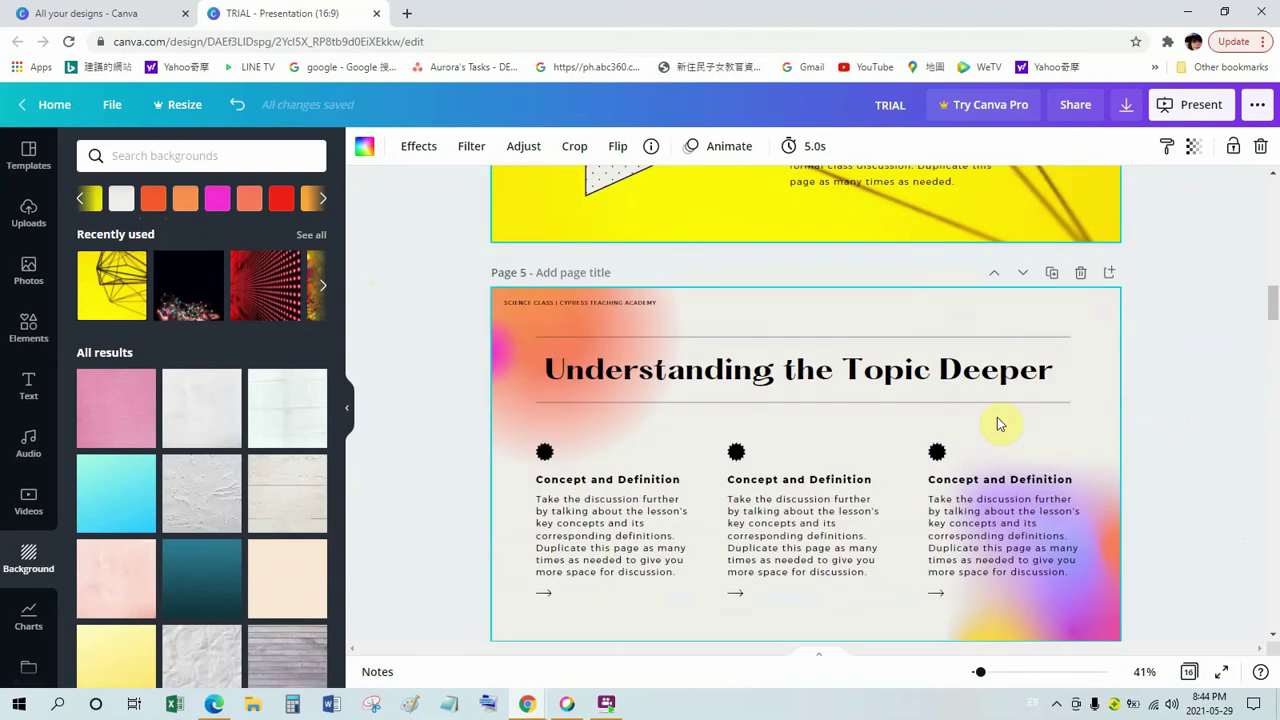
click(1143, 396)
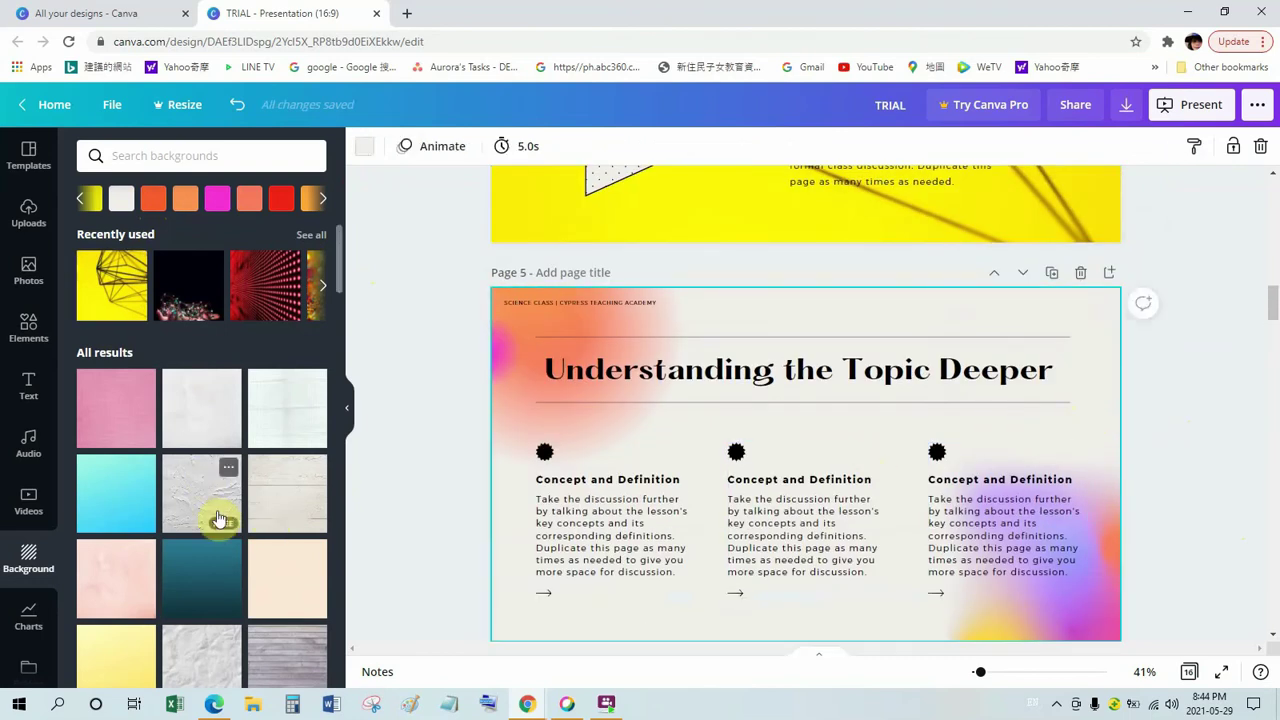
click(150, 509)
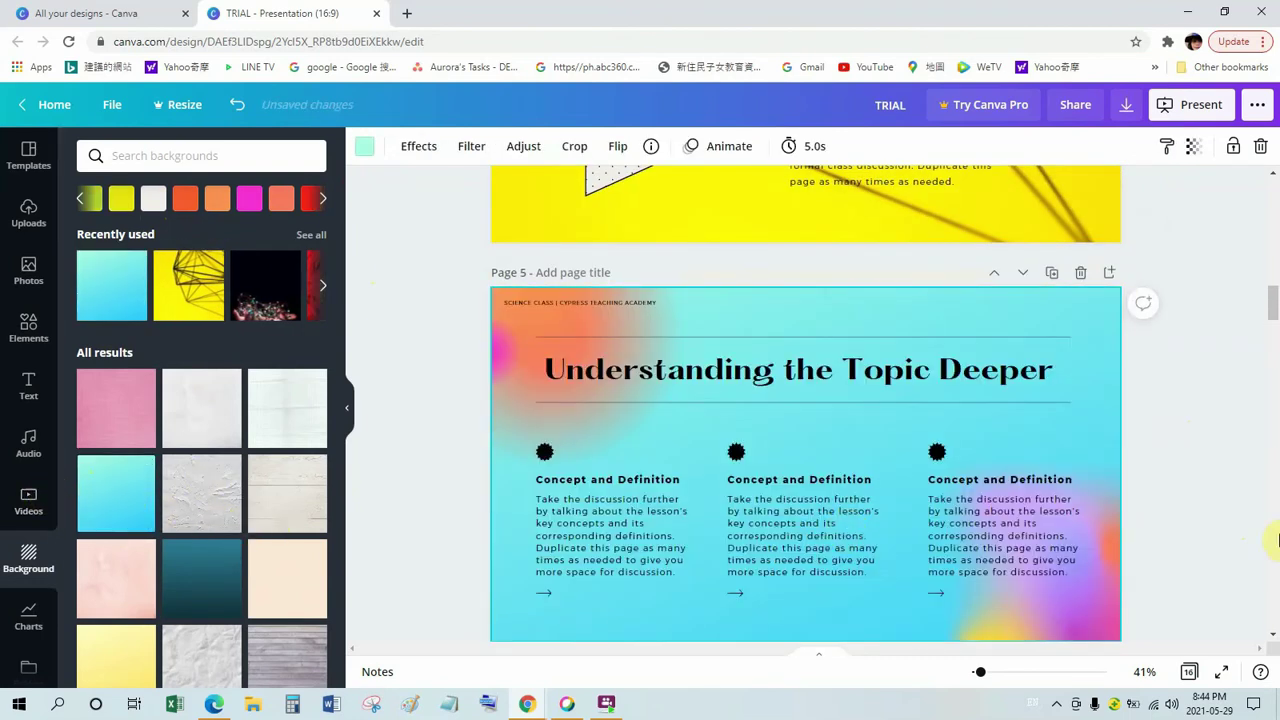
Replace the heading "Understanding the Topic Deeper" on page 5 with "OK NA OK".
scroll(1210, 488, down, 5)
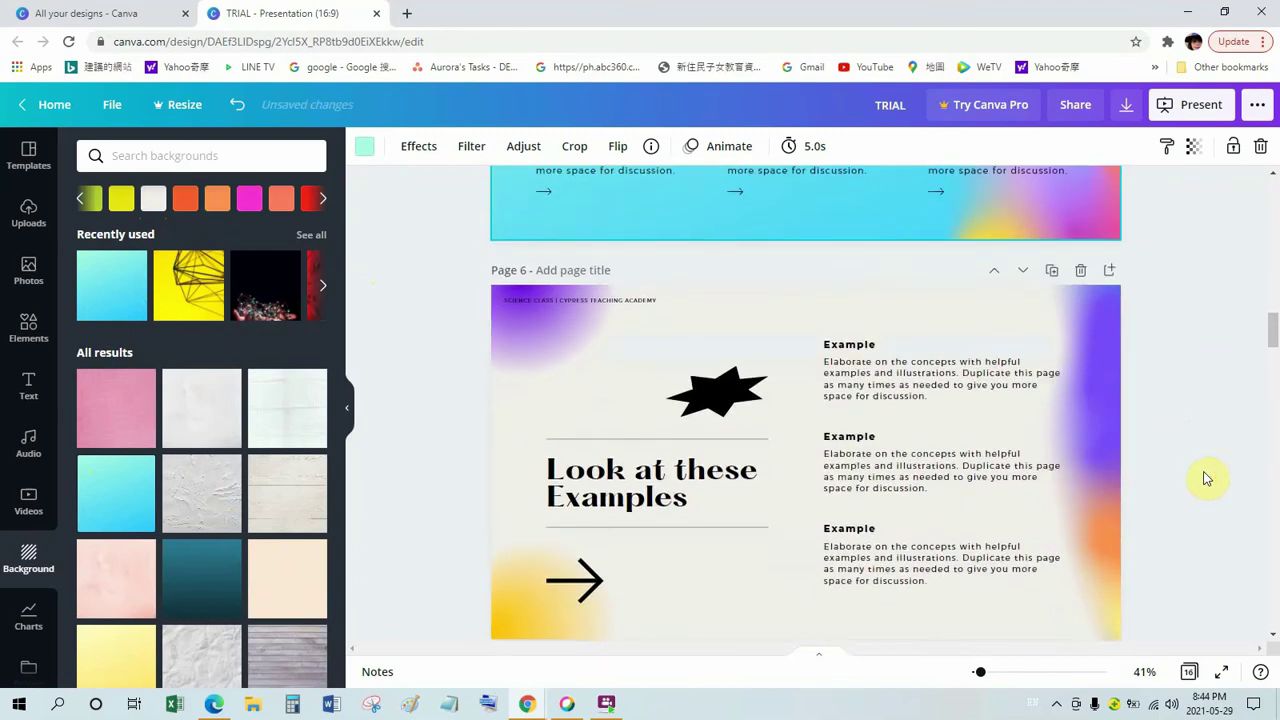
scroll(1210, 478, up, 5)
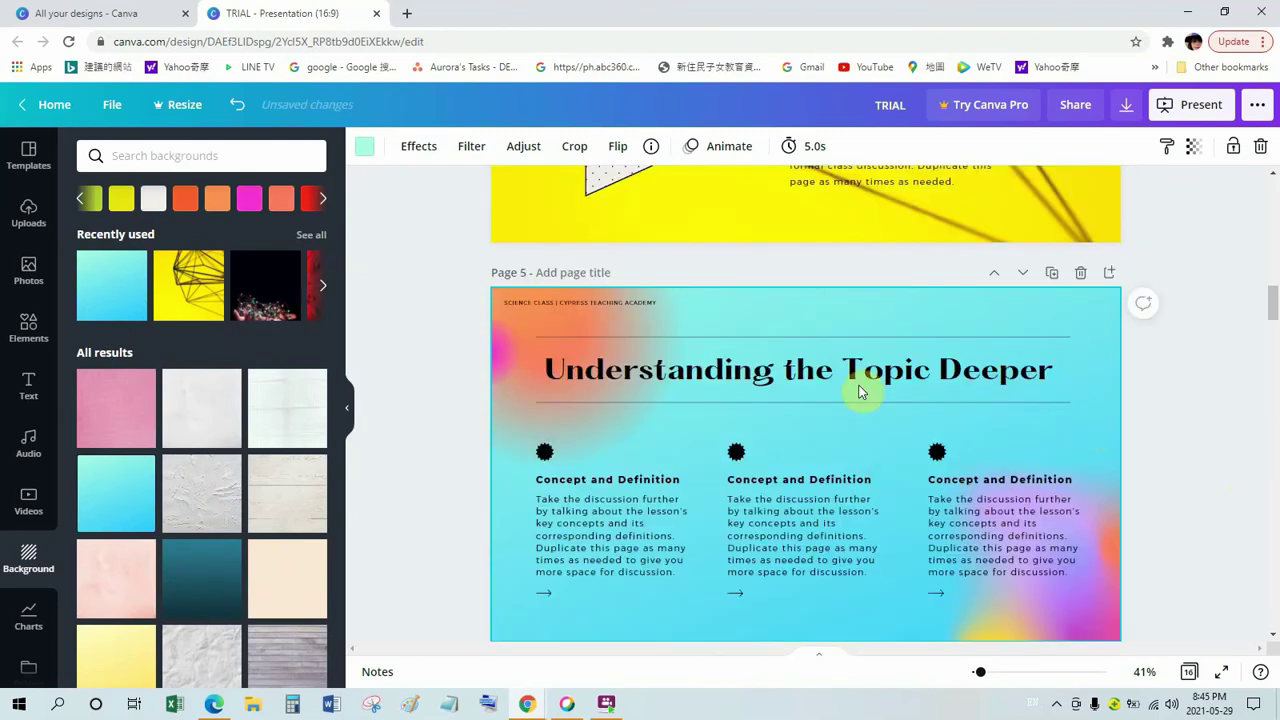
click(849, 377)
click(851, 371)
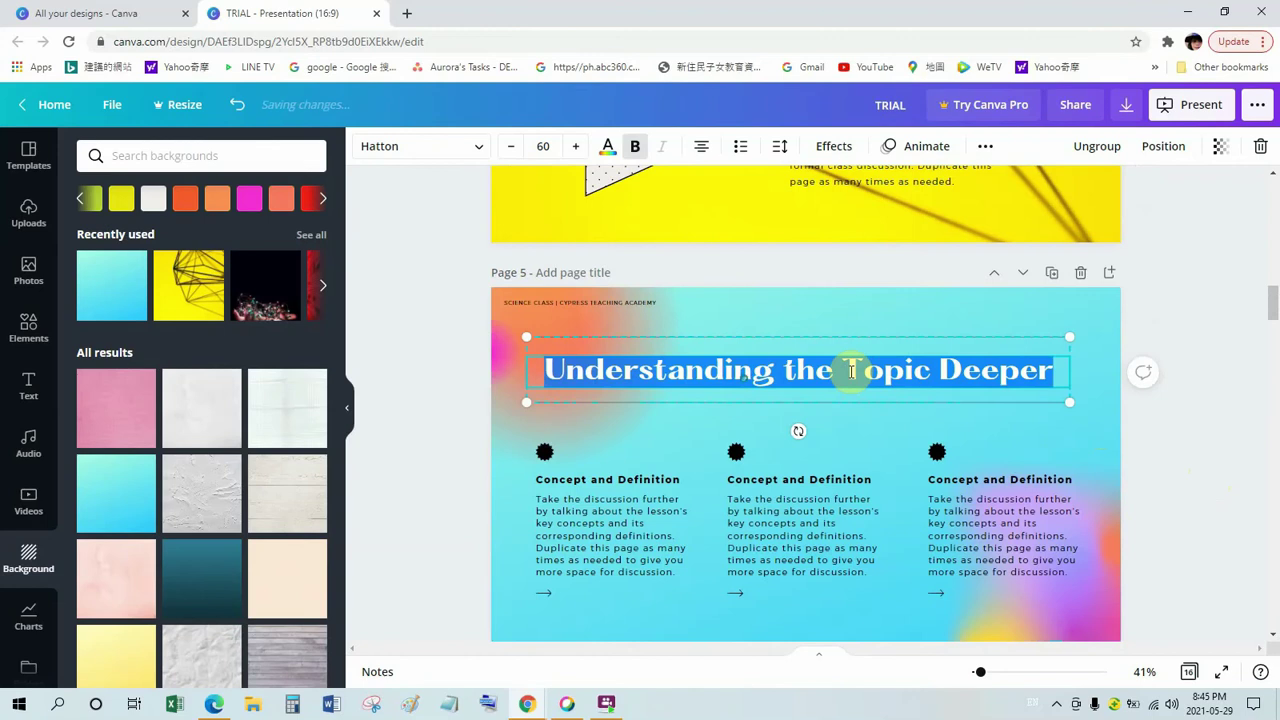
key(BackSpace)
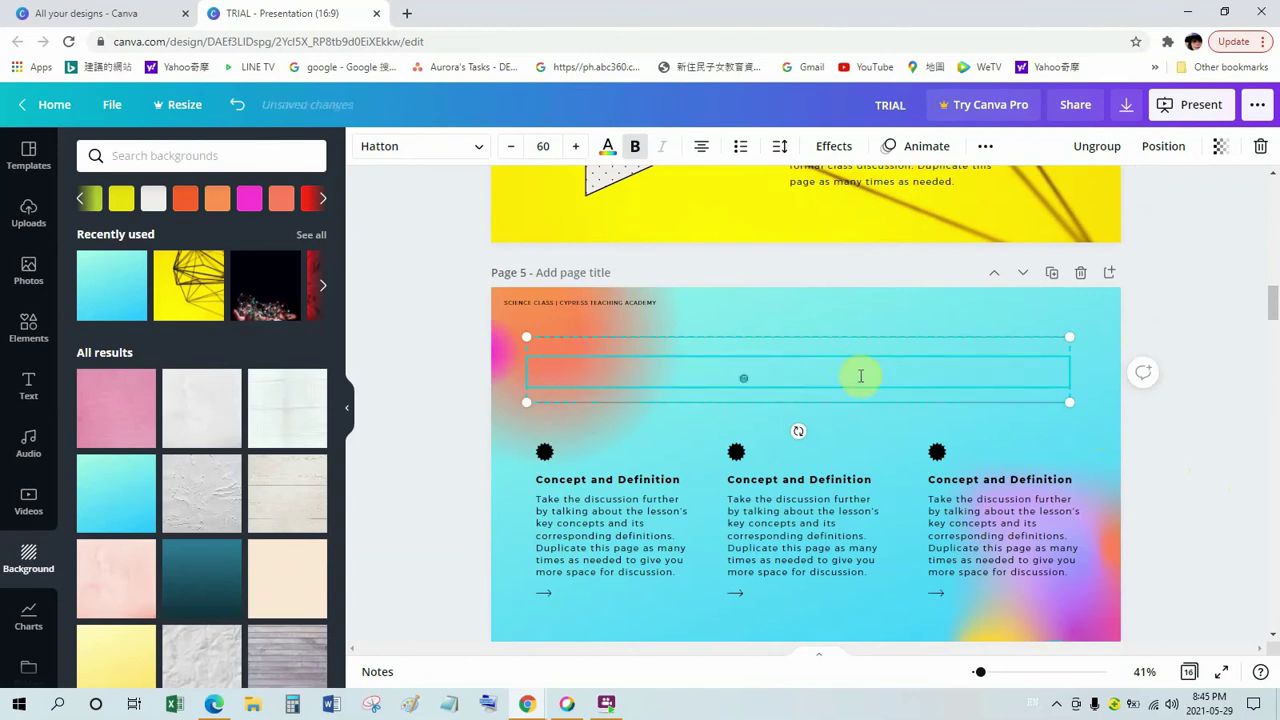
text(OK NA)
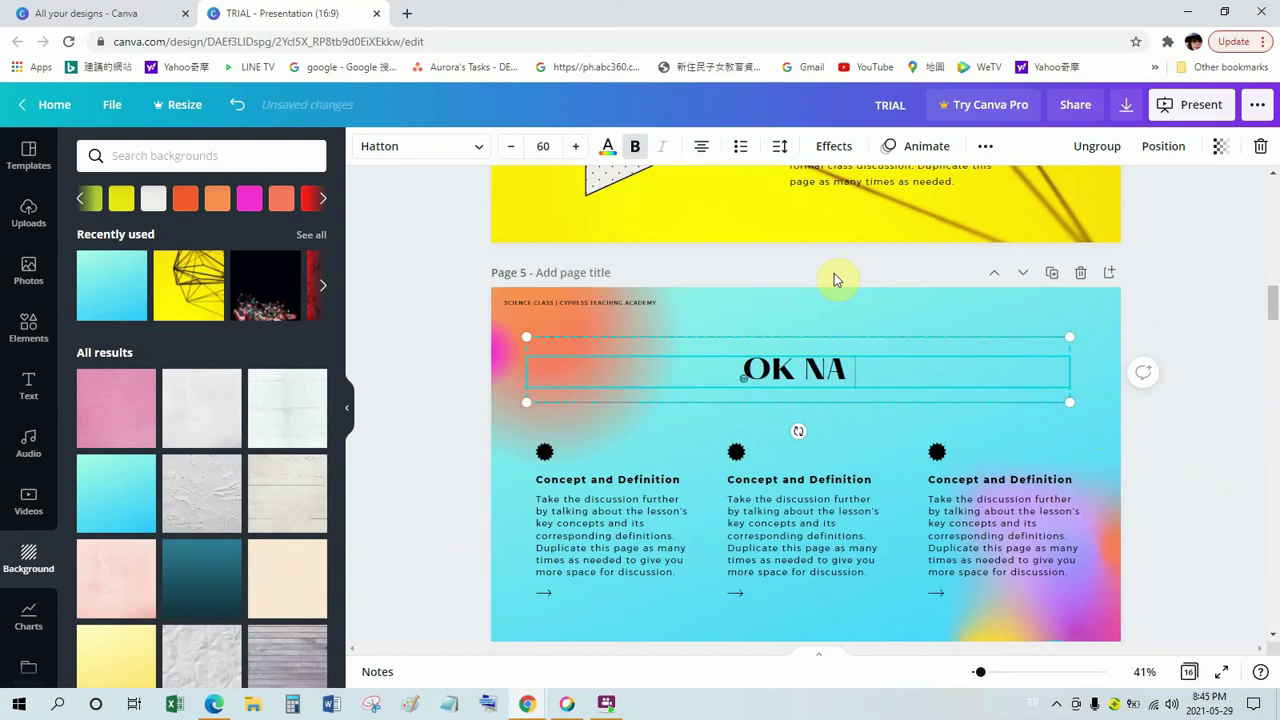
text( OK)
click(1149, 424)
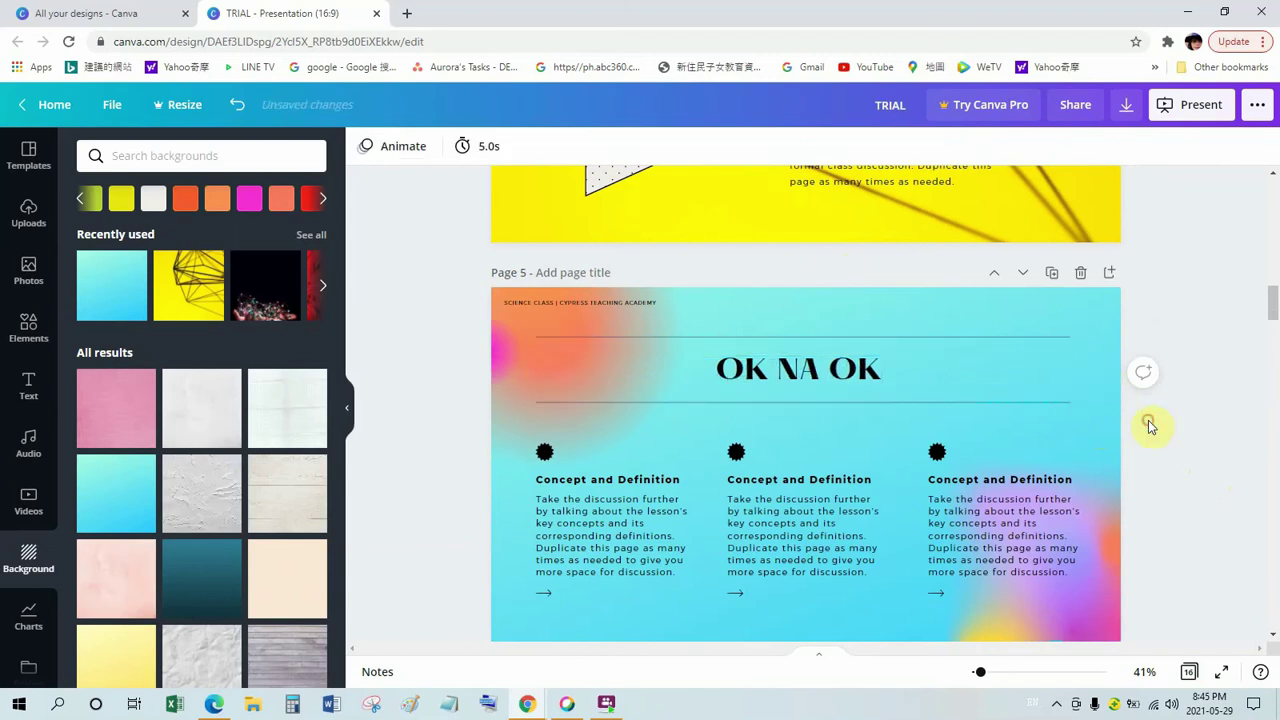
Change the text color of page 5's heading to bright yellow from the document colors.
click(867, 370)
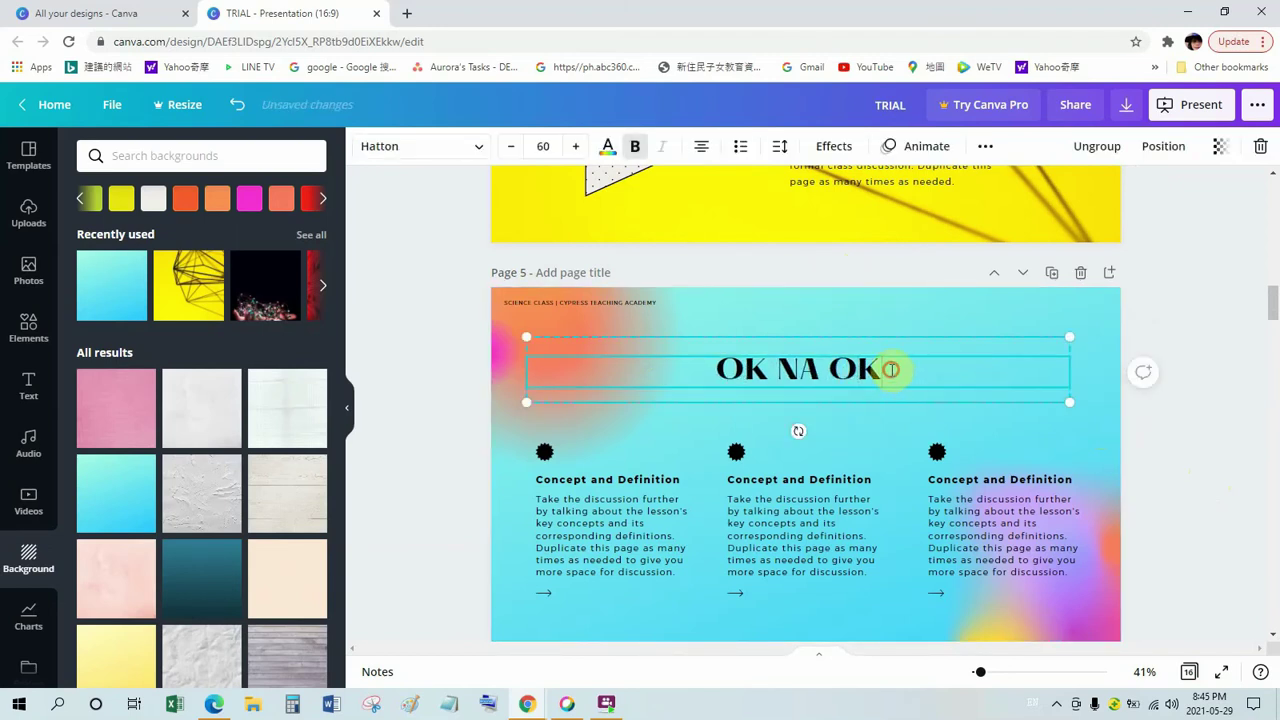
drag(890, 370, 712, 366)
click(607, 146)
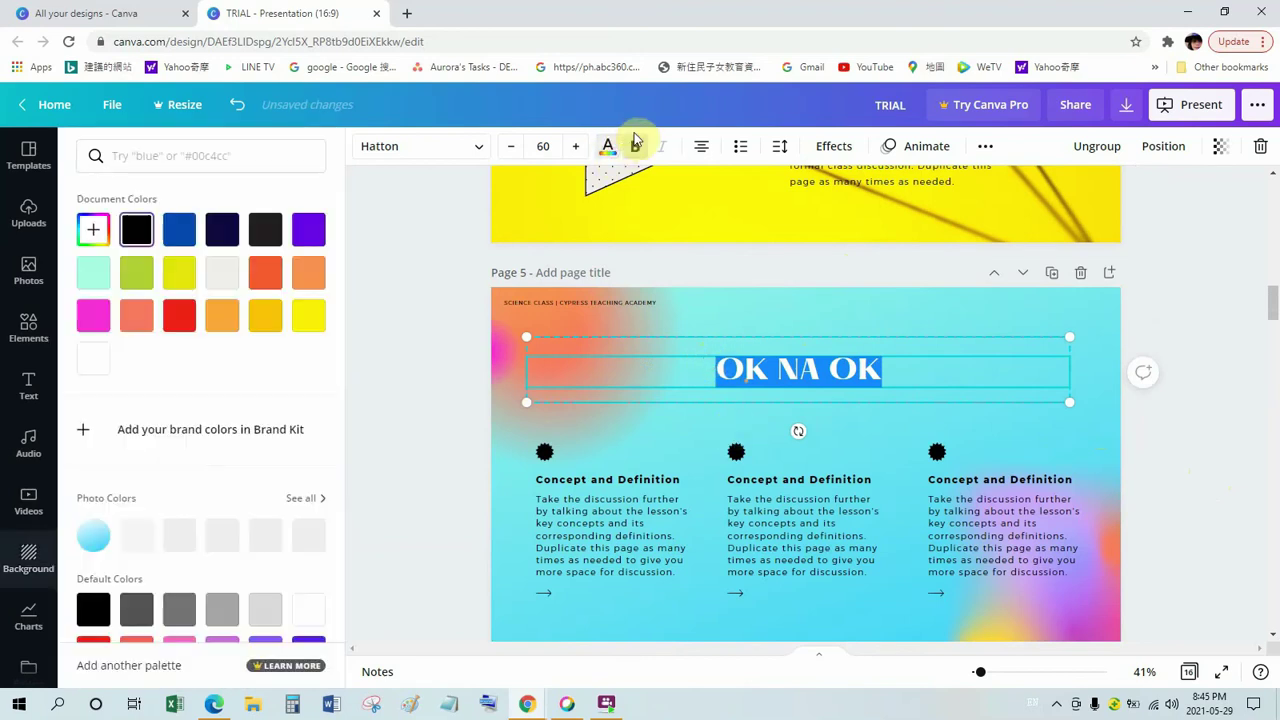
click(308, 315)
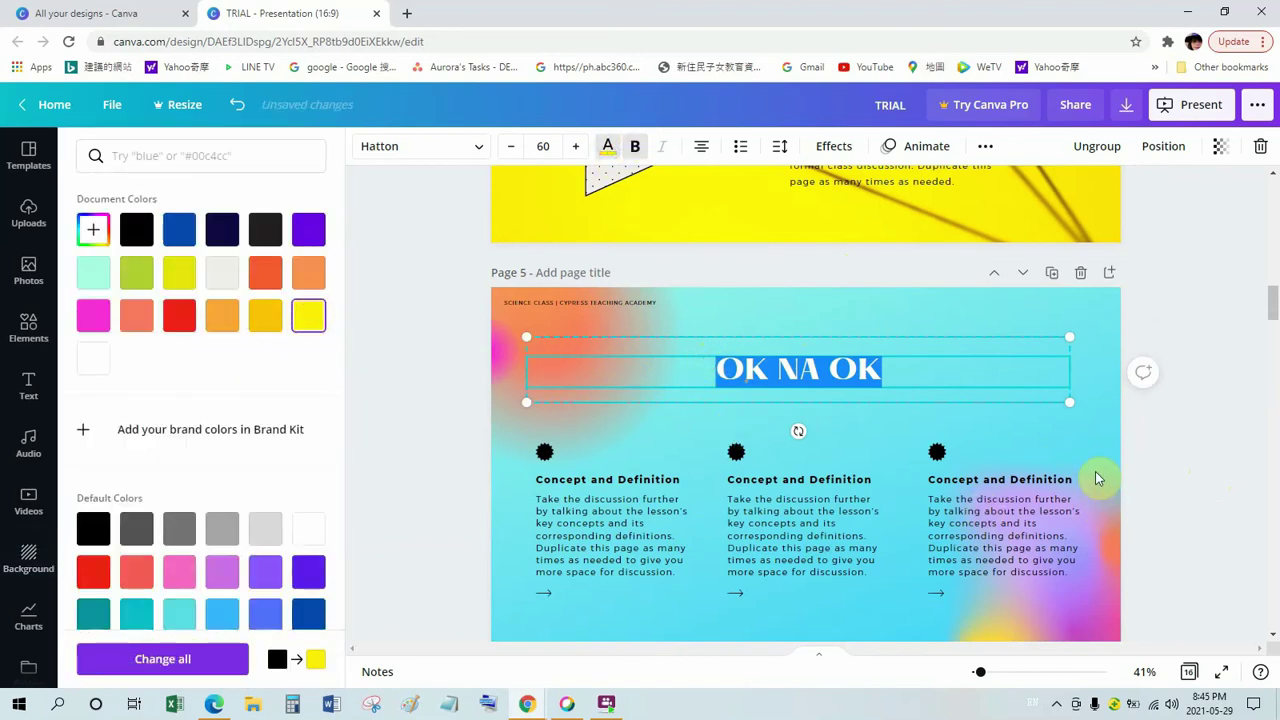
click(1084, 450)
click(1198, 388)
Look through the designs of the remaining presentation pages from page 6 to the closing page 16.
scroll(1118, 518, down, 5)
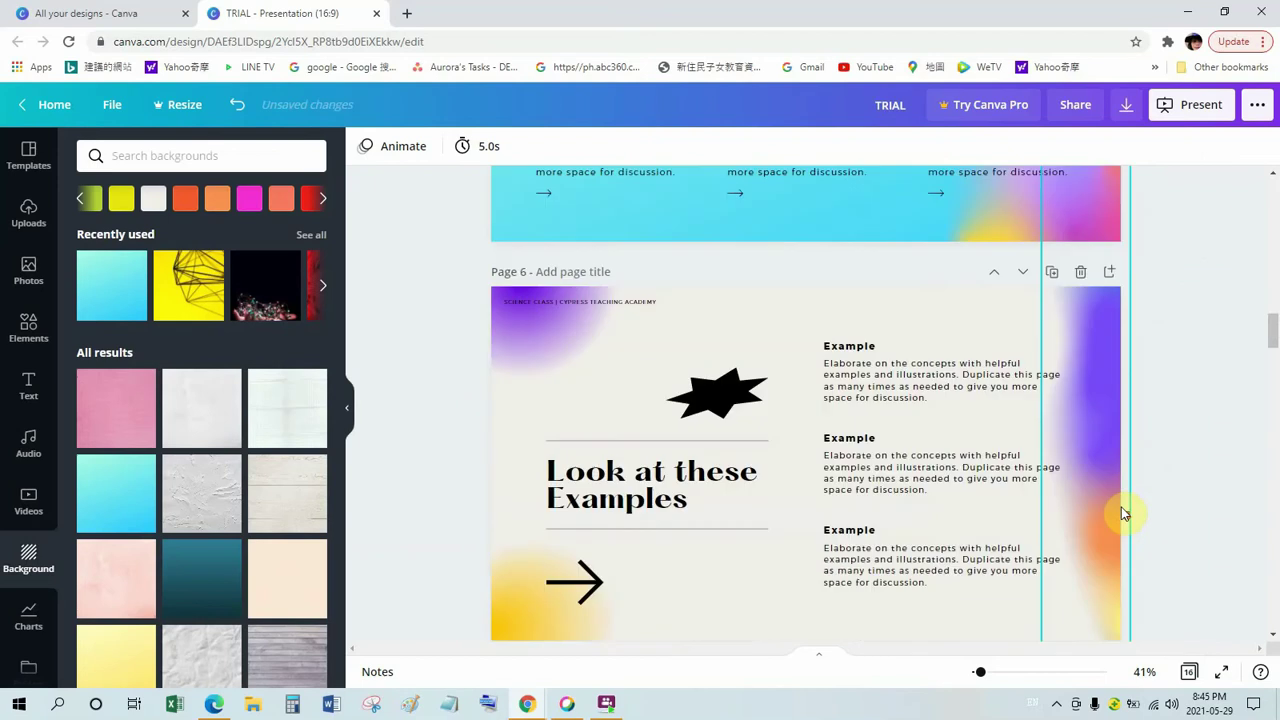
scroll(1195, 455, down, 1)
scroll(1195, 455, up, 1)
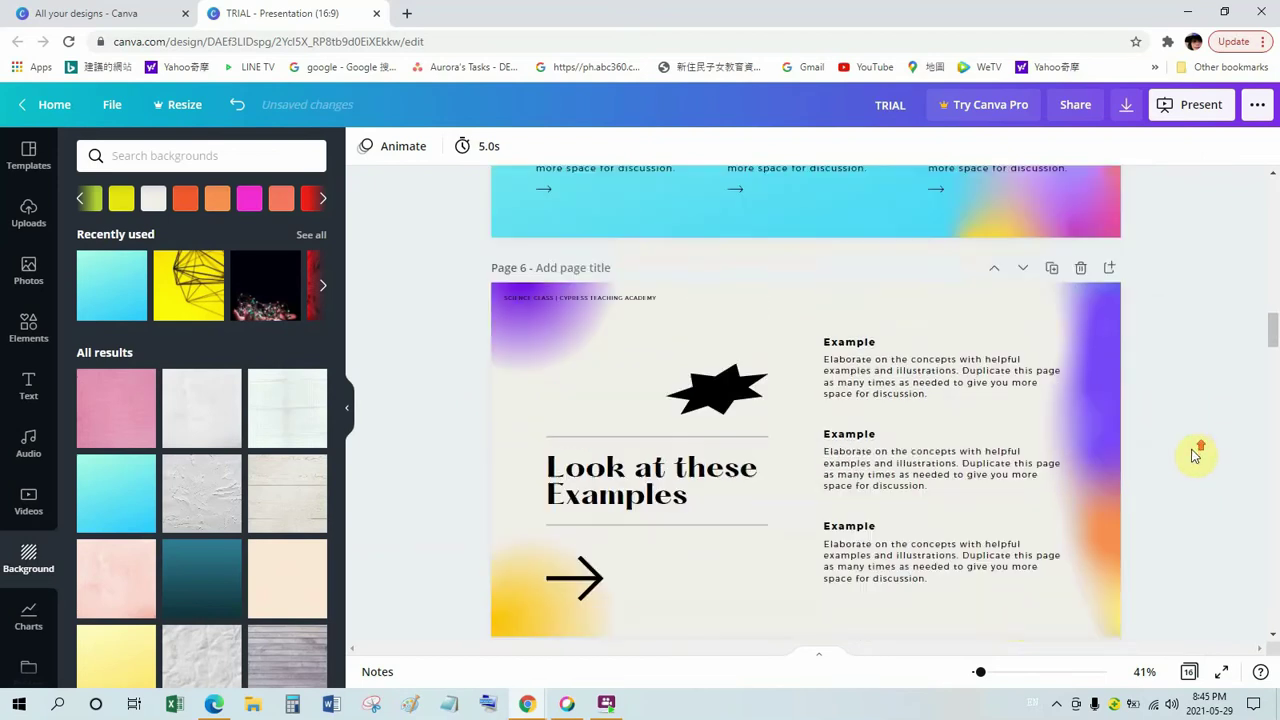
scroll(1193, 455, down, 1)
scroll(1072, 437, down, 8)
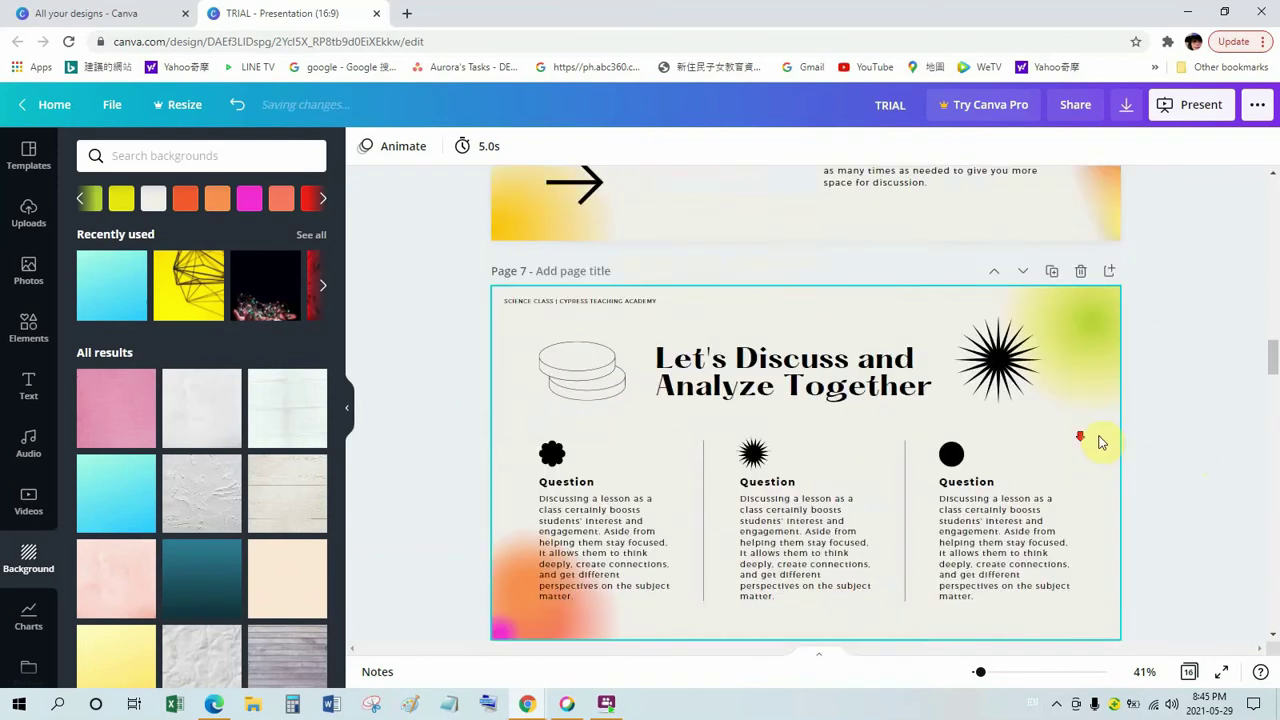
scroll(1118, 445, down, 6)
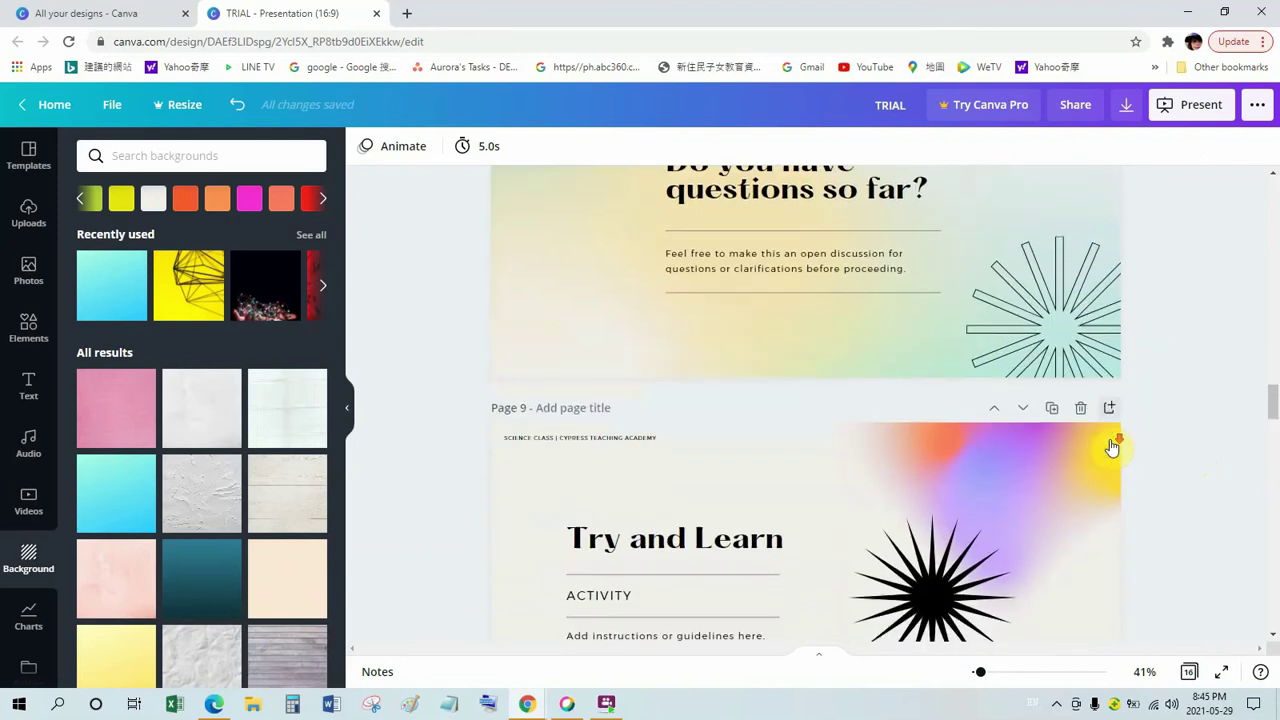
scroll(1112, 447, down, 6)
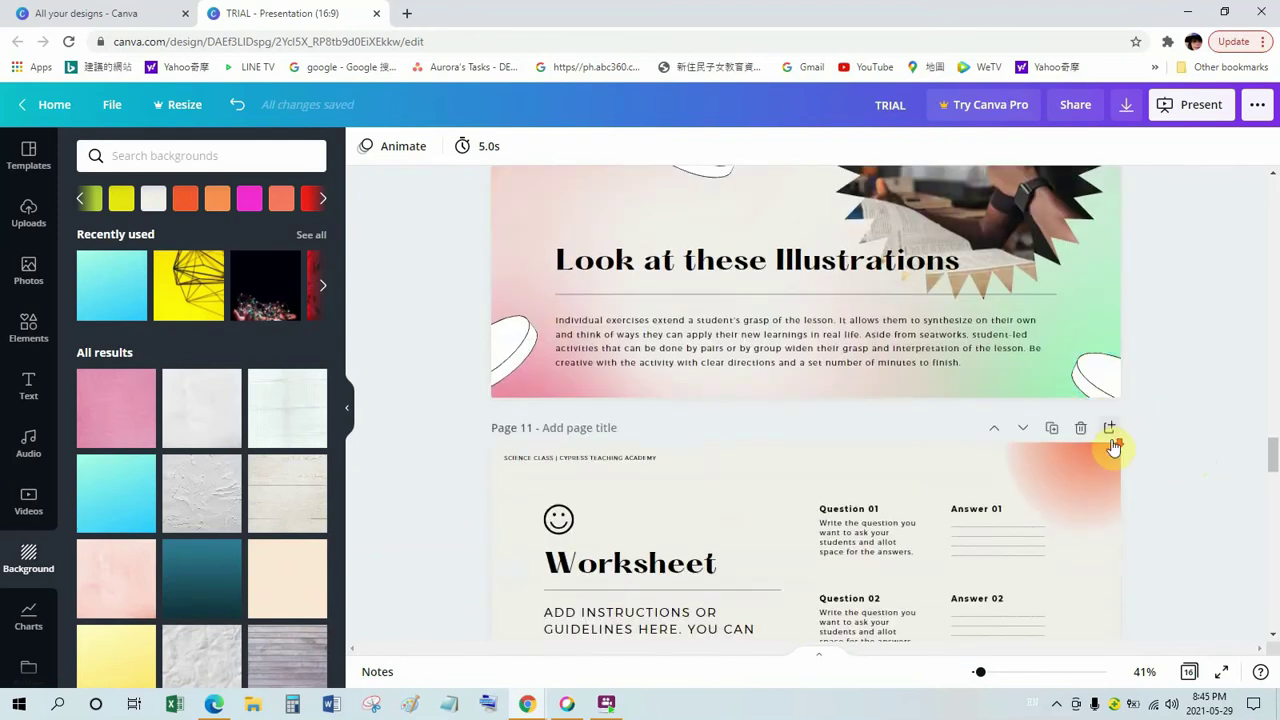
scroll(1118, 445, down, 15)
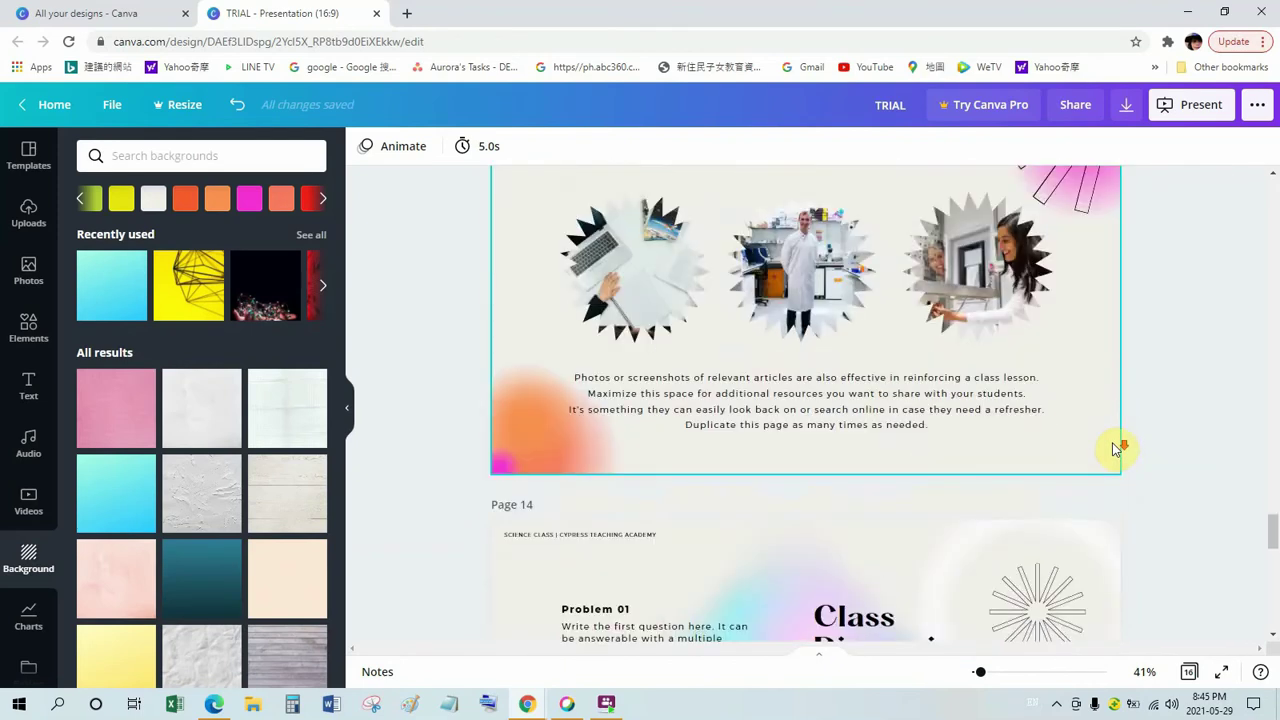
scroll(1114, 447, down, 3)
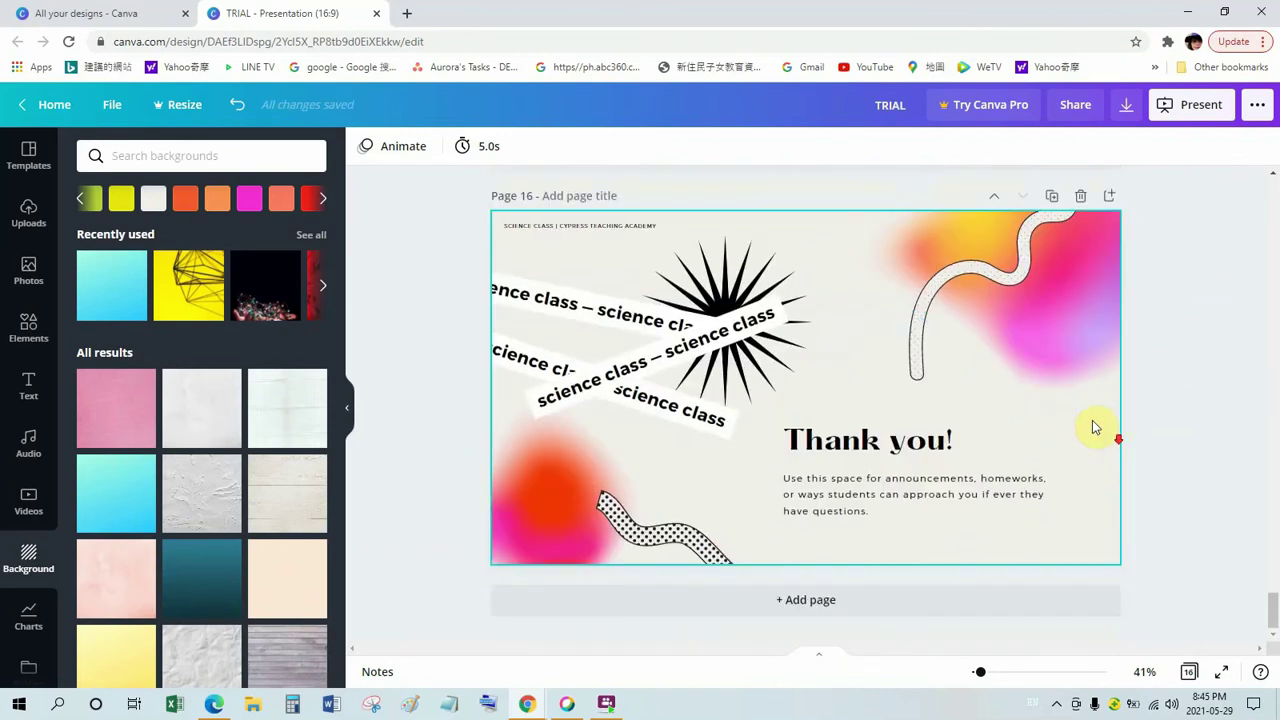
scroll(414, 566, up, 3)
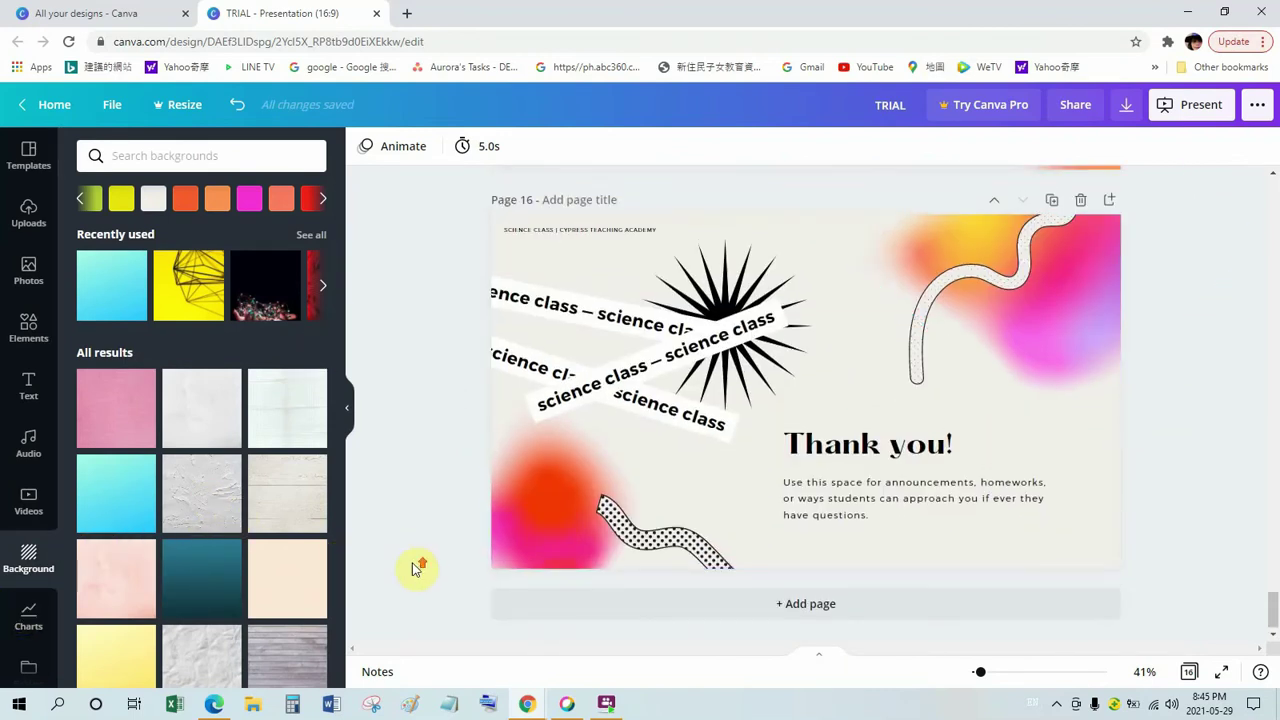
Clear the black starburst and the three "science class" strips off page 16.
click(28, 268)
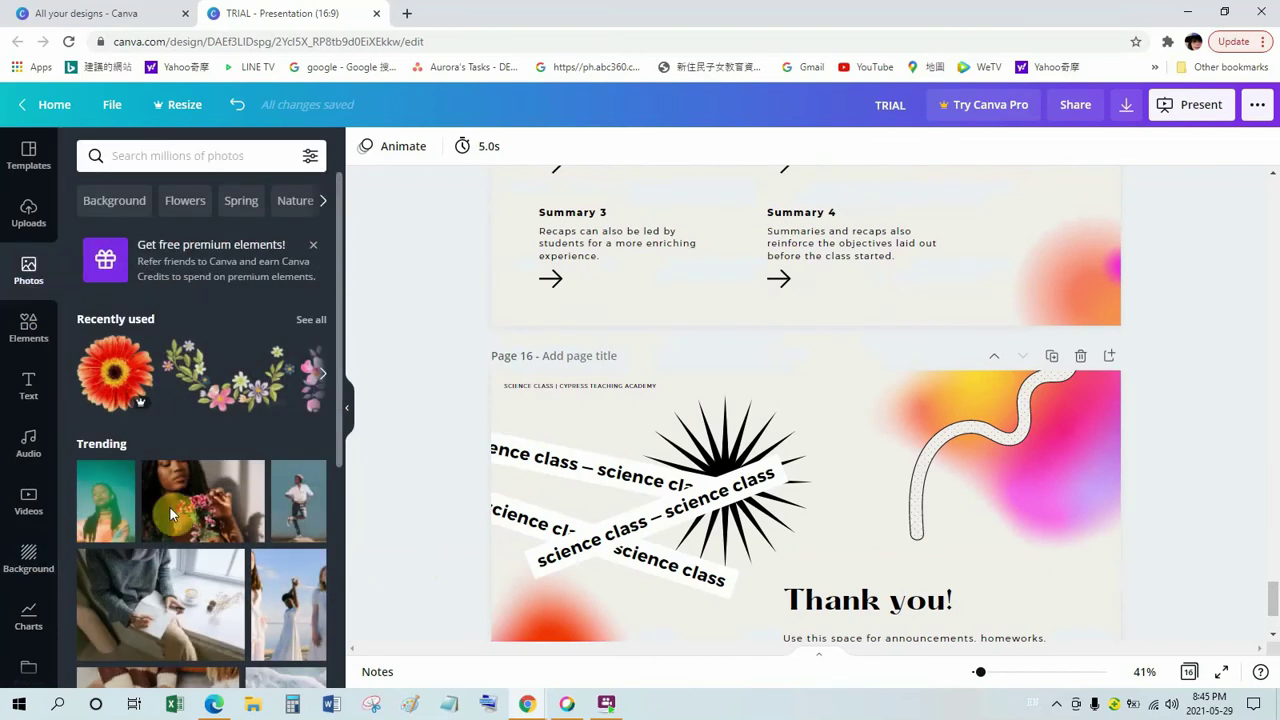
scroll(766, 523, down, 2)
scroll(766, 527, down, 2)
scroll(766, 500, up, 2)
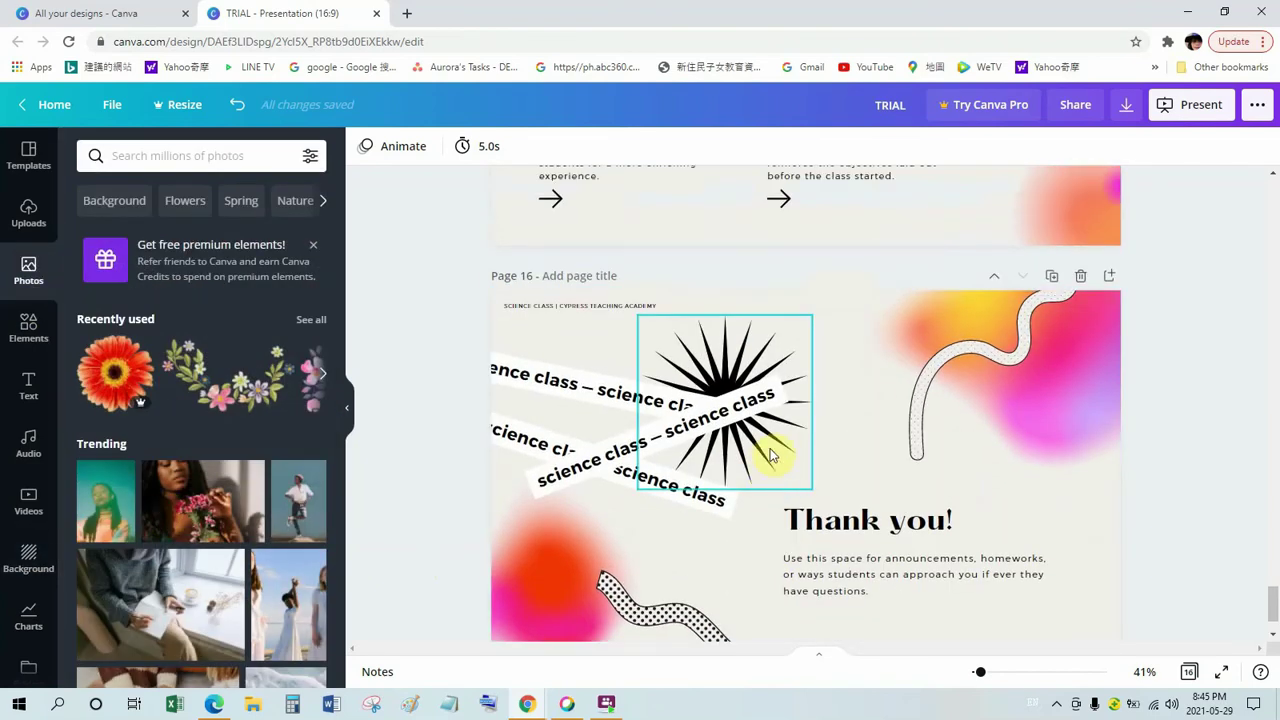
drag(766, 365, 408, 403)
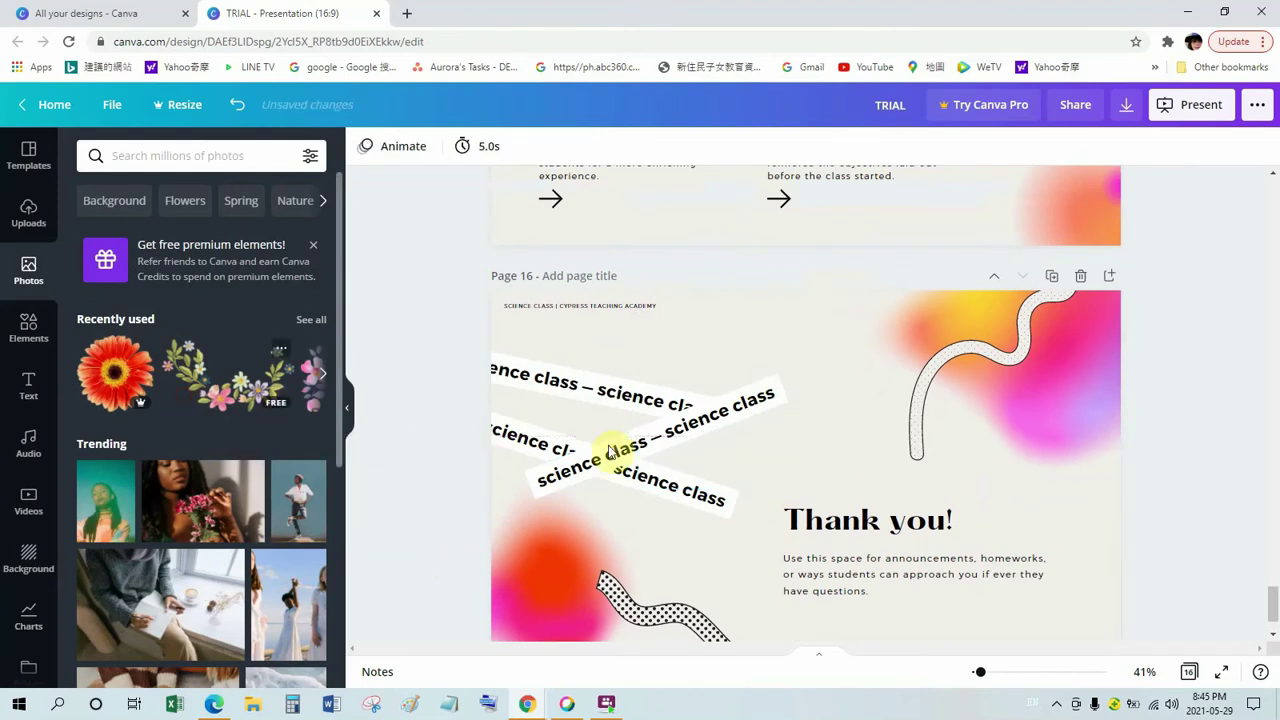
drag(662, 435, 352, 436)
click(569, 380)
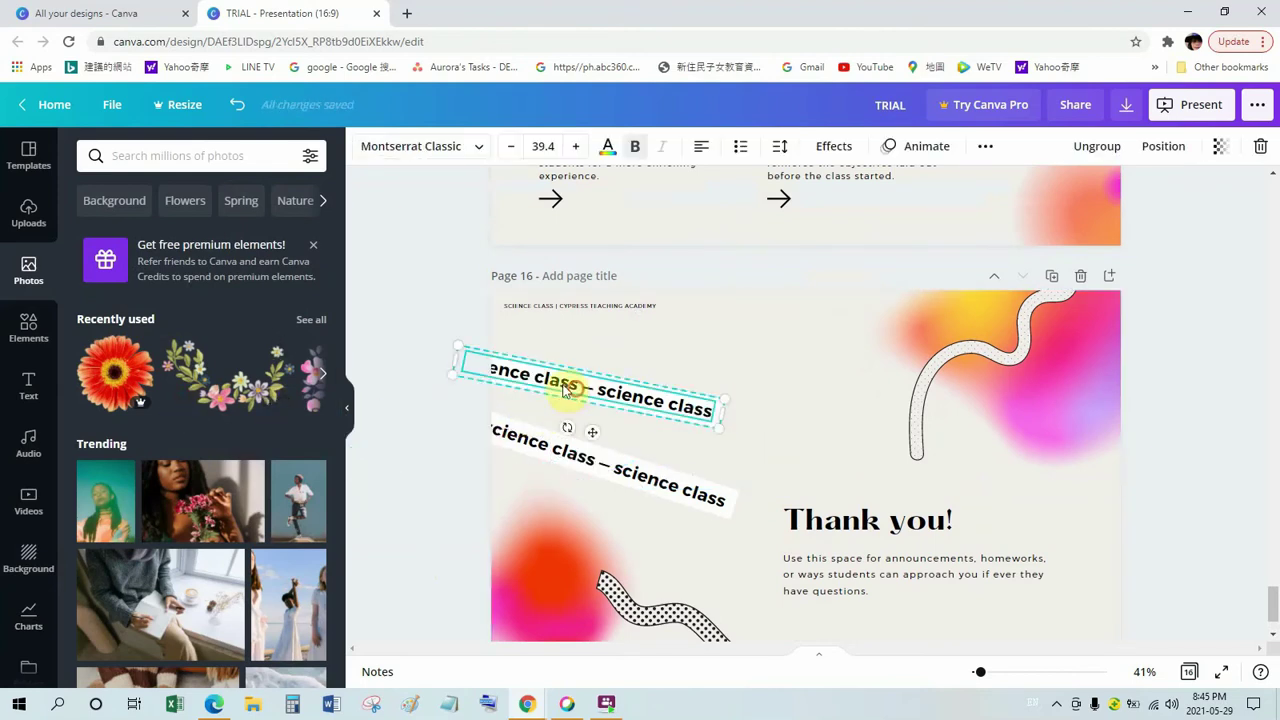
drag(569, 380, 384, 395)
drag(612, 485, 400, 585)
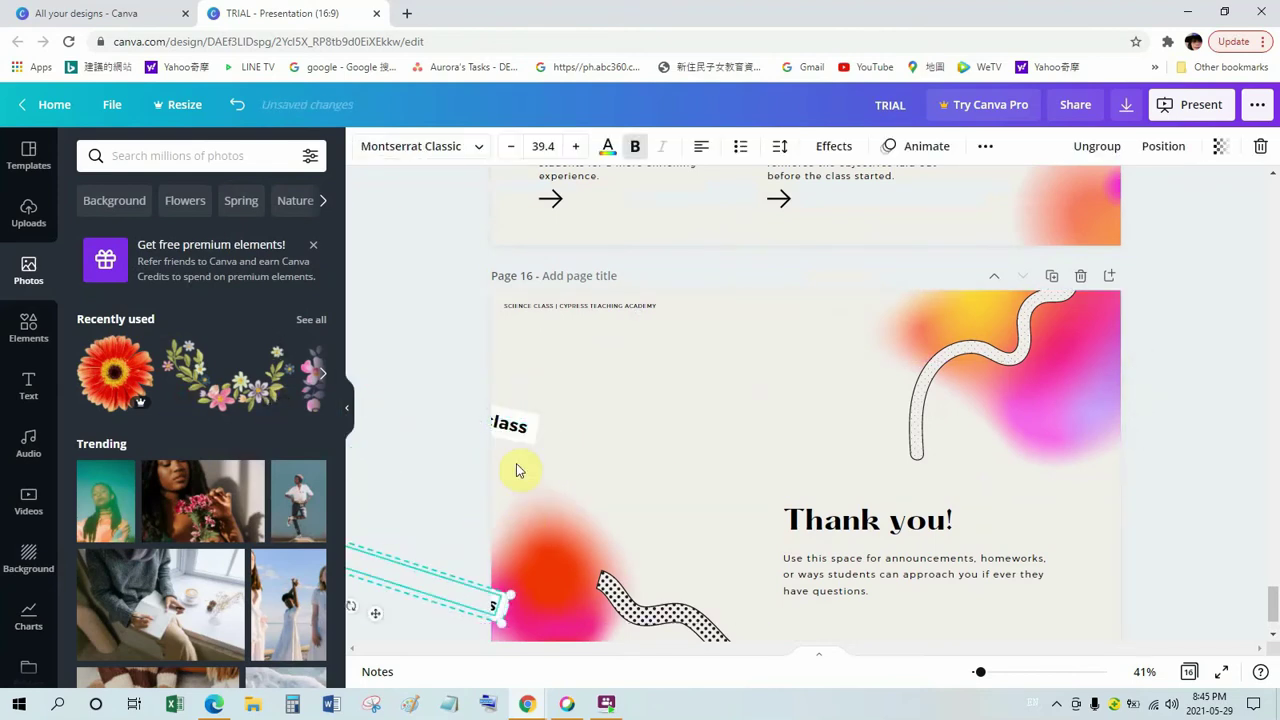
drag(513, 425, 395, 660)
Clear the wavy shapes and the colored gradient blobs off page 16, leaving only the text.
click(477, 650)
click(391, 628)
click(1145, 356)
click(1071, 377)
click(1071, 377)
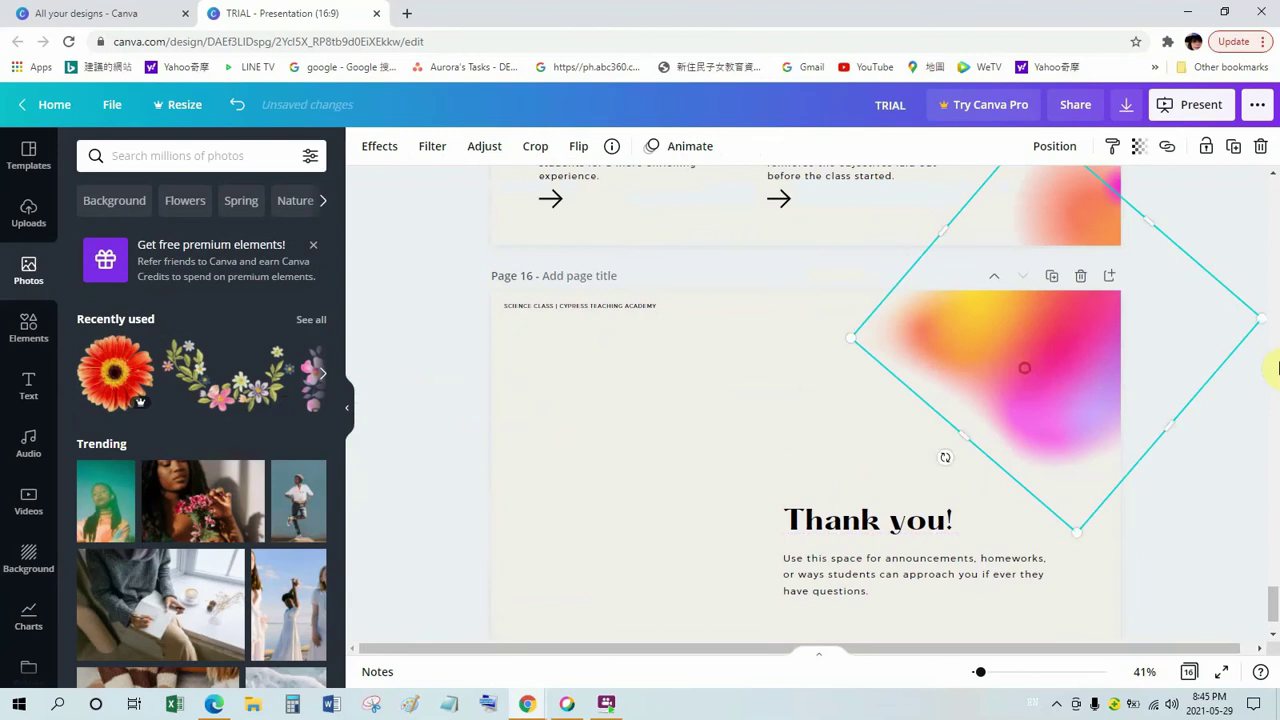
drag(946, 457, 1202, 453)
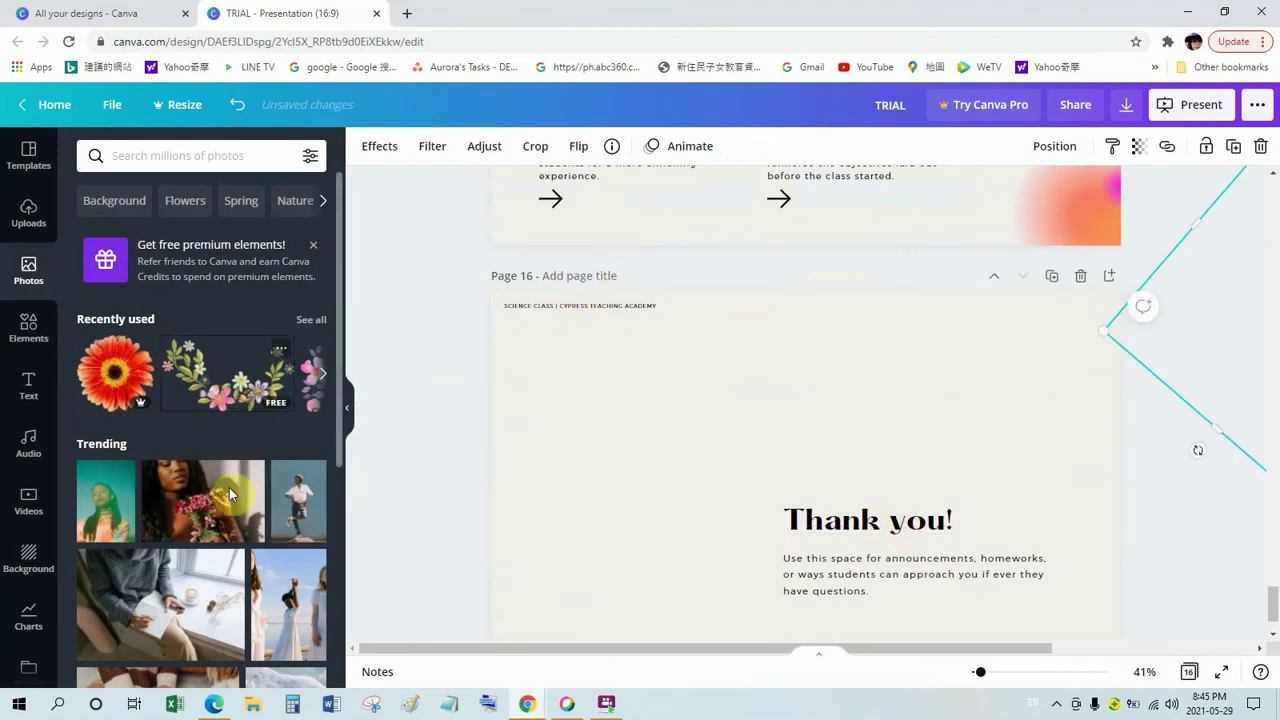
Try the recently used floral garland and red gerbera photos on page 16, and delete both.
click(225, 372)
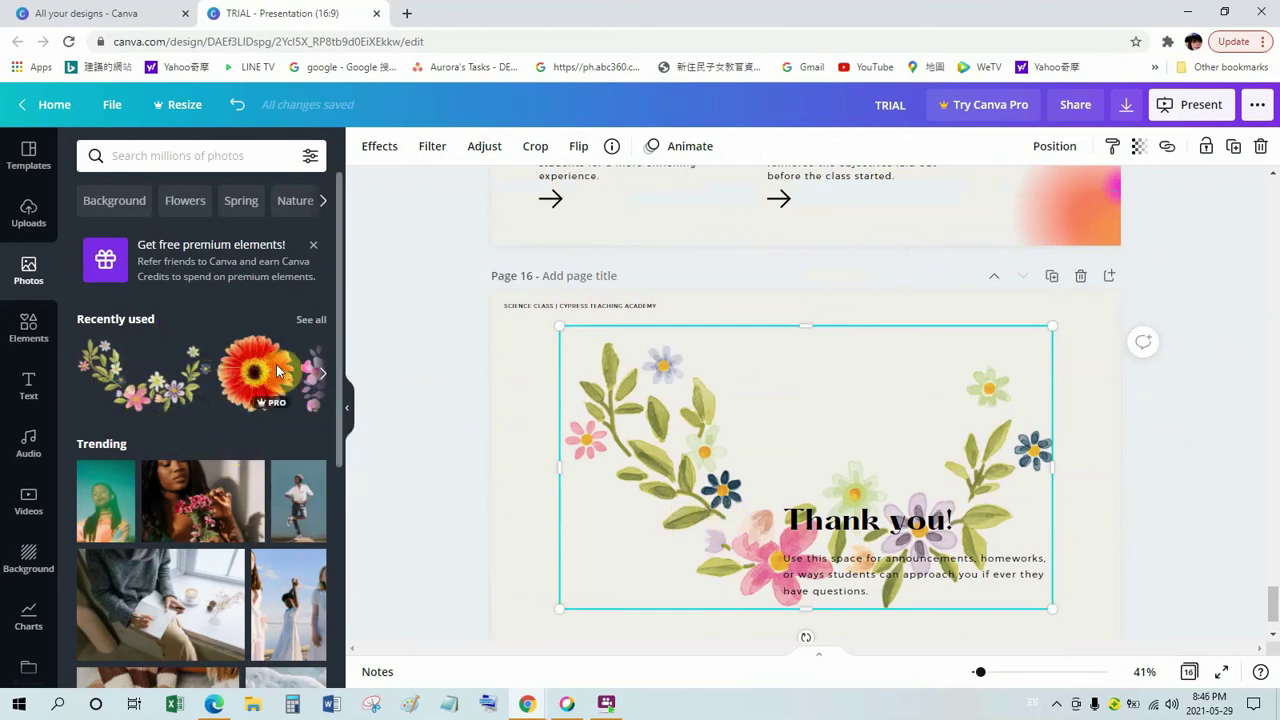
click(281, 400)
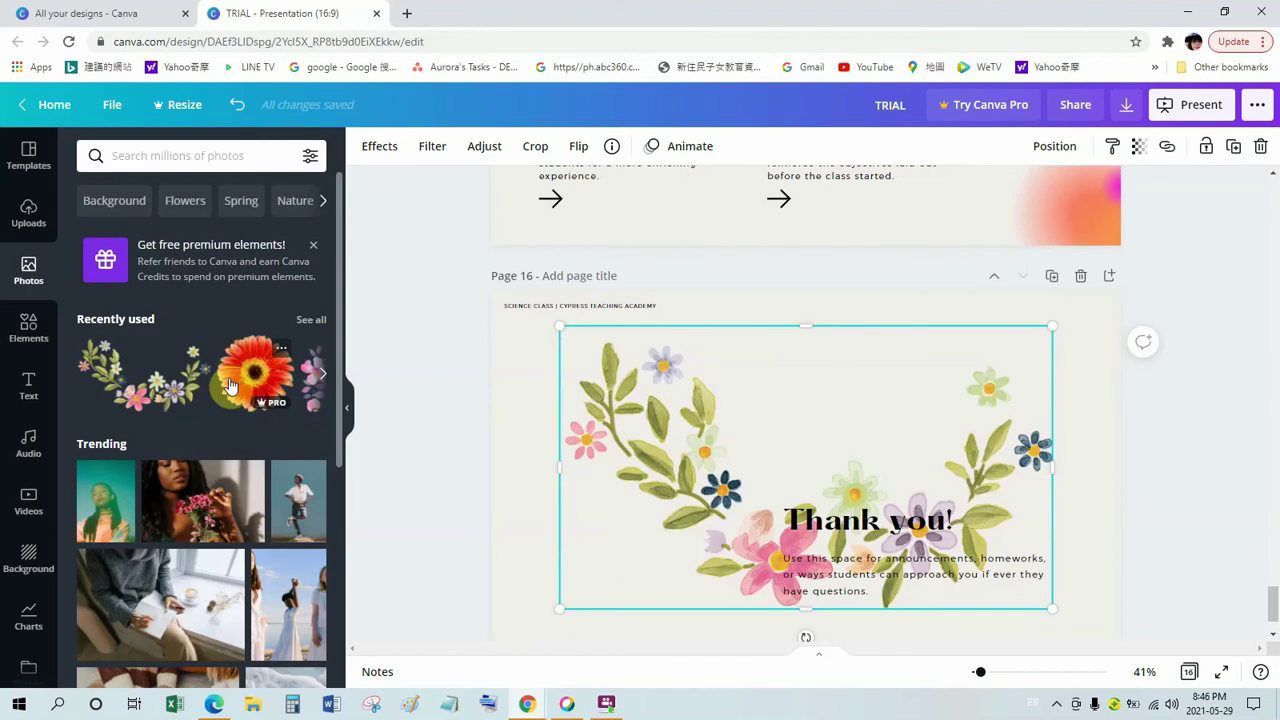
click(245, 385)
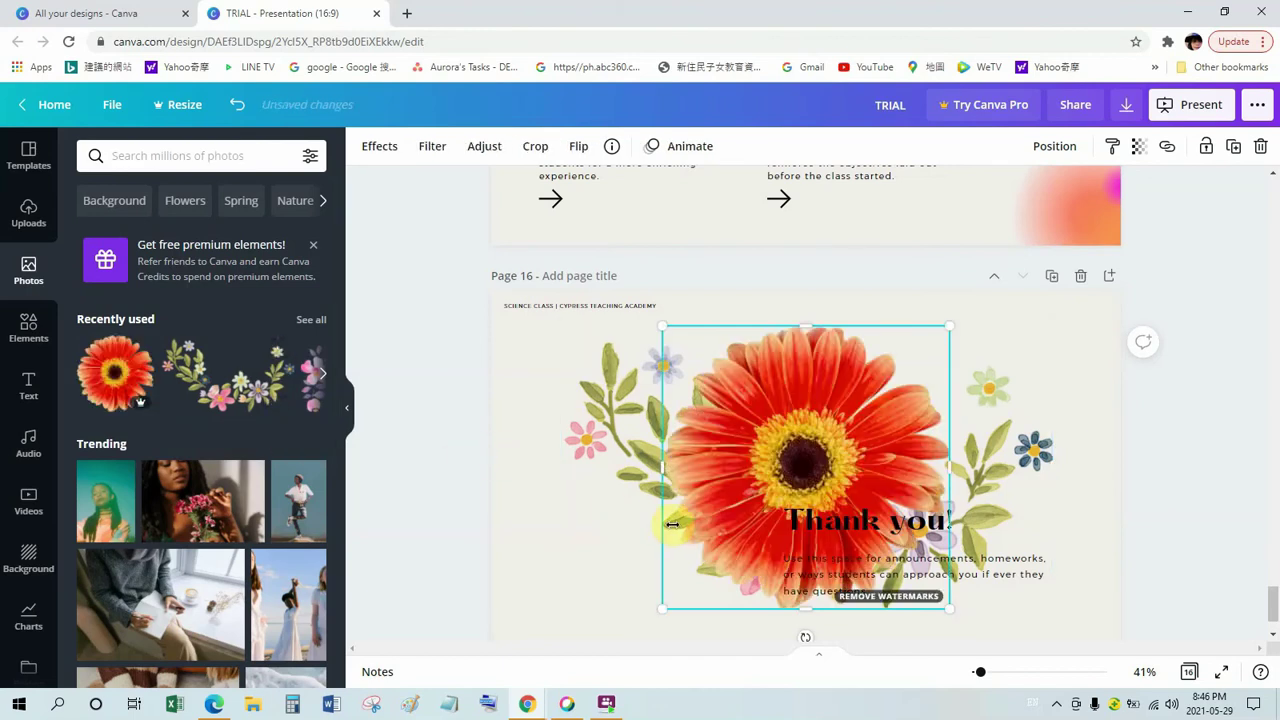
click(997, 500)
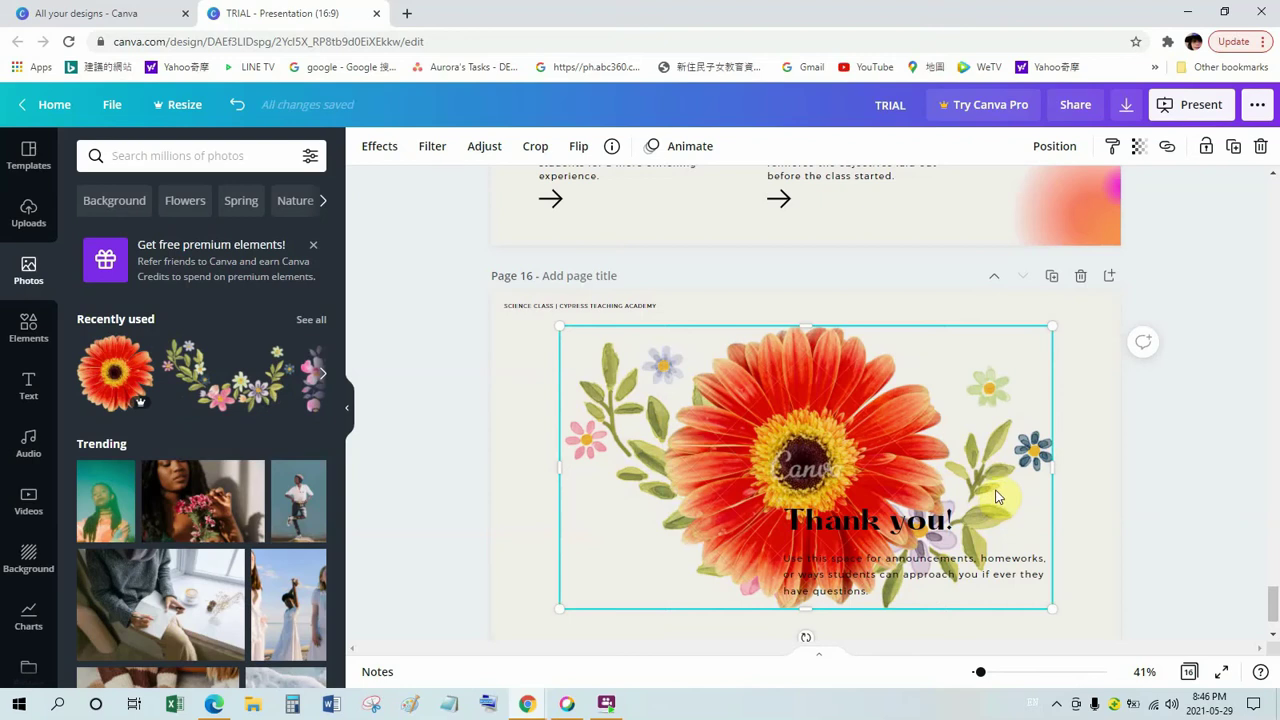
key(Delete)
drag(818, 485, 814, 438)
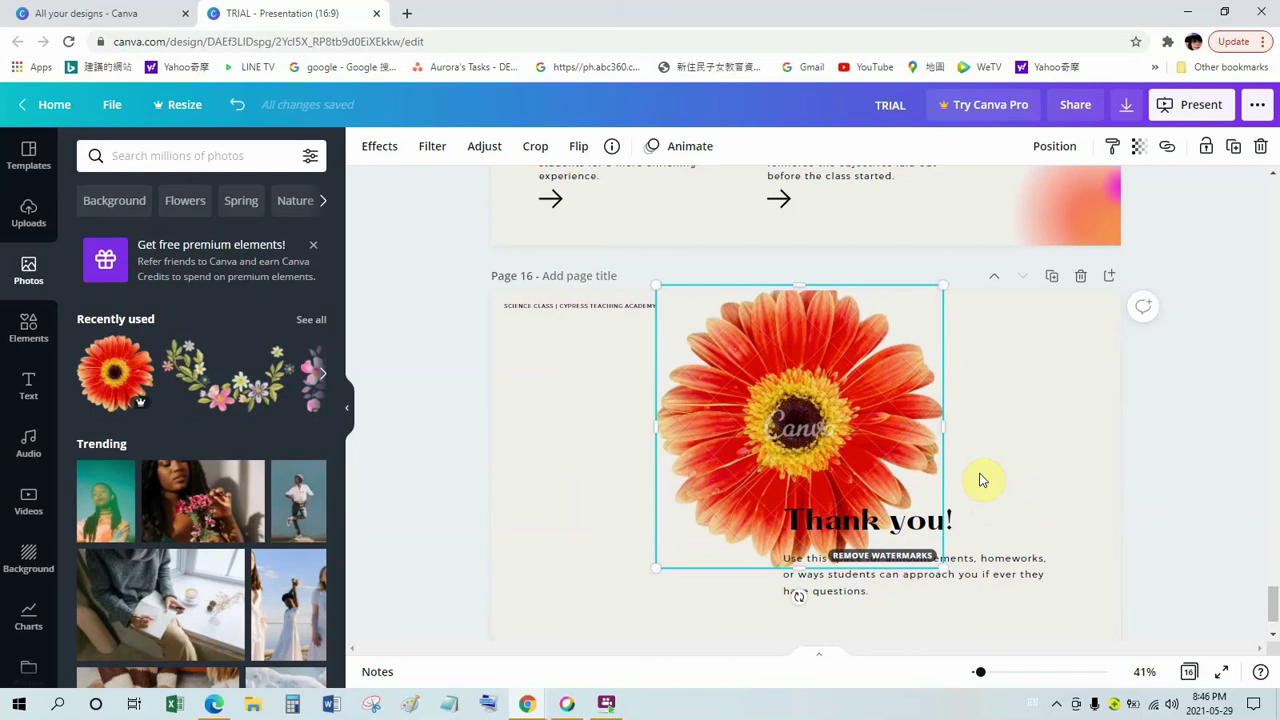
key(Delete)
click(386, 510)
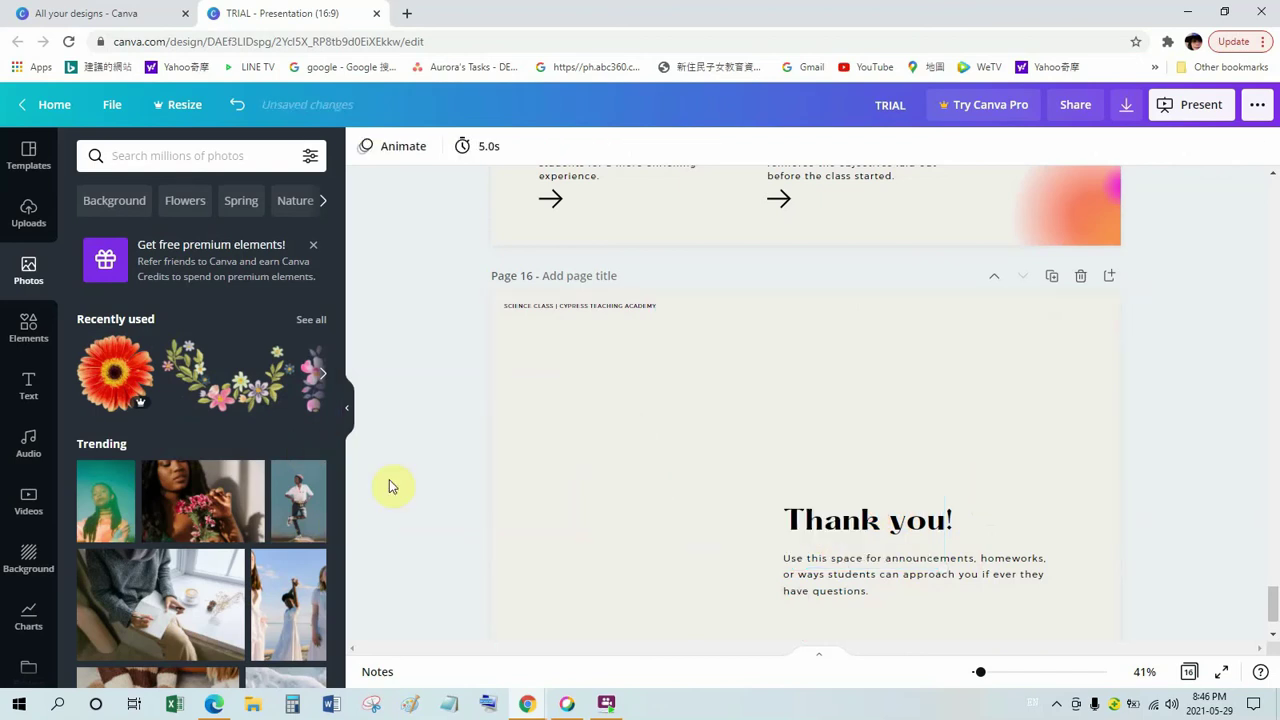
Add the trending photo of a woman holding pink flowers to page 16 and enlarge it to cover nearly the whole page.
scroll(250, 452, down, 5)
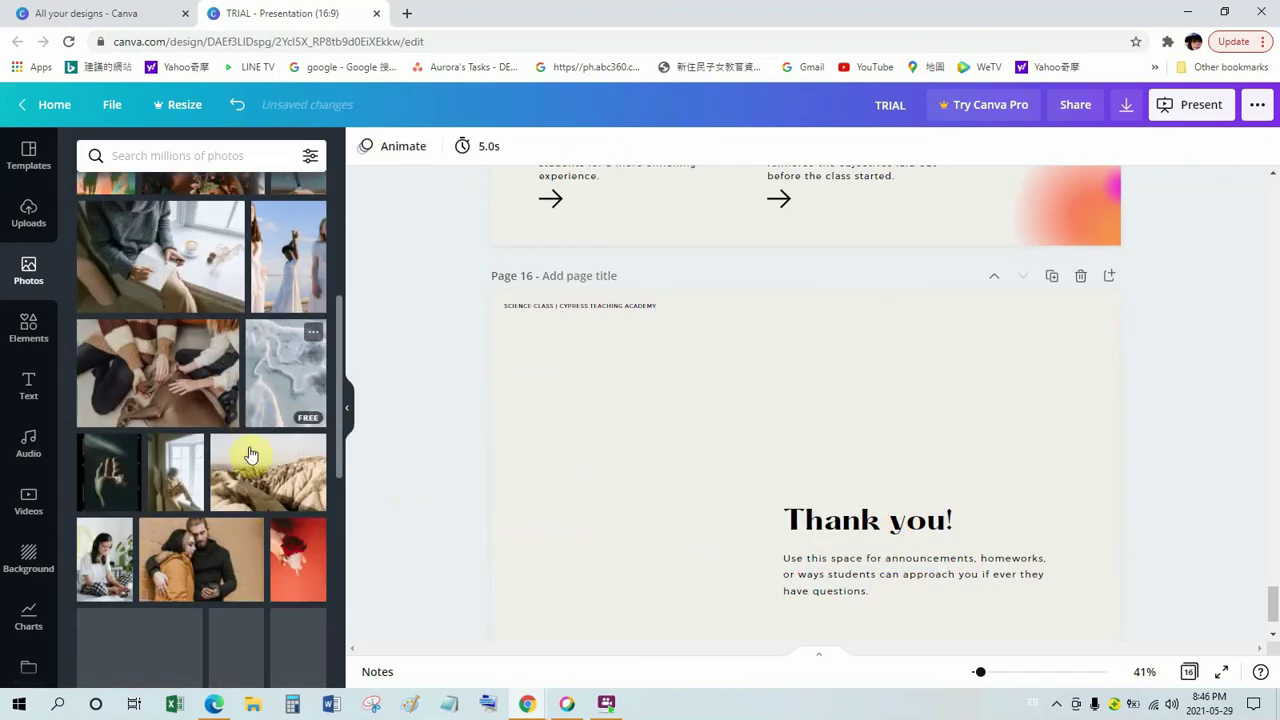
scroll(280, 470, up, 5)
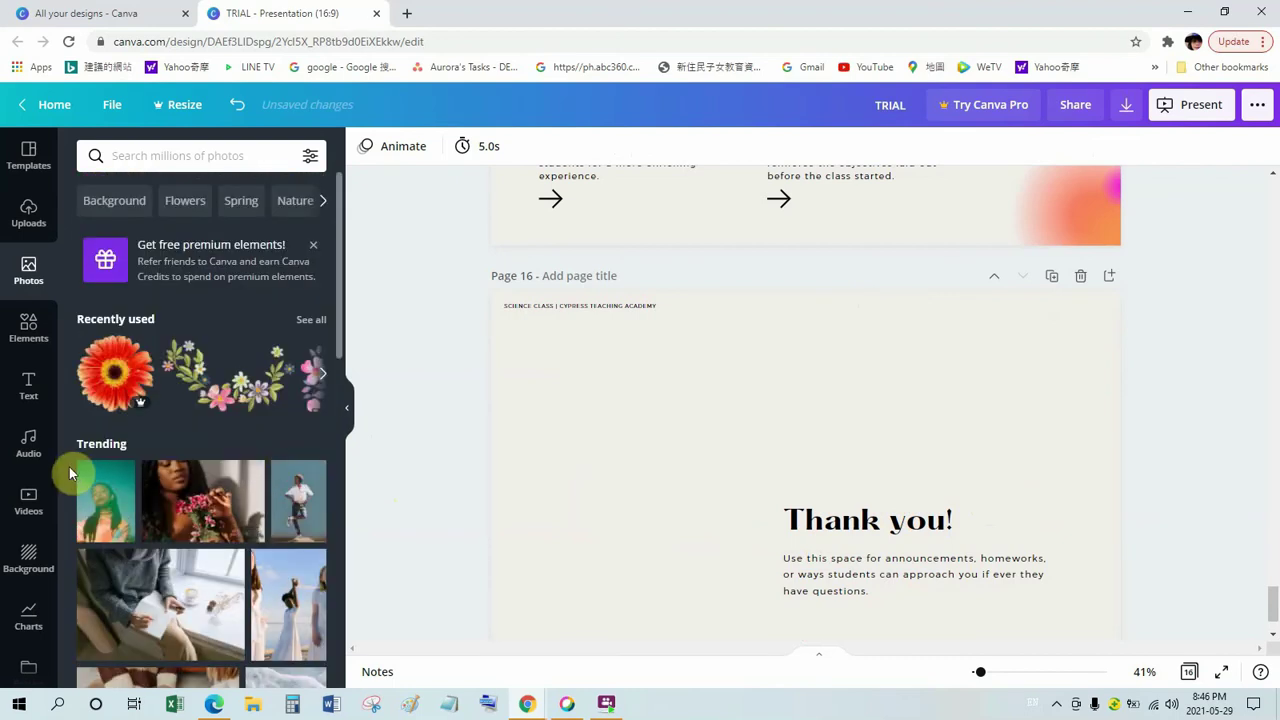
click(220, 513)
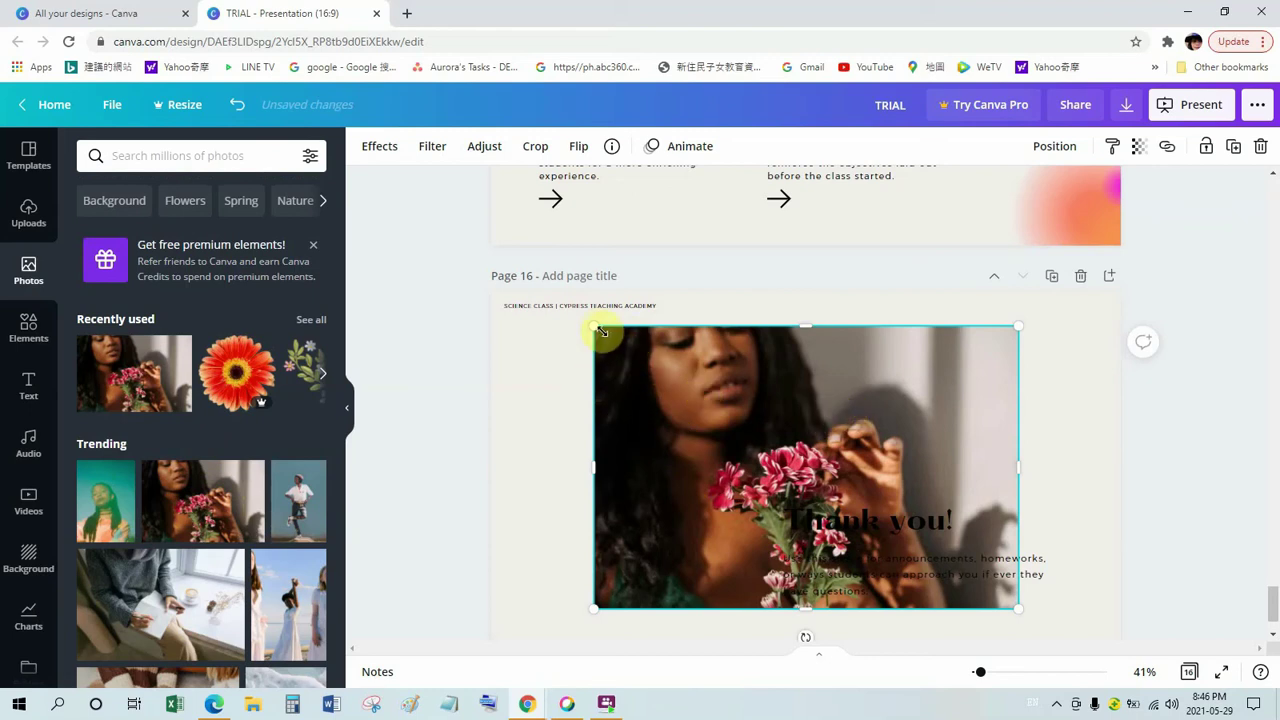
drag(594, 322, 559, 304)
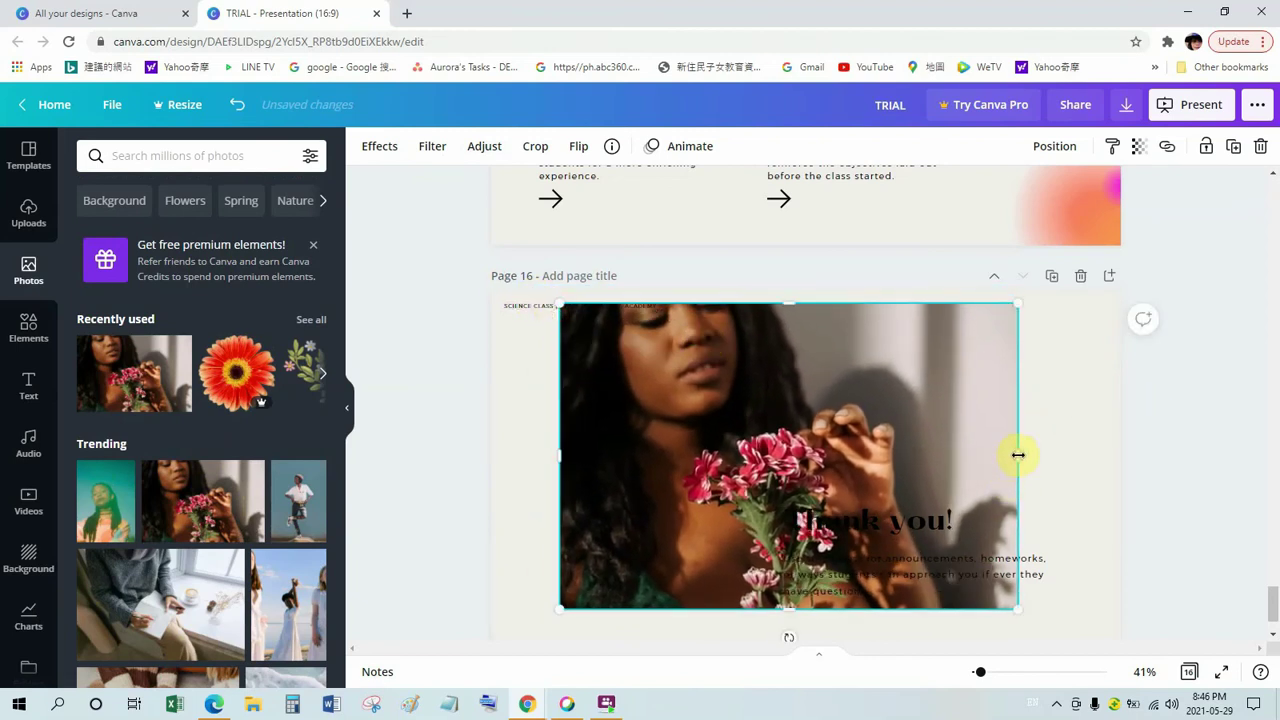
drag(1038, 452, 1151, 454)
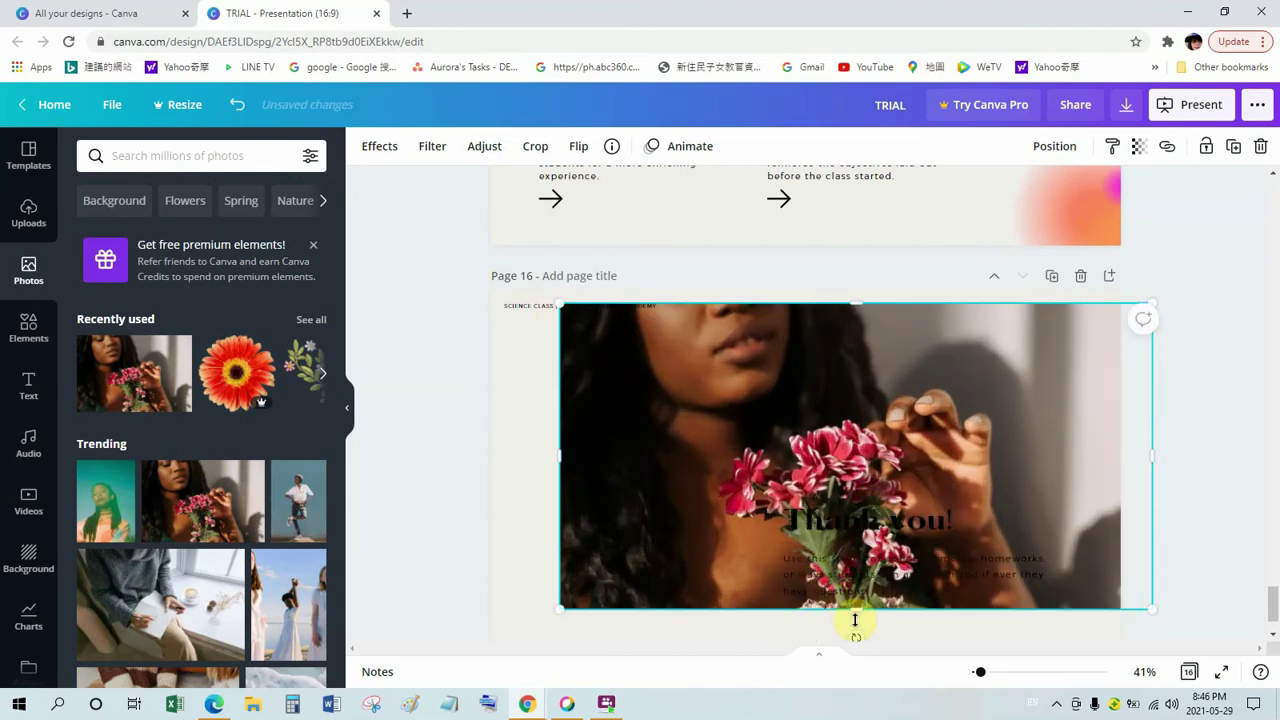
drag(857, 610, 851, 649)
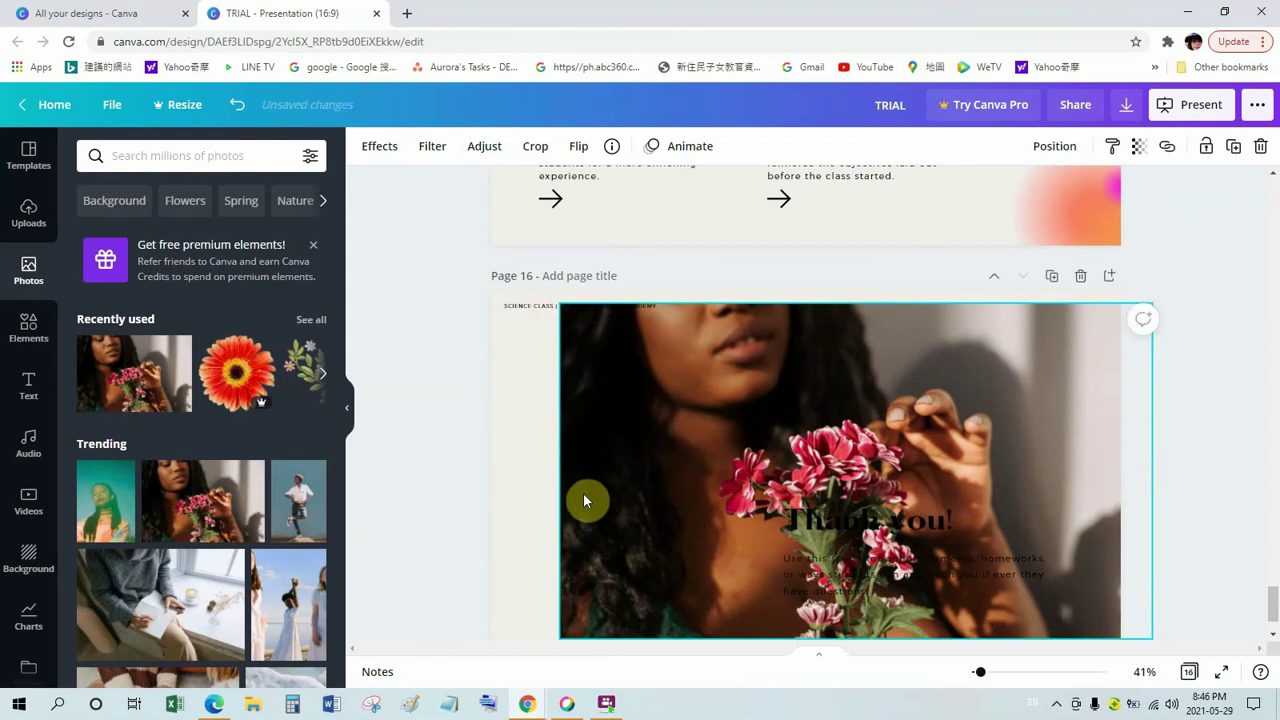
drag(543, 476, 449, 466)
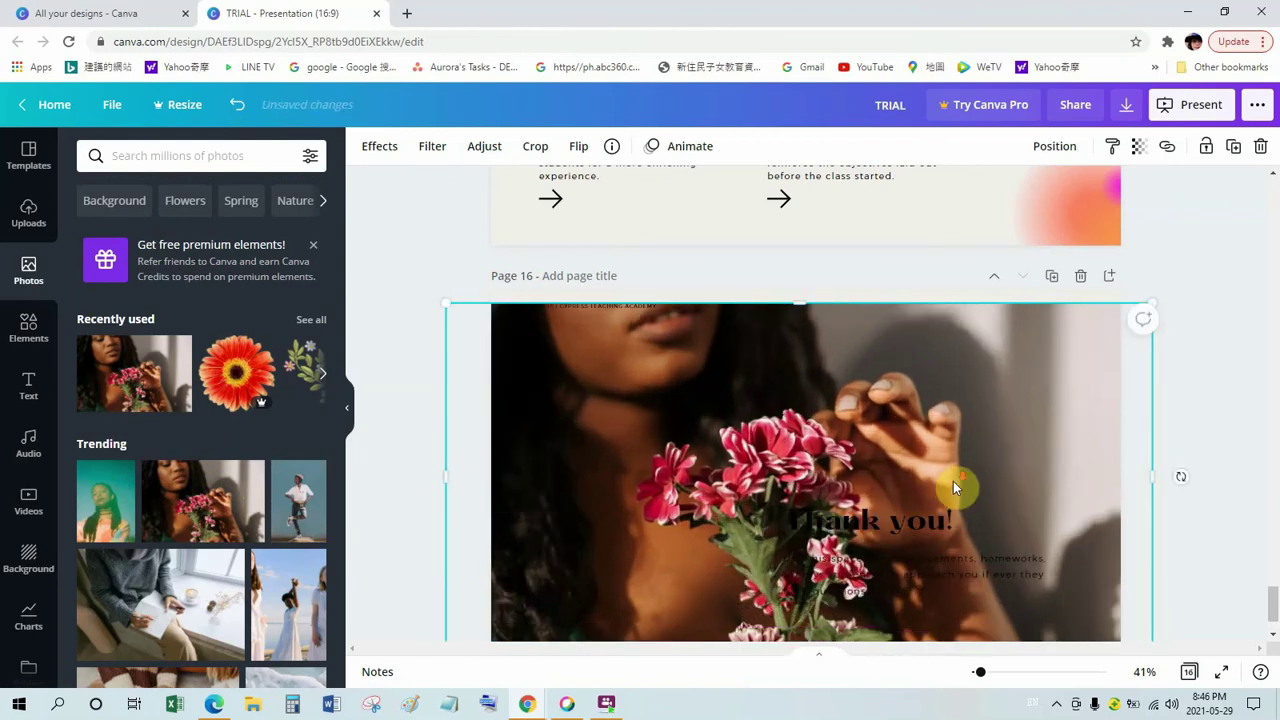
scroll(953, 487, down, 2)
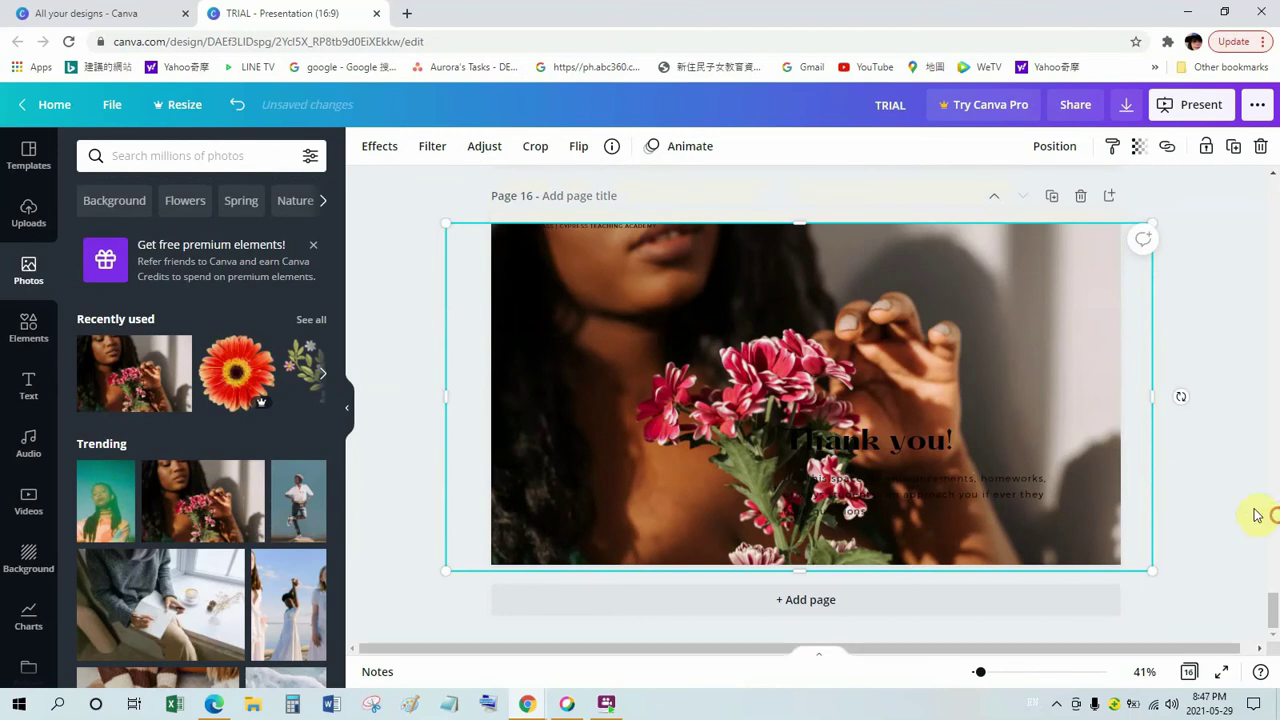
click(1272, 518)
Move the "Thank you!" heading and its paragraph to the upper right corner of page 16.
scroll(1140, 560, down, 3)
scroll(1145, 558, down, 2)
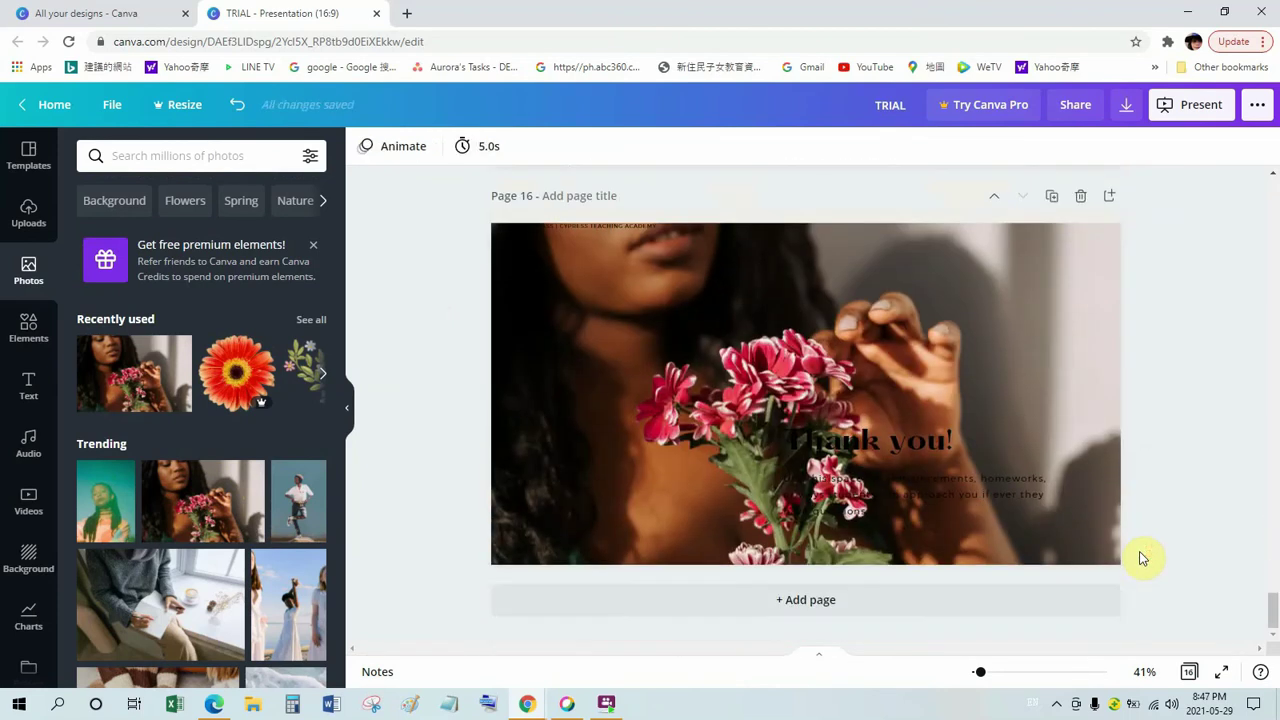
drag(913, 440, 956, 258)
click(999, 535)
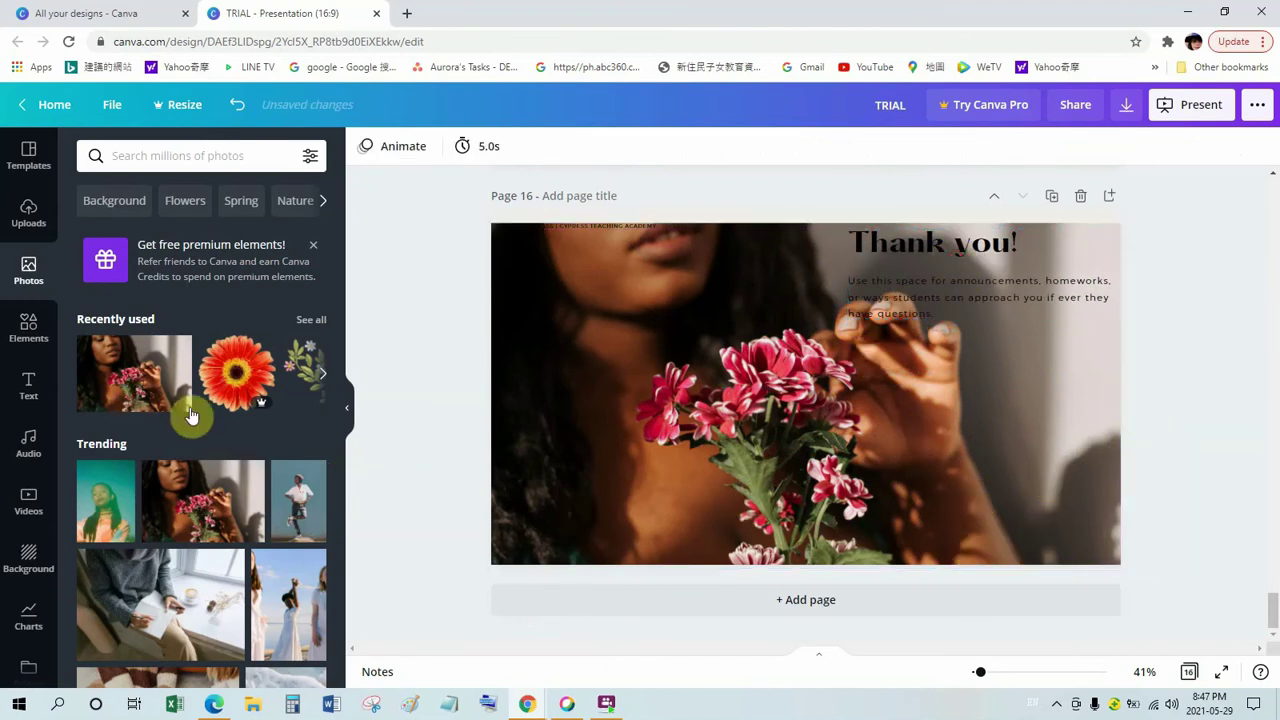
Add the recently used wavy Philippine flag element to page 16 and place it in the page's upper left corner.
click(30, 364)
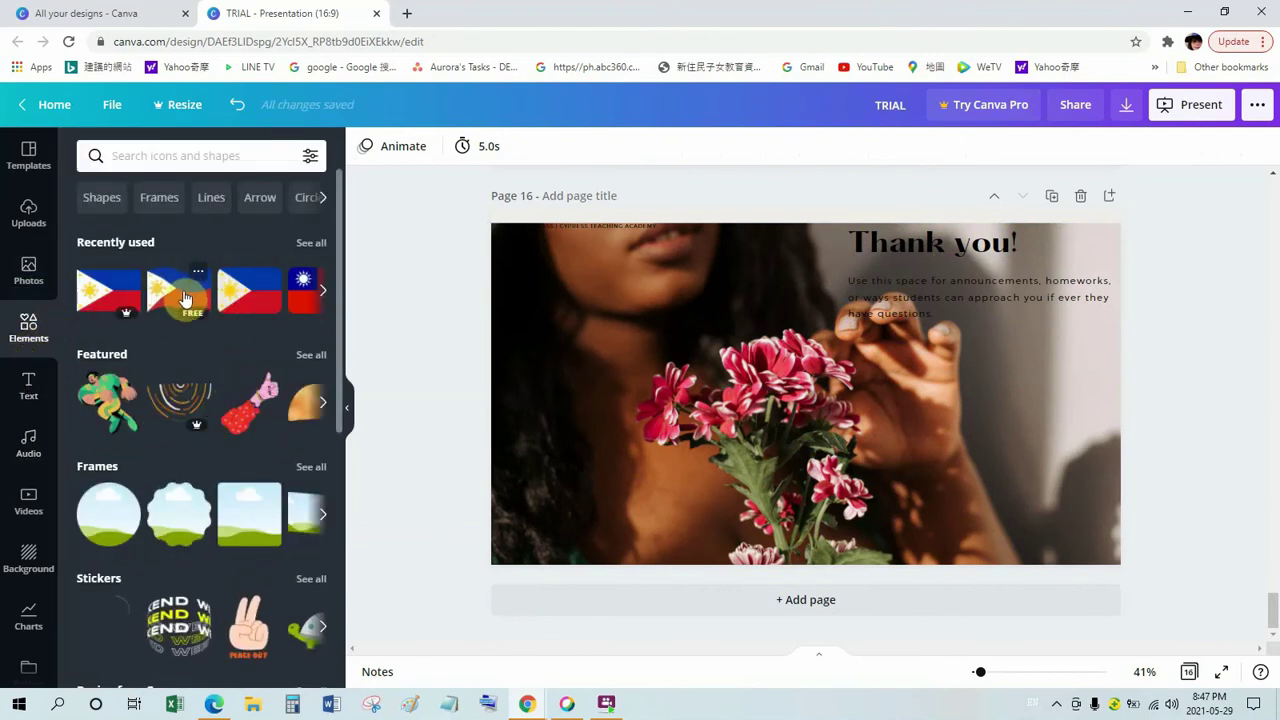
click(193, 291)
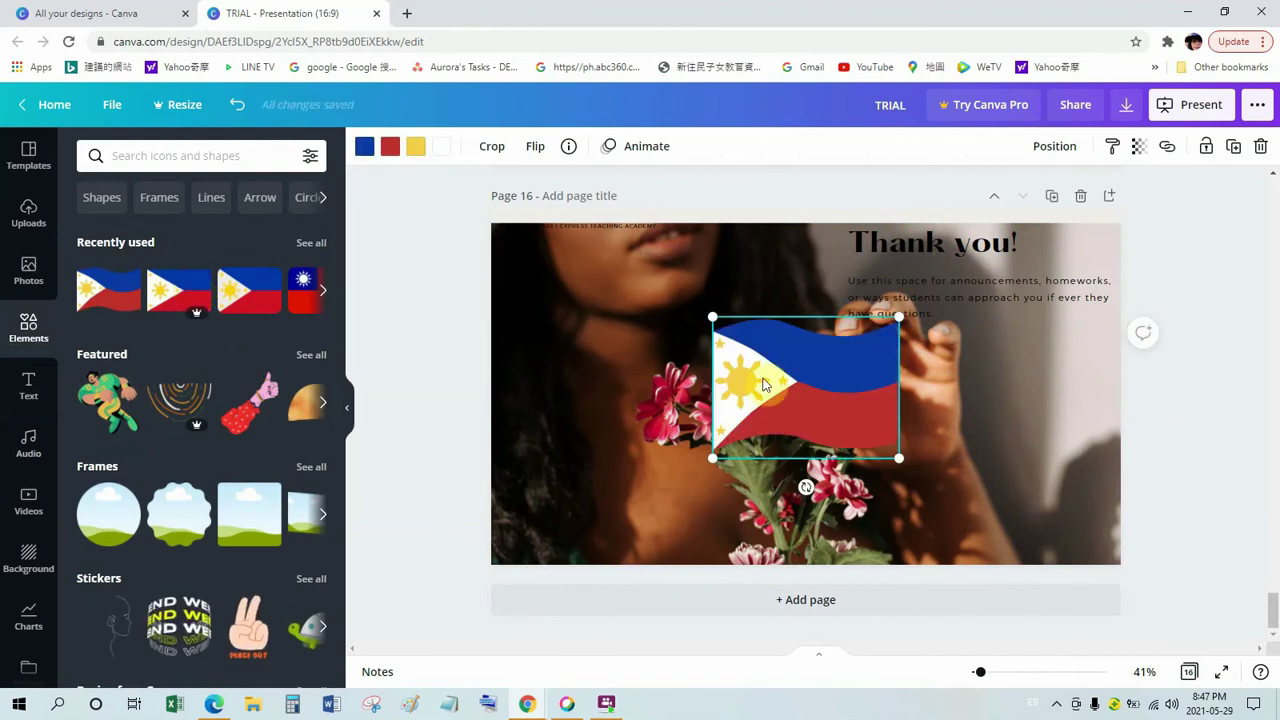
drag(852, 401, 643, 324)
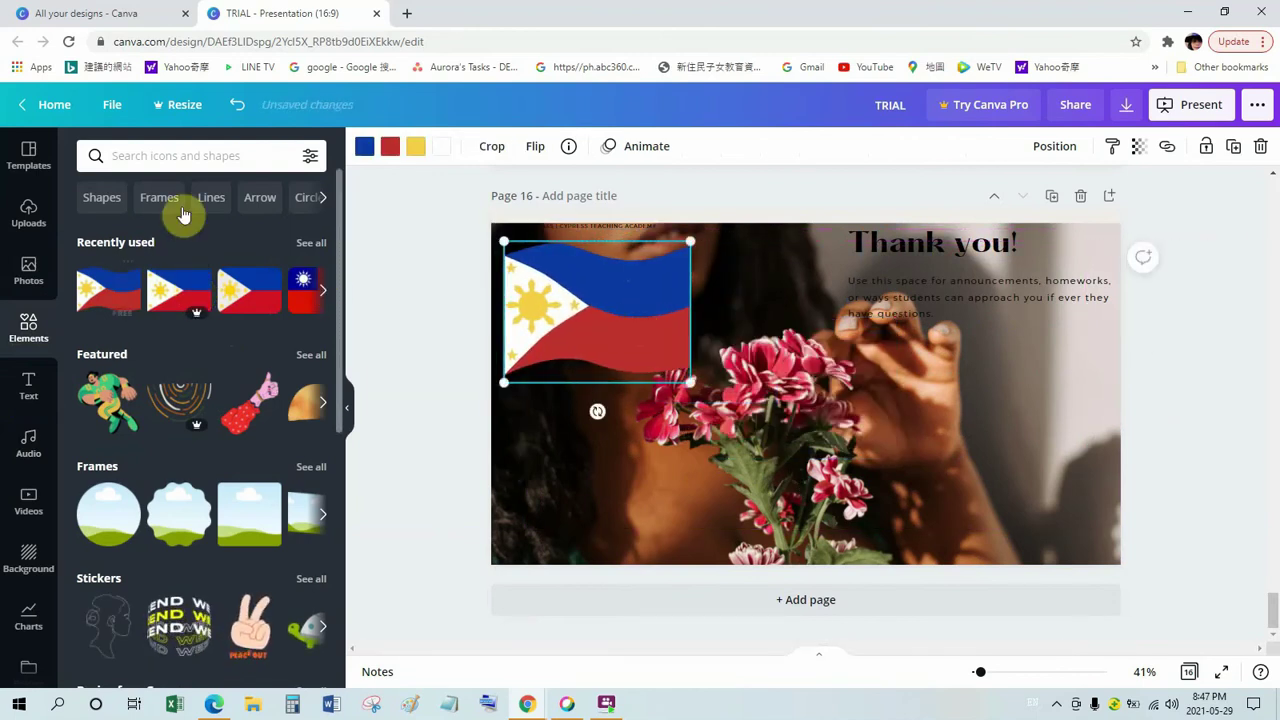
Search the elements for "philippine flag" and shrink the wavy flag on page 16 into the page's lower left corner.
click(222, 156)
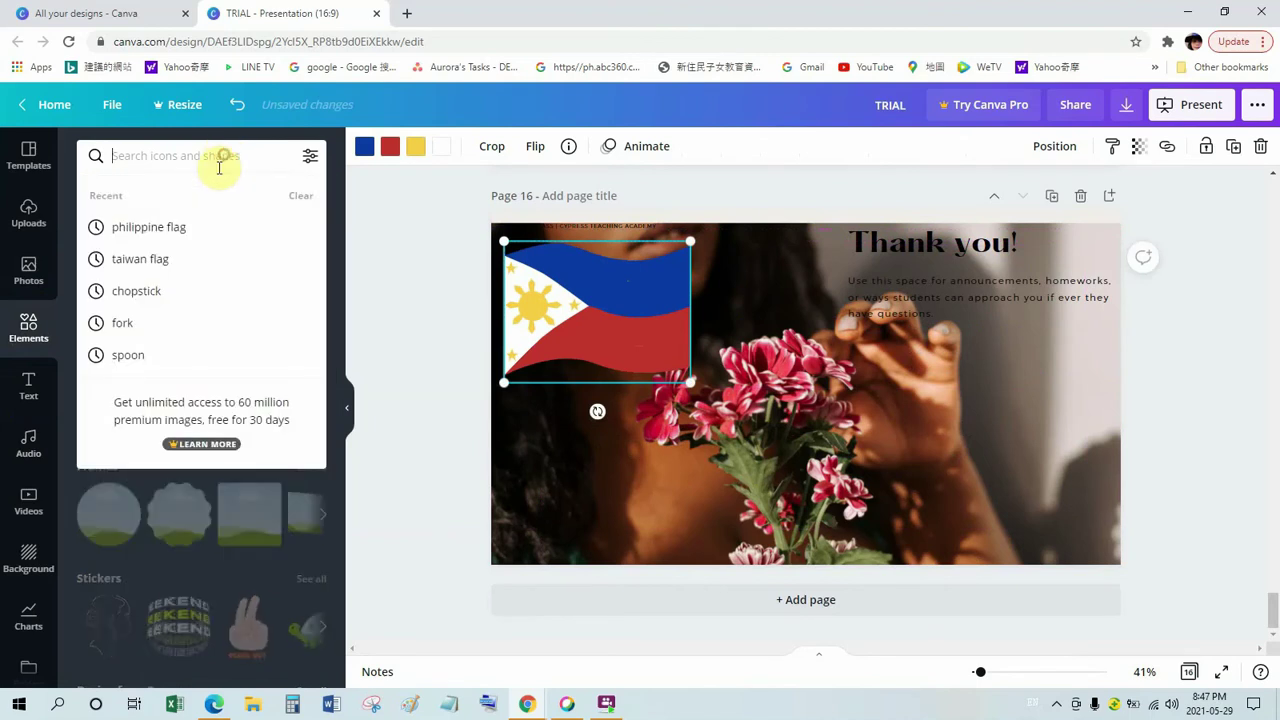
click(172, 230)
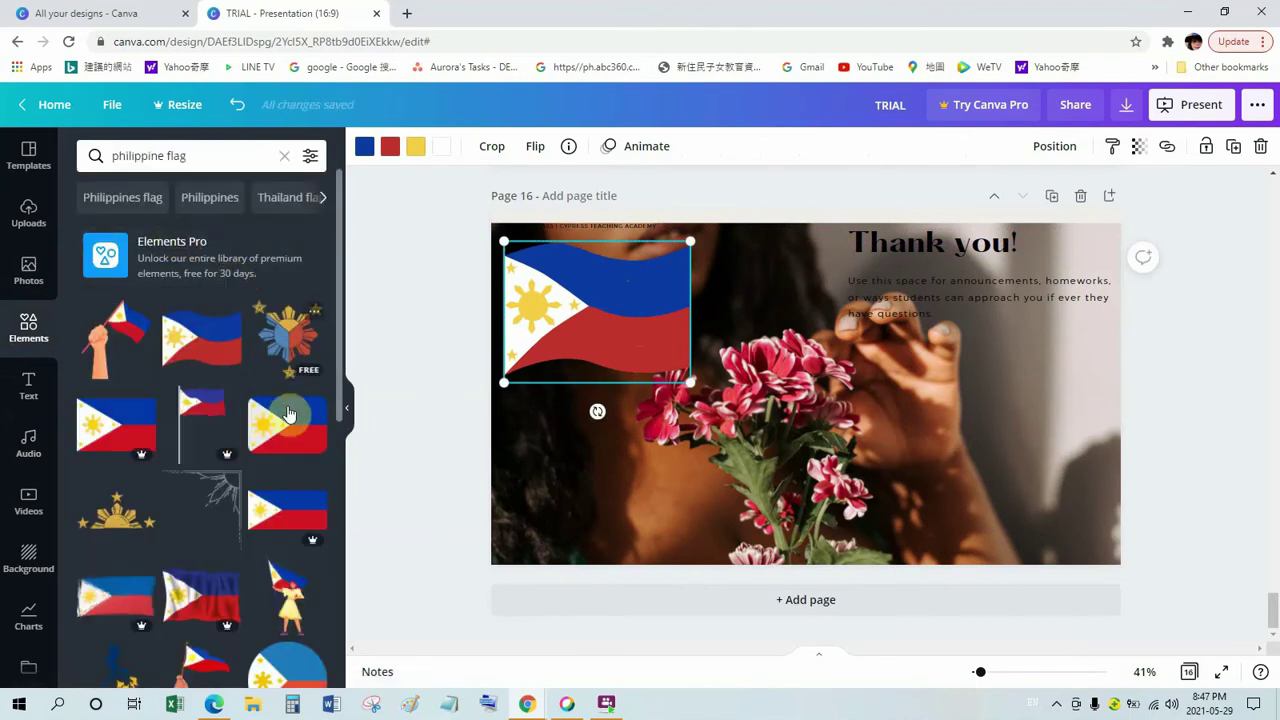
mouse_move(623, 343)
mouse_down()
mouse_move(638, 381)
mouse_move(628, 363)
mouse_up()
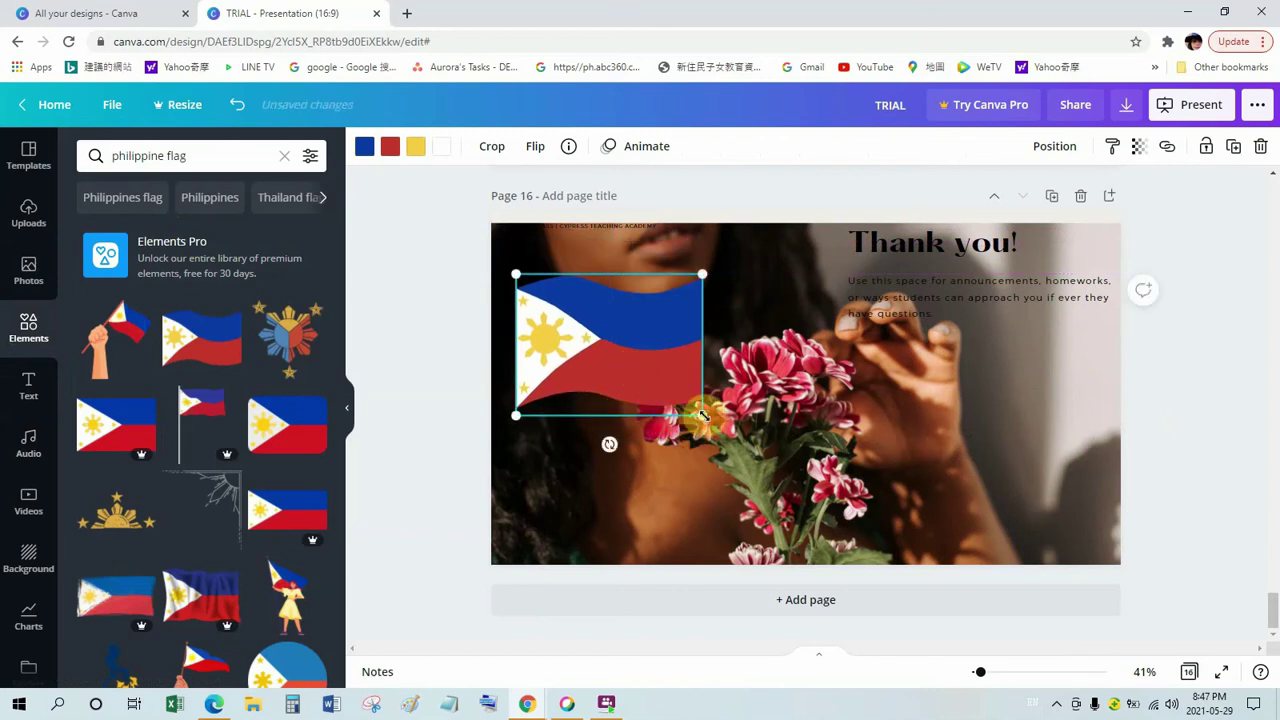
drag(703, 415, 701, 413)
drag(567, 301, 538, 527)
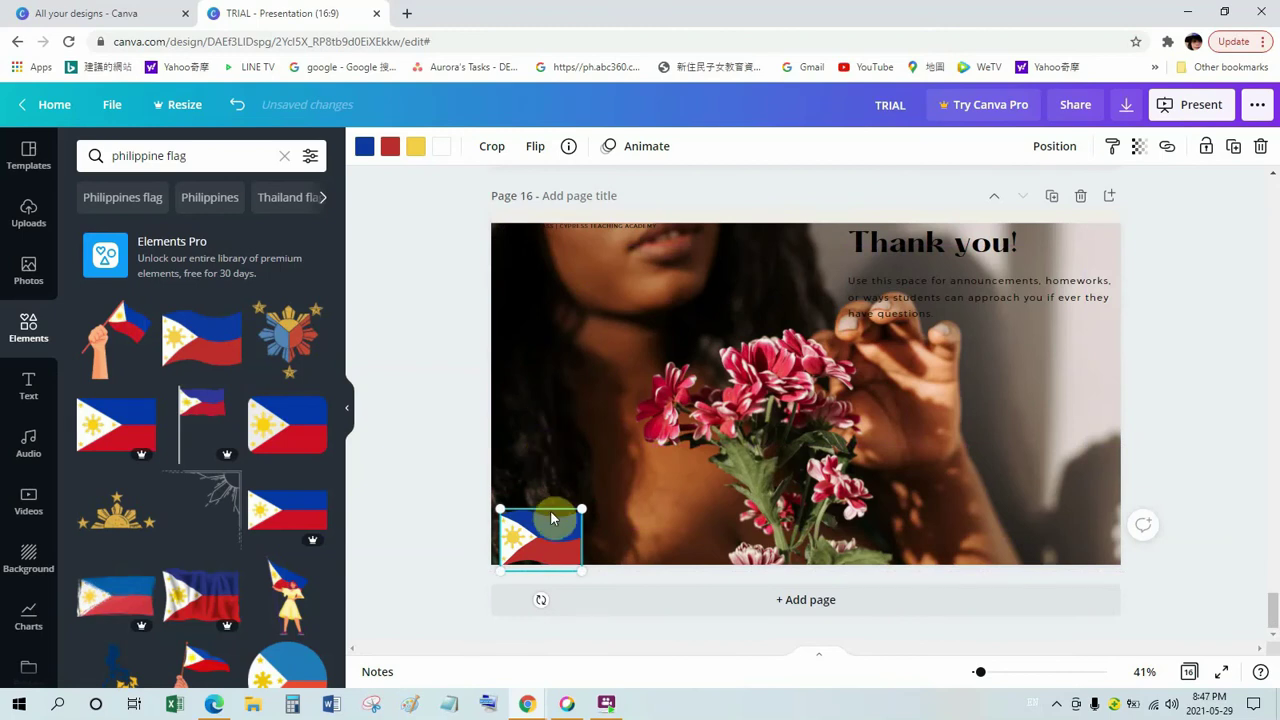
drag(547, 535, 542, 527)
click(642, 498)
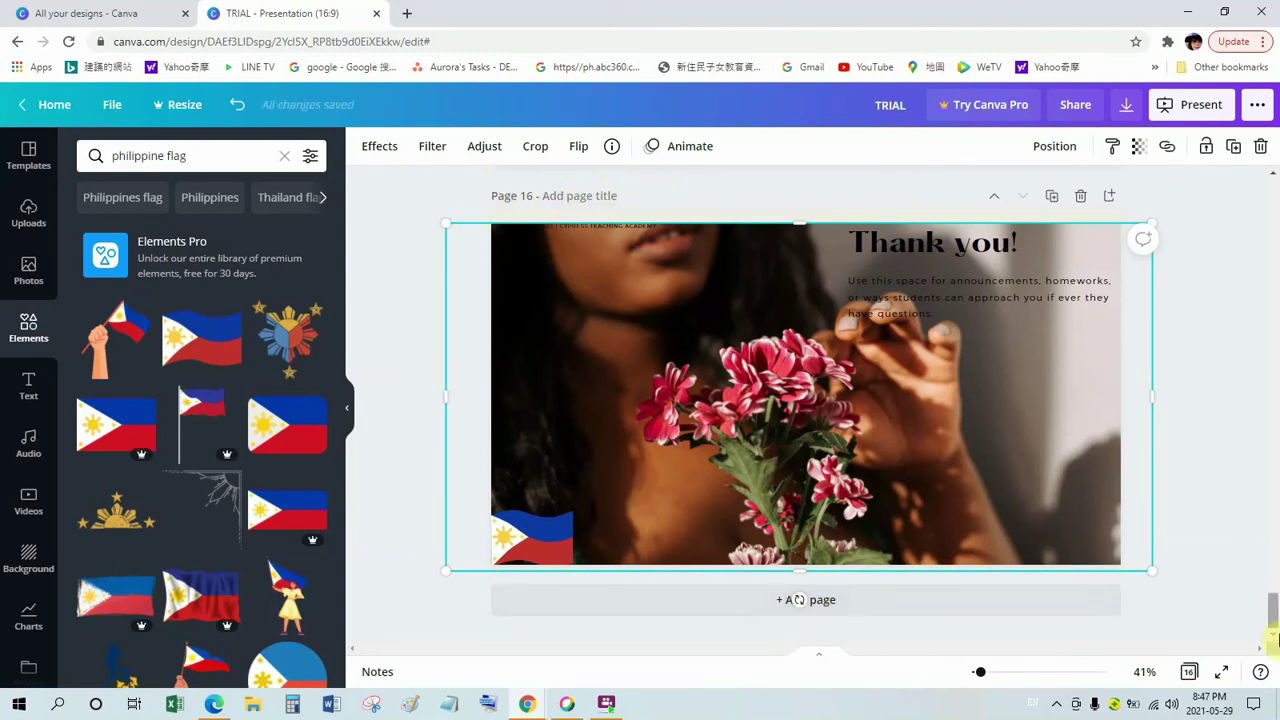
Collapse the elements side panel and return to page 1 of the presentation.
mouse_move(1276, 624)
mouse_down()
mouse_move(1276, 584)
mouse_move(1274, 620)
mouse_up()
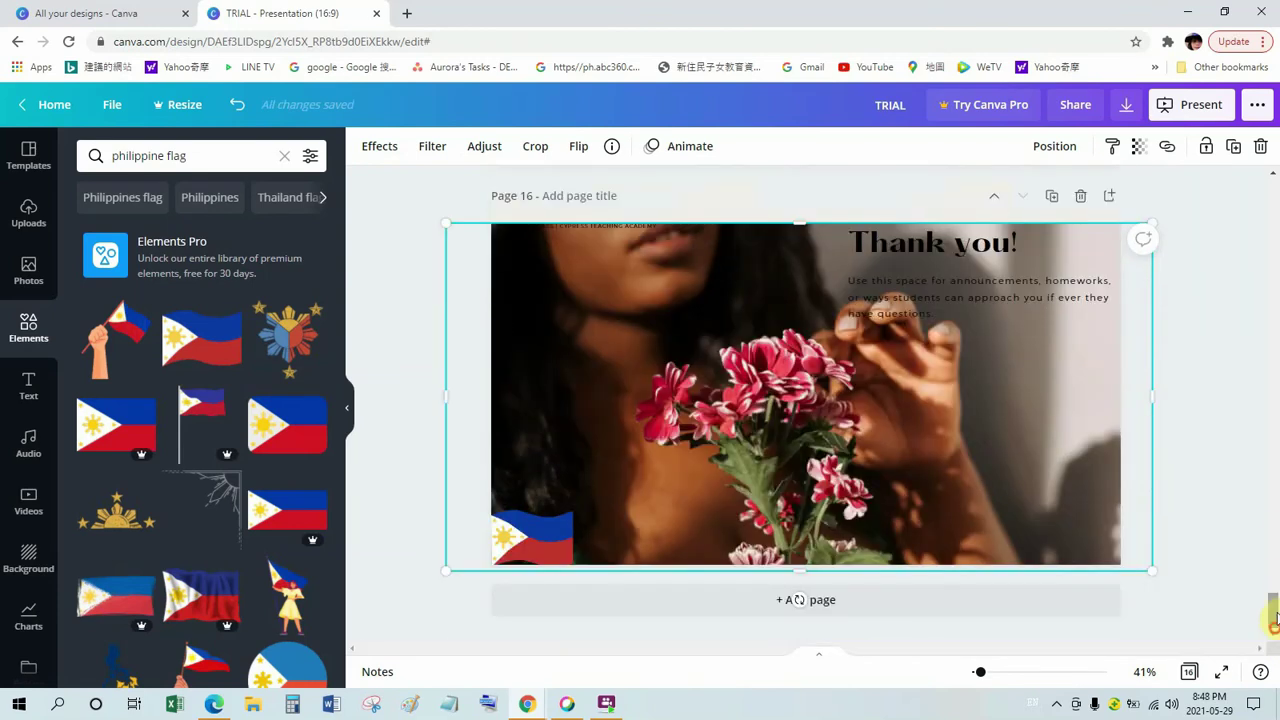
click(345, 416)
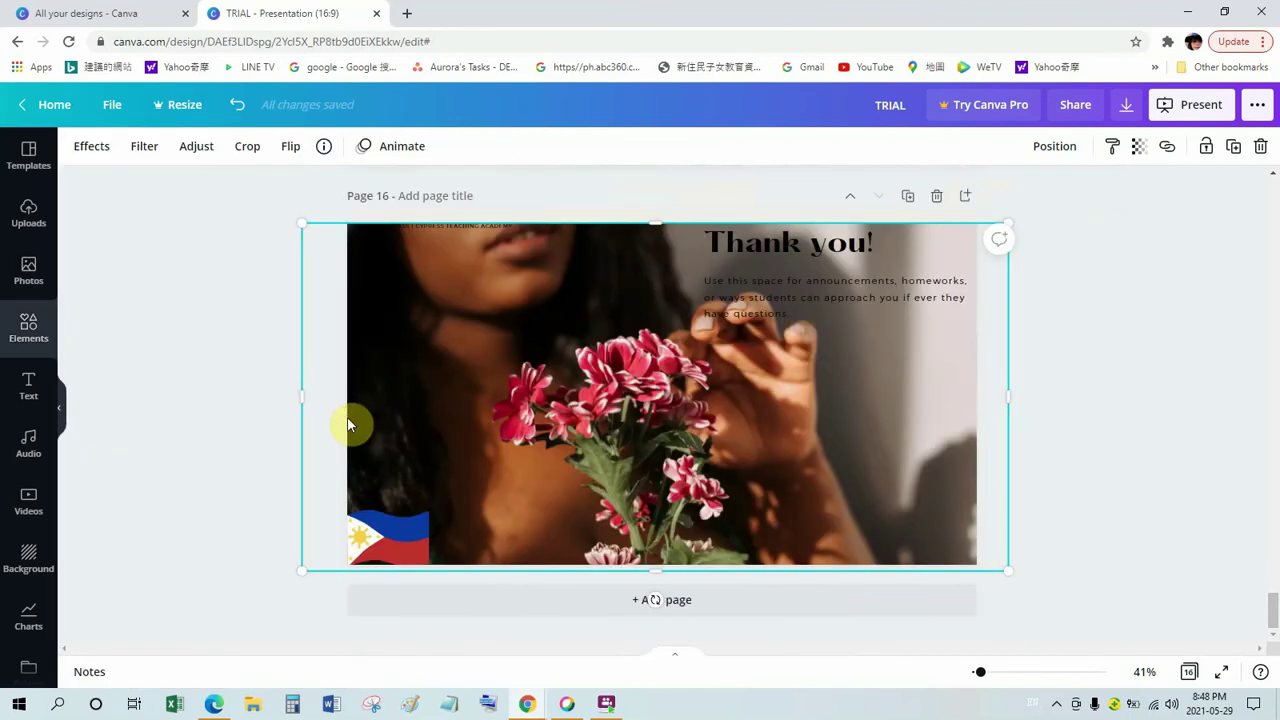
drag(1274, 622, 1272, 194)
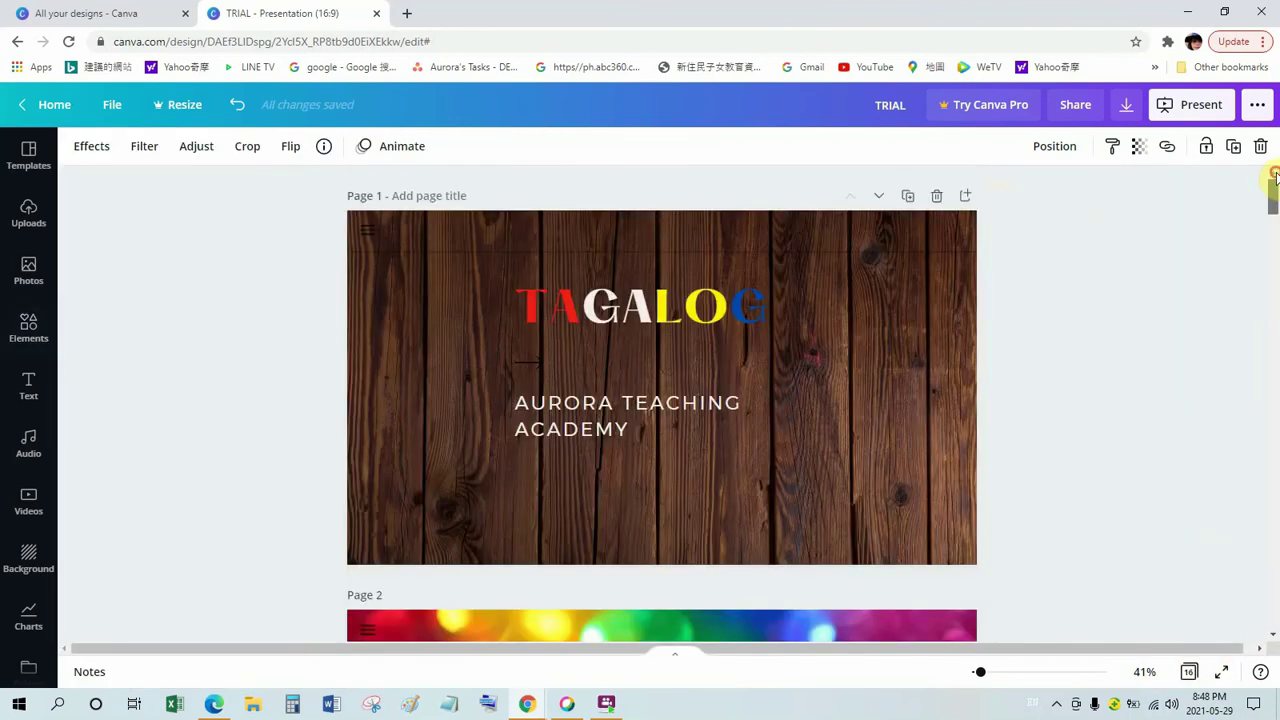
click(700, 570)
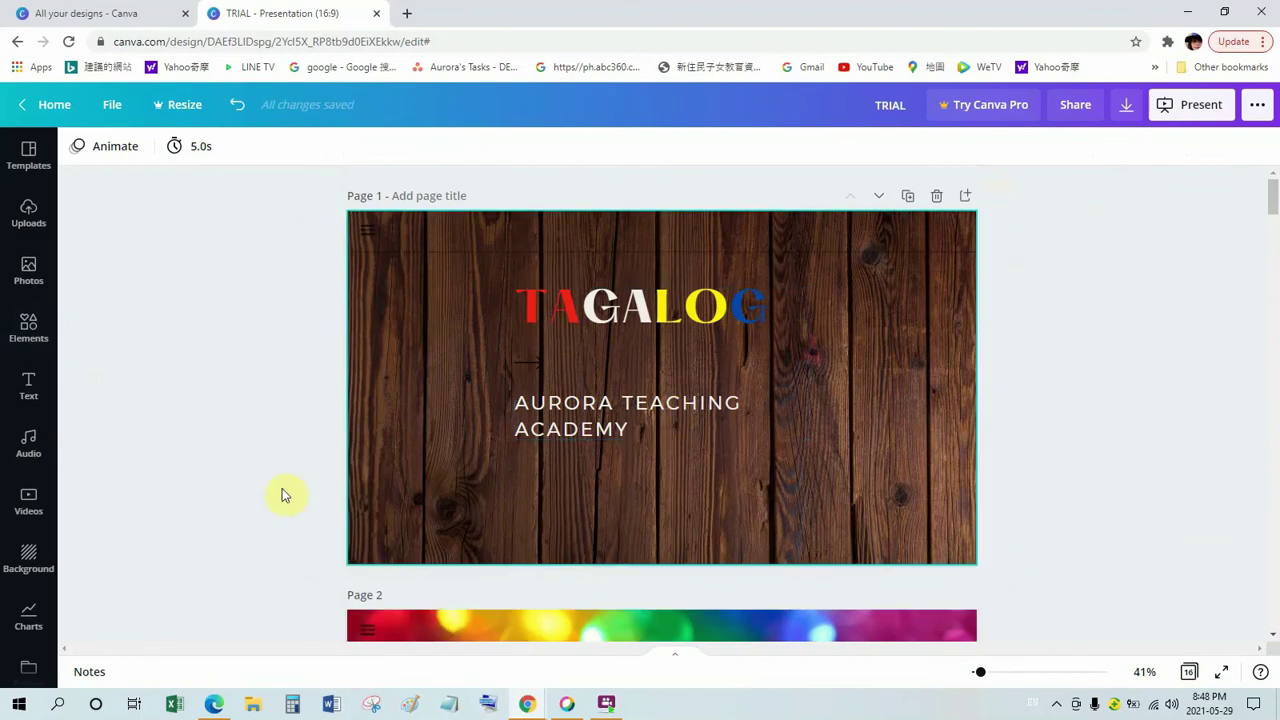
Download all 16 pages of the presentation as a free watermarked draft in PDF Standard format.
click(1129, 107)
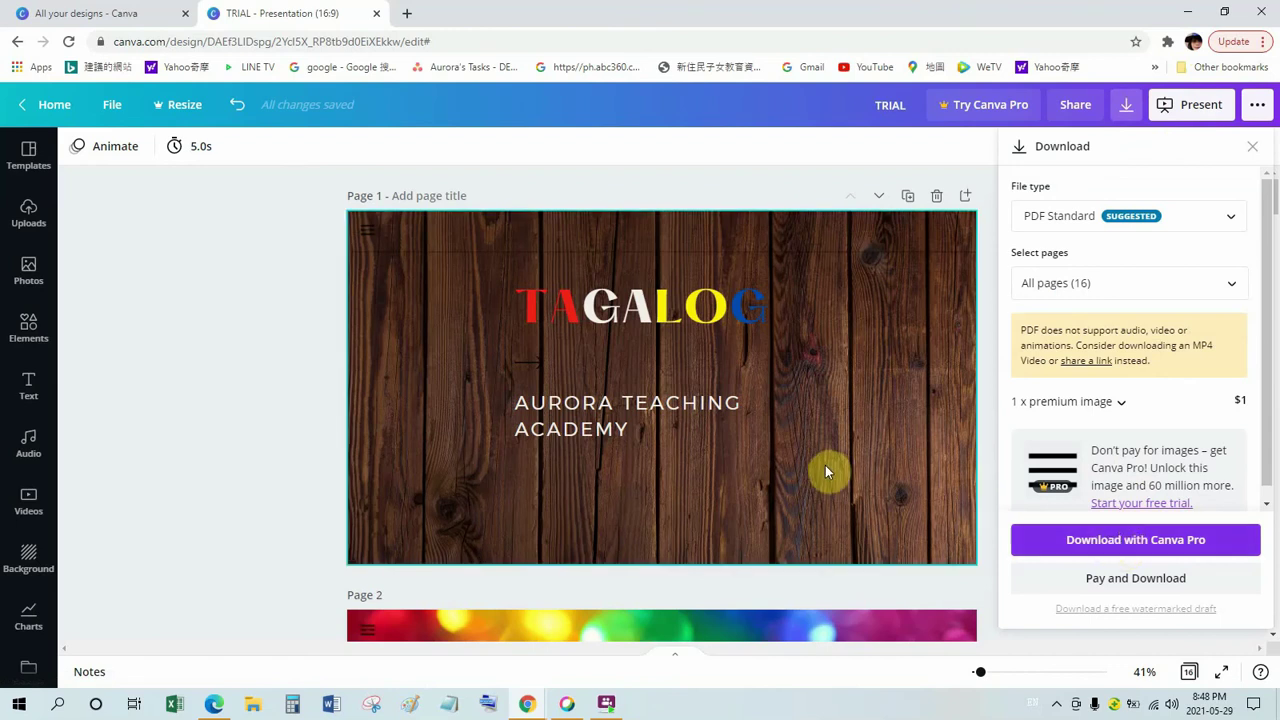
scroll(854, 475, down, 5)
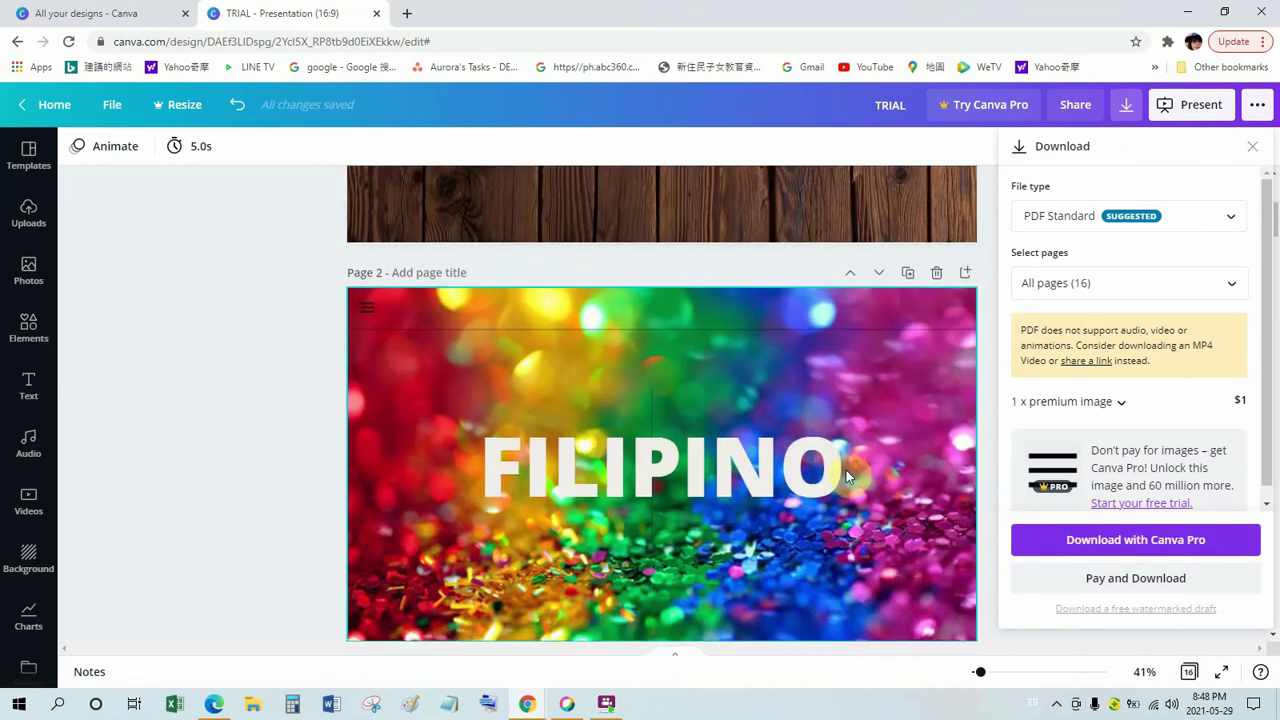
scroll(846, 475, down, 10)
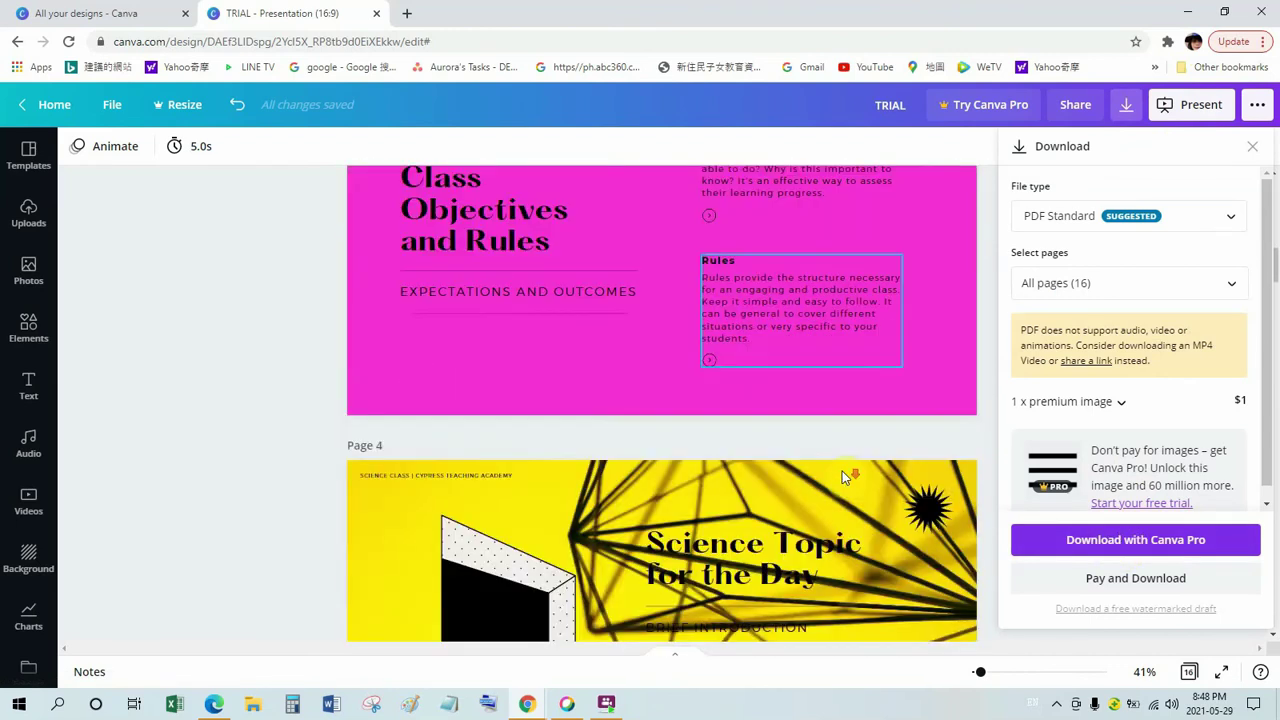
scroll(842, 477, up, 4)
scroll(842, 475, down, 1)
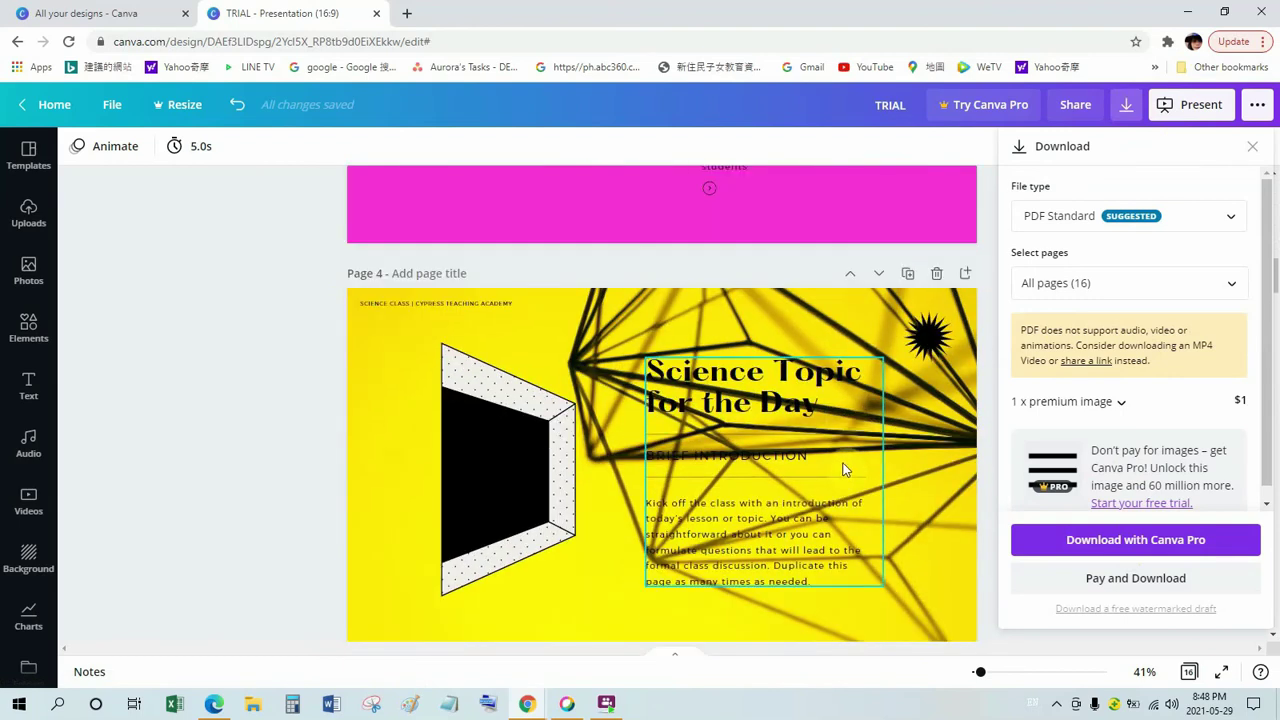
scroll(884, 462, down, 10)
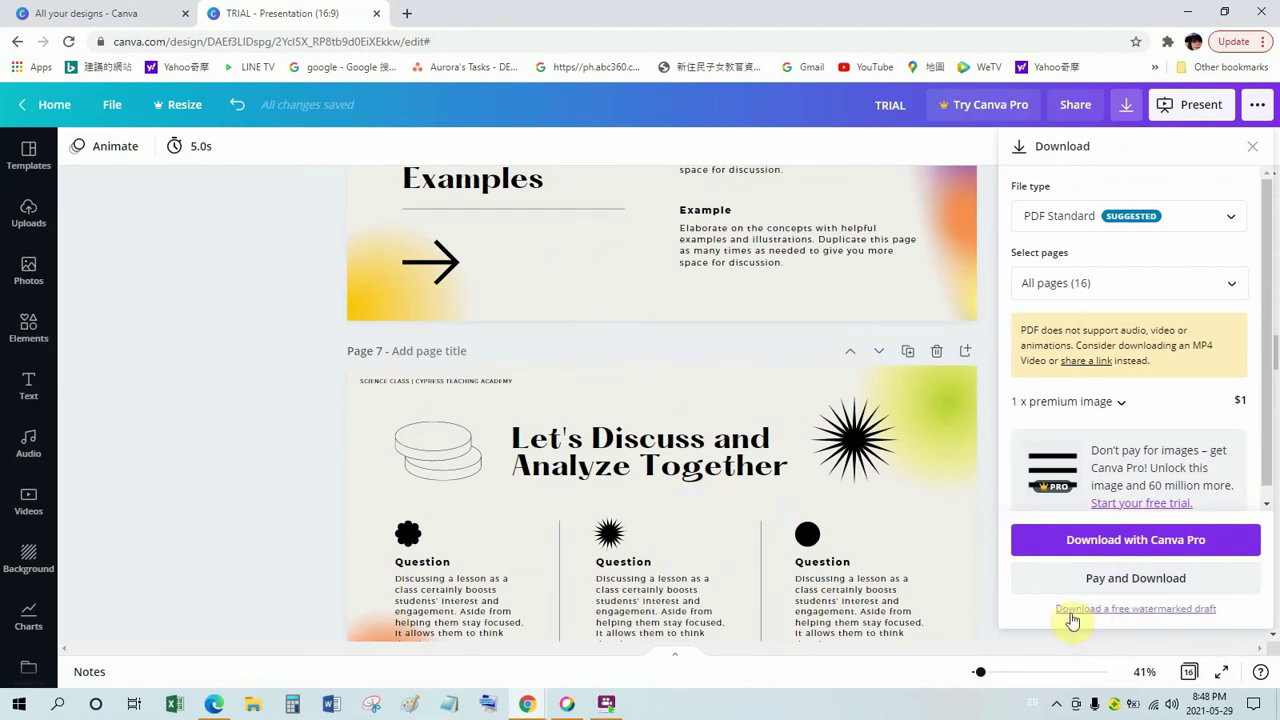
click(1143, 612)
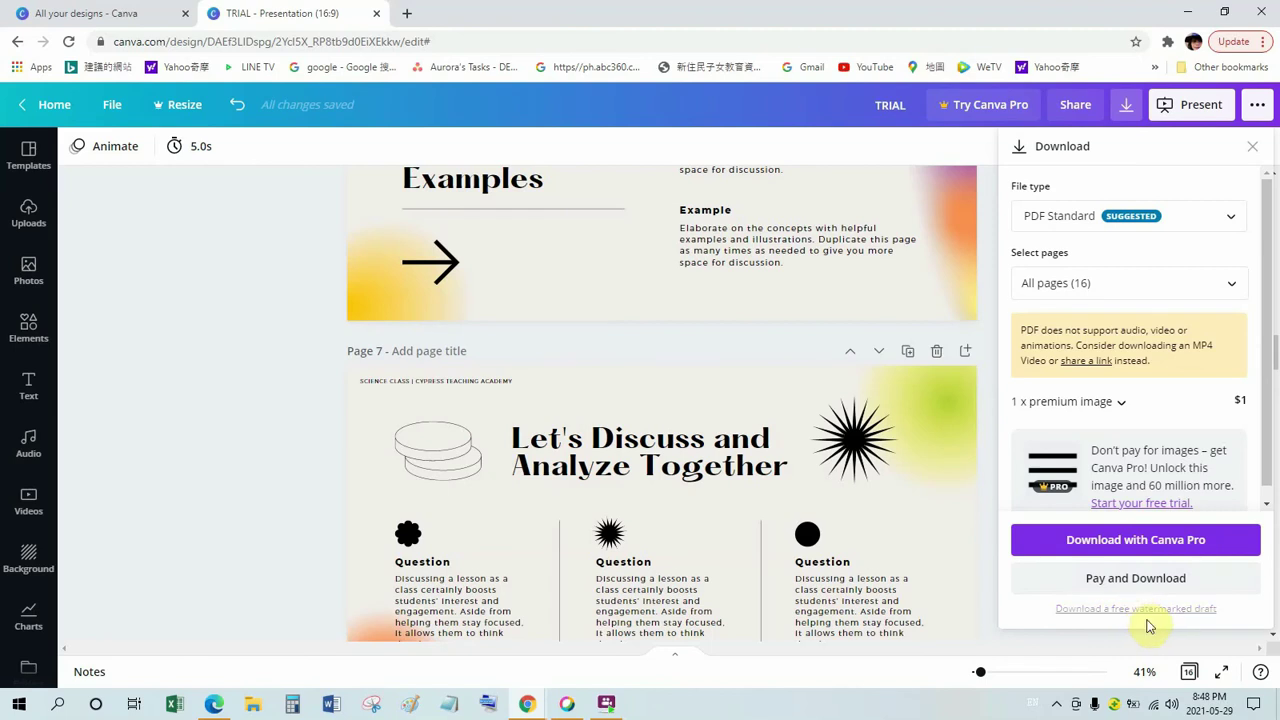
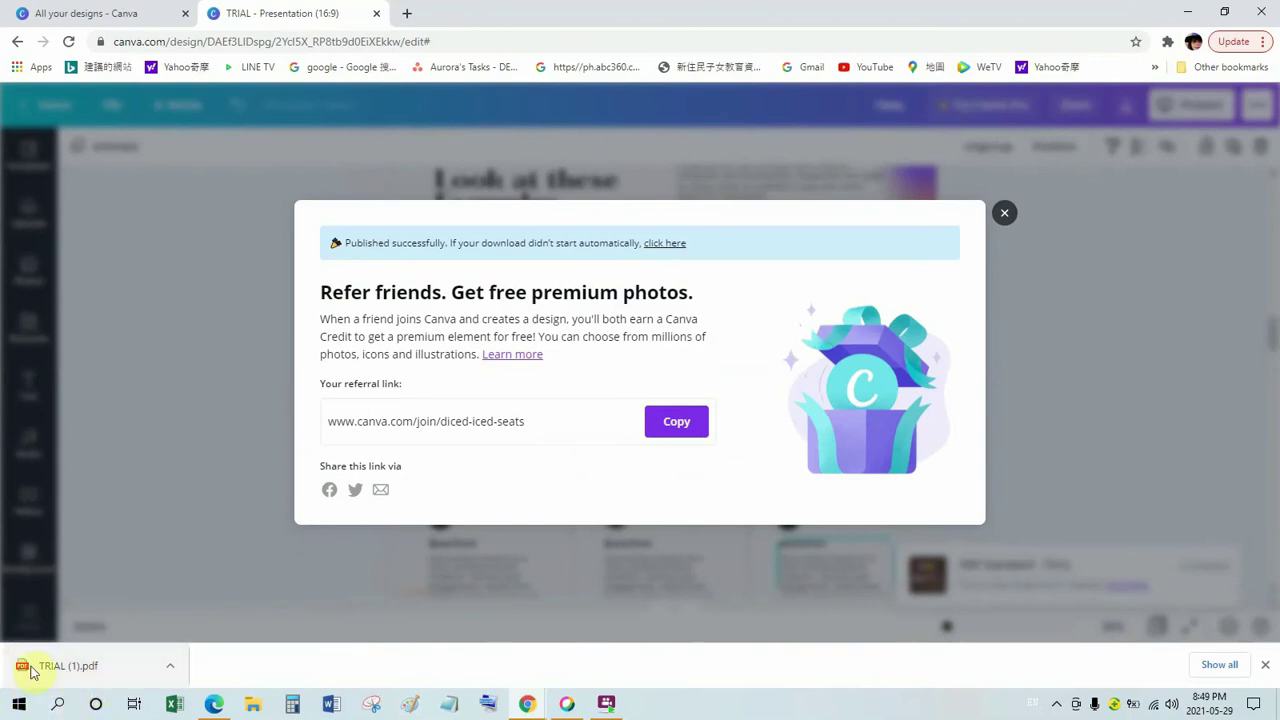
Show the downloaded TRIAL (1).pdf in the Downloads folder and open it in Microsoft Edge.
click(170, 665)
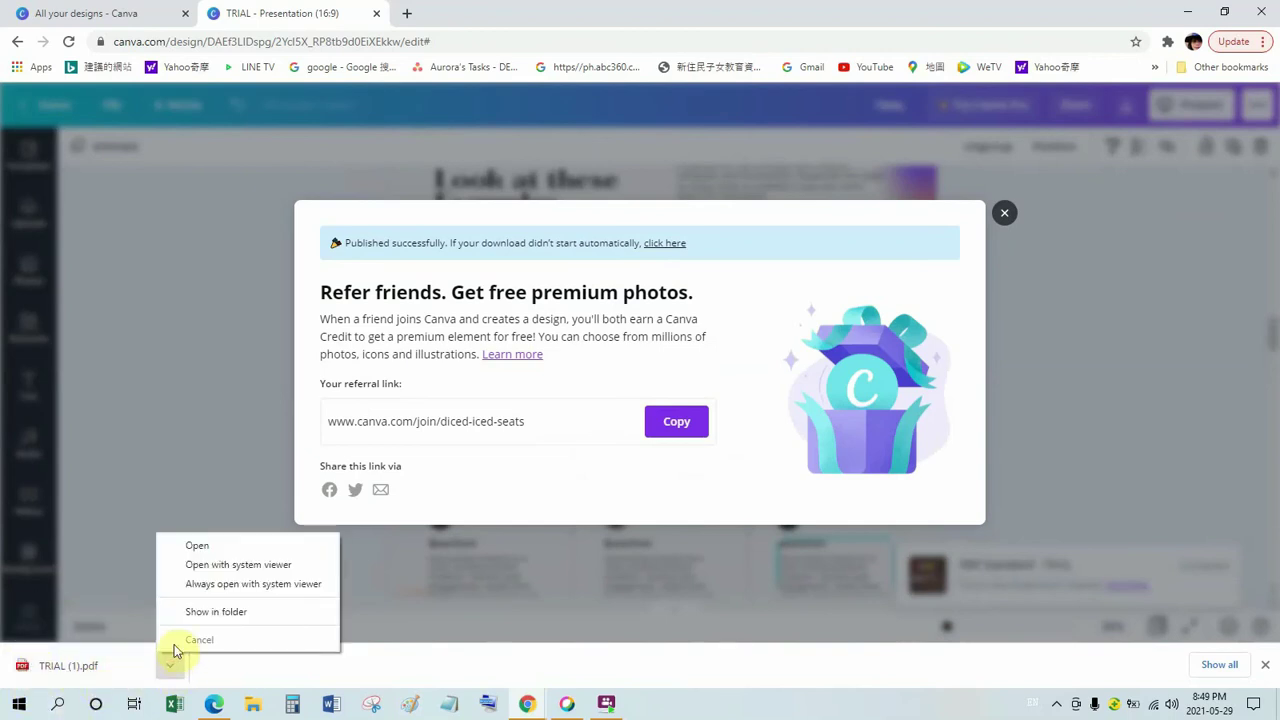
click(238, 617)
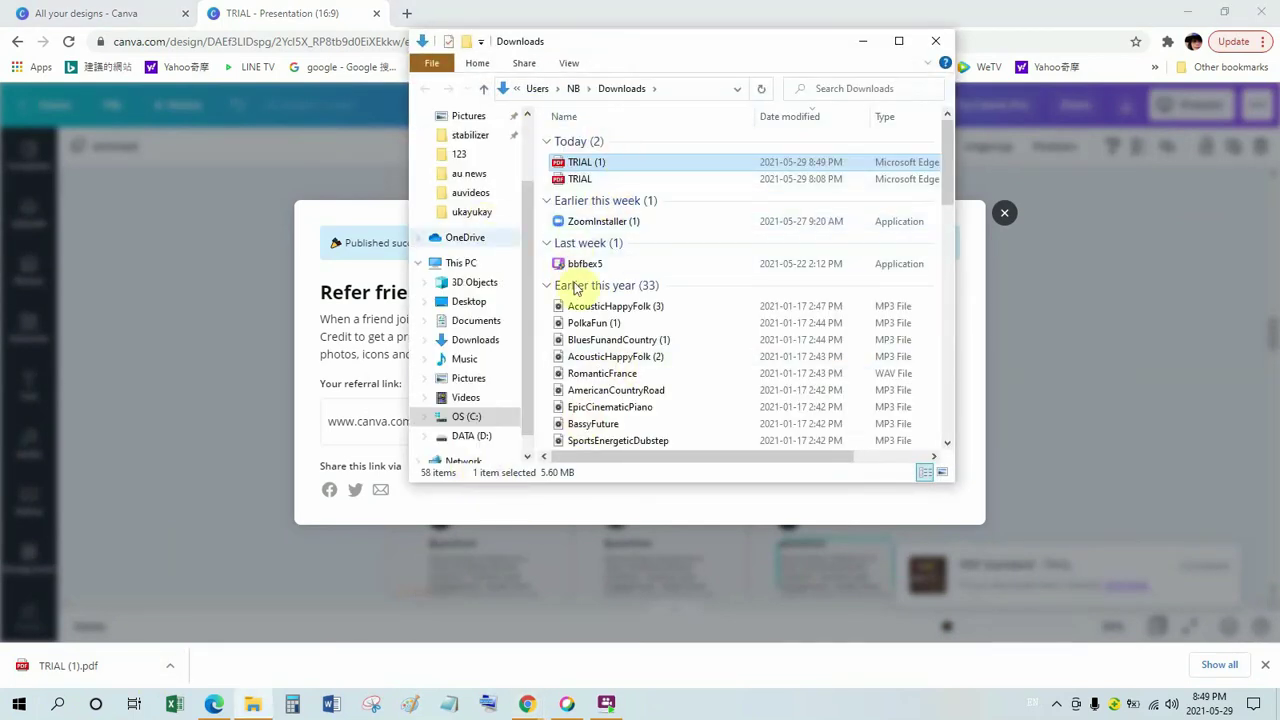
click(1189, 14)
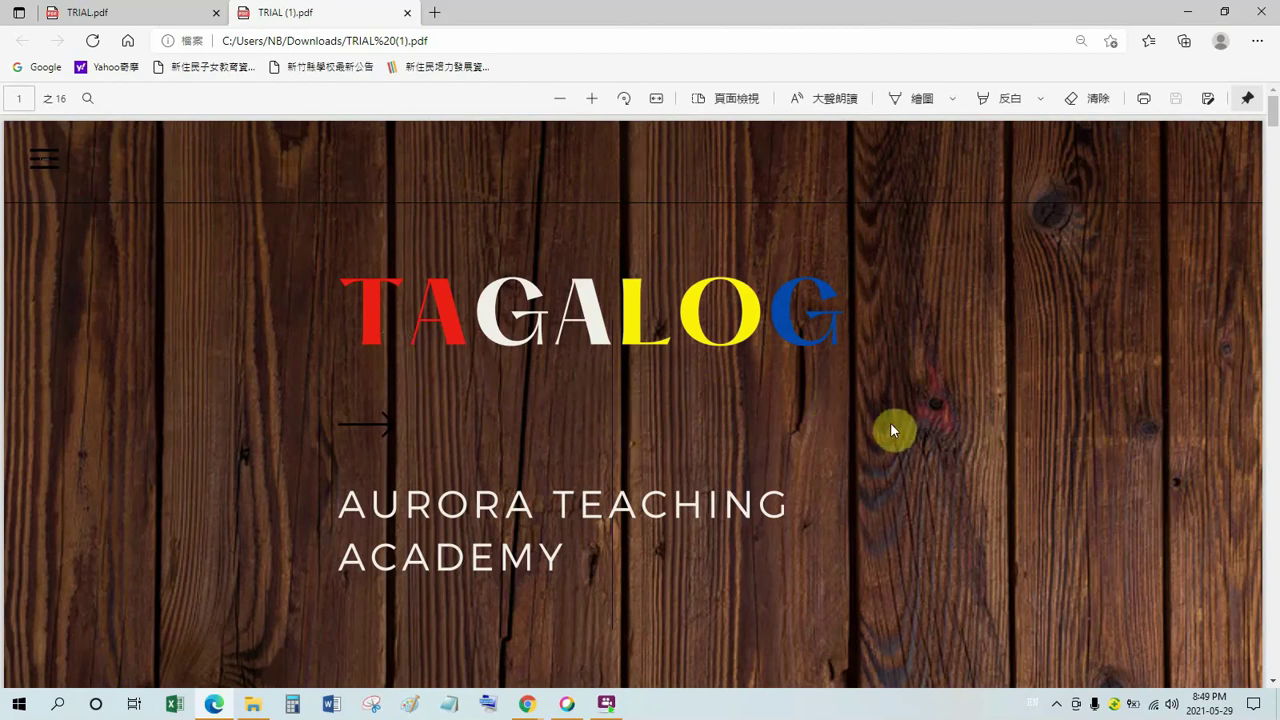
Examine the pages of TRIAL (1).pdf from the TAGALOG cover to the closing "Thank you!" page, and minimize the PDF window.
scroll(892, 428, down, 3)
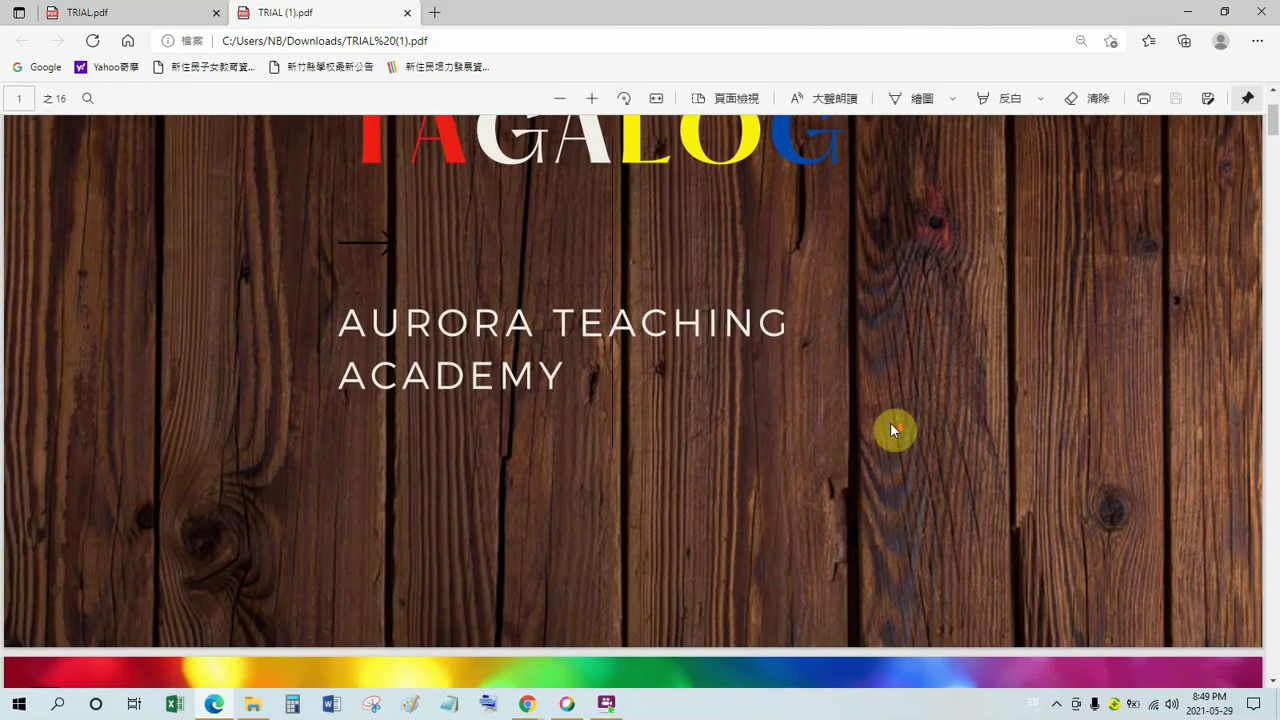
scroll(892, 428, down, 6)
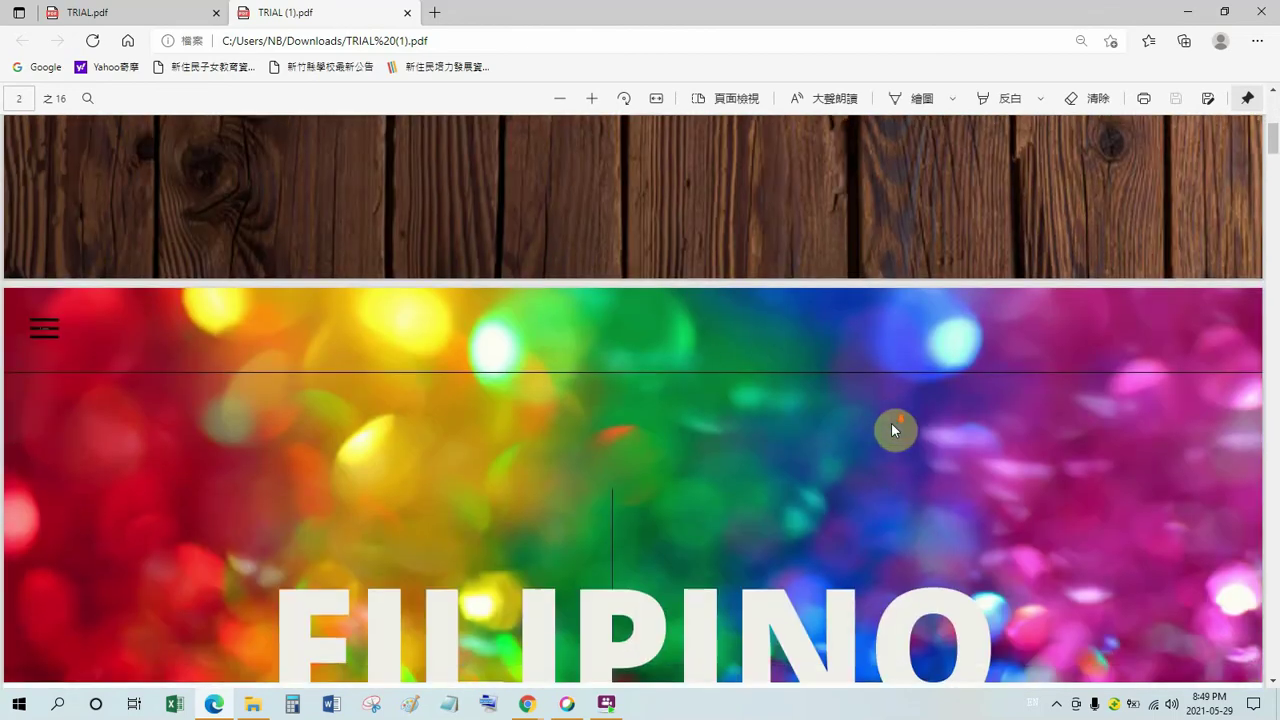
scroll(893, 428, down, 4)
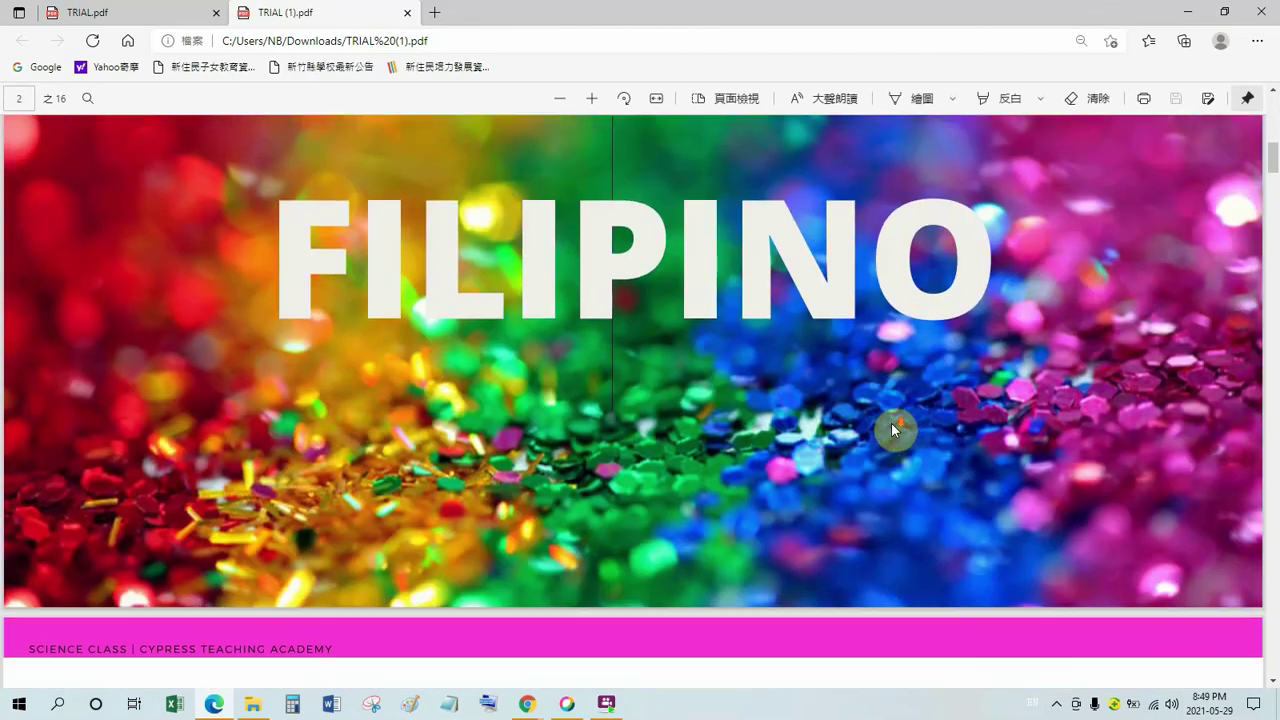
scroll(910, 428, down, 3)
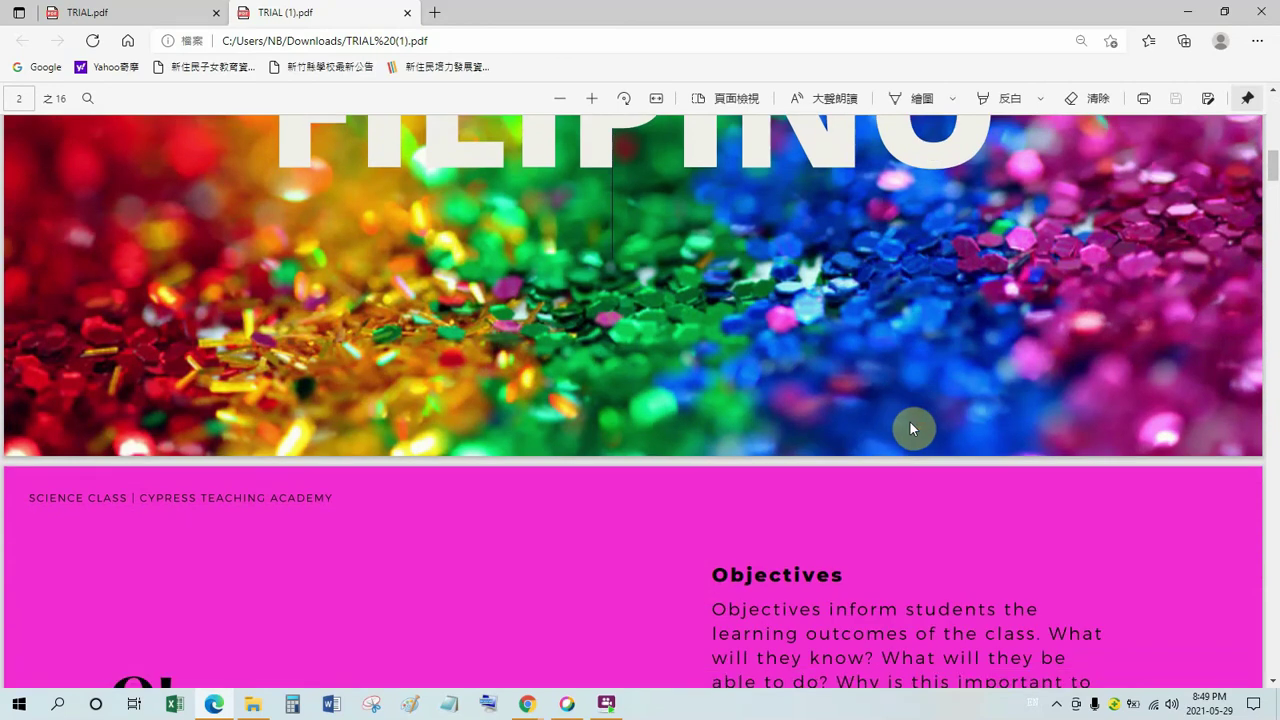
scroll(910, 424, down, 5)
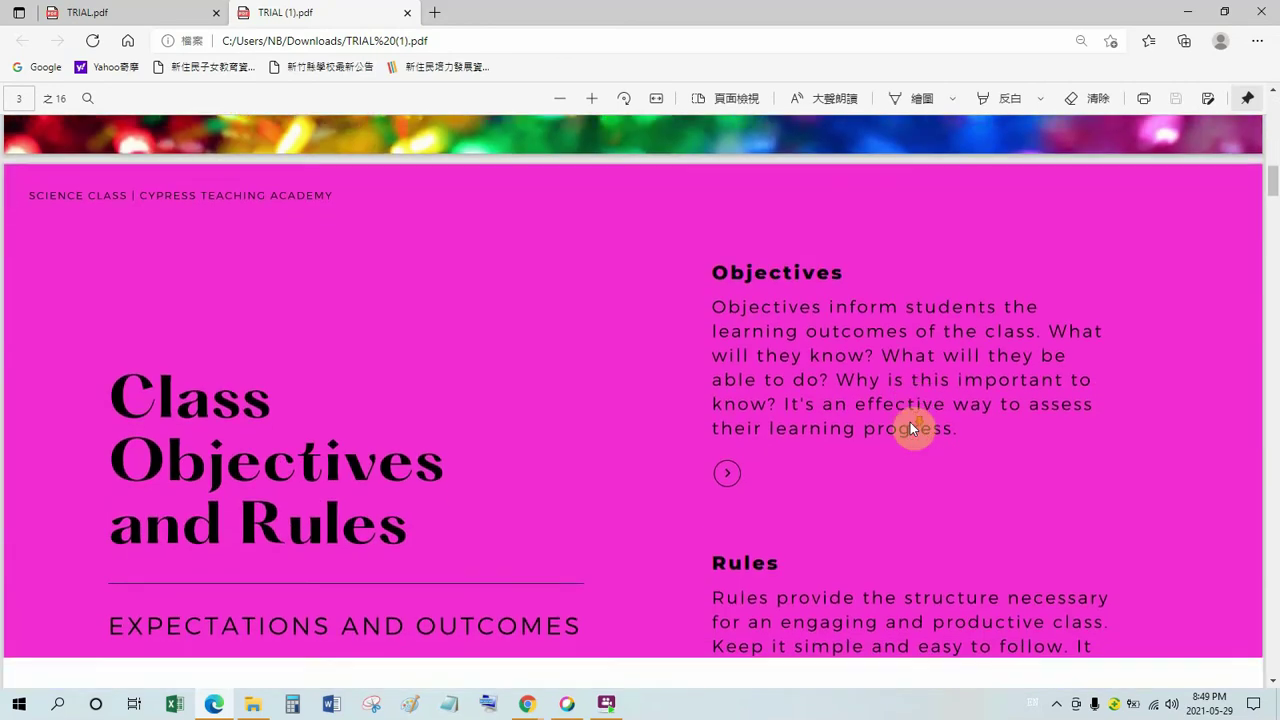
scroll(910, 427, down, 7)
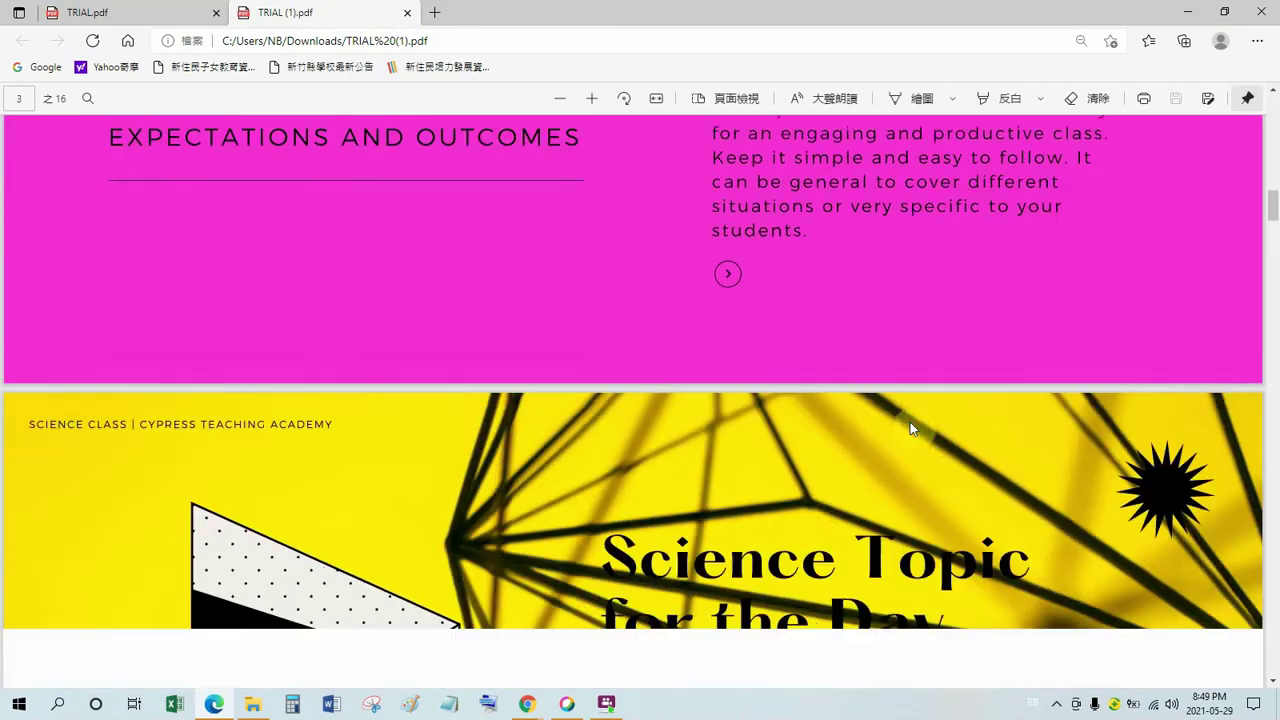
scroll(910, 428, down, 1)
scroll(910, 428, up, 4)
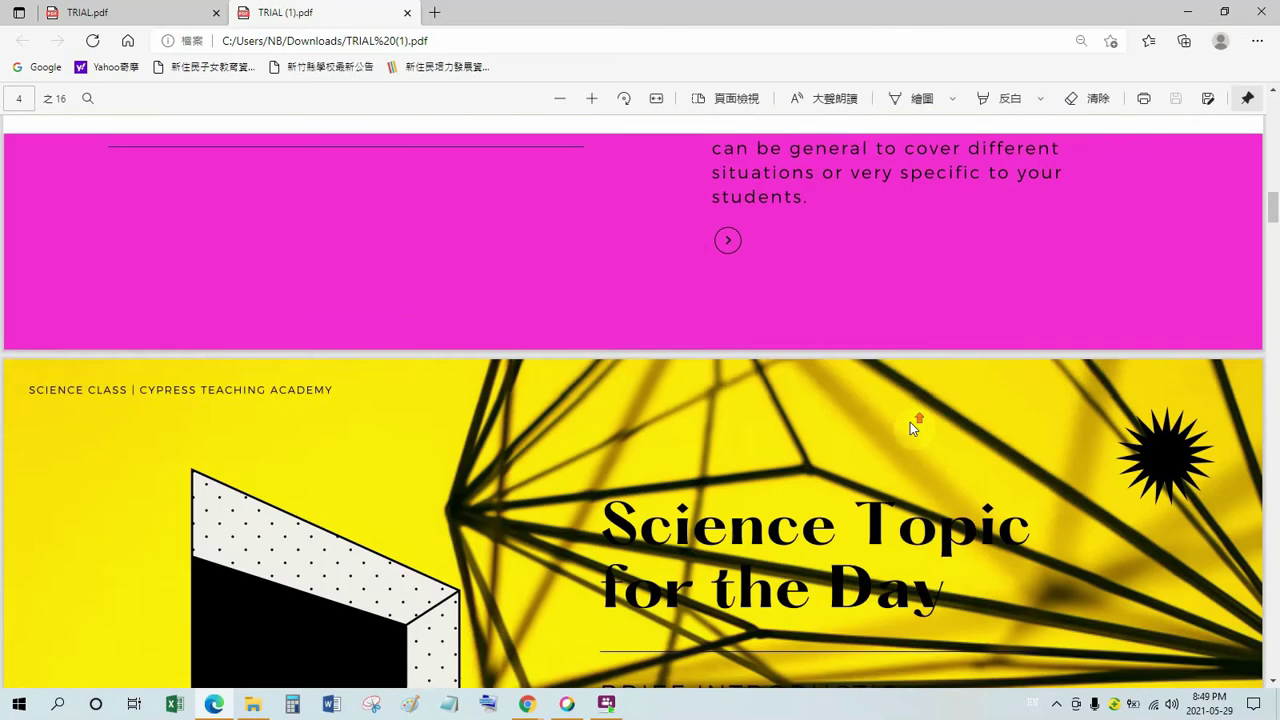
scroll(910, 428, down, 3)
scroll(910, 428, down, 10)
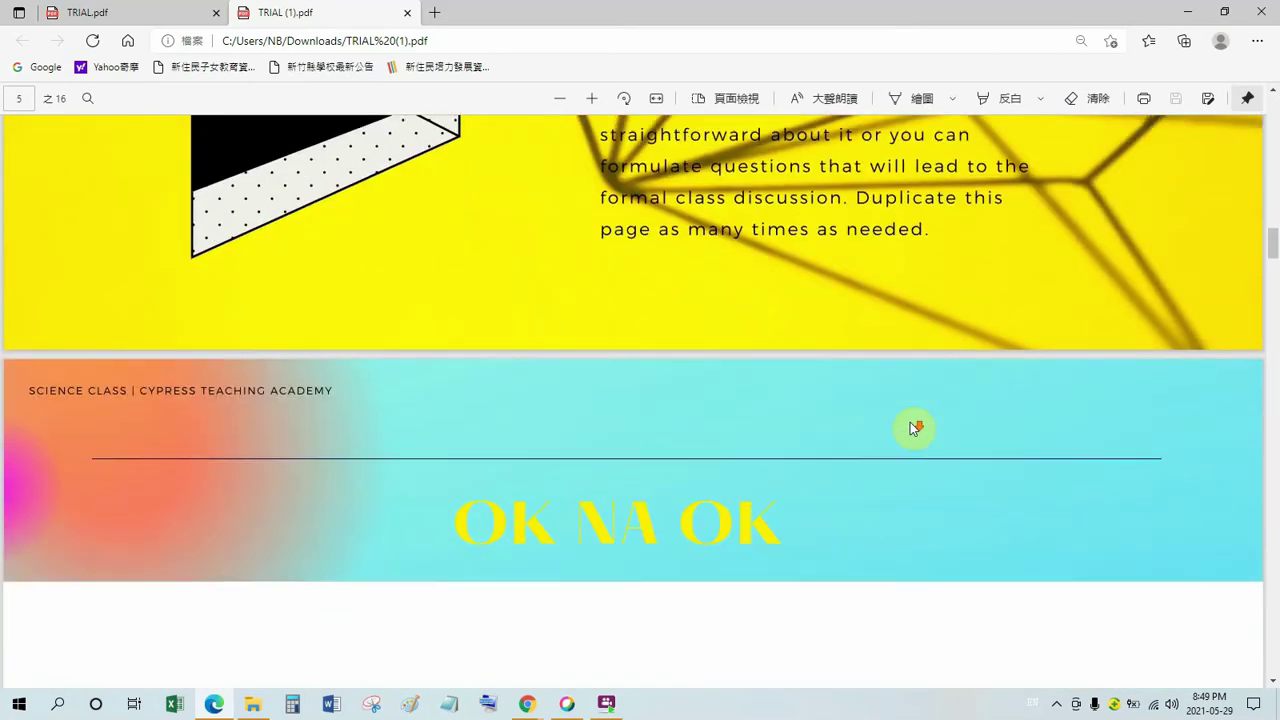
scroll(910, 427, down, 13)
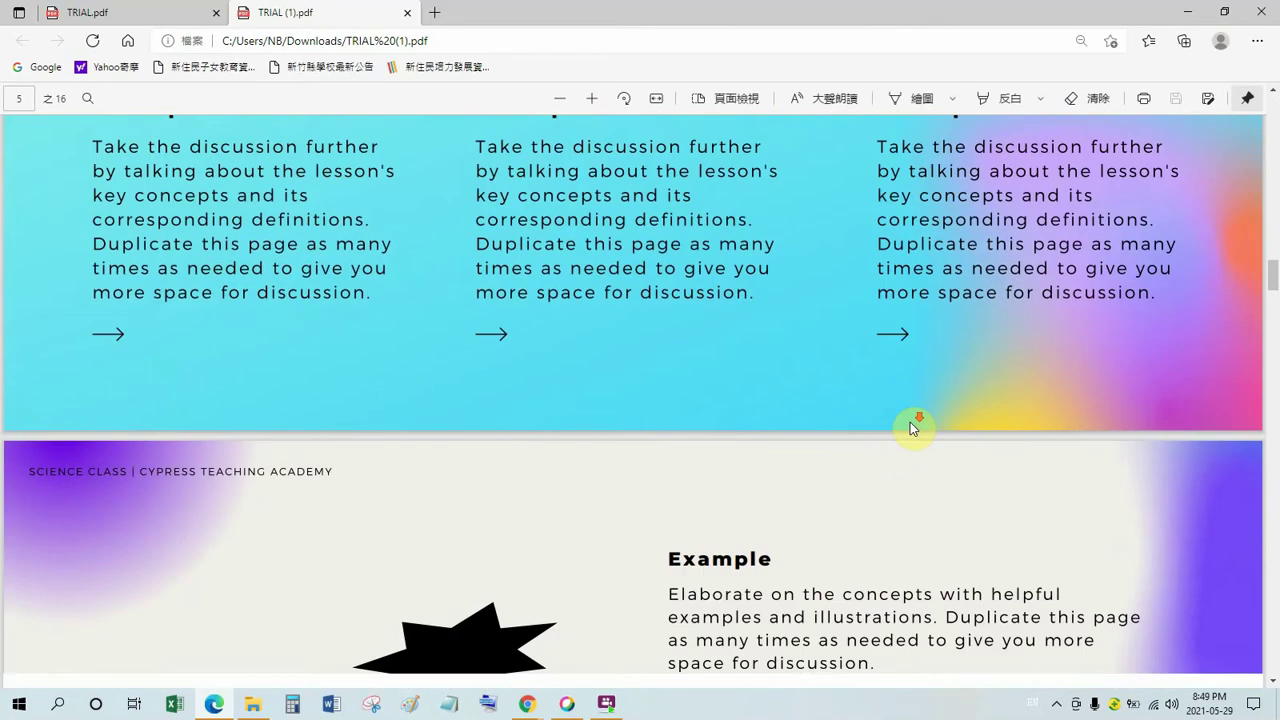
scroll(913, 428, down, 14)
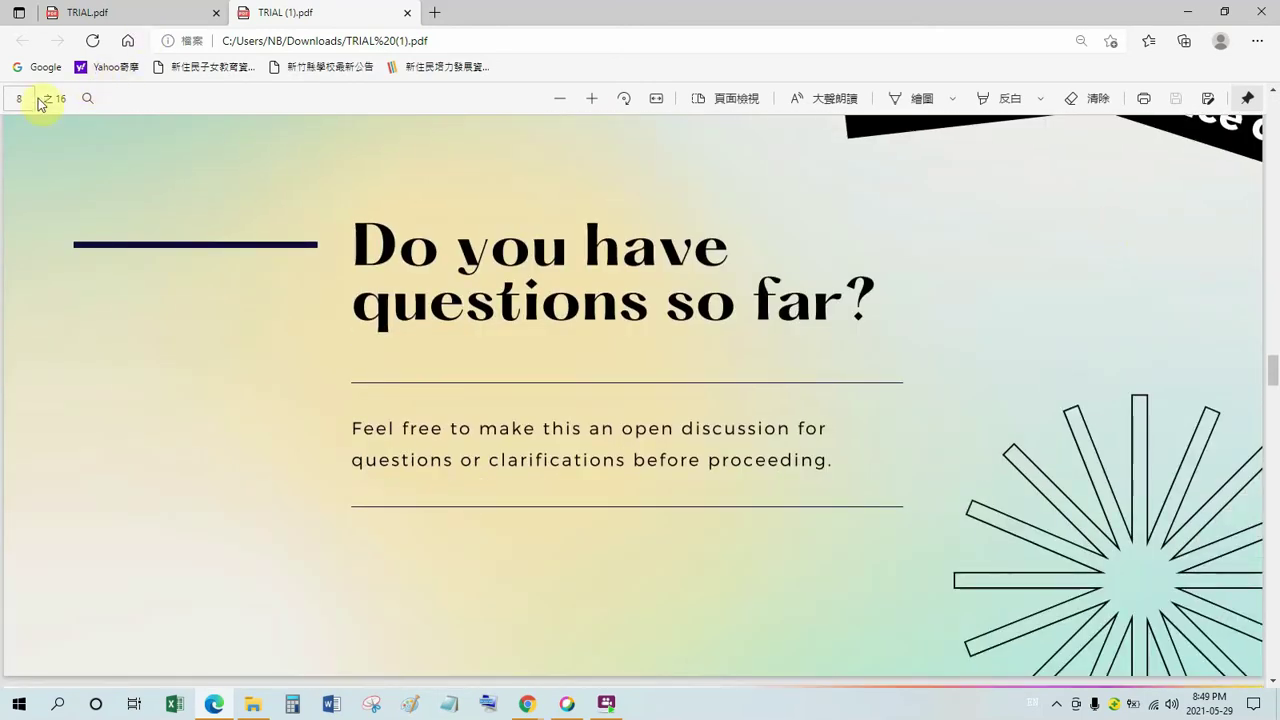
scroll(995, 462, down, 20)
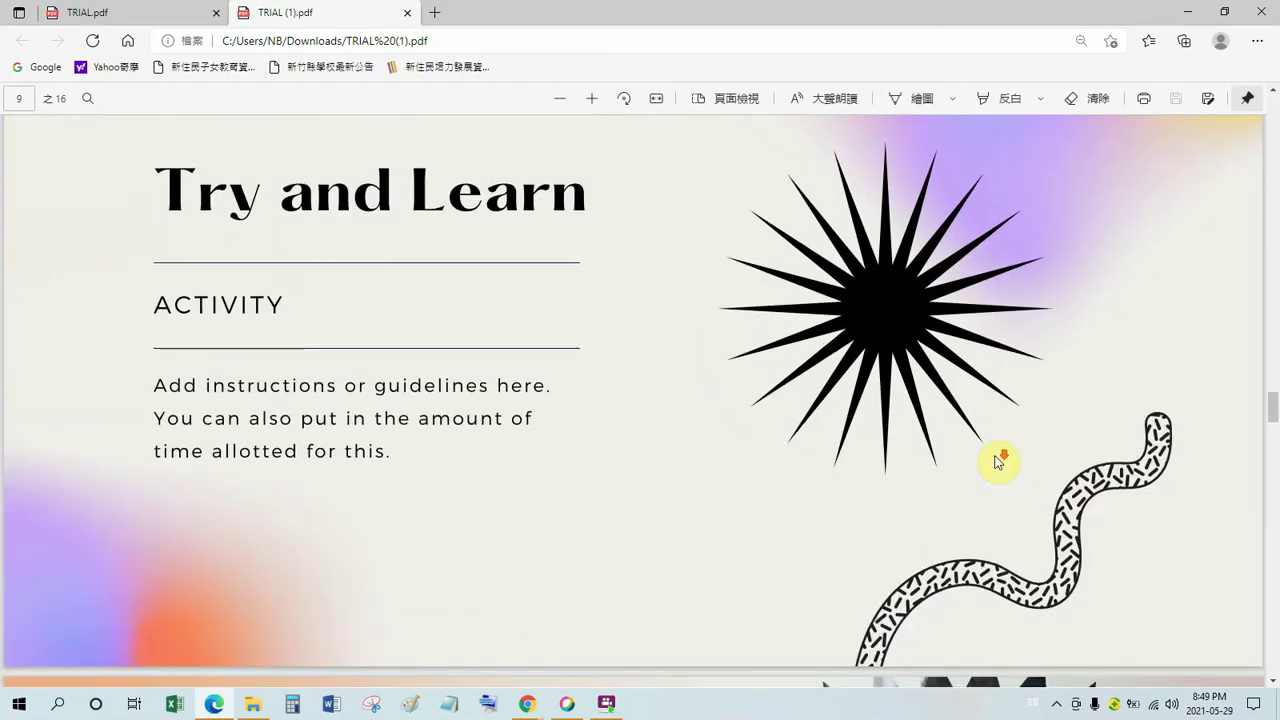
scroll(999, 462, down, 20)
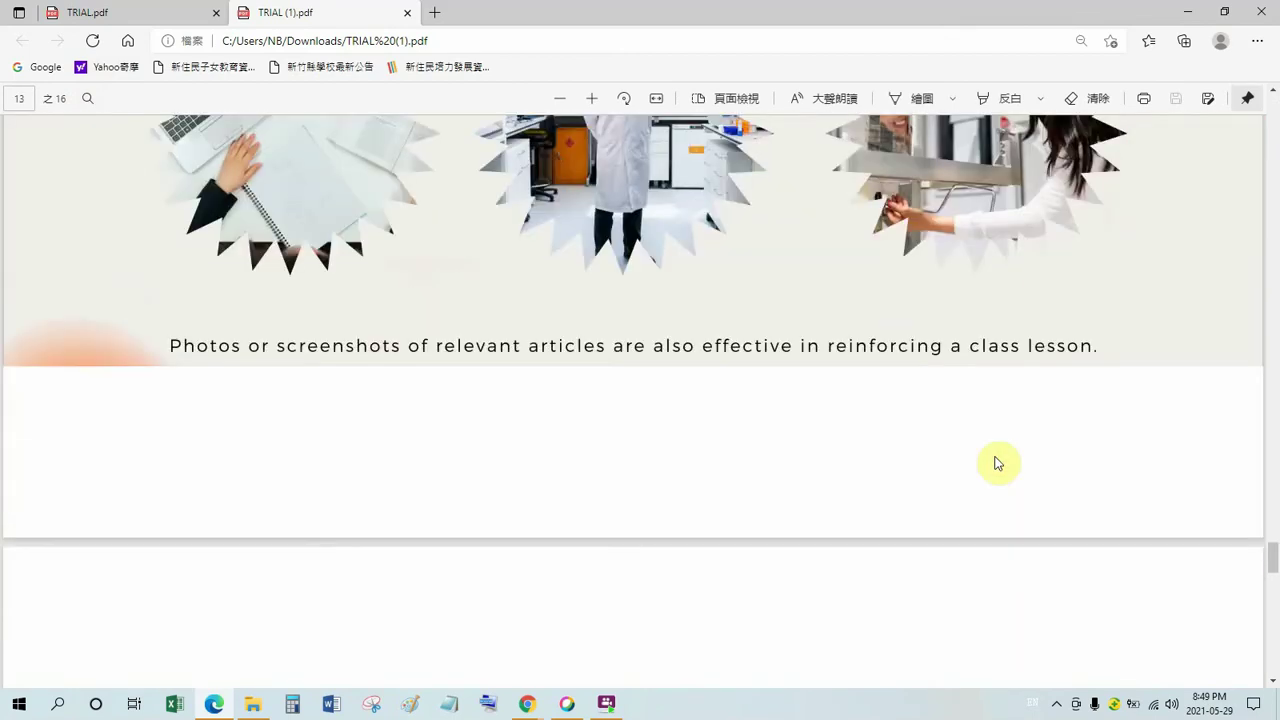
scroll(1000, 462, down, 5)
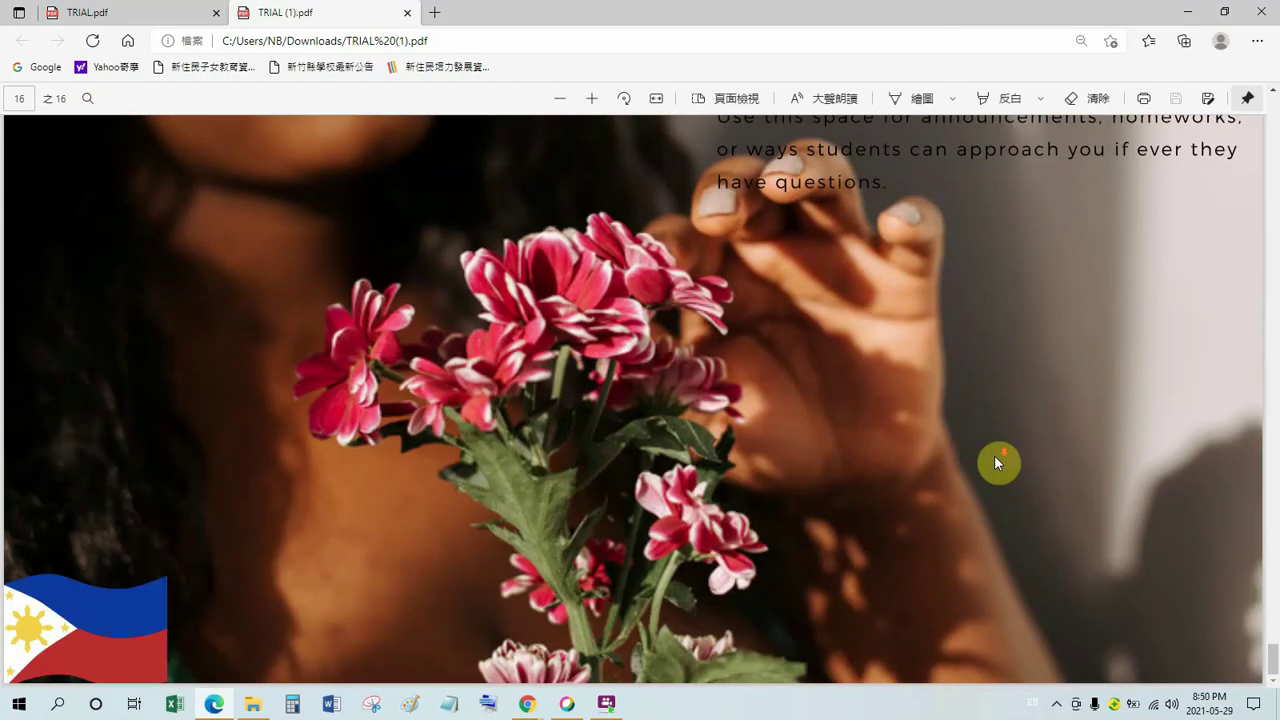
scroll(994, 462, up, 3)
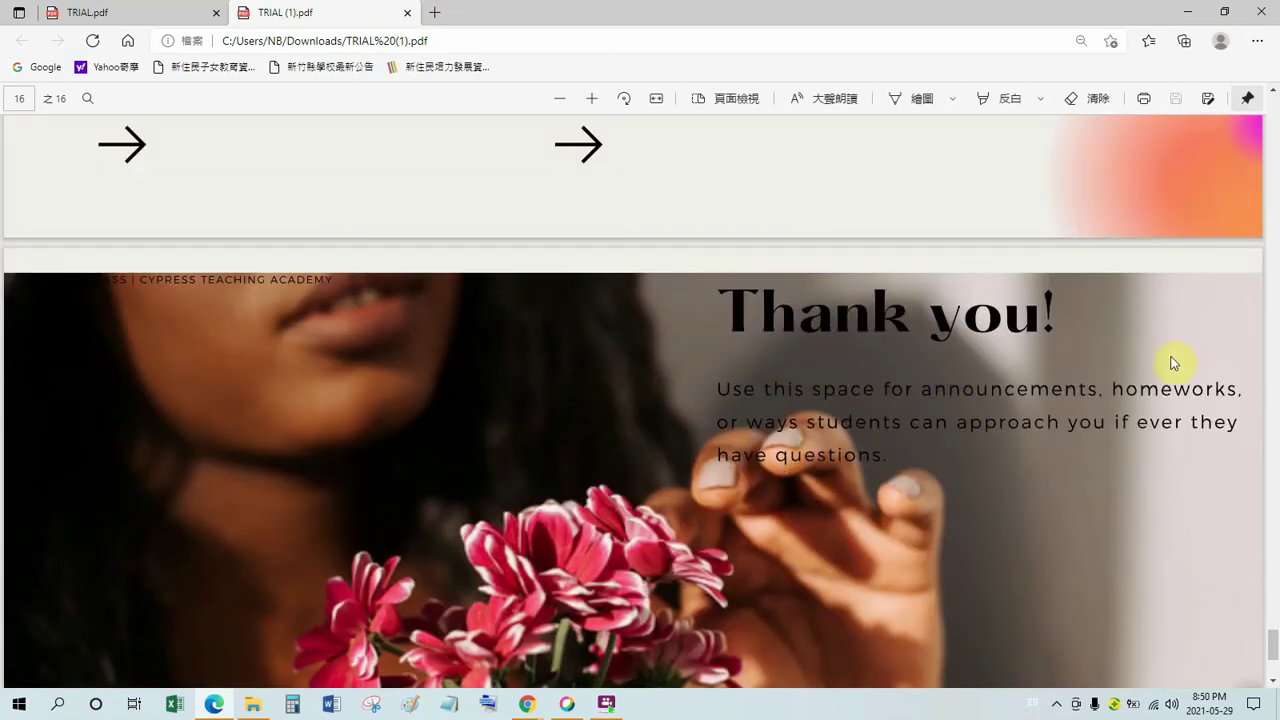
scroll(594, 497, down, 3)
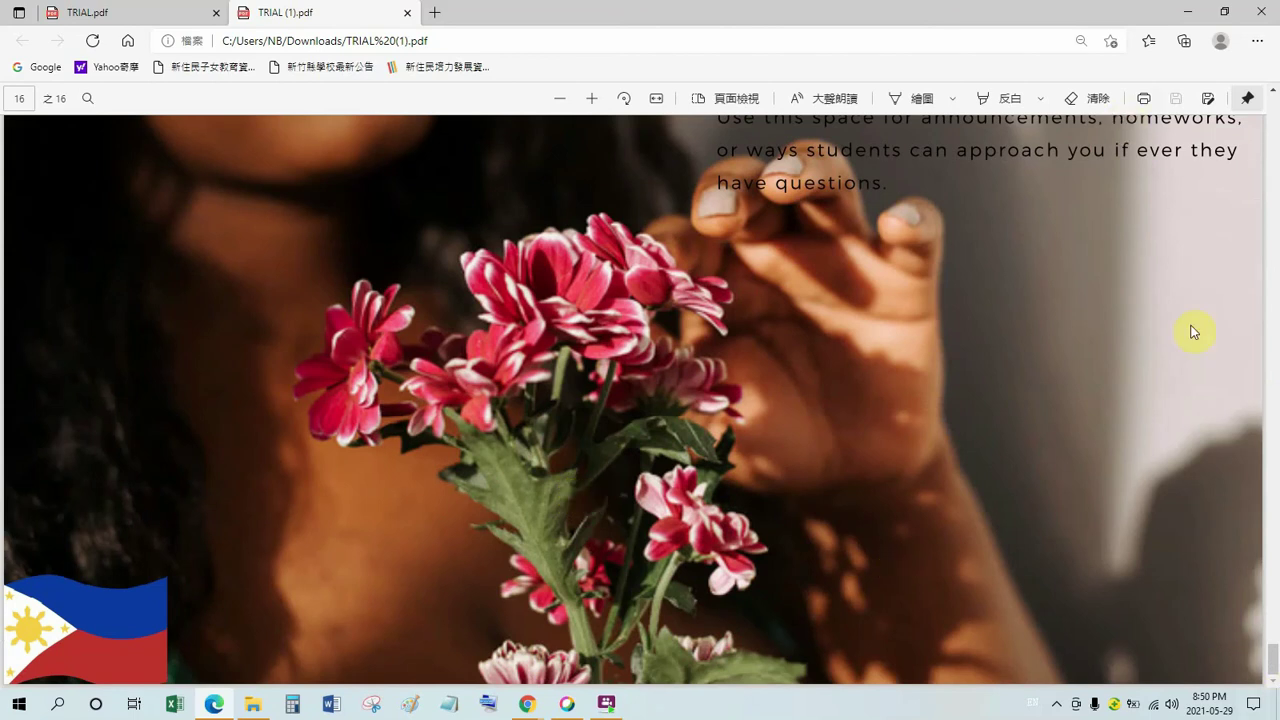
click(1188, 13)
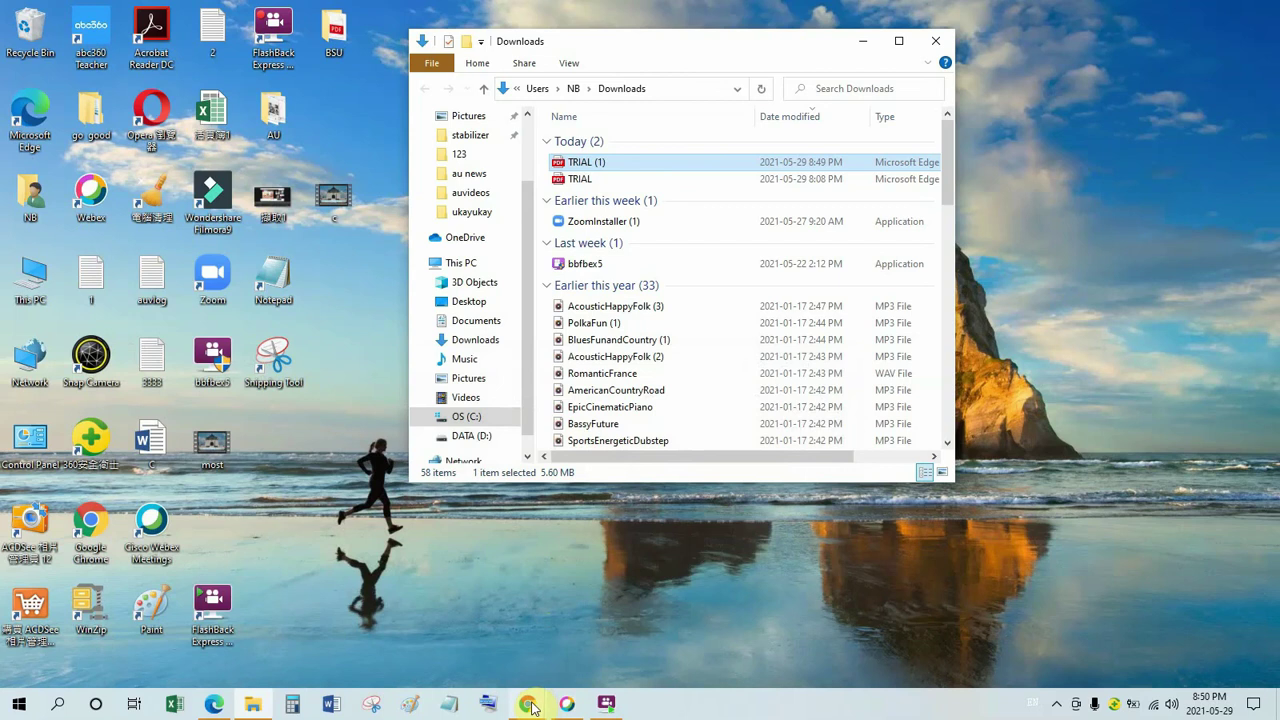
Close the Downloads folder and switch to the Chrome window with the 16-page TRIAL presentation.
click(937, 42)
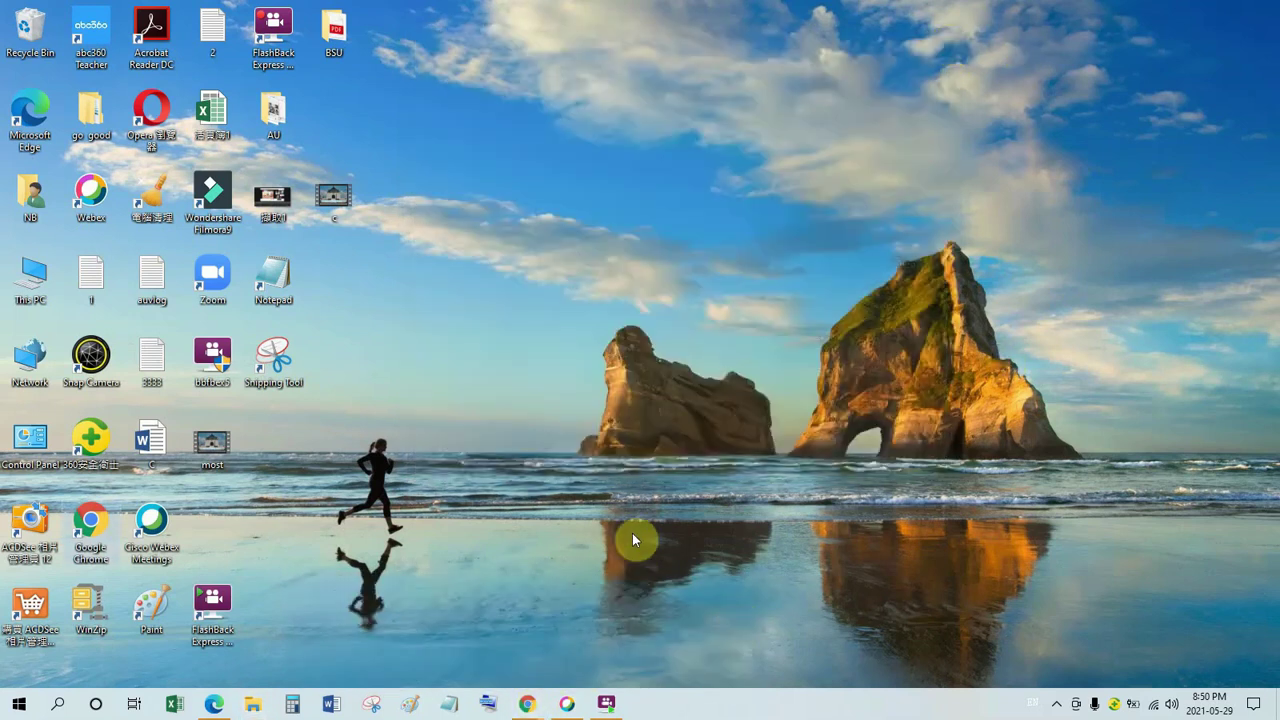
mouse_move(526, 708)
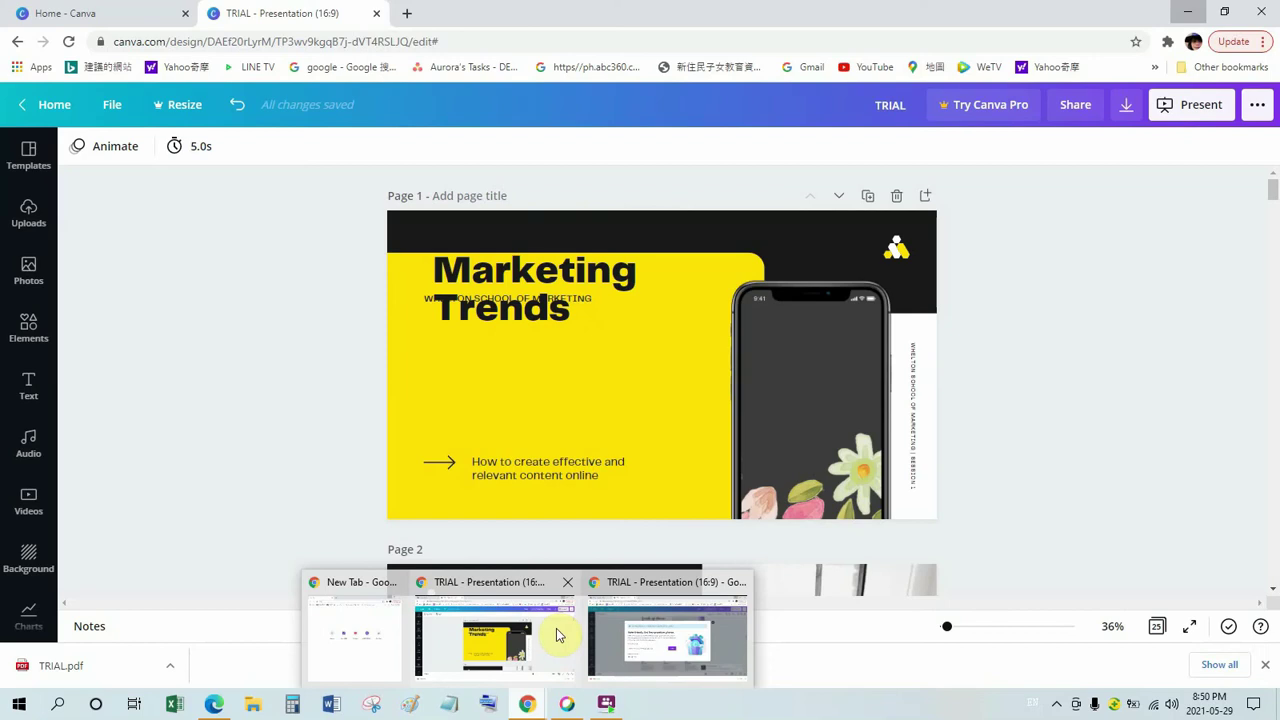
mouse_move(633, 641)
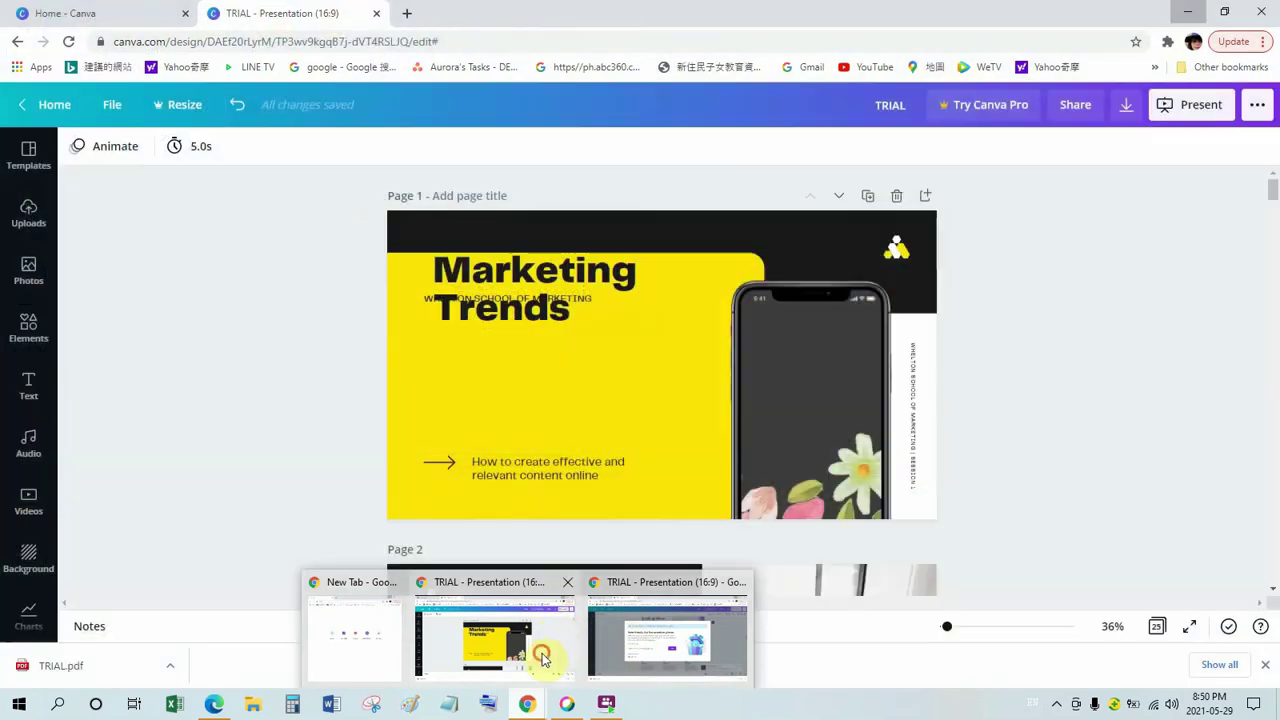
click(543, 648)
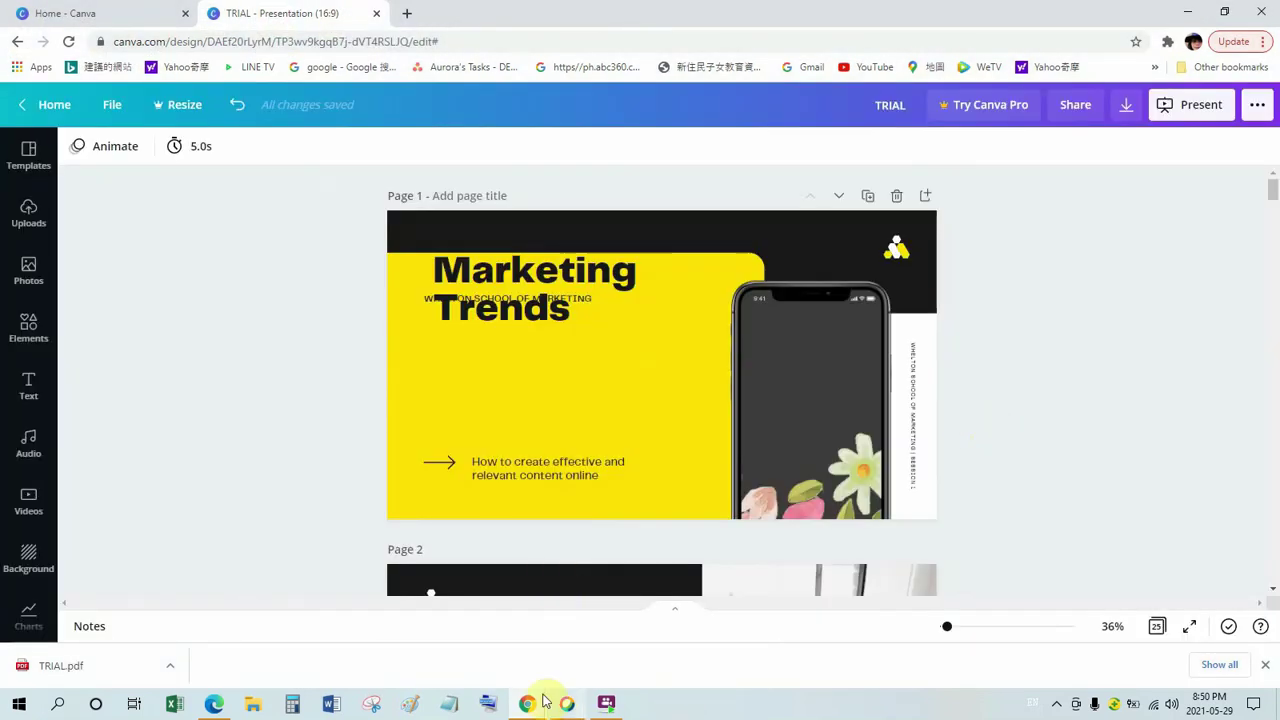
mouse_move(527, 703)
click(625, 650)
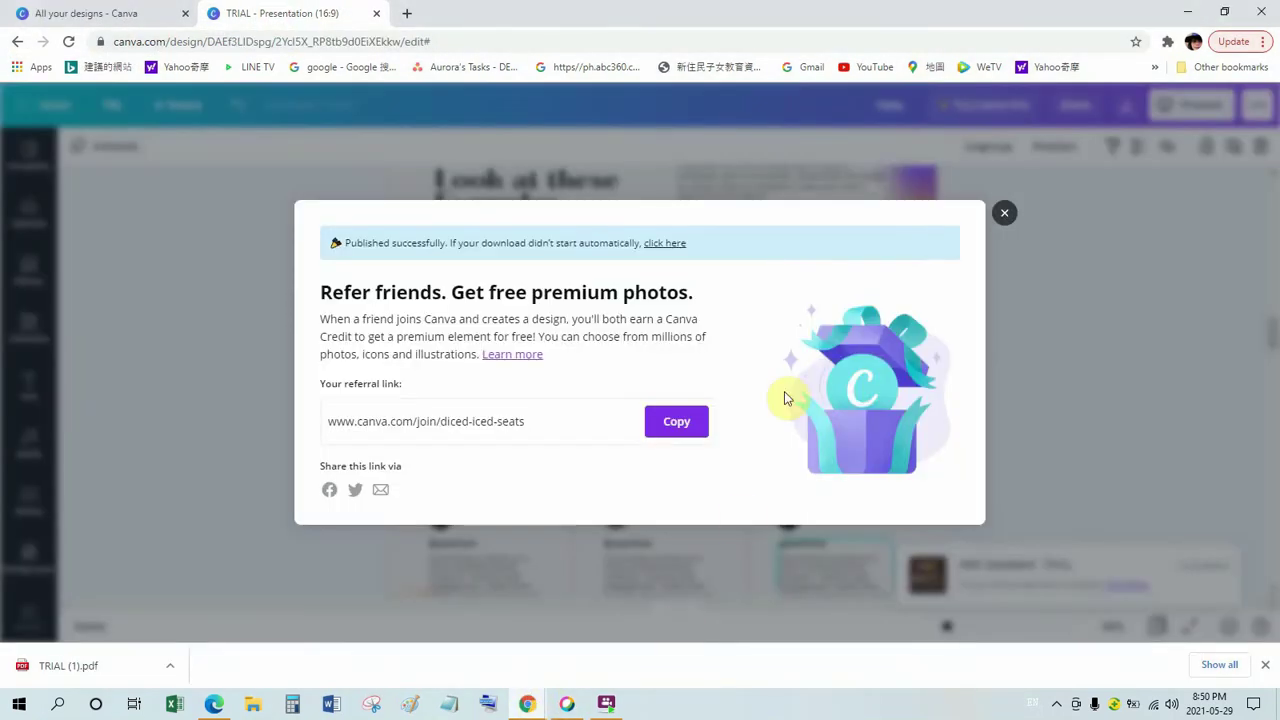
Dismiss the referral dialog and return to page 1 with the TAGALOG title.
click(1004, 212)
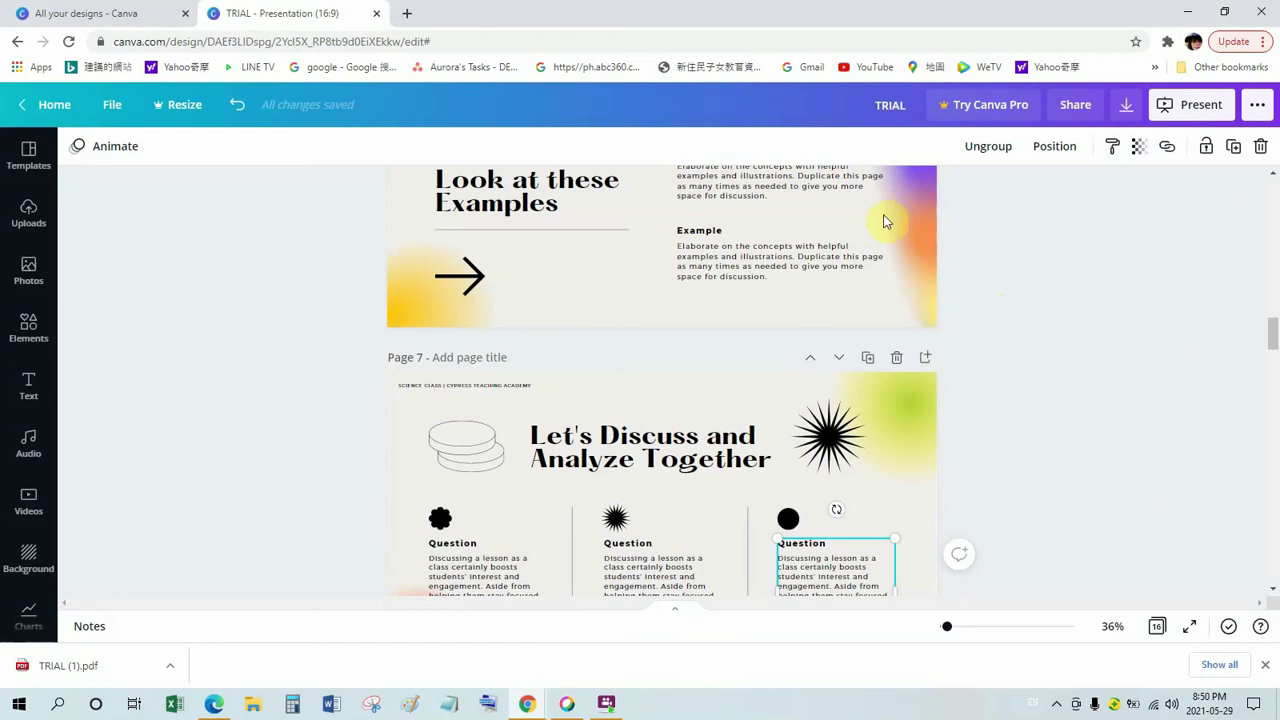
scroll(884, 220, up, 15)
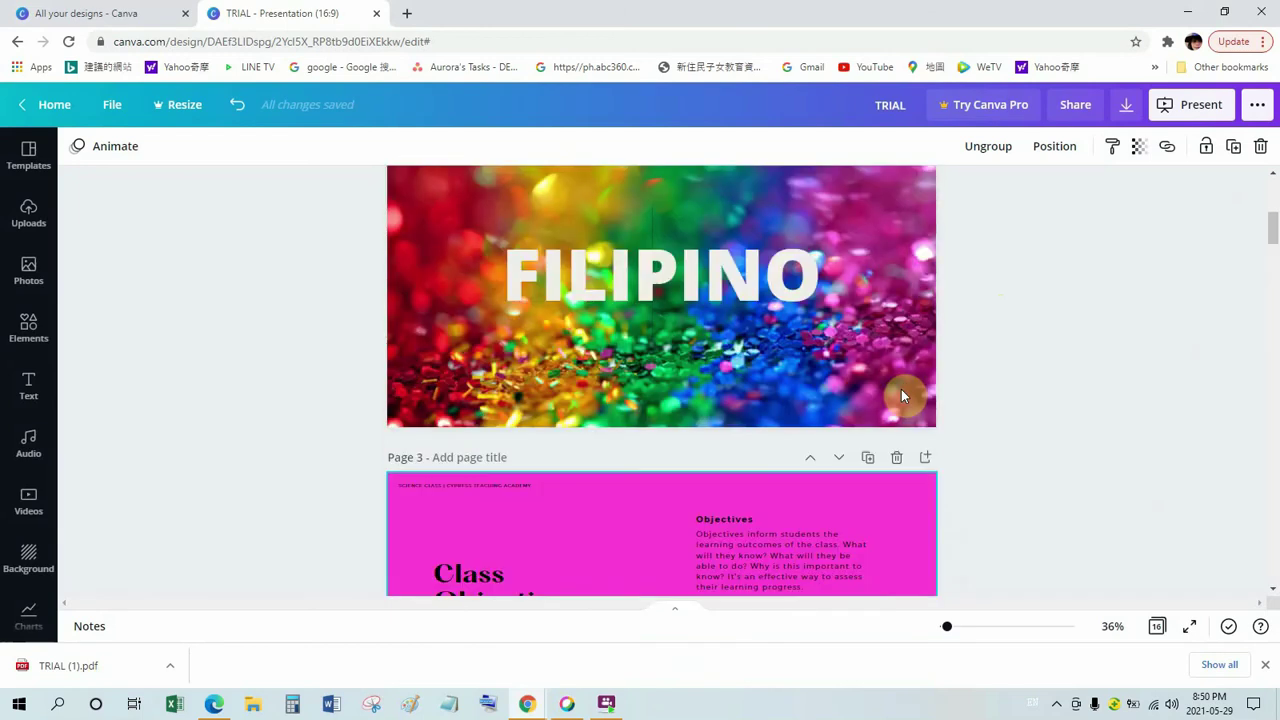
scroll(901, 395, up, 5)
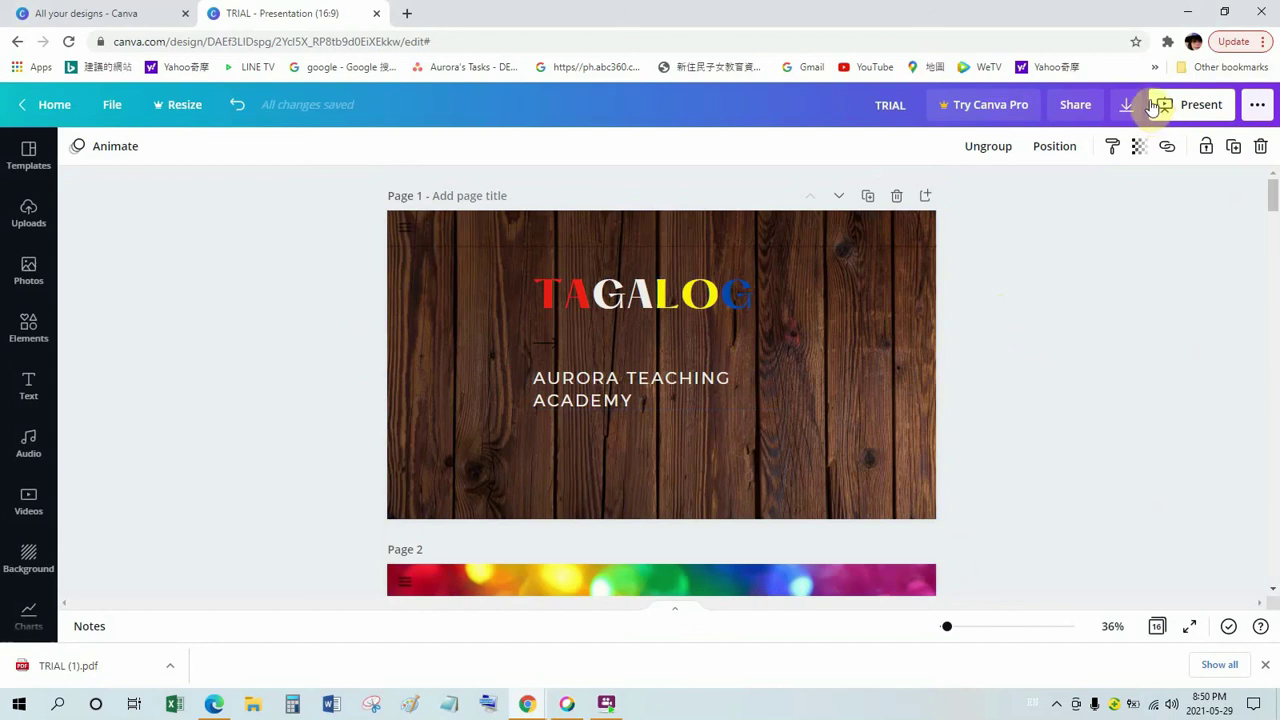
Enter the address CANVA.COM in a new browser tab, and show the open overview of all designs.
click(408, 14)
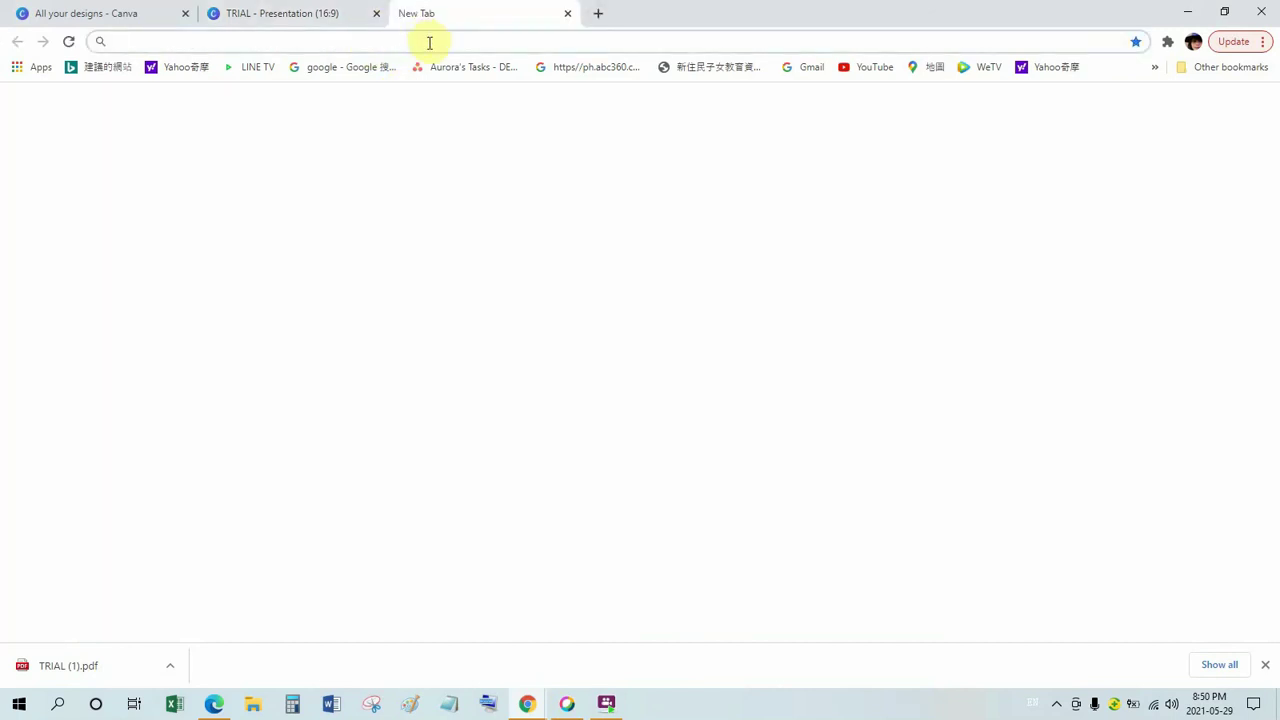
text(CANVA)
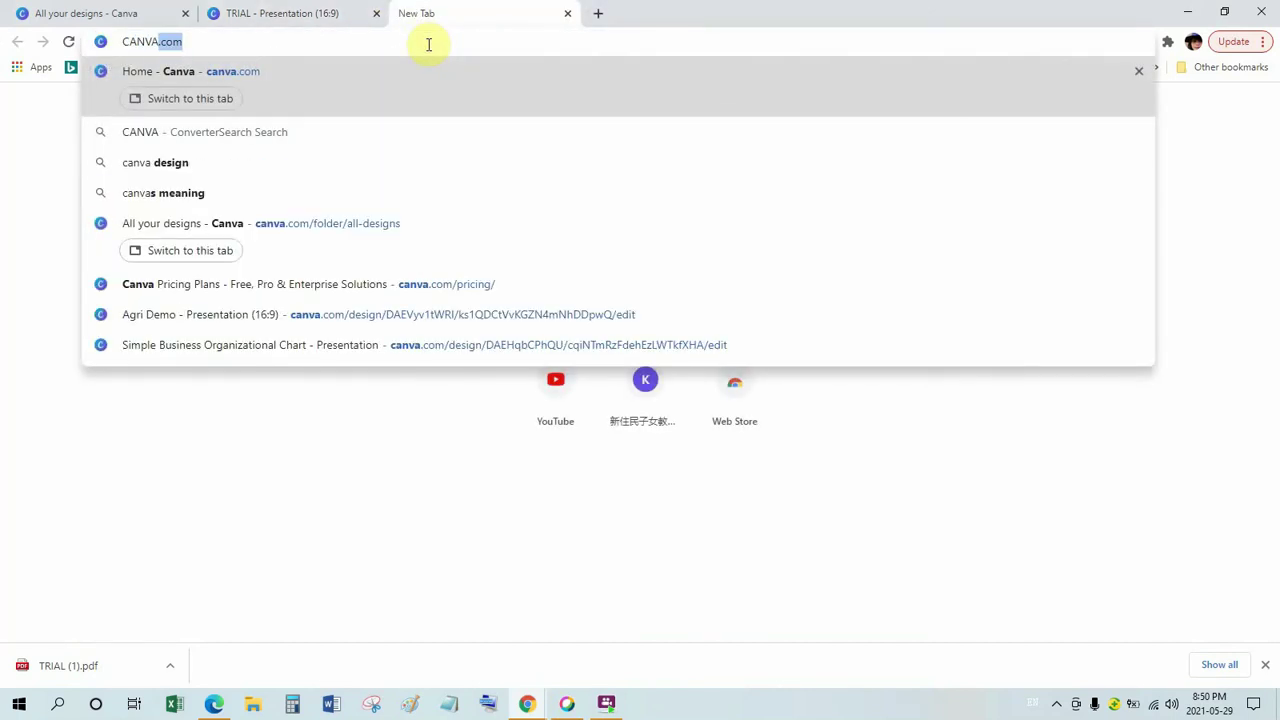
text(.COM)
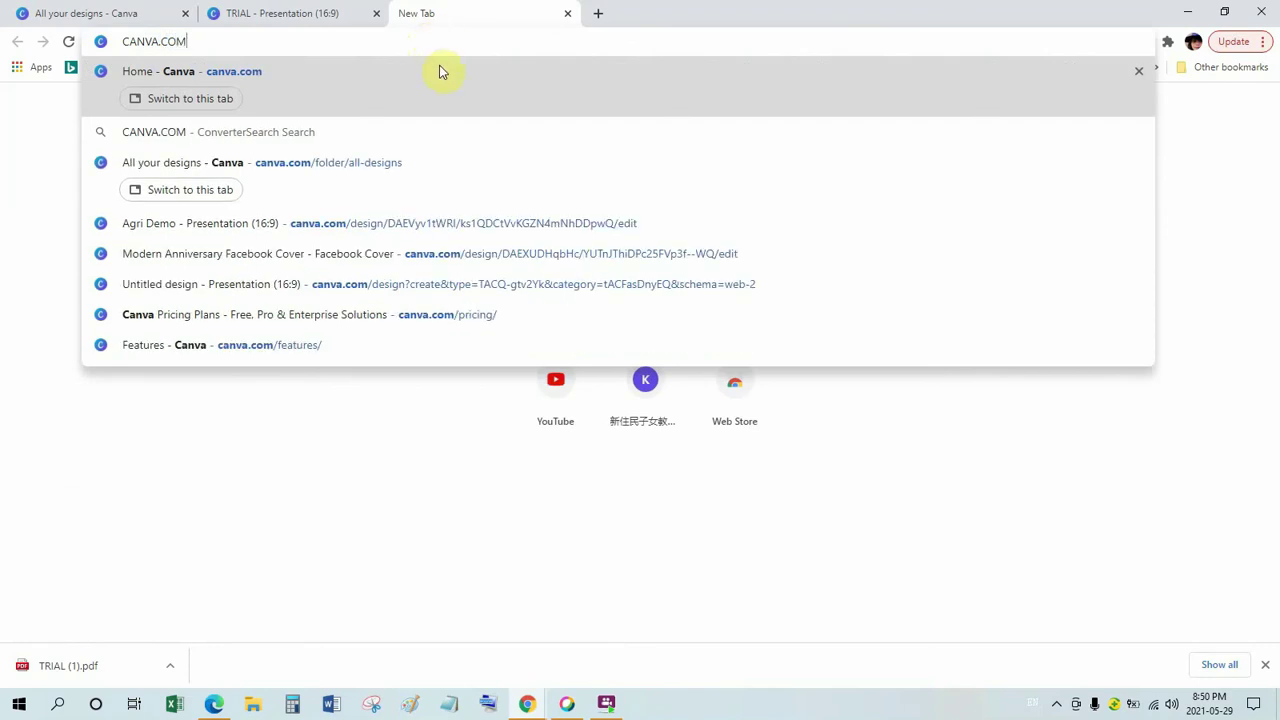
click(1128, 438)
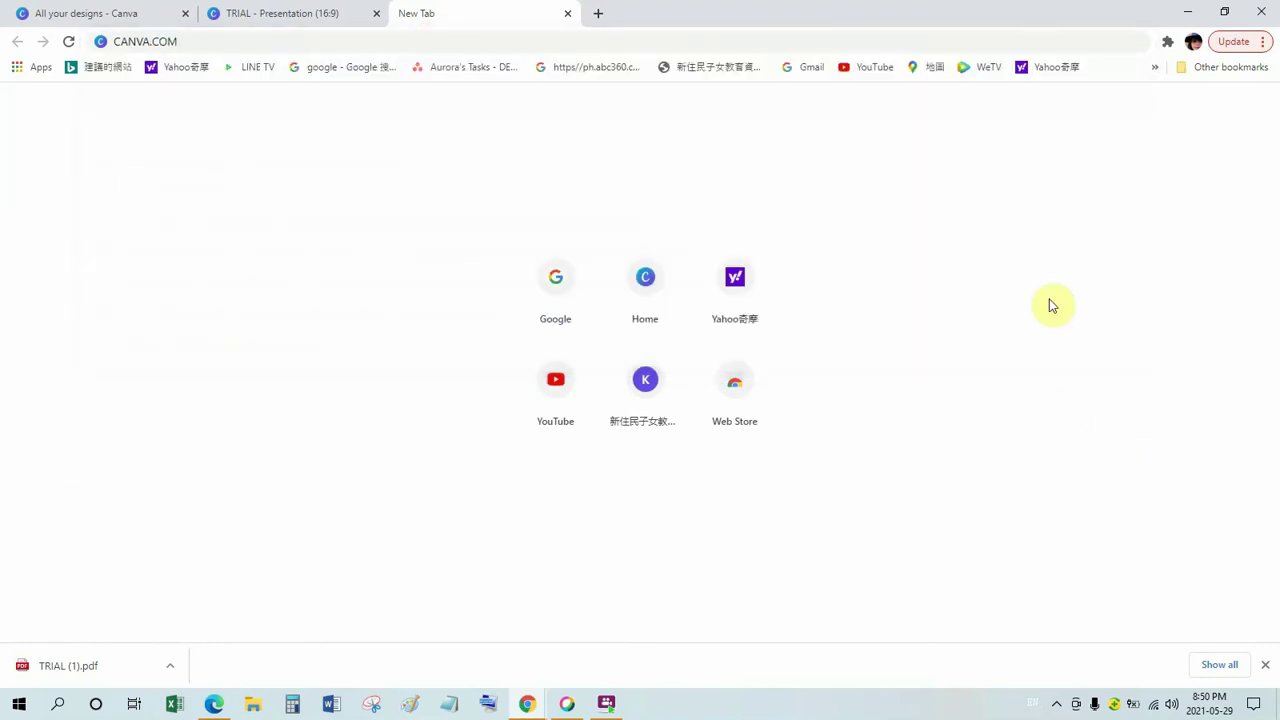
click(126, 22)
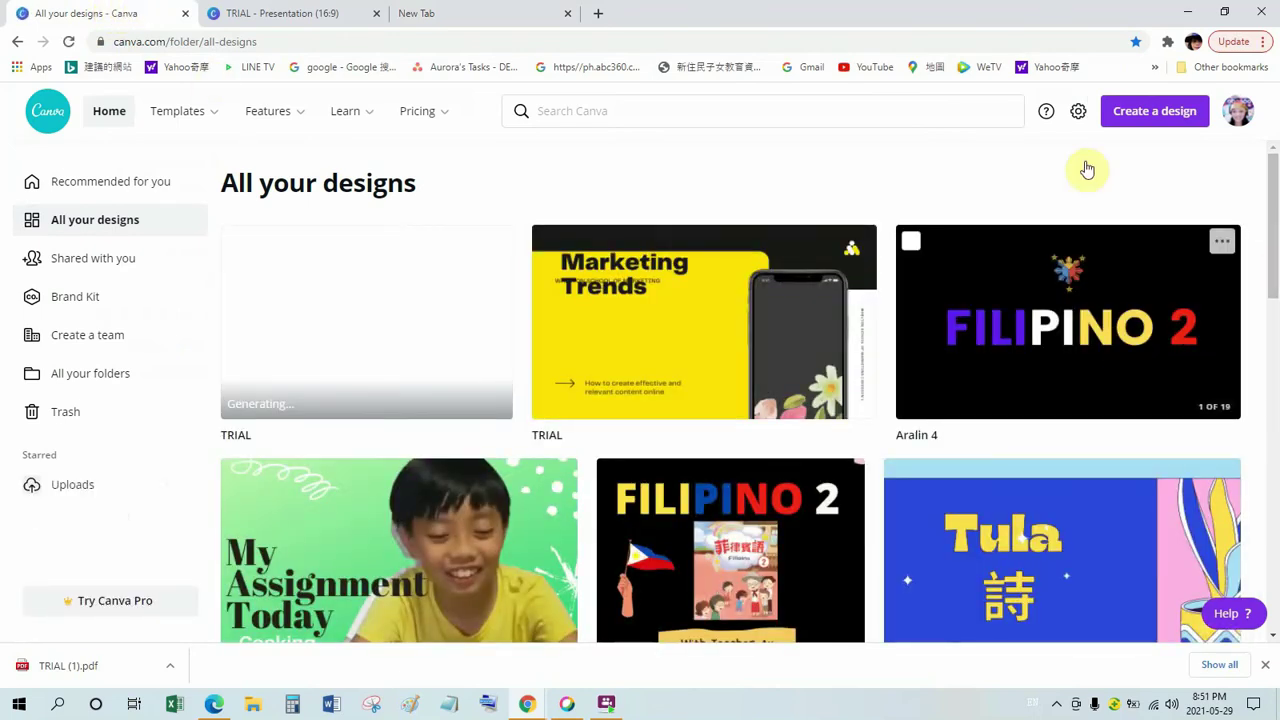
Return to the TRIAL presentation and present it full screen as Standard type with watermarks.
click(310, 10)
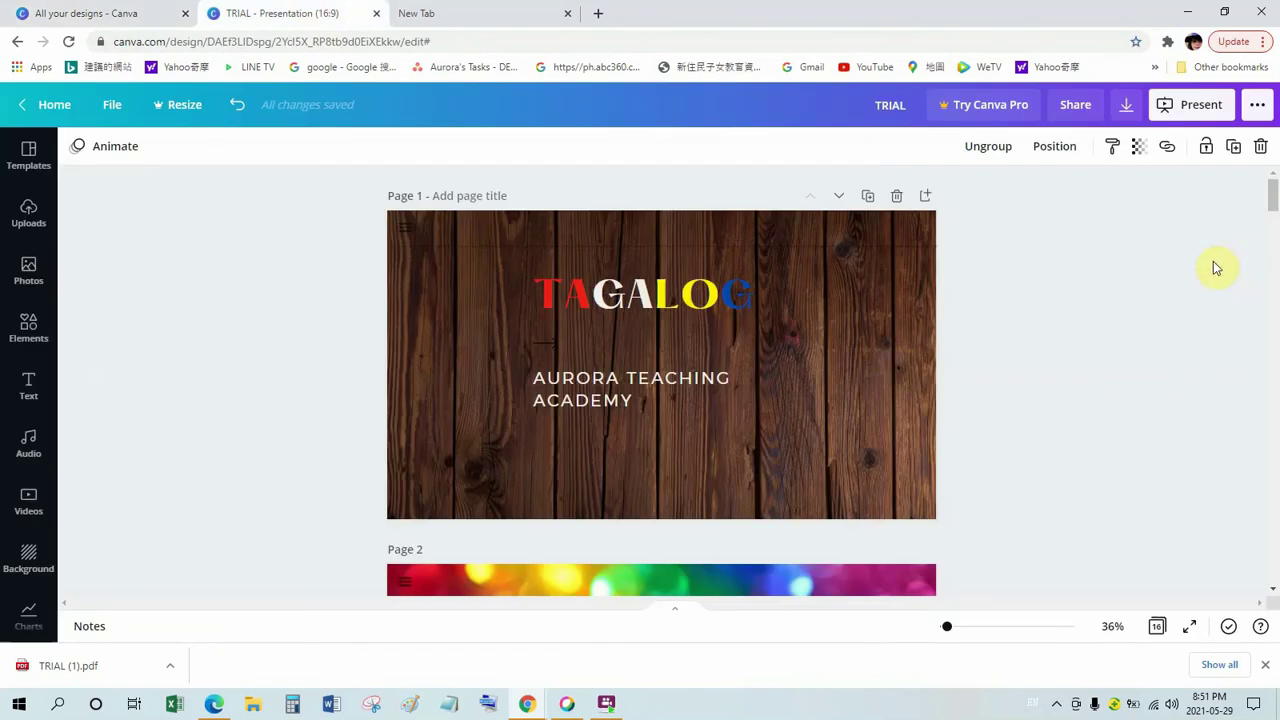
click(1197, 107)
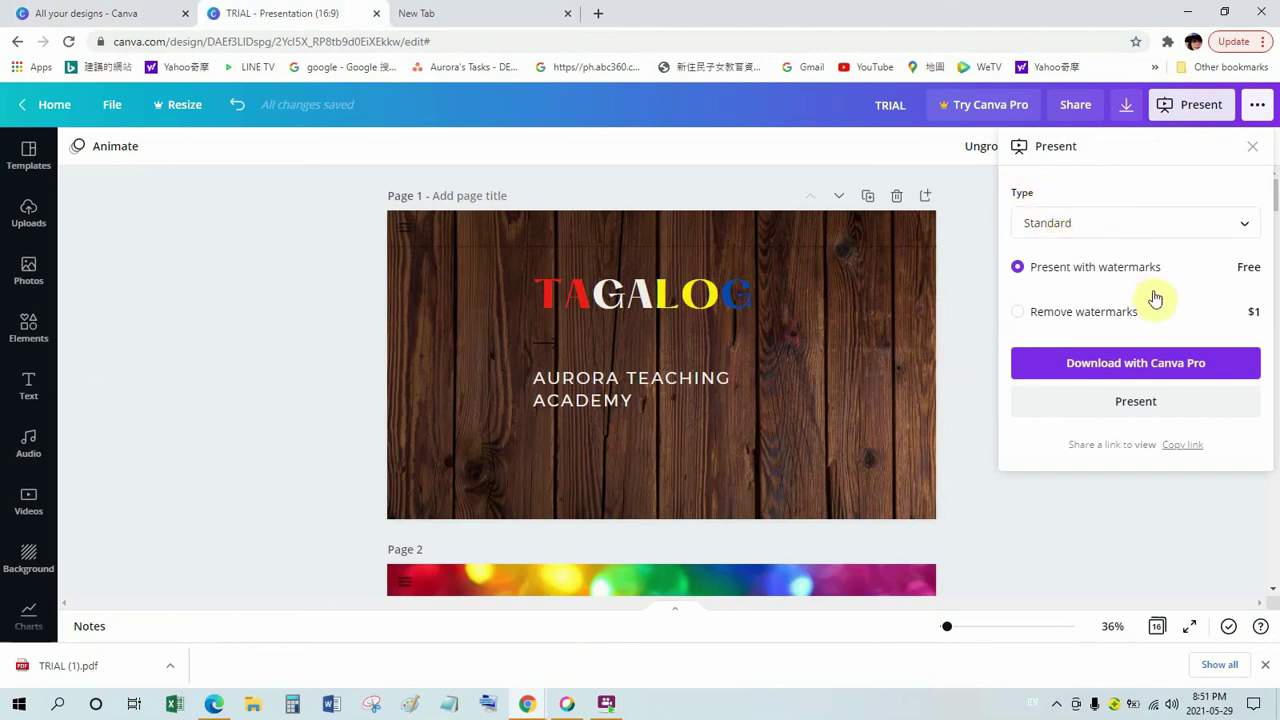
click(1138, 410)
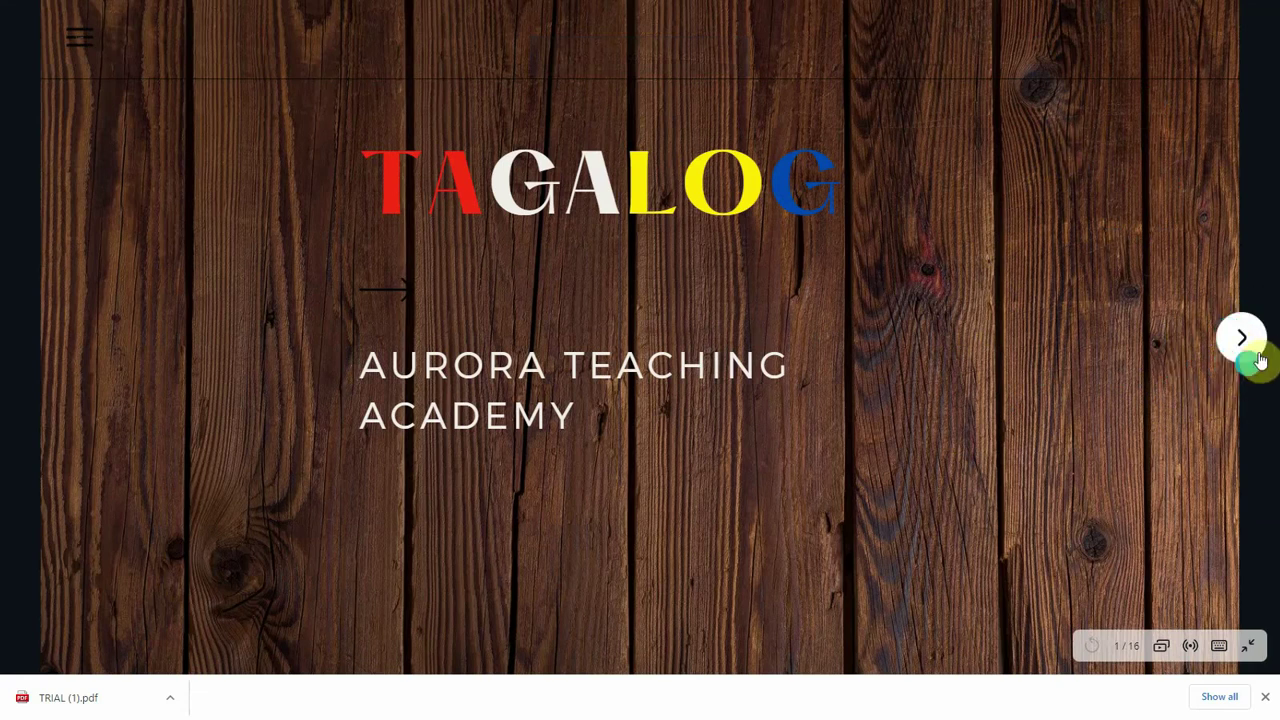
click(1071, 348)
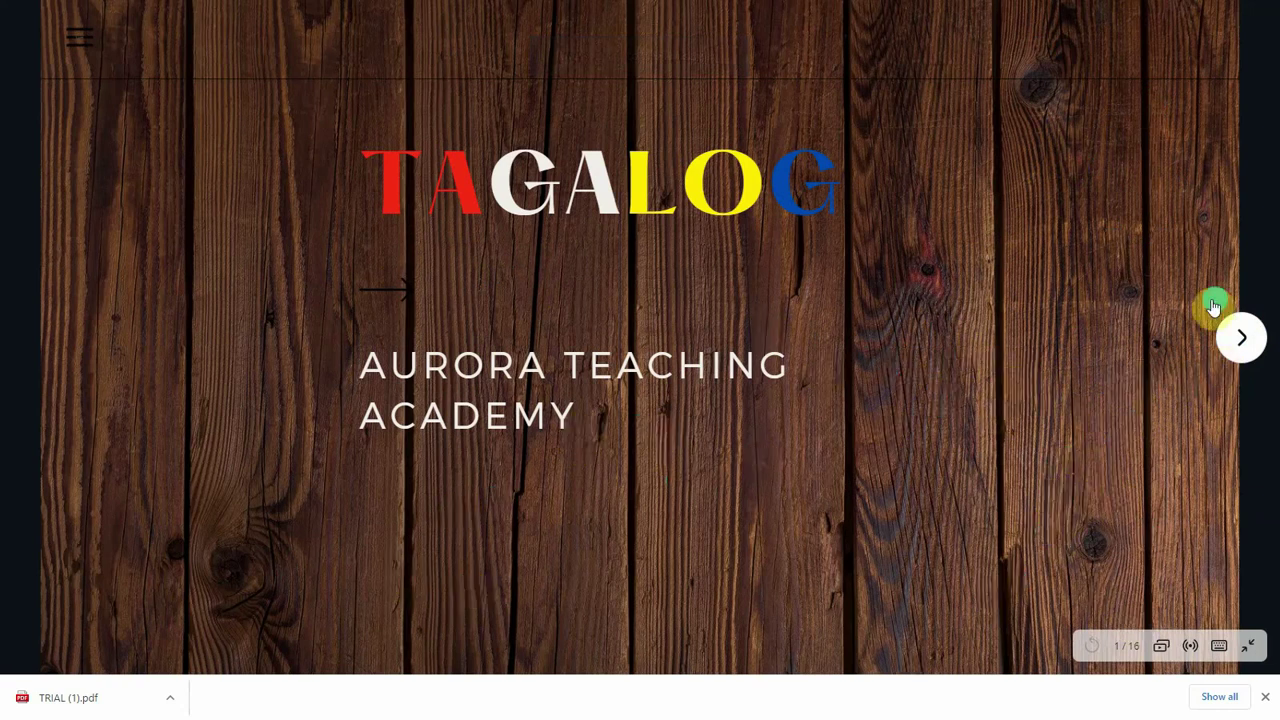
Examine the full-screen slides from FILIPINO to the closing "Thank you!" slide, revisiting Worksheet on the way, and exit to page 16 in the editor.
click(1241, 340)
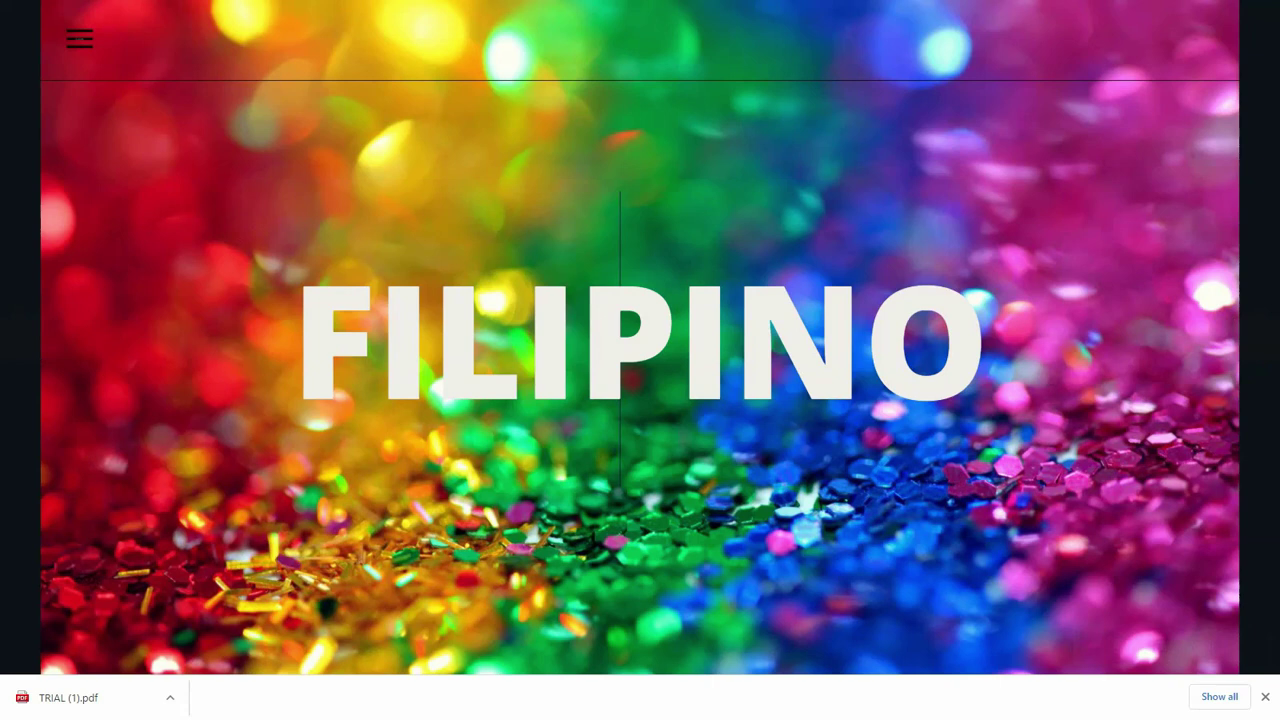
mouse_move(1060, 480)
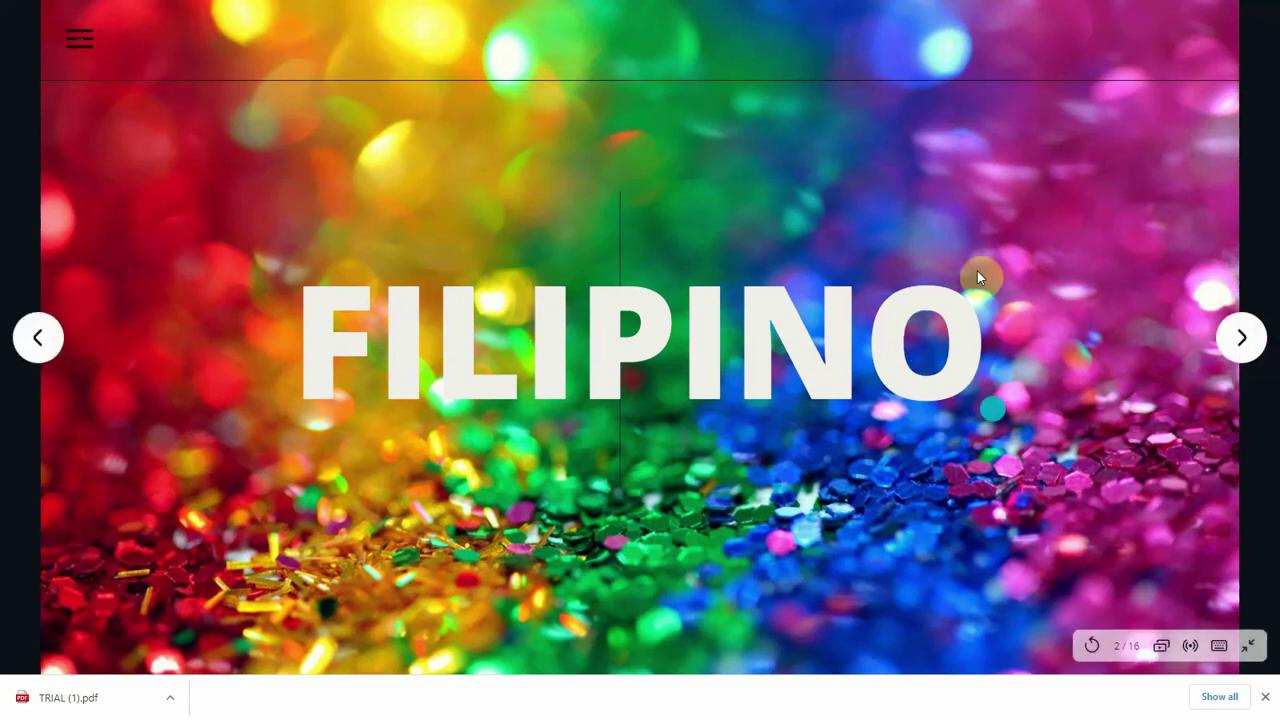
click(1245, 339)
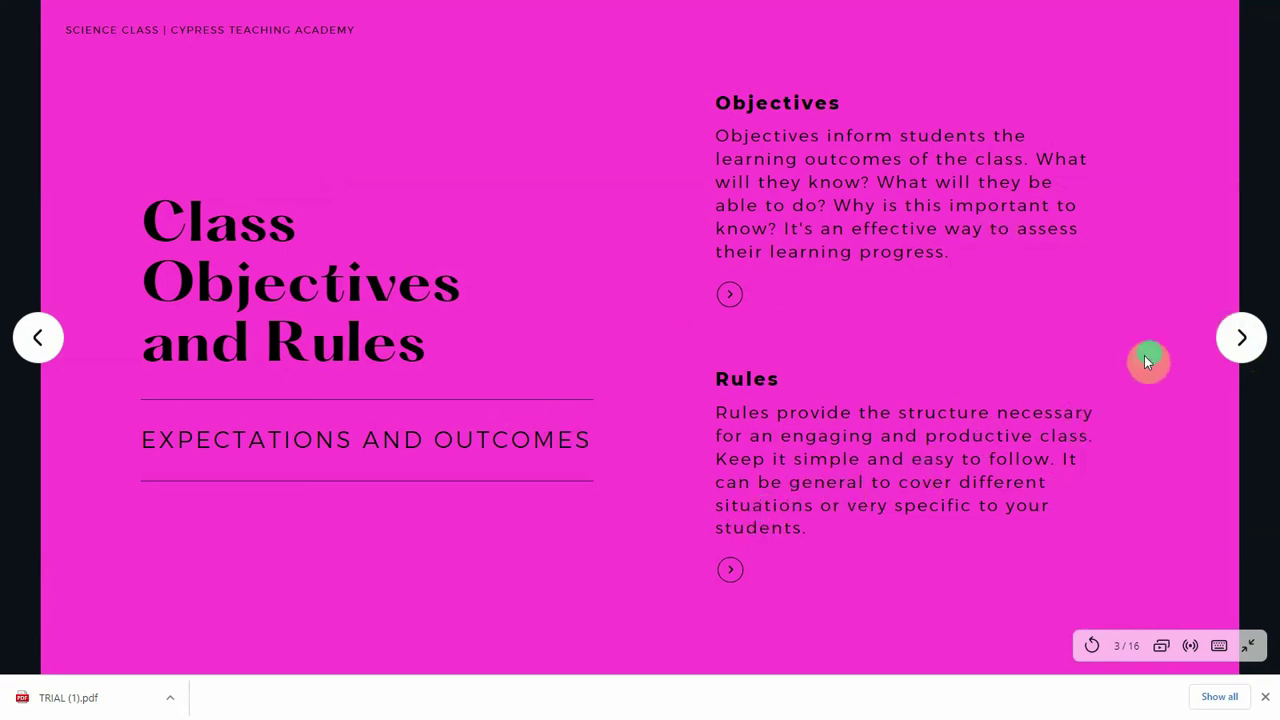
click(1258, 342)
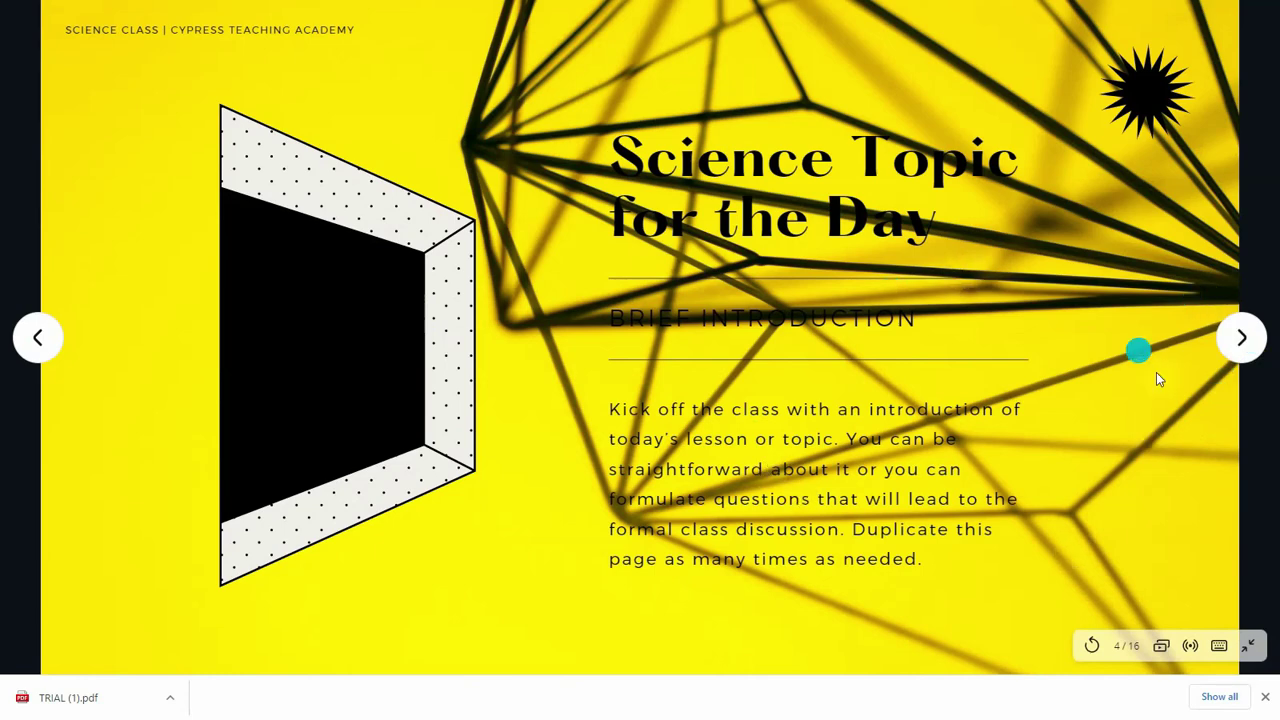
click(1237, 344)
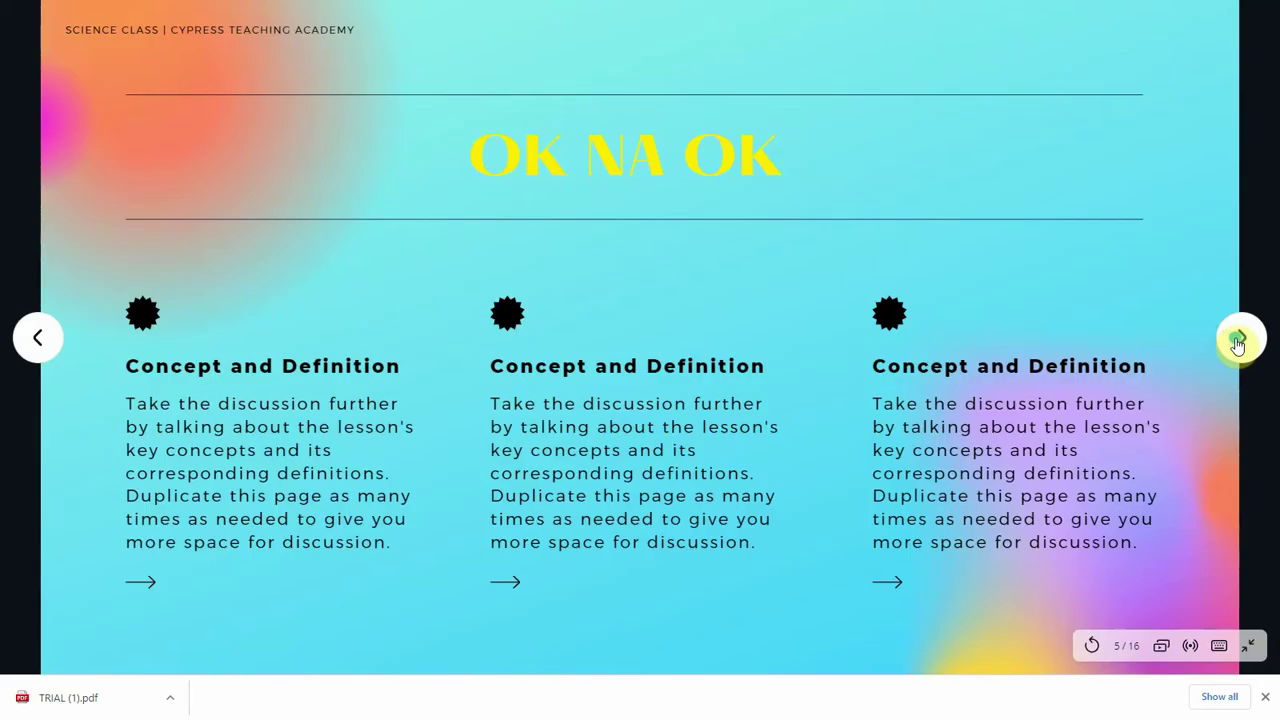
click(1237, 344)
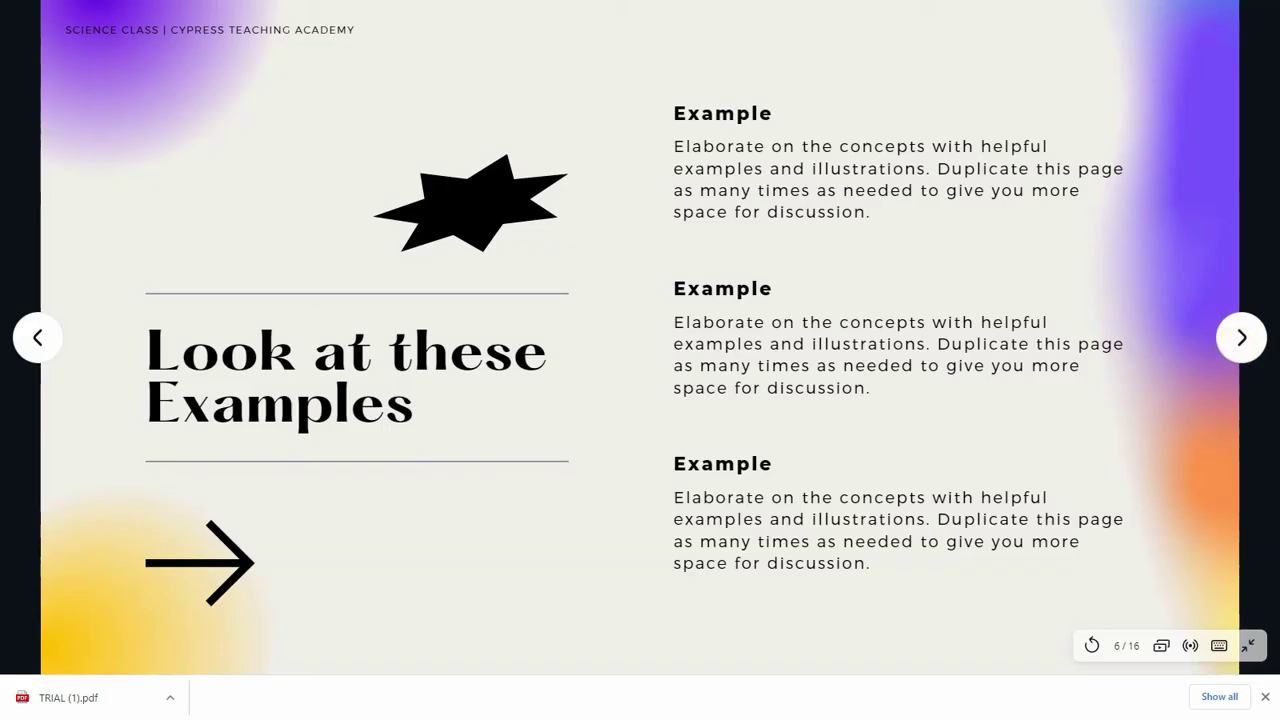
click(1240, 344)
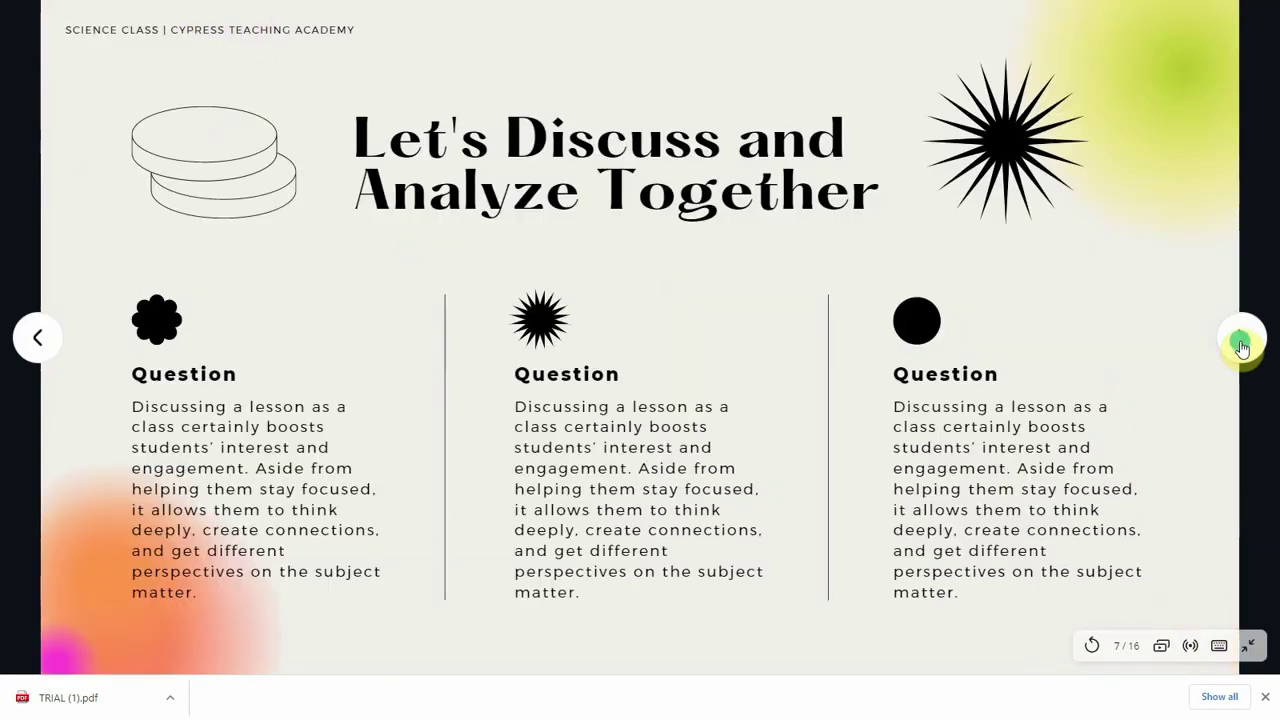
click(1240, 344)
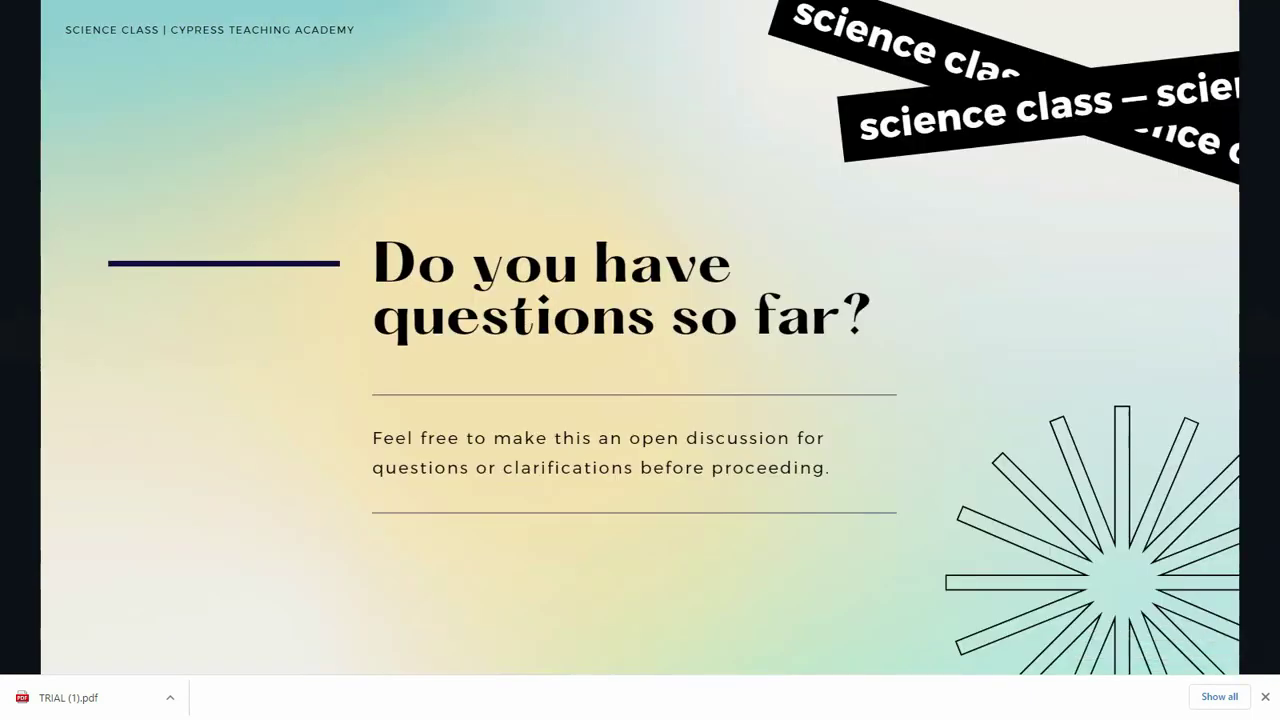
click(1240, 342)
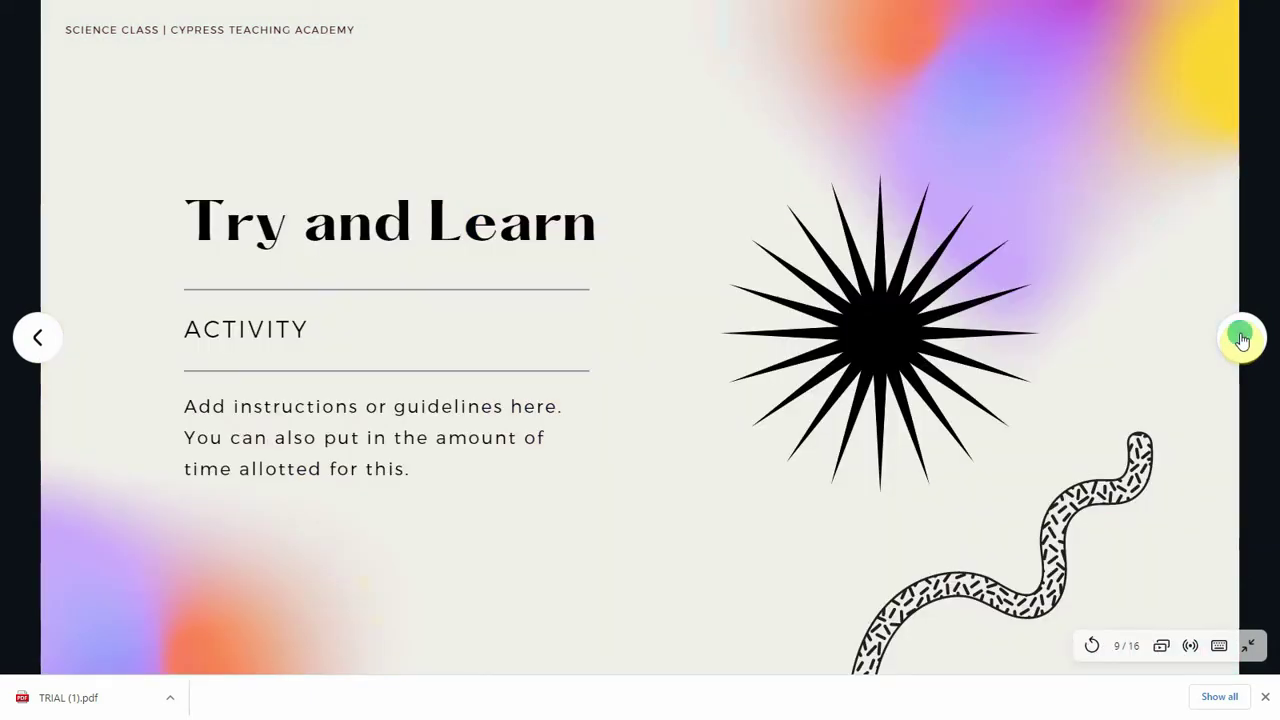
click(1242, 338)
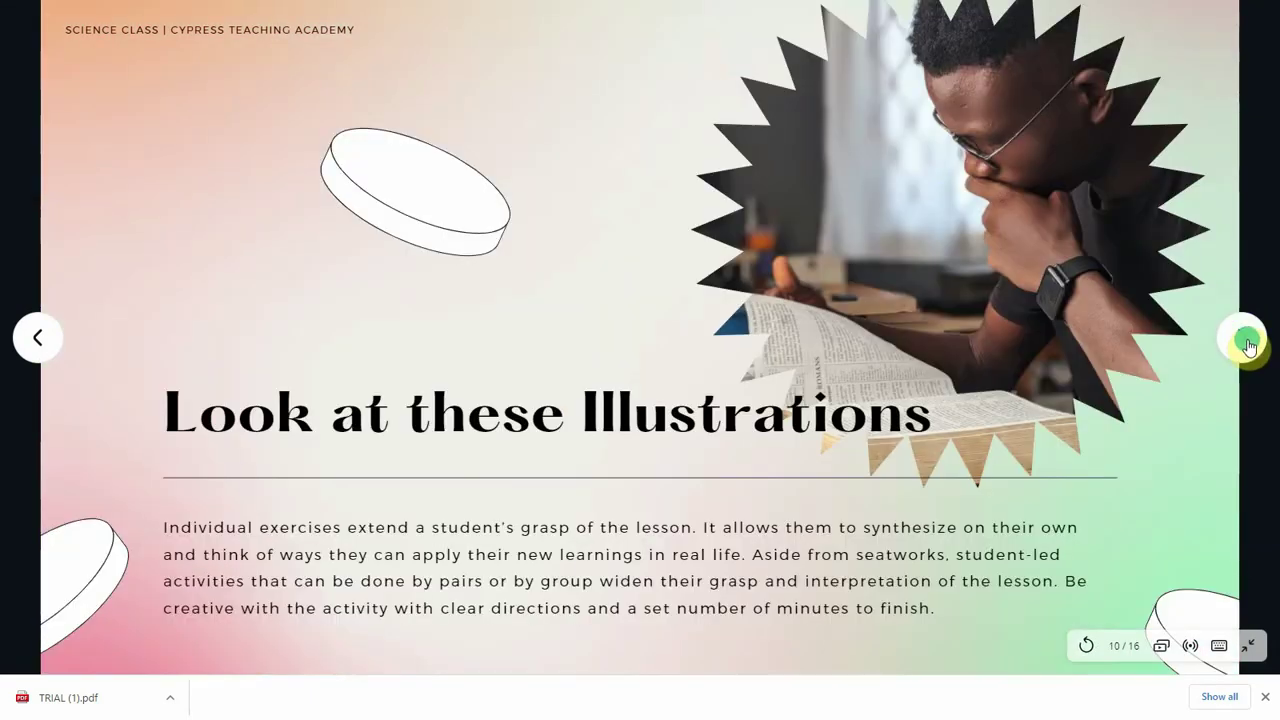
click(1246, 342)
click(1245, 338)
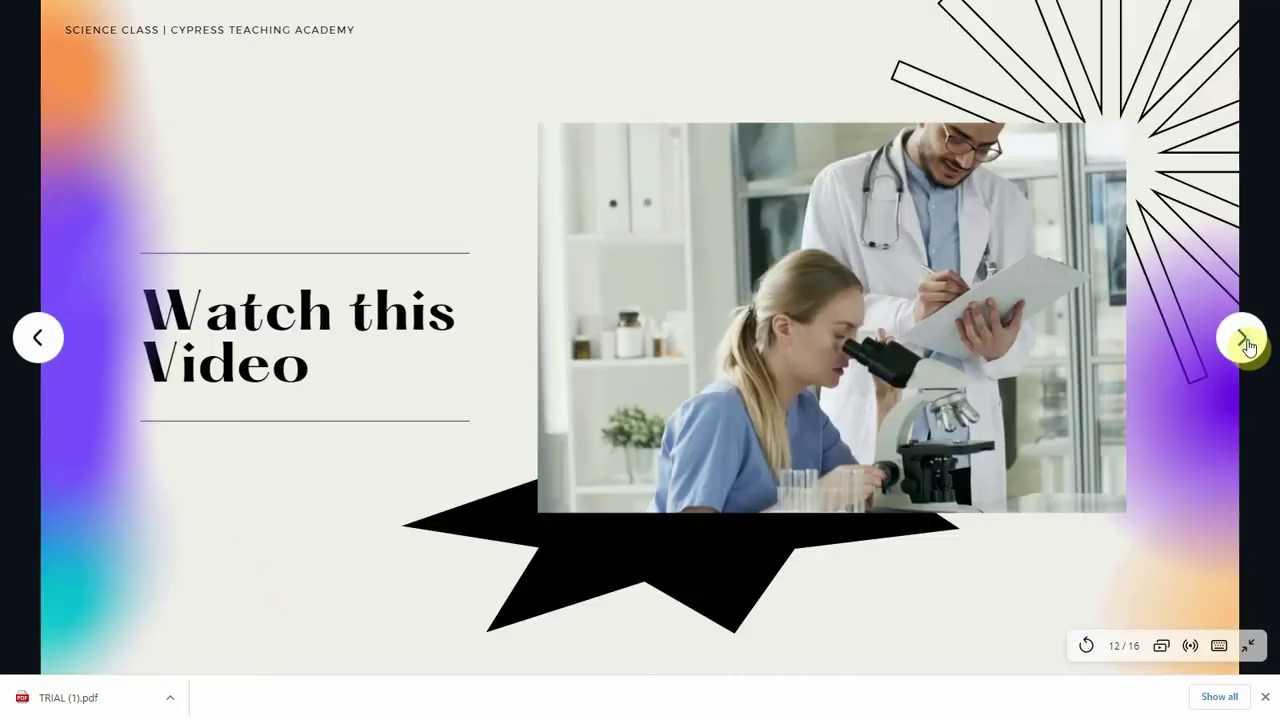
click(28, 352)
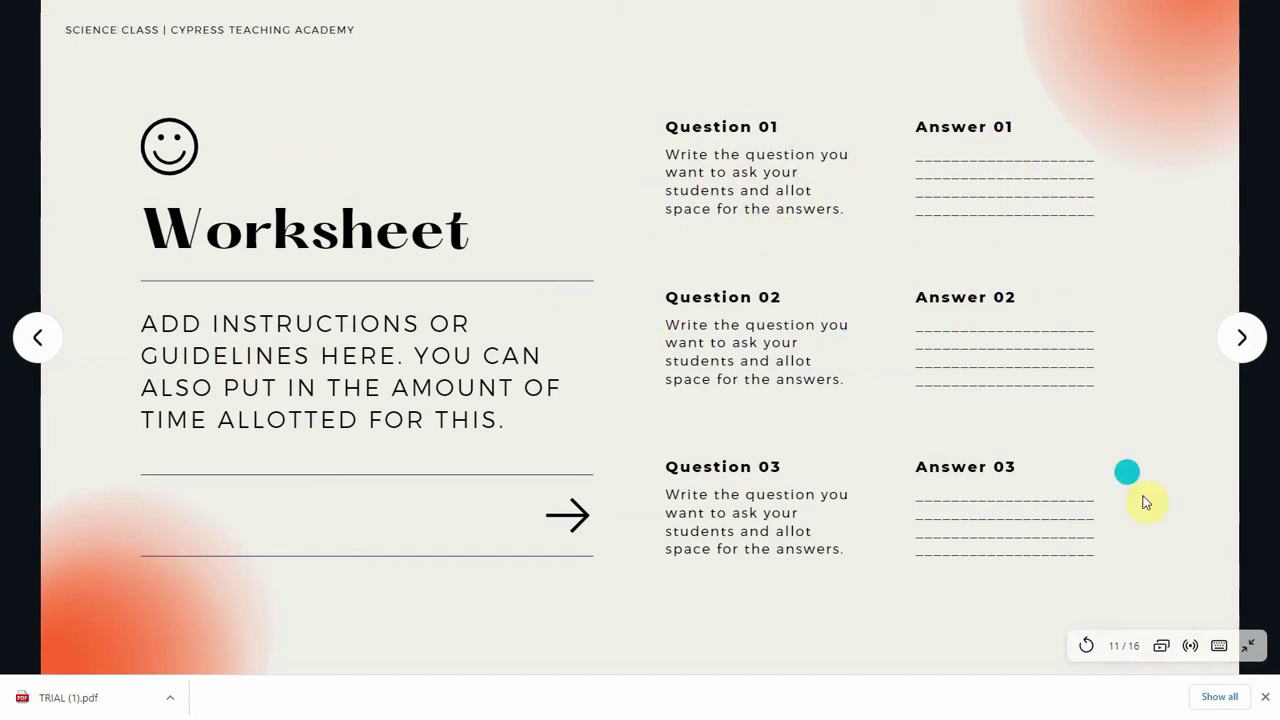
click(1244, 342)
click(1246, 345)
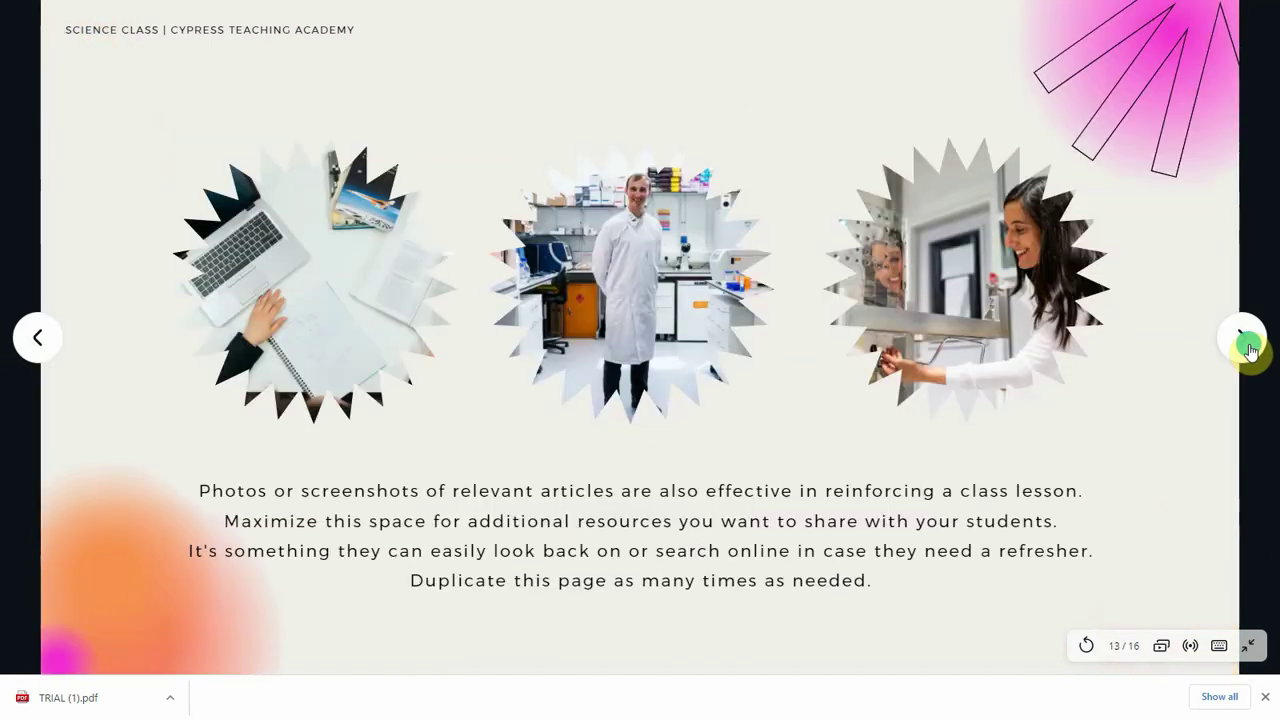
click(1247, 345)
click(1247, 345)
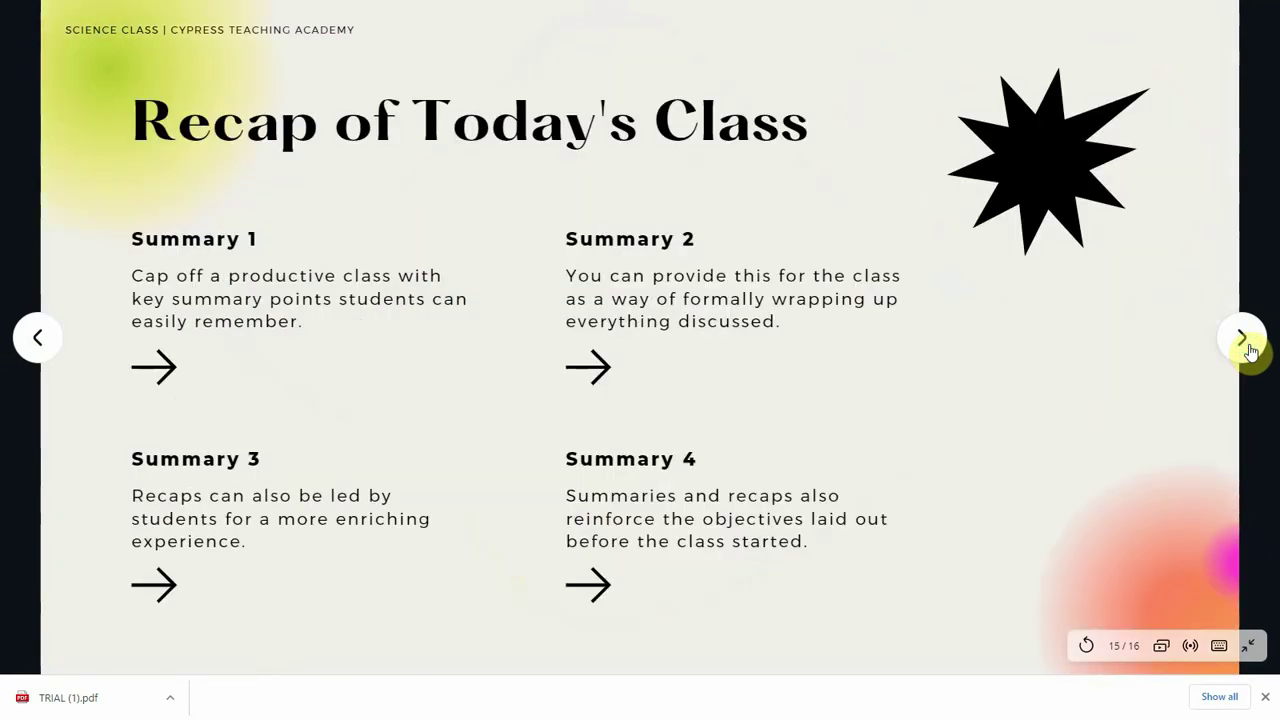
click(1247, 345)
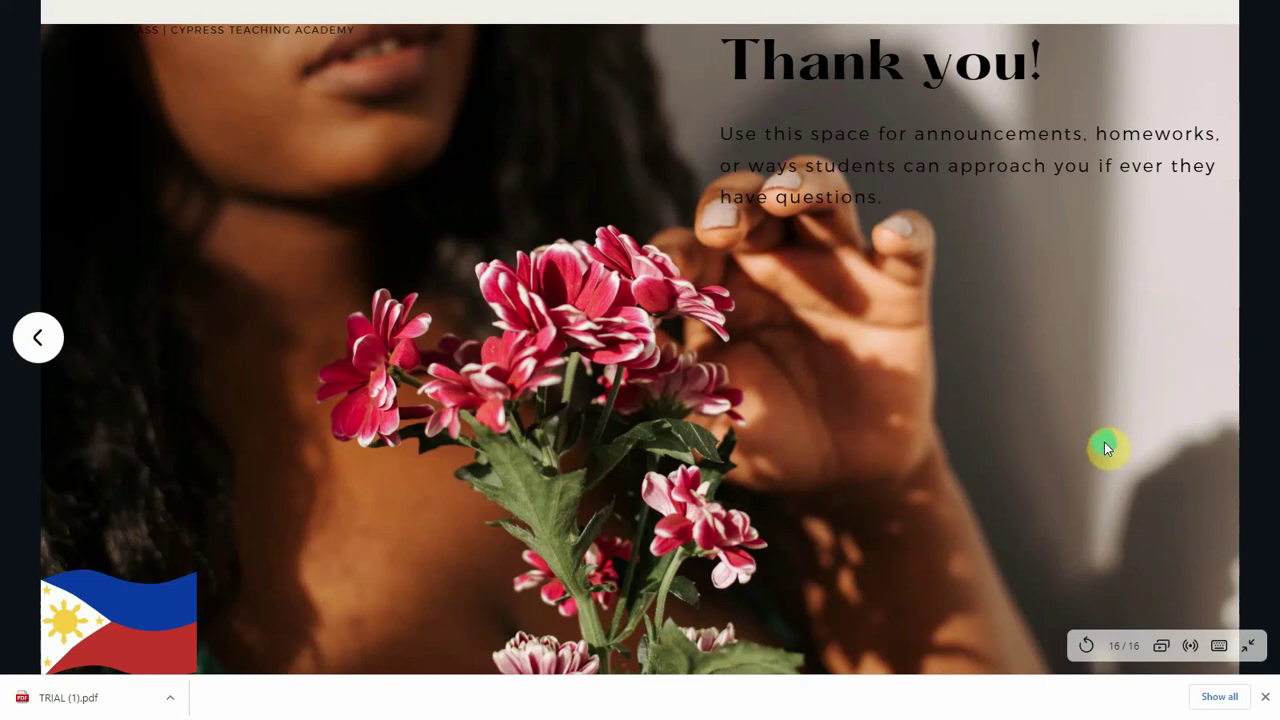
mouse_move(748, 14)
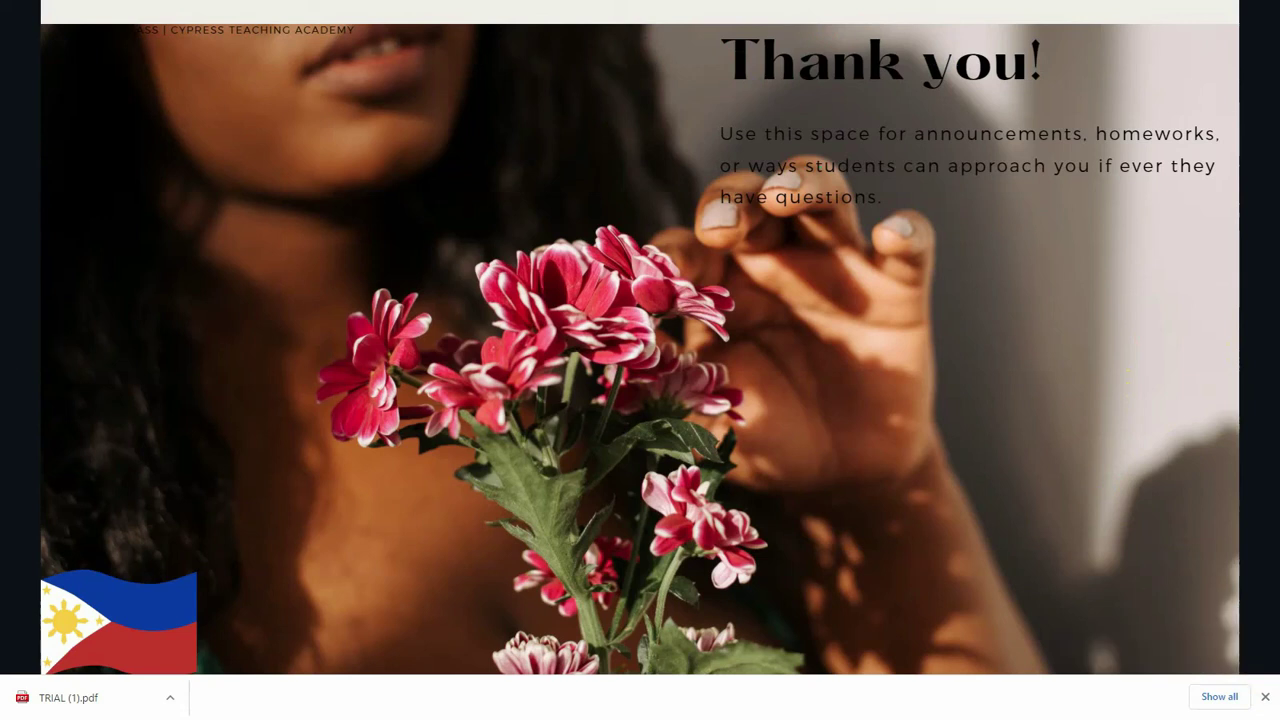
click(1257, 657)
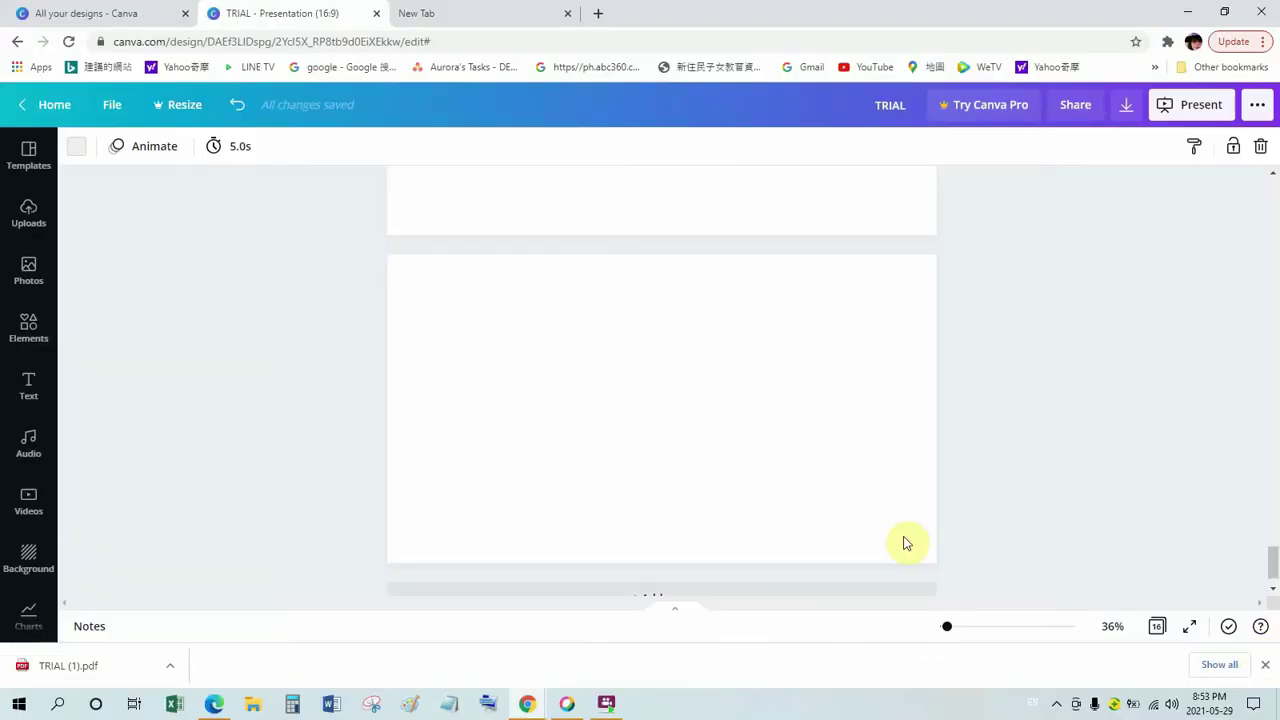
scroll(1090, 503, up, 8)
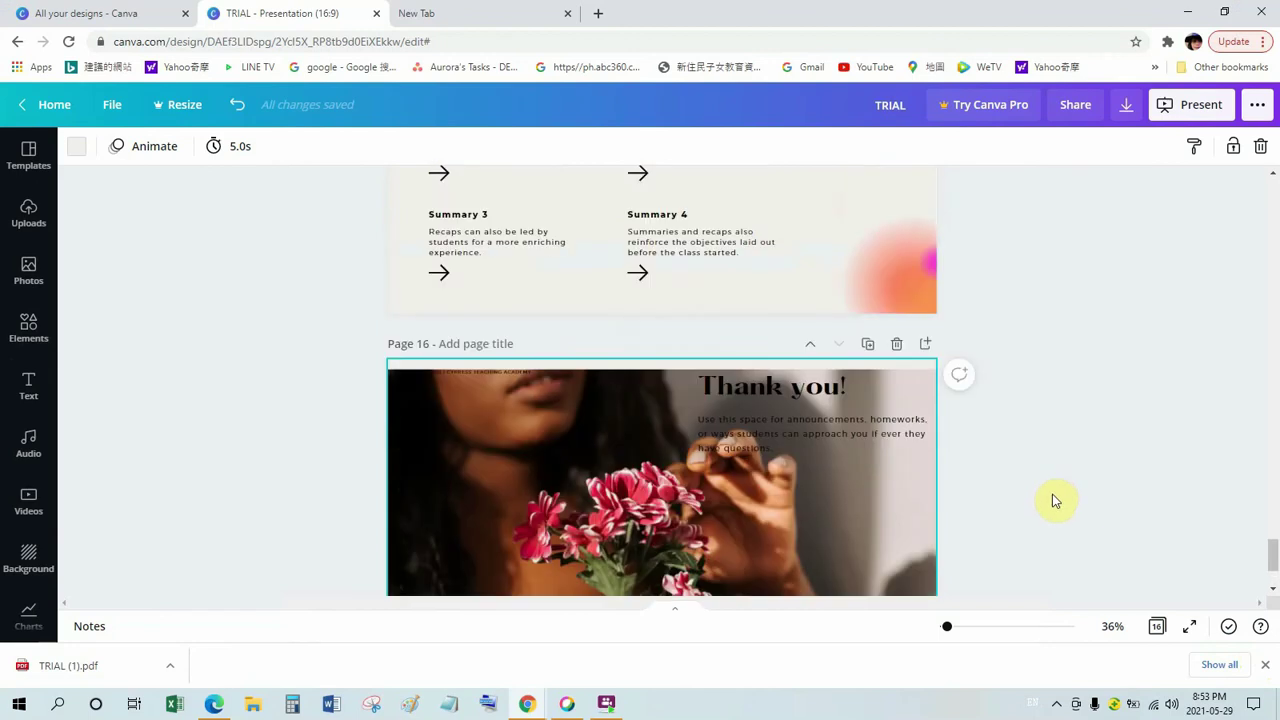
Leave the TRIAL presentation for the Canva home page and open the account settings.
scroll(1050, 515, up, 12)
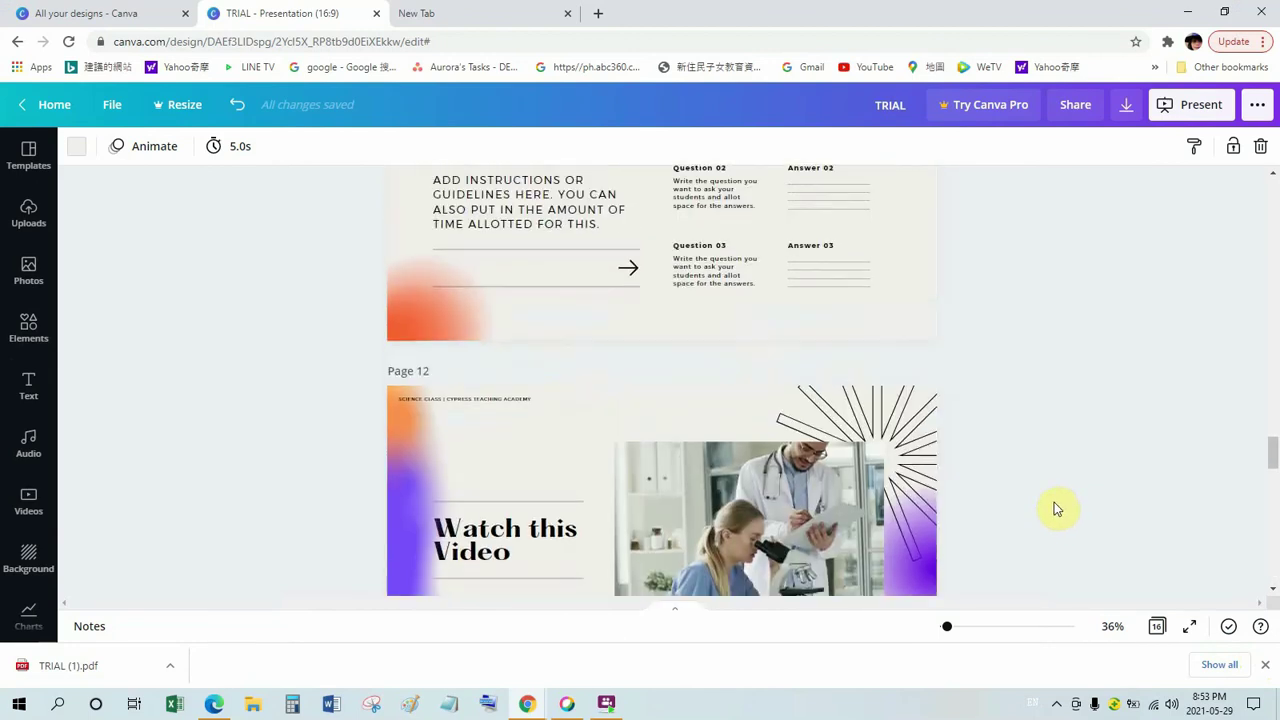
click(48, 104)
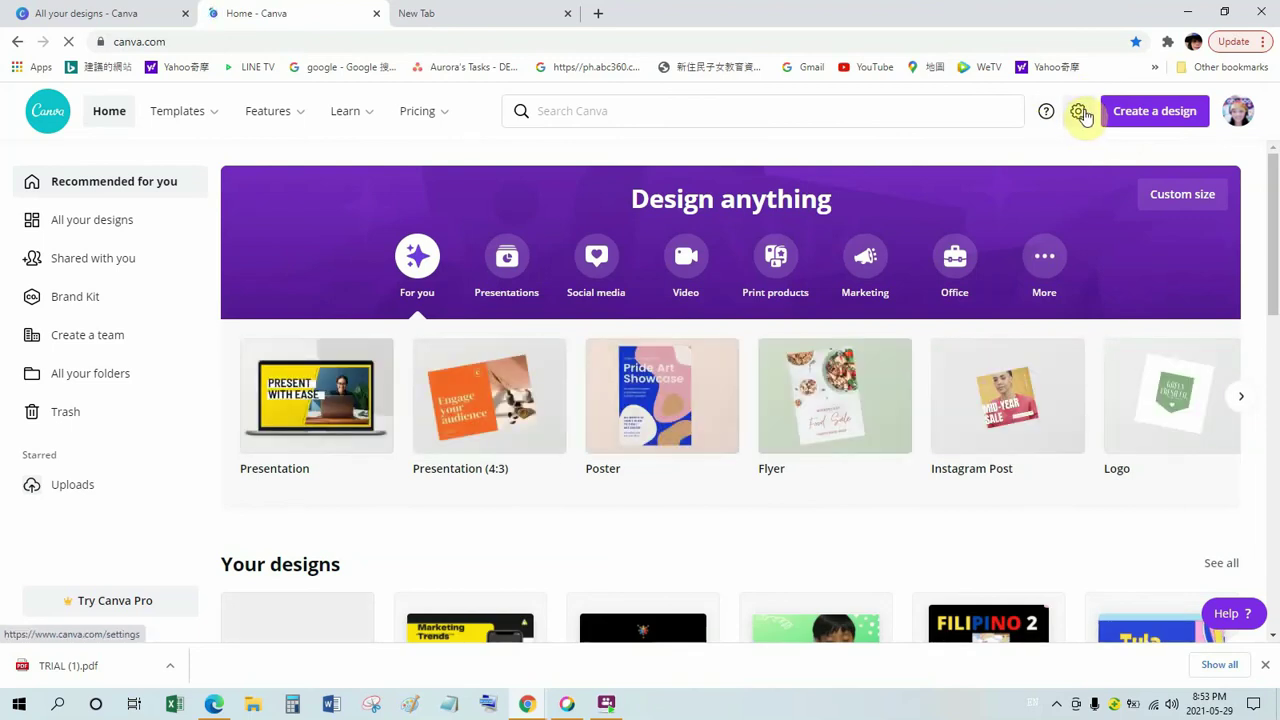
click(1080, 113)
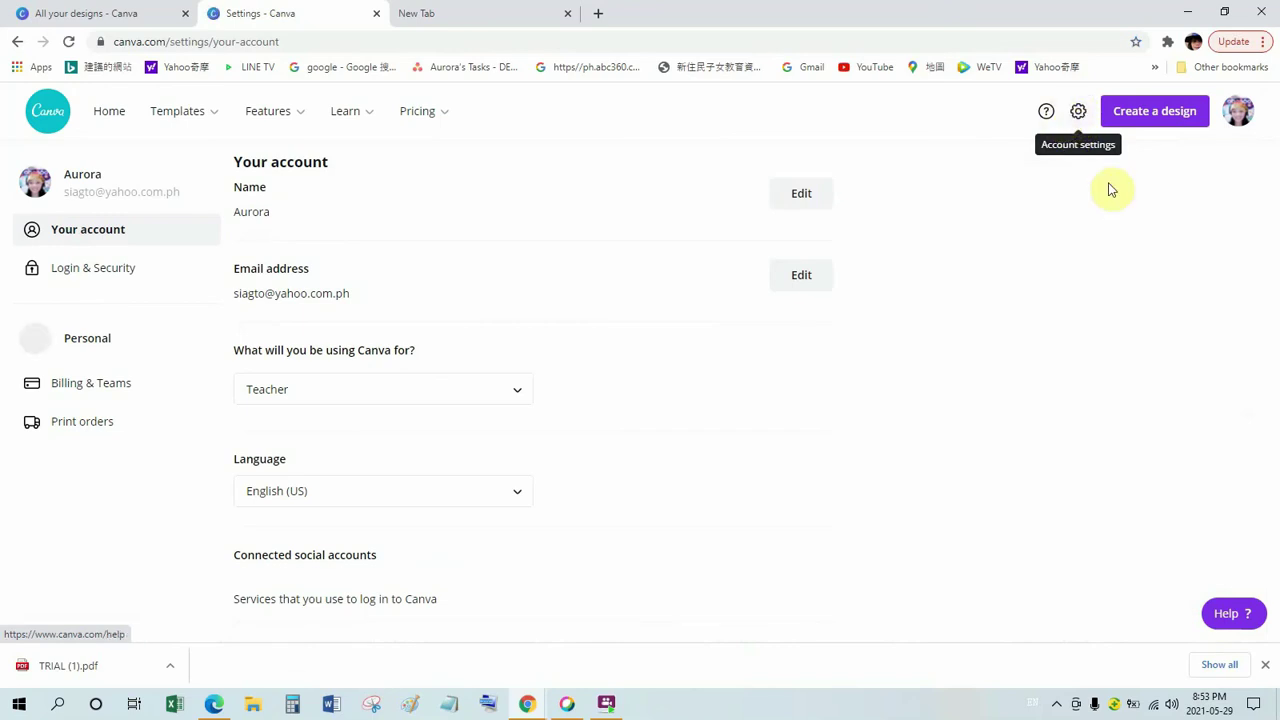
Sign out of the Canva account, then close the leftover designs tab and the Google sign-in prompt.
click(1246, 116)
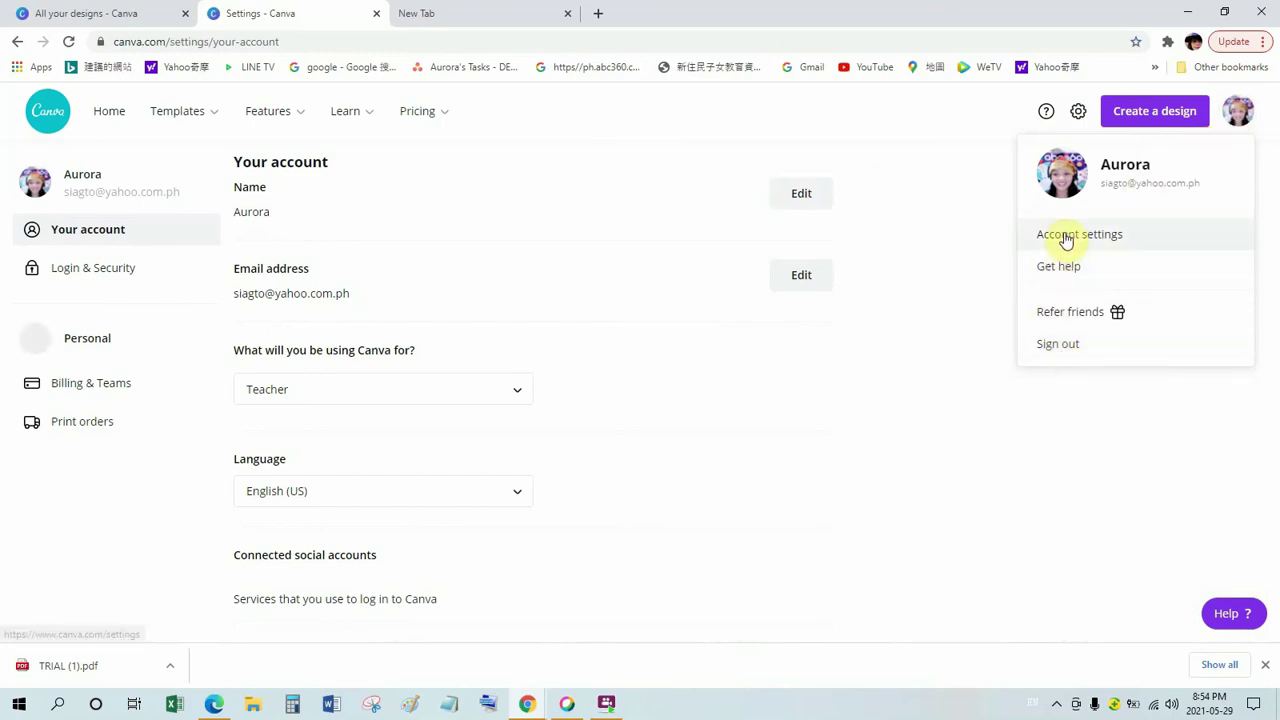
click(1057, 348)
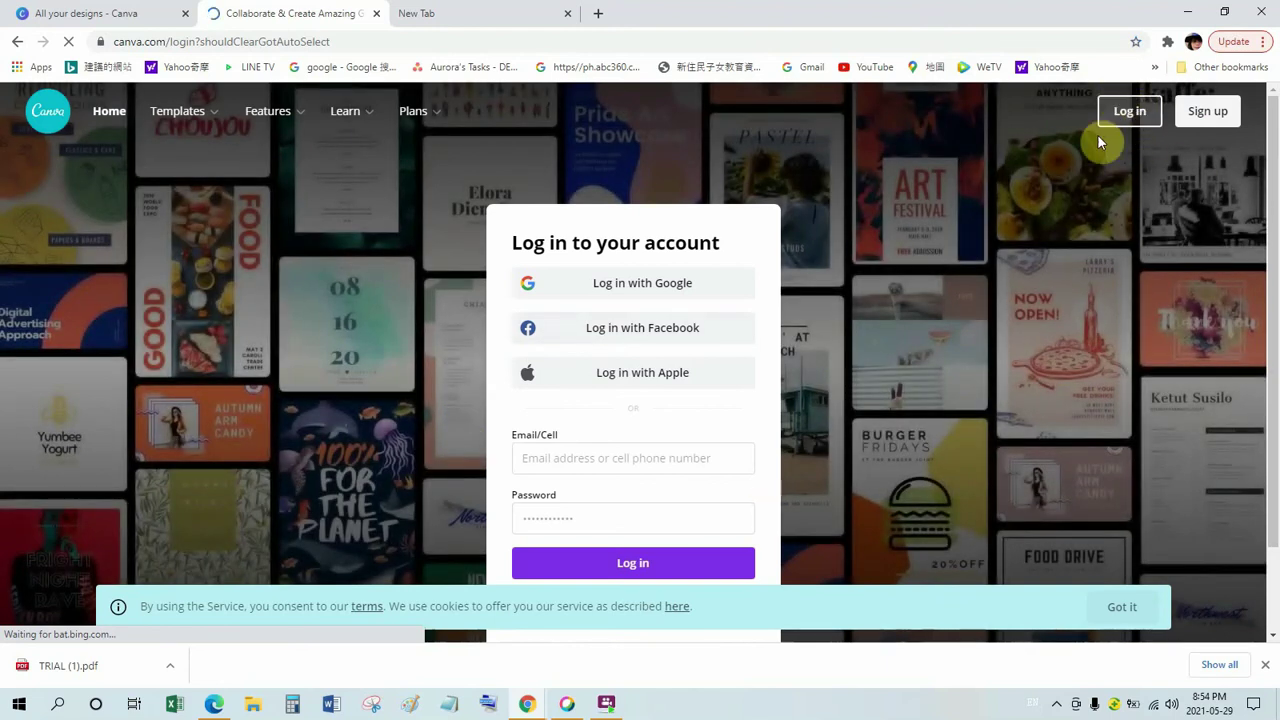
click(185, 14)
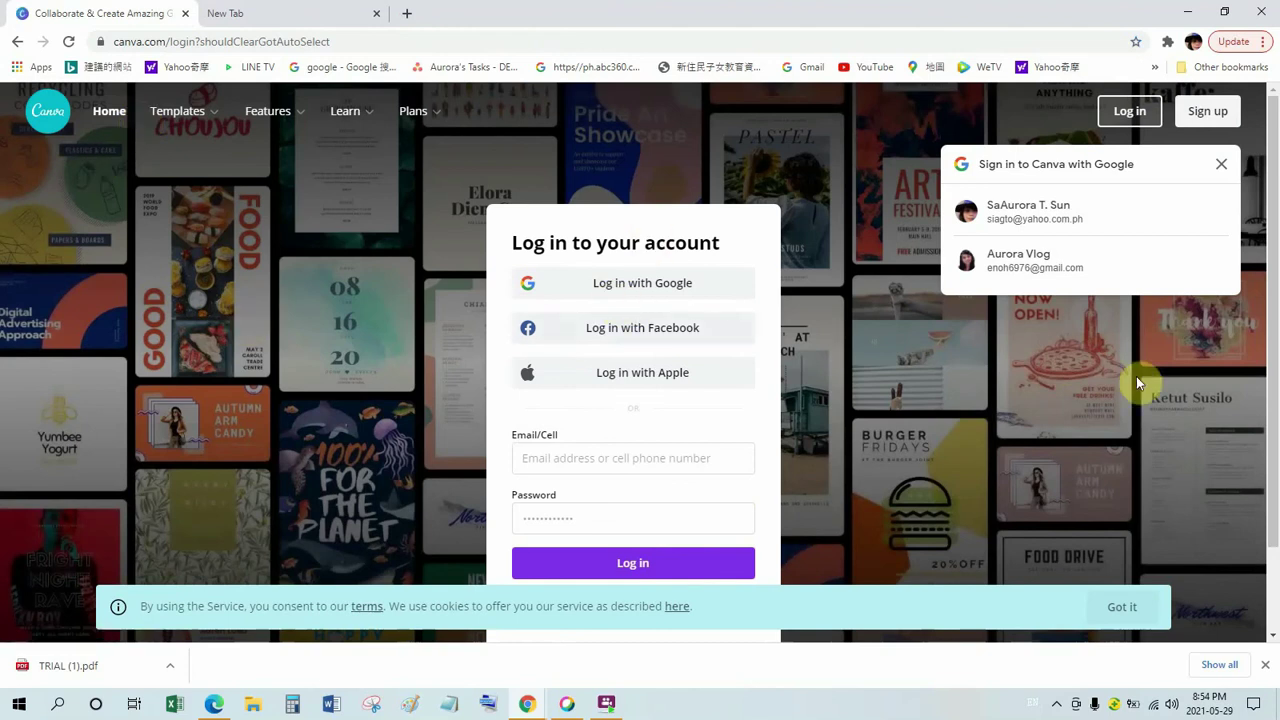
click(1221, 164)
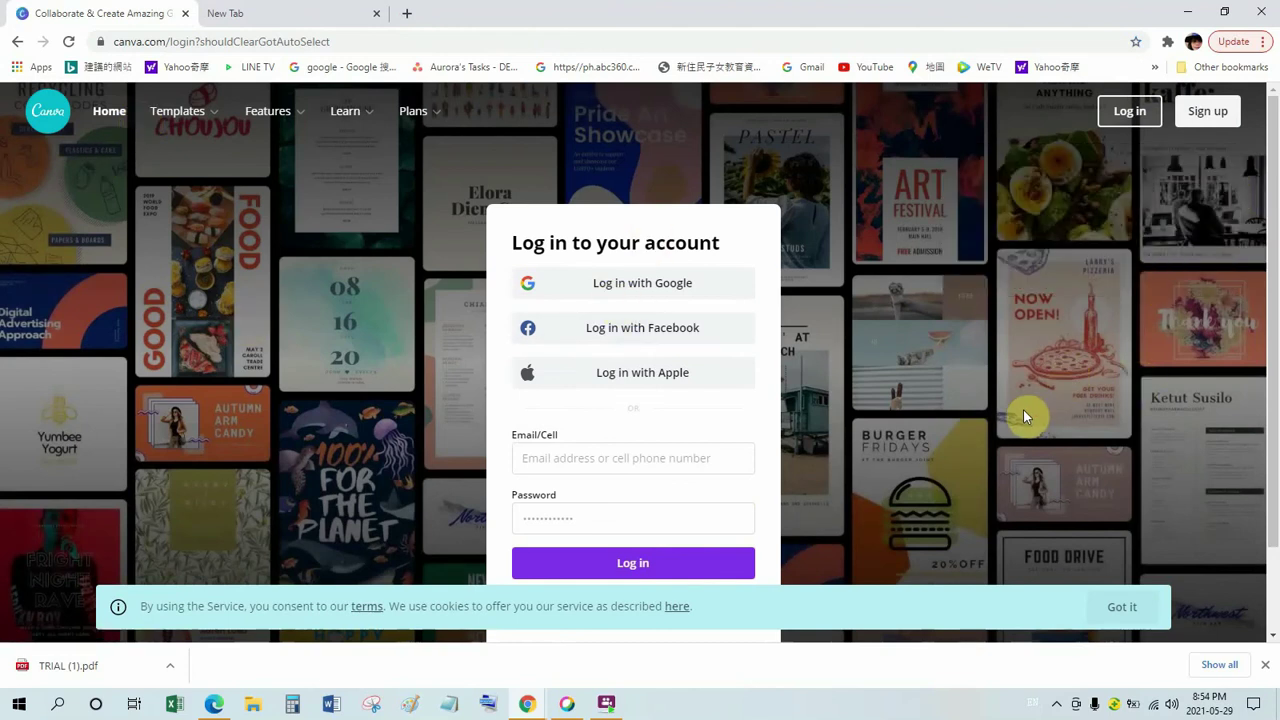